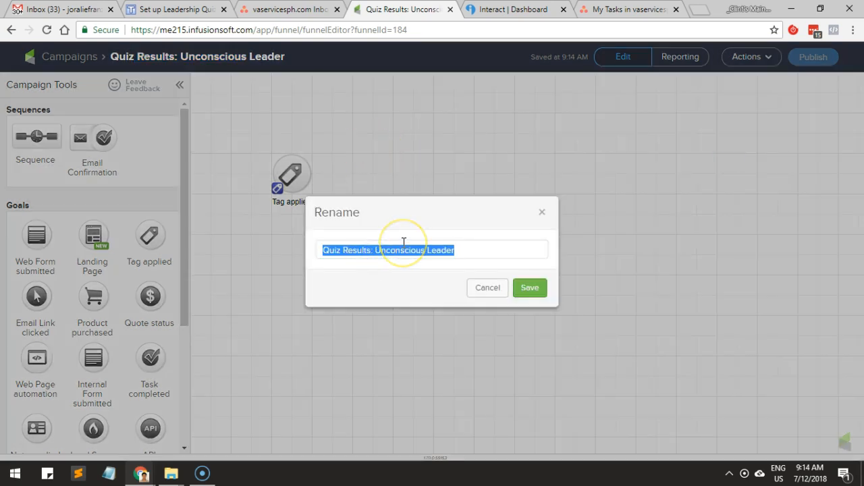
Rename the campaign to "Quiz Results: Leadership Quiz" and save the new name.
click(389, 253)
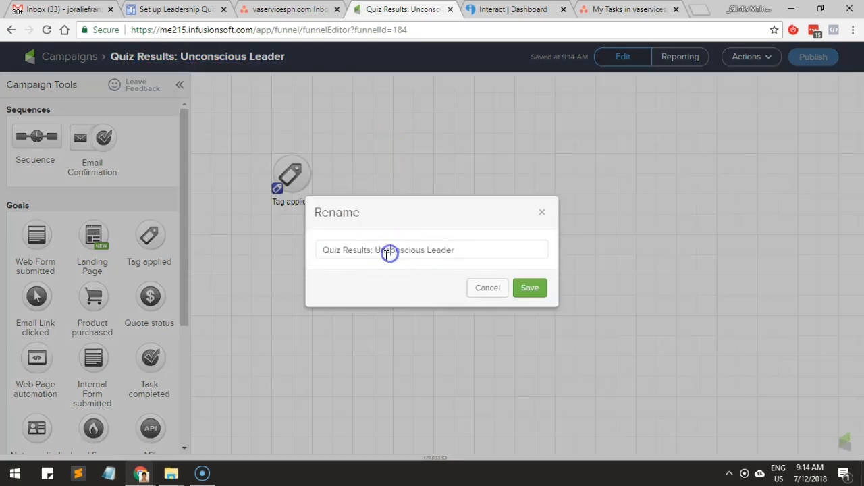
key(shift+End)
text(Leadership Quiz)
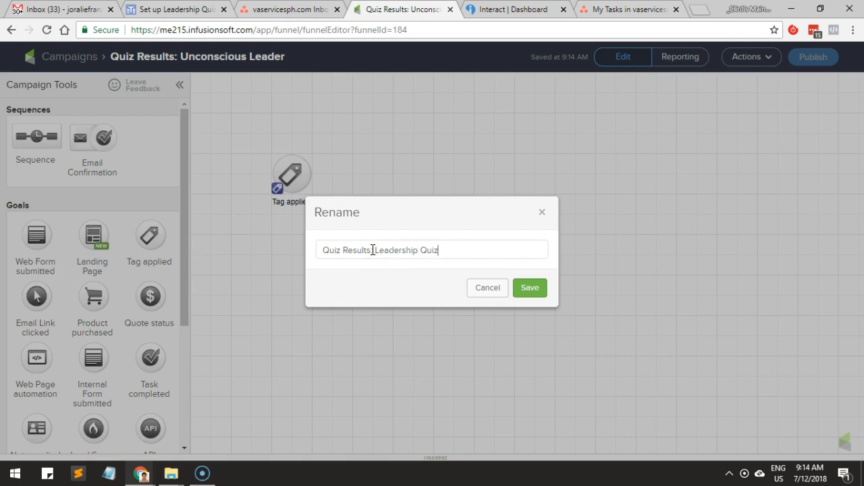
click(531, 288)
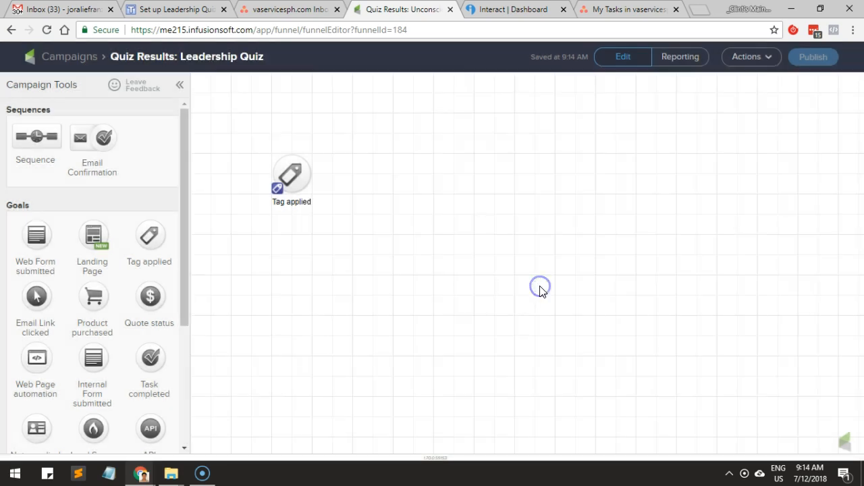
Copy the quiz campaign name #1, "Unconscious Leader", from the Leadership Quiz setup task page.
double_click(299, 202)
click(218, 13)
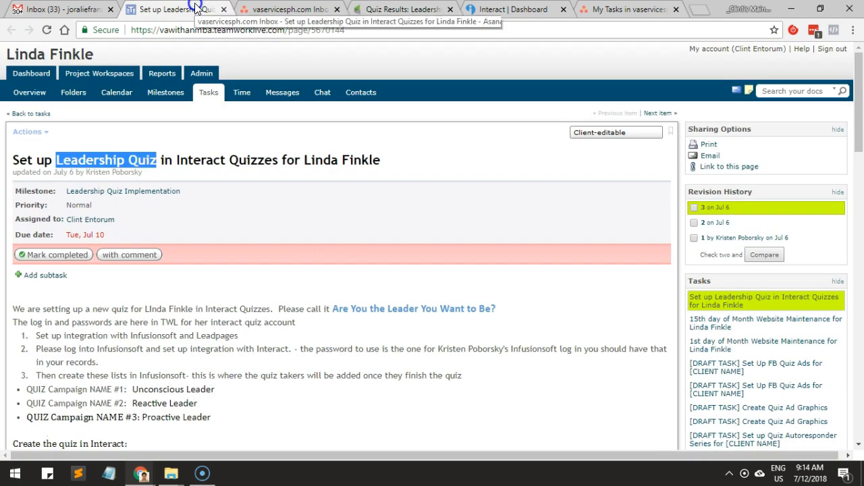
scroll(97, 303, down, 2)
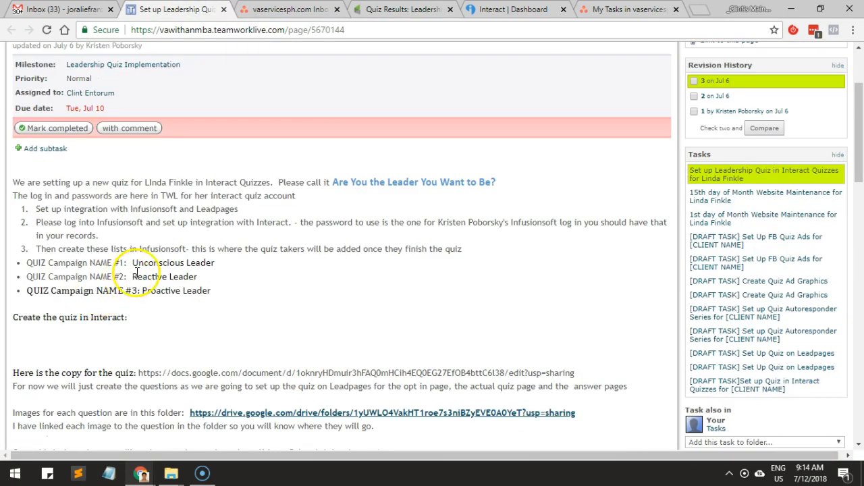
drag(129, 262, 251, 270)
Return to the Infusionsoft campaign and rename the "Tag applied" goal to "Unconscious Leader".
click(283, 10)
click(344, 9)
drag(344, 9, 300, 10)
click(293, 204)
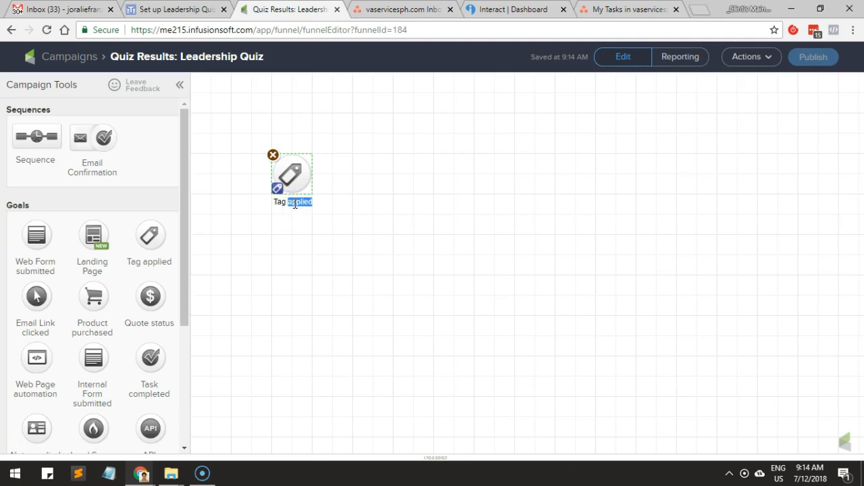
click(274, 205)
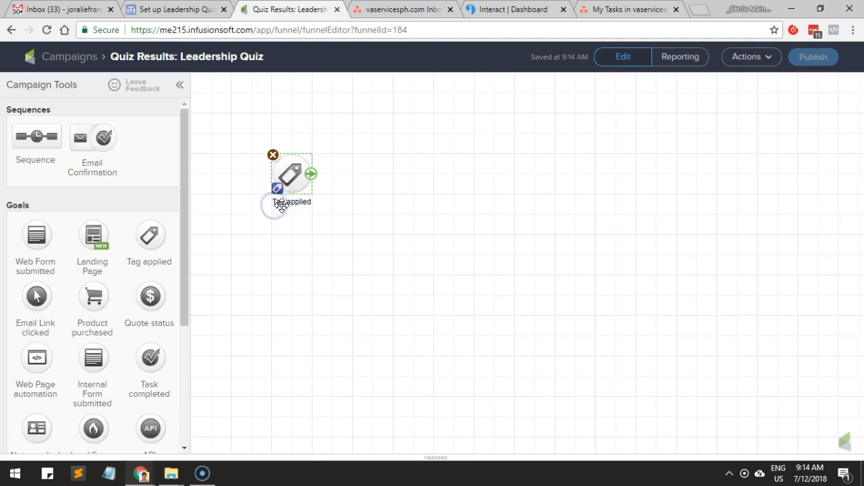
triple_click(283, 206)
click(299, 270)
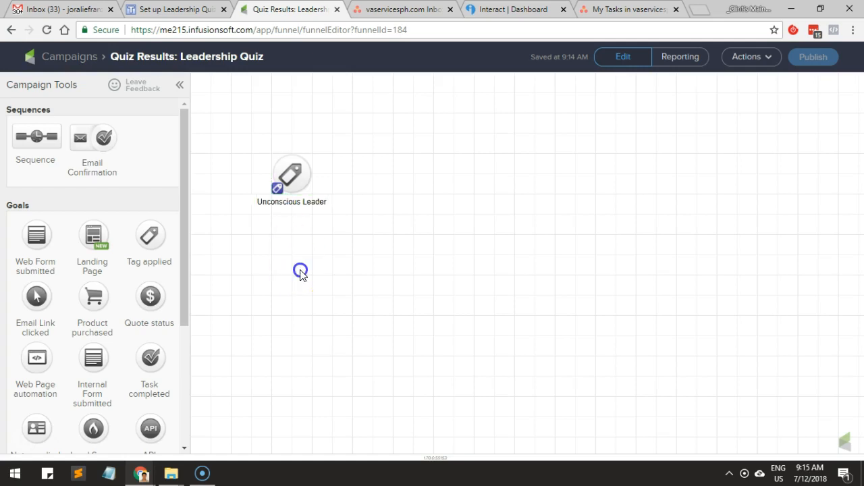
Open the tag configuration of the Unconscious Leader goal and look through the existing tags and their categories.
double_click(287, 197)
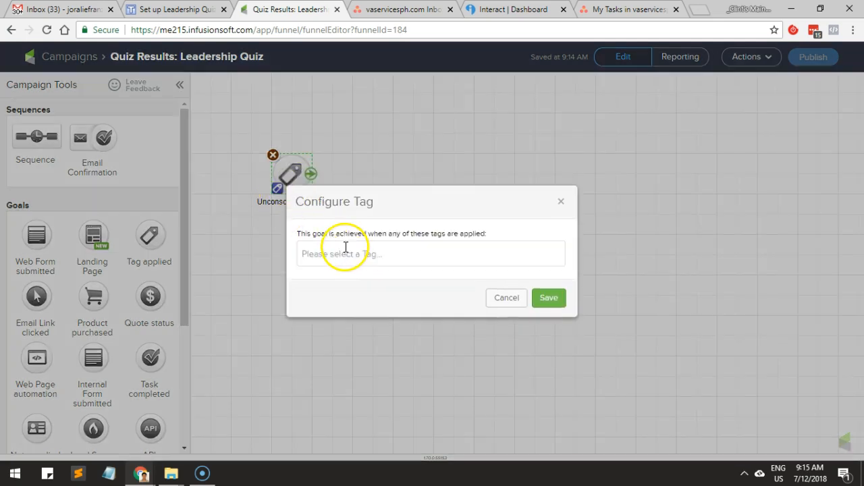
click(349, 253)
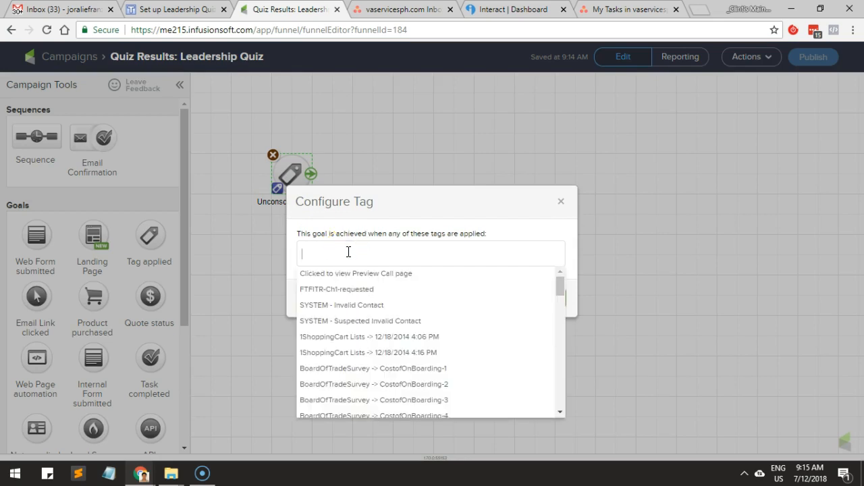
key(Down)
key(Down)
key(Down)
key(Down)
key(Down)
key(Down)
key(Down)
key(Down)
key(Down)
key(Down)
key(Down)
key(Down)
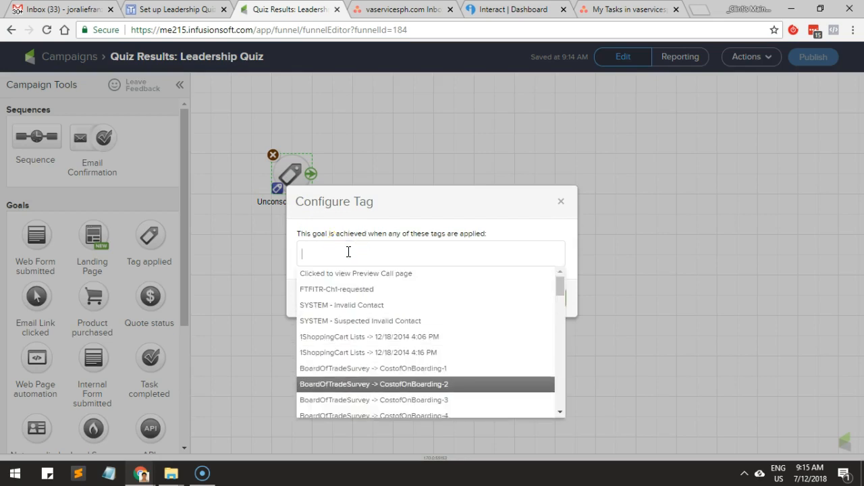
key(Down)
key(Down)
key(Down)
key(Down)
key(Down)
key(Down)
key(Down)
key(Down)
key(Down)
key(Down)
key(Down)
key(Down)
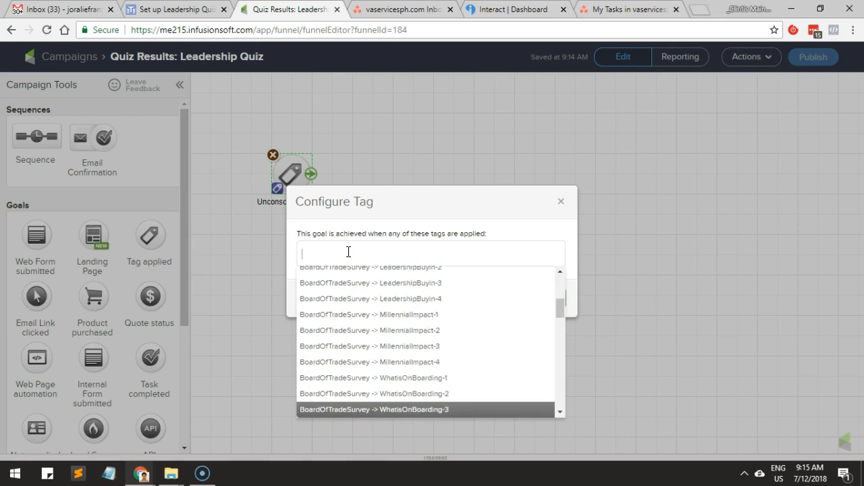
key(Down)
key(Down)
key(Down)
key(Down)
key(Down)
key(Down)
key(Down)
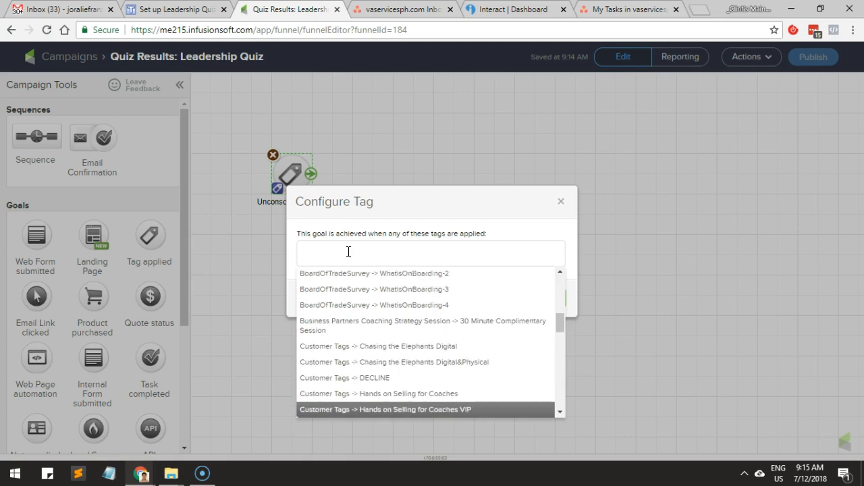
key(Up)
key(Up)
key(Down)
key(Down)
key(Down)
key(Down)
key(Down)
key(Down)
key(Down)
key(Down)
key(Down)
key(Down)
key(Down)
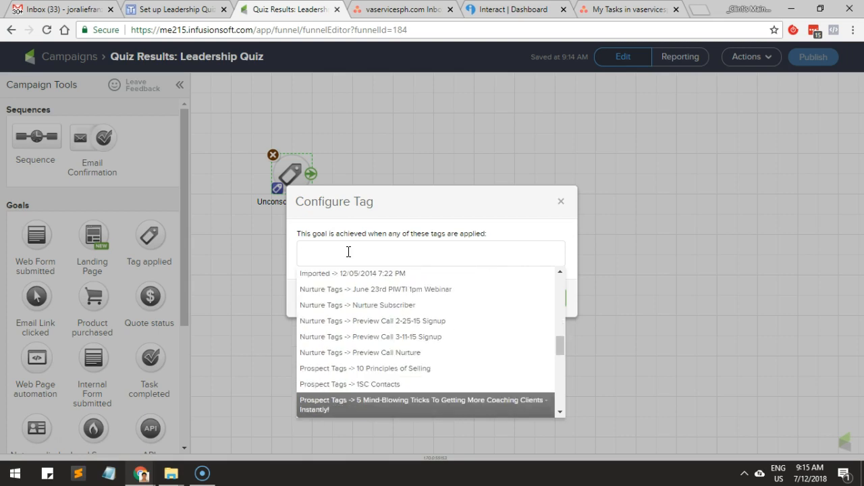
key(Down)
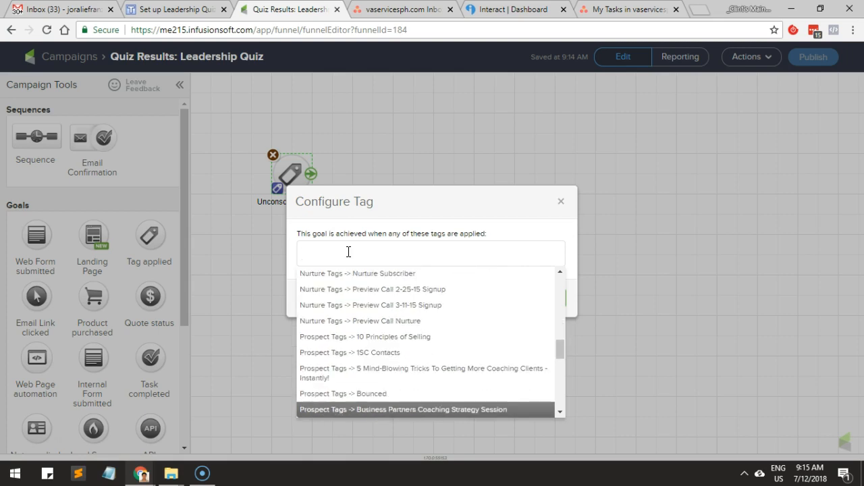
key(Down)
key(Down)
key(Down)
key(Down)
key(Down)
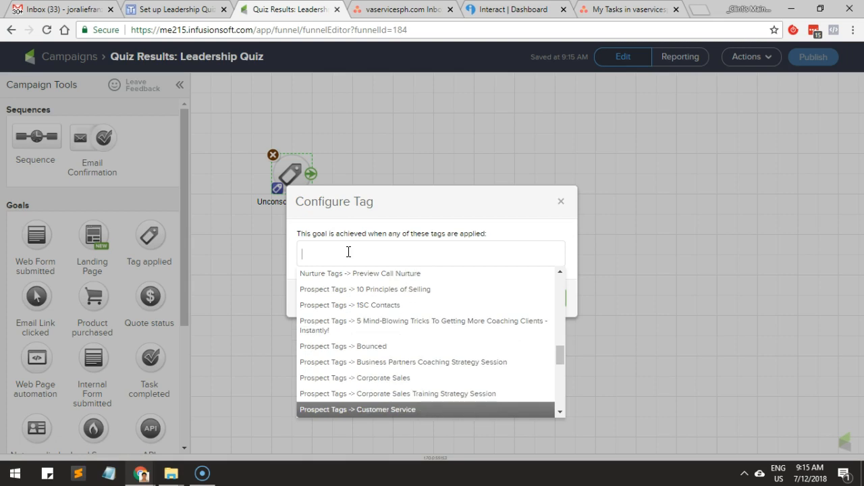
key(Down)
key(Down)
key(Down)
key(Down)
key(Down)
key(Down)
key(Down)
key(Down)
key(Down)
key(Down)
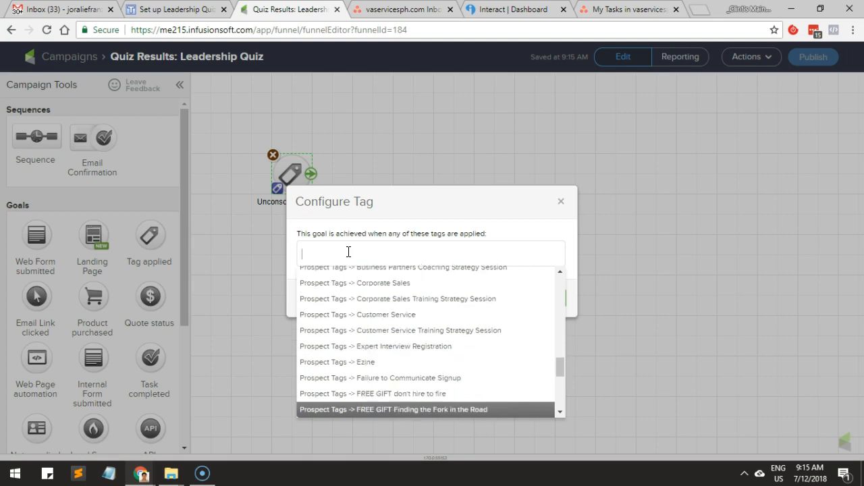
key(Down)
key(Down)
key(Down)
key(Down)
key(Down)
key(Down)
key(Down)
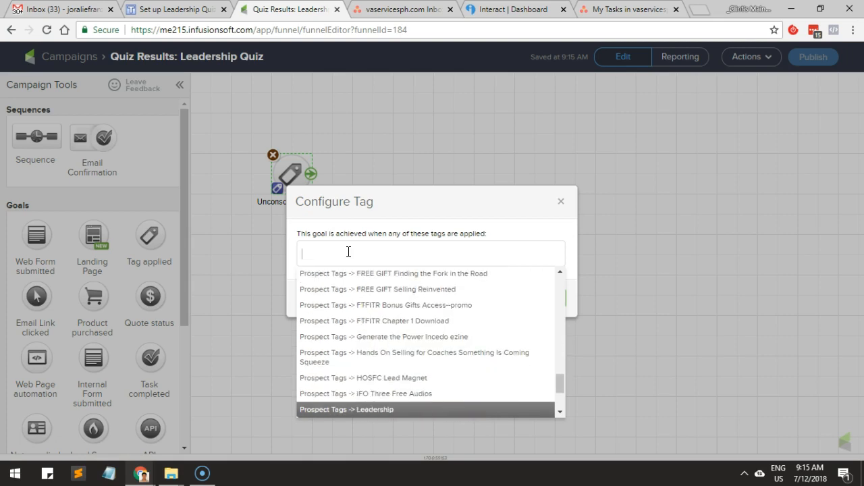
key(Down)
key(Down)
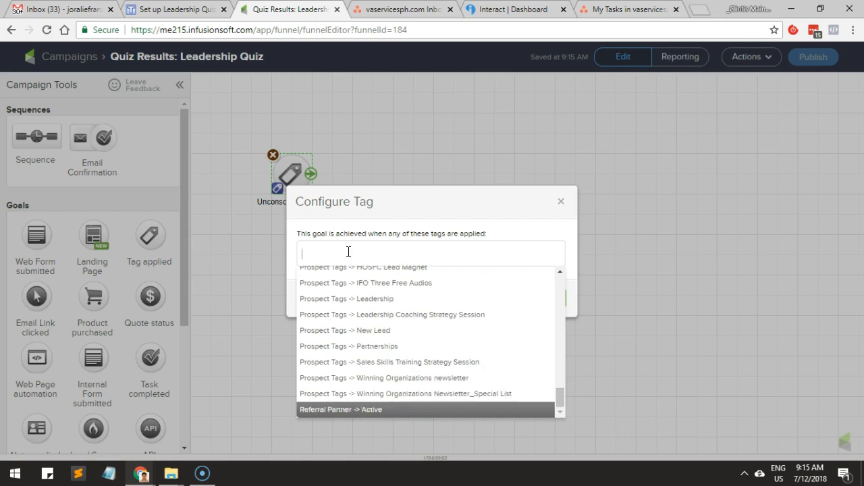
key(Up)
key(Up)
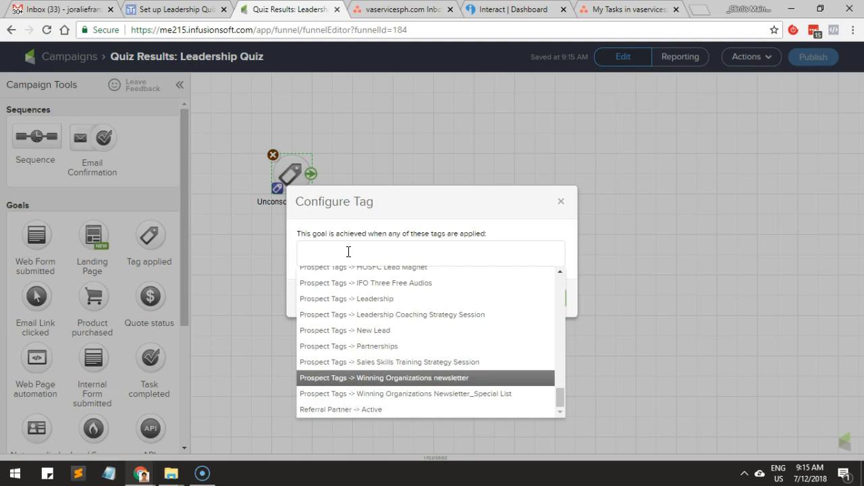
key(Up)
key(Up)
key(Up)
key(Up)
key(Up)
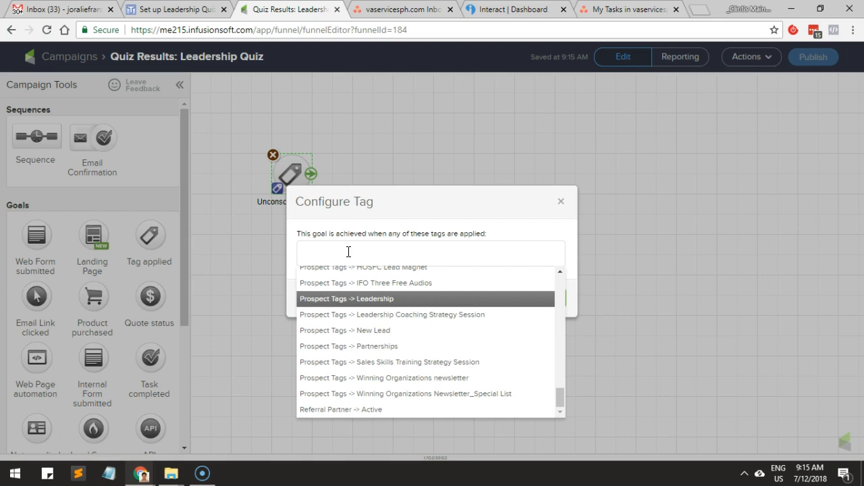
key(Up)
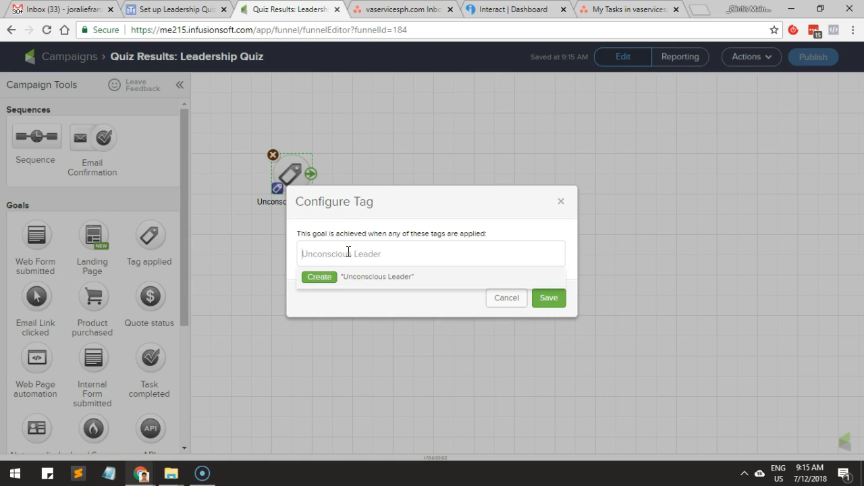
Create the tag "Unconscious Leader" in the Prospect Tags category and save it as the goal's trigger.
click(317, 277)
click(363, 280)
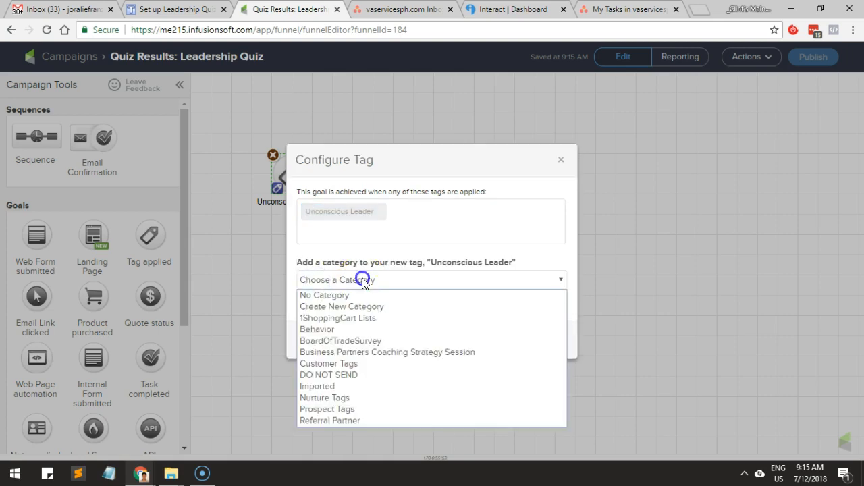
key(p)
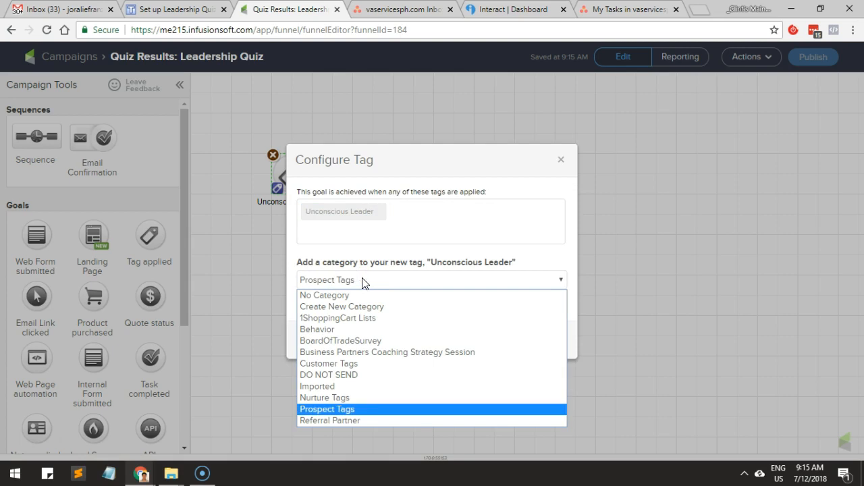
click(348, 409)
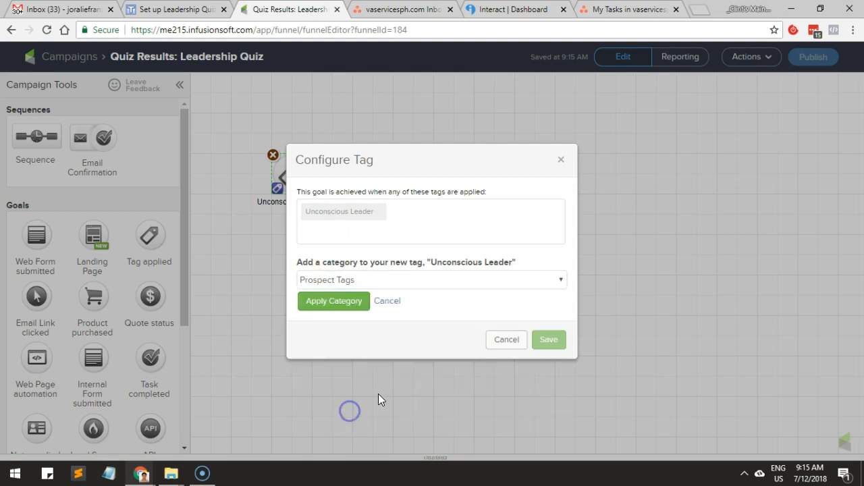
click(332, 302)
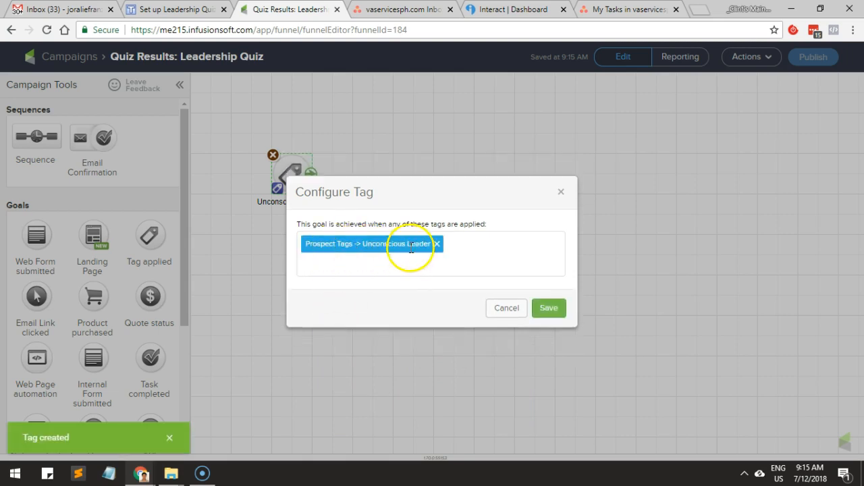
click(547, 311)
click(330, 264)
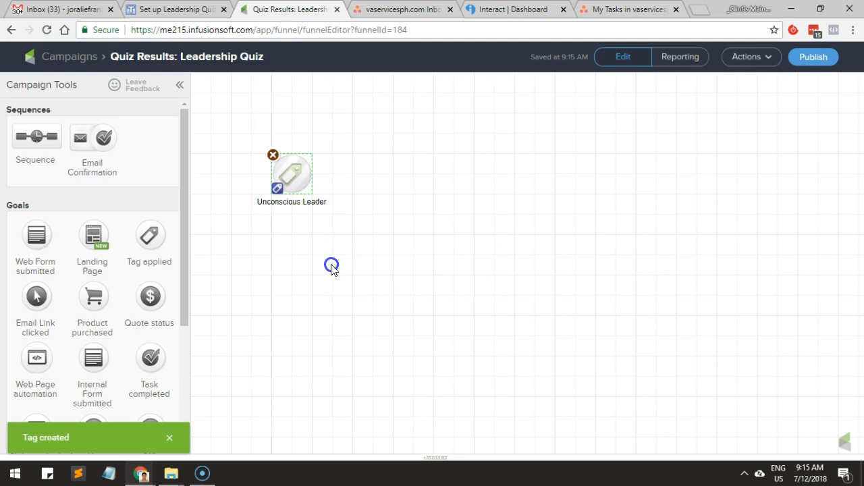
Duplicate the Unconscious Leader goal below the original and rename the copy "Reactive Leader", using campaign name #2 from the task page.
click(300, 186)
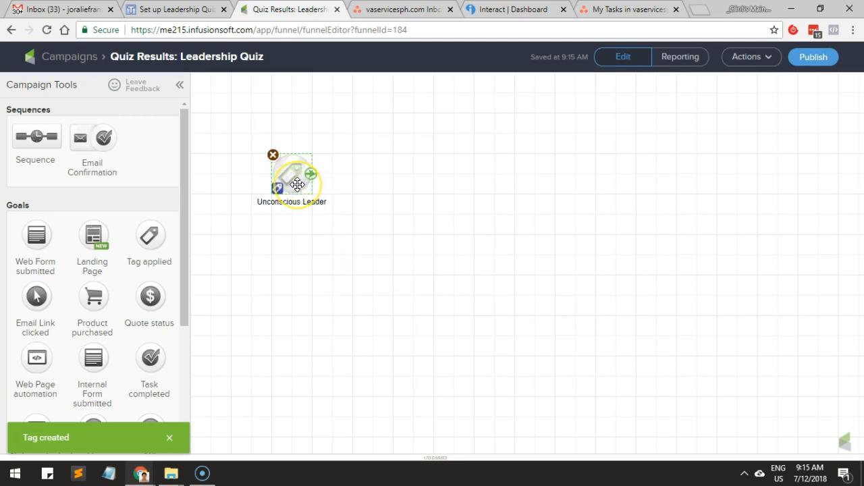
drag(297, 180, 290, 262)
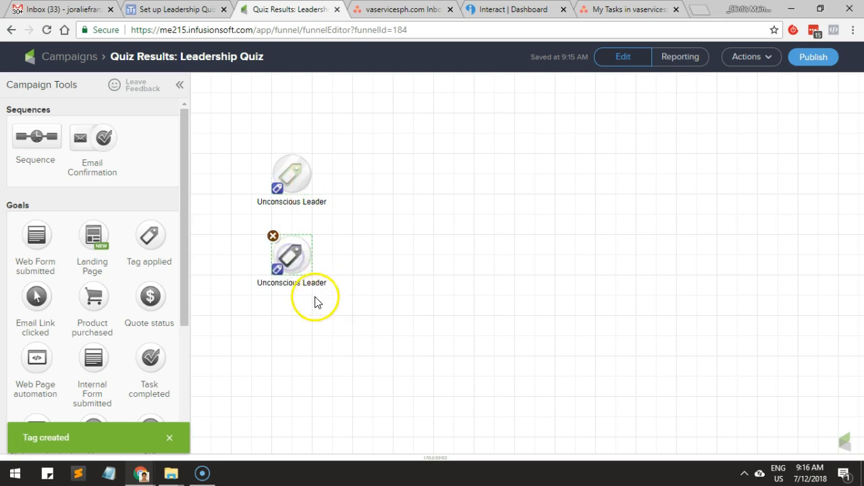
click(178, 9)
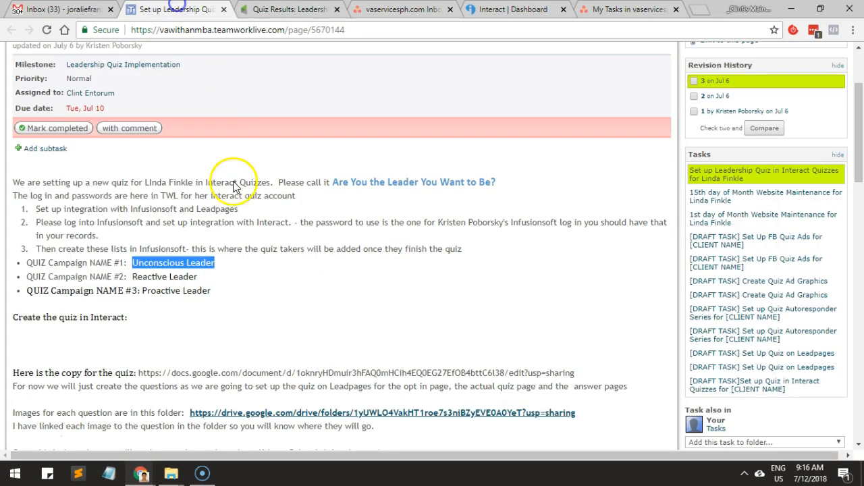
drag(133, 277, 202, 279)
key(ctrl+c)
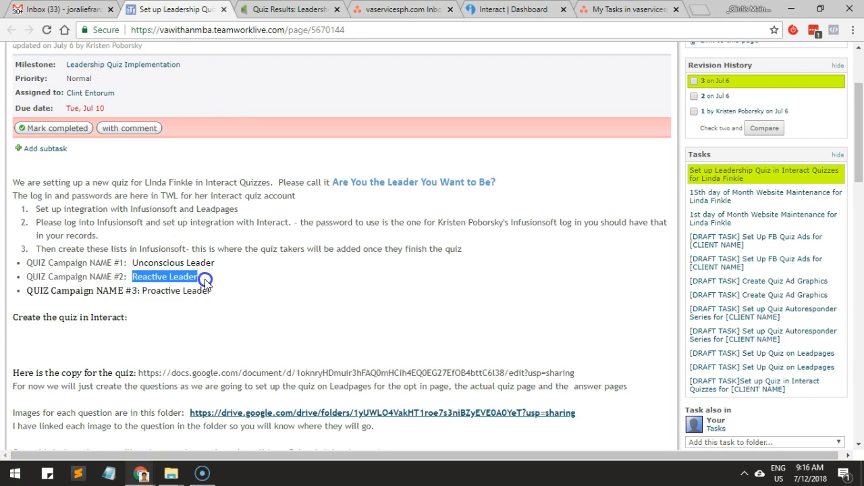
click(264, 9)
click(293, 282)
key(ctrl+v)
click(355, 281)
Create the tag "Reactive Leader" in the Prospect Tags category and save it as the Reactive Leader goal's only trigger, removing the Unconscious Leader tag.
click(290, 248)
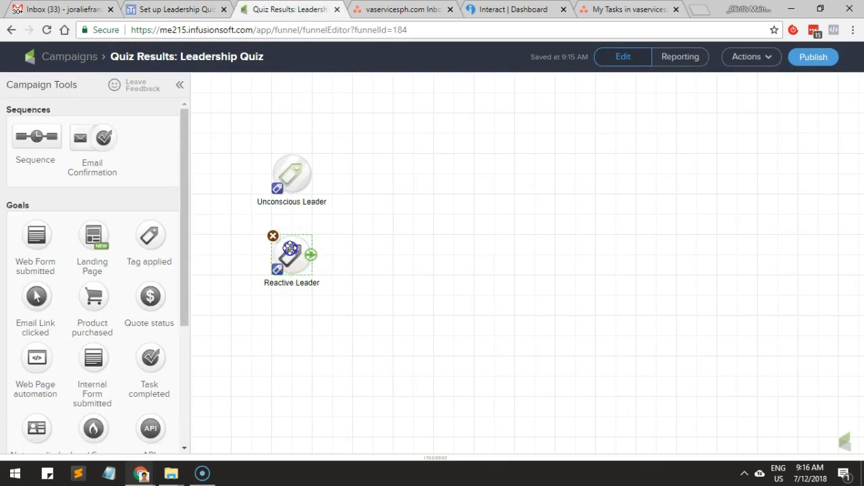
double_click(290, 248)
click(380, 264)
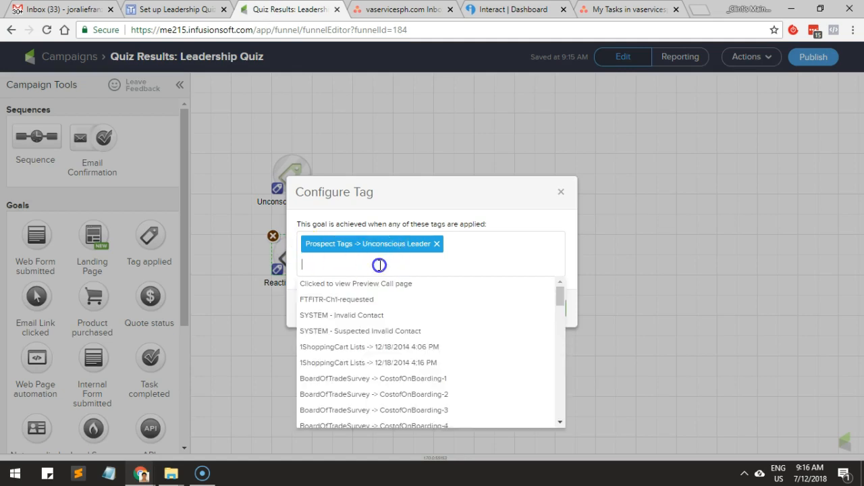
key(ctrl+v)
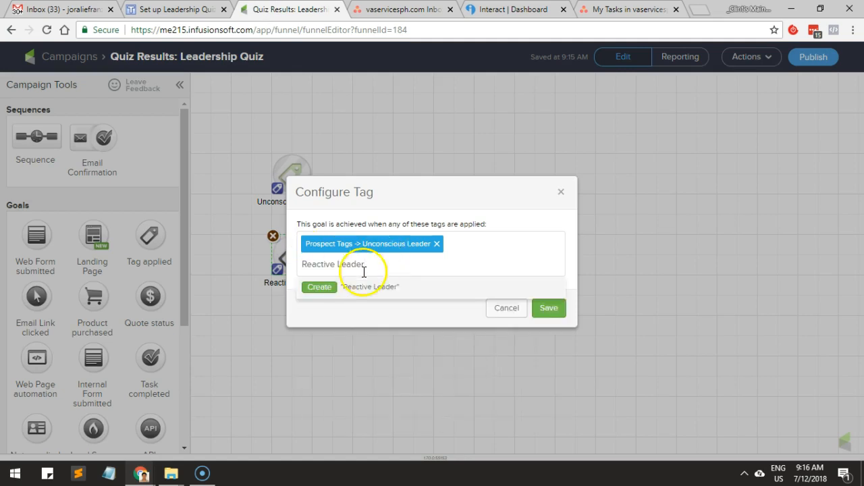
click(316, 289)
click(356, 282)
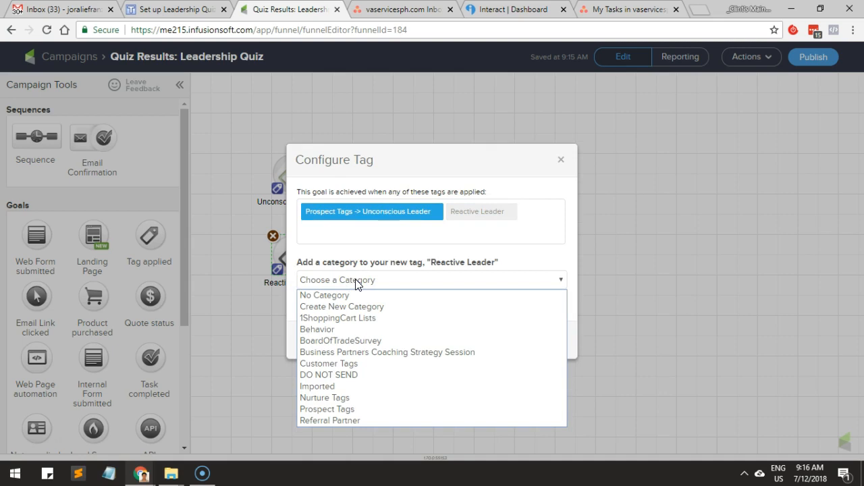
key(p)
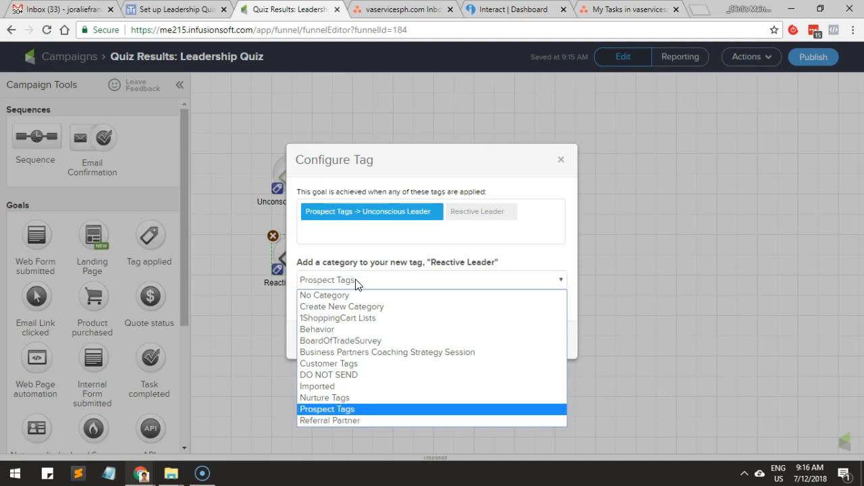
click(349, 409)
click(348, 299)
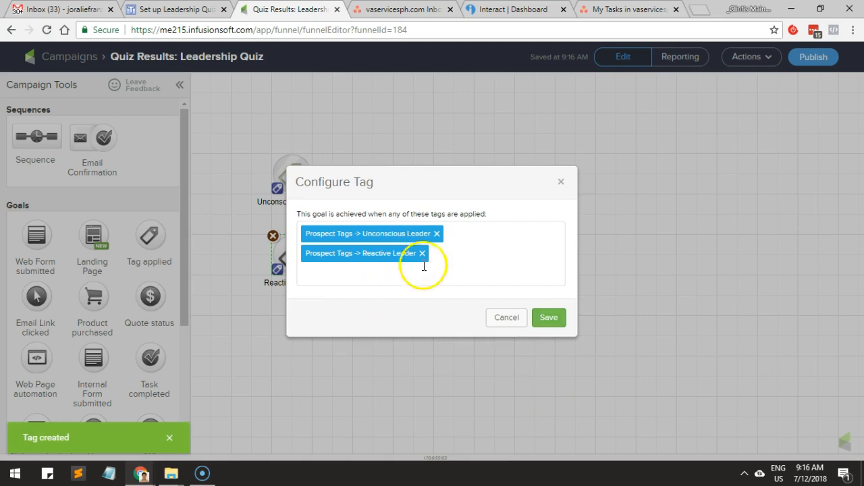
click(438, 234)
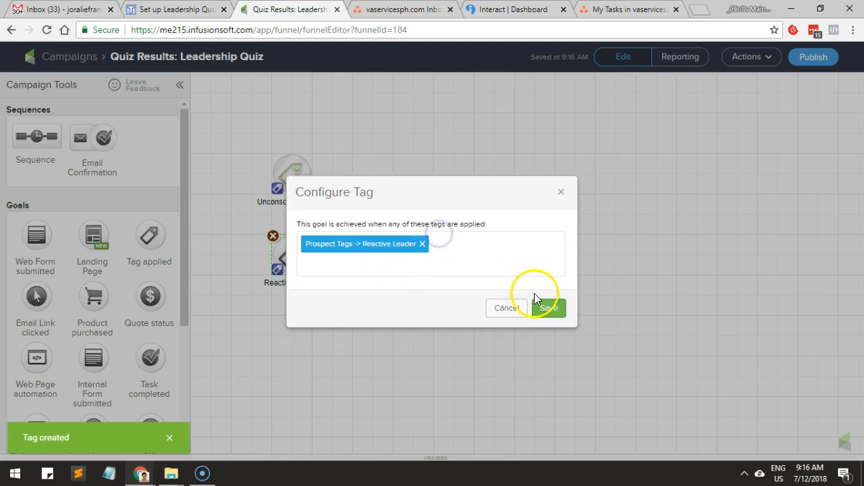
click(551, 308)
Duplicate the Reactive Leader goal below the original and rename the copy "Proactive Leader", using campaign name #3 from the task page.
drag(293, 260, 286, 337)
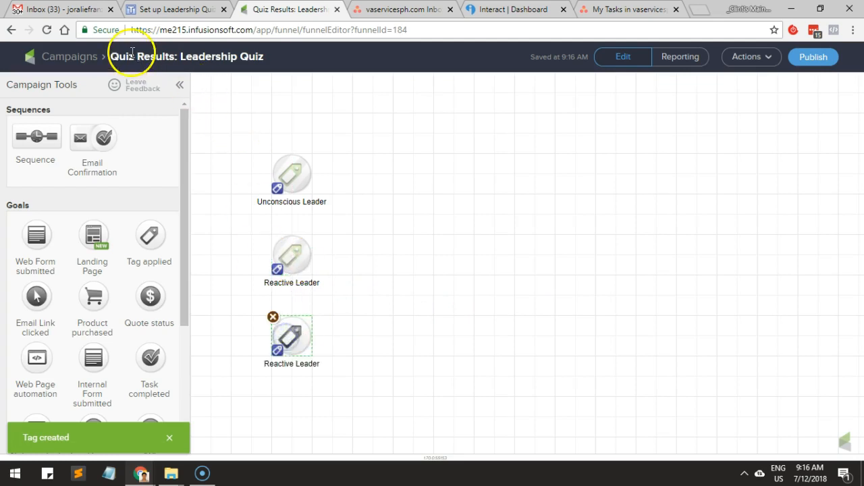
click(135, 9)
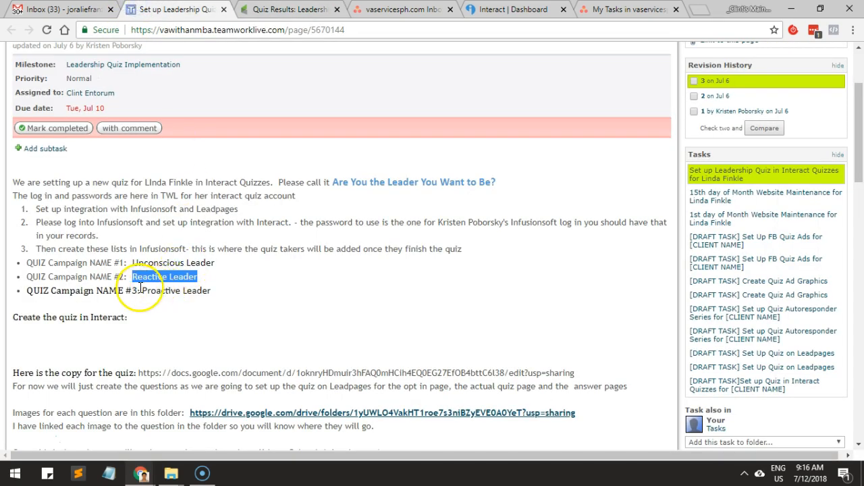
drag(143, 290, 224, 302)
key(ctrl+c)
click(285, 10)
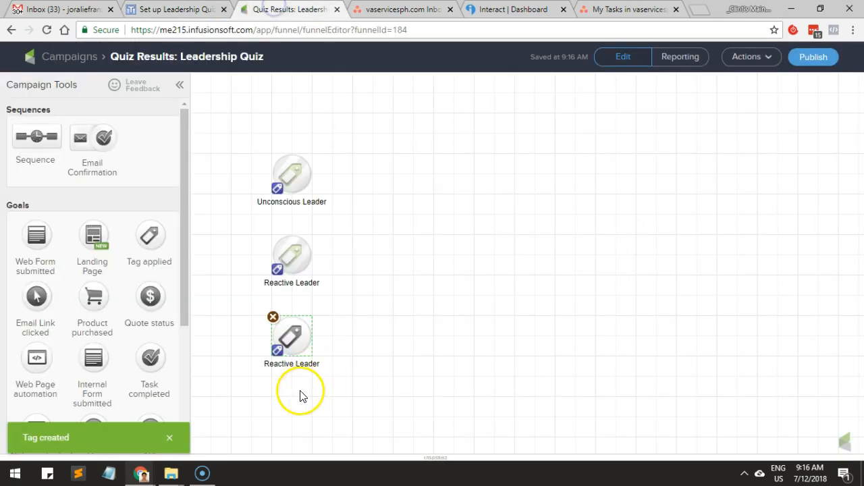
double_click(291, 365)
key(ctrl+v)
click(372, 362)
Create the tag "Proactive Leader" in the Prospect Tags category and save it as the Proactive Leader goal's only trigger, removing the Reactive Leader tag.
double_click(292, 336)
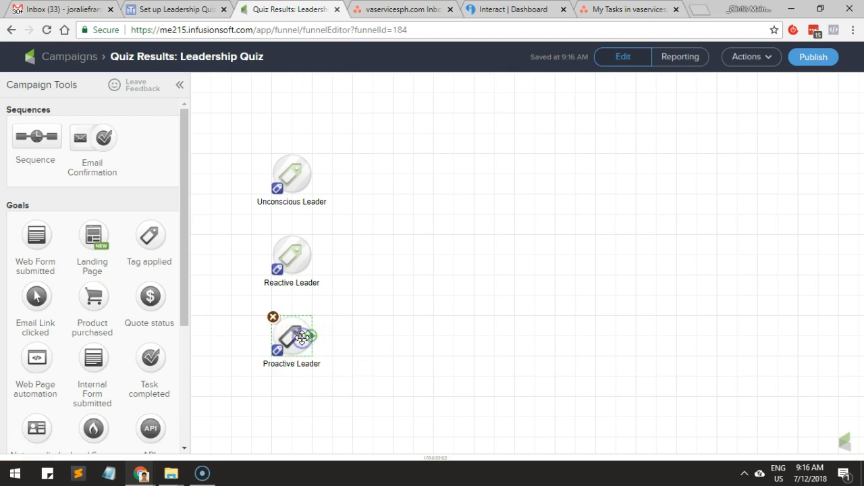
click(429, 266)
key(ctrl+v)
click(326, 291)
click(343, 282)
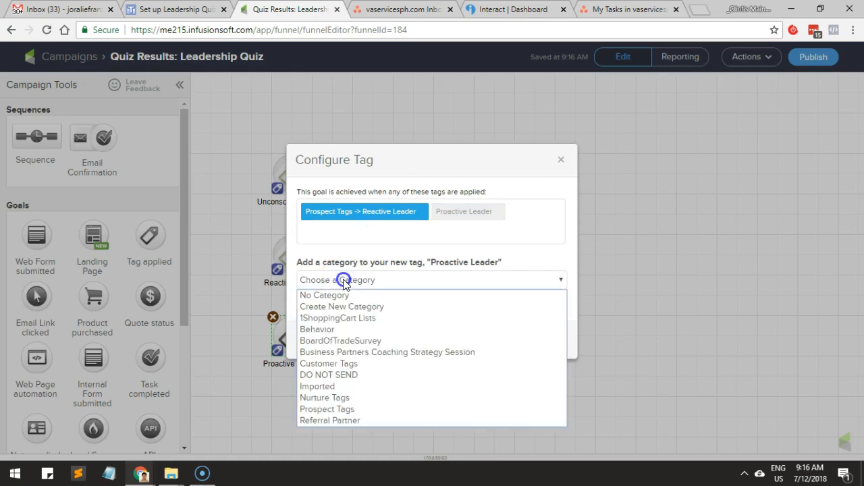
click(327, 409)
click(329, 309)
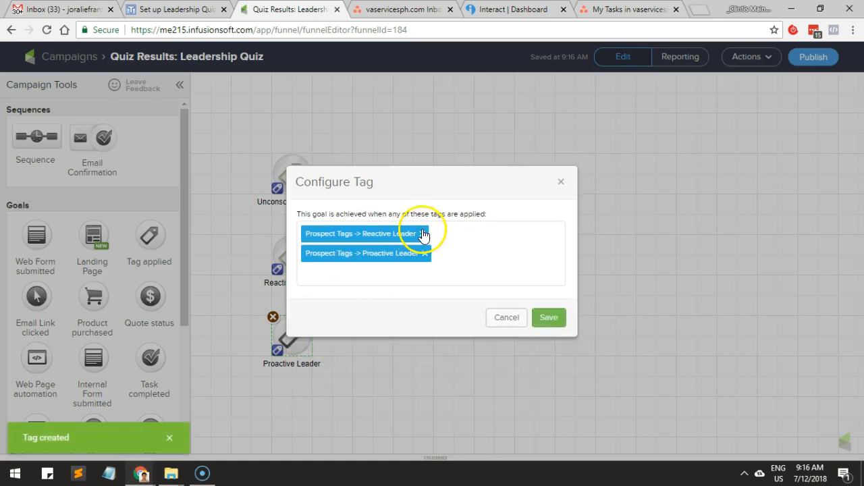
click(423, 235)
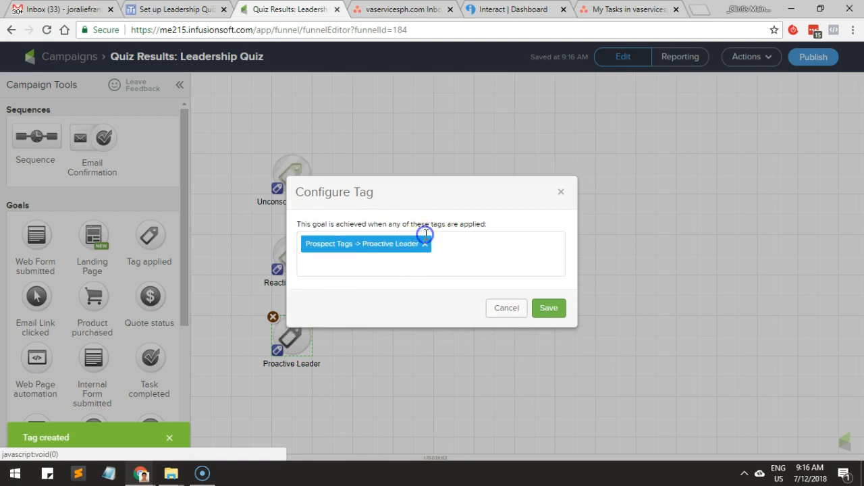
click(549, 317)
click(450, 343)
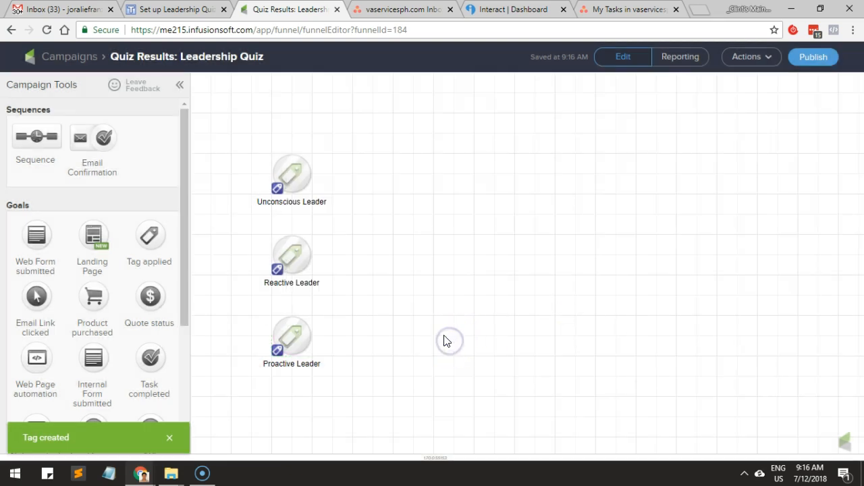
drag(236, 119, 404, 402)
click(460, 310)
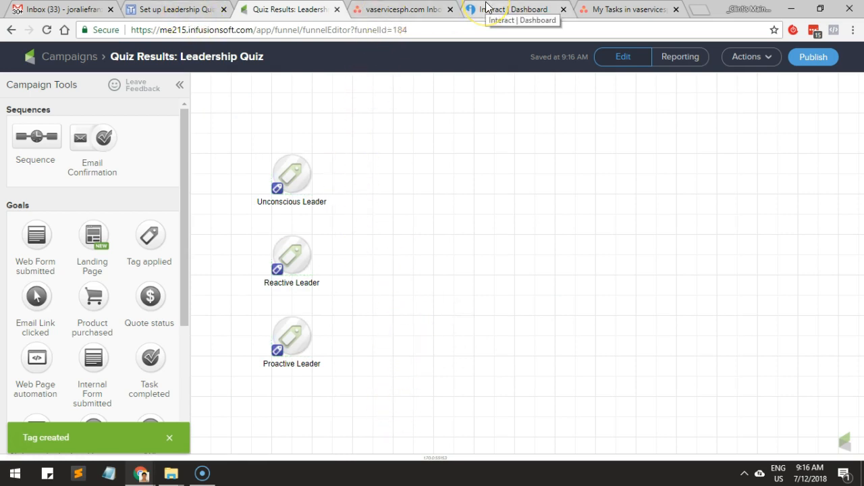
Return to the quiz task page and launch Skype.
click(162, 11)
click(132, 482)
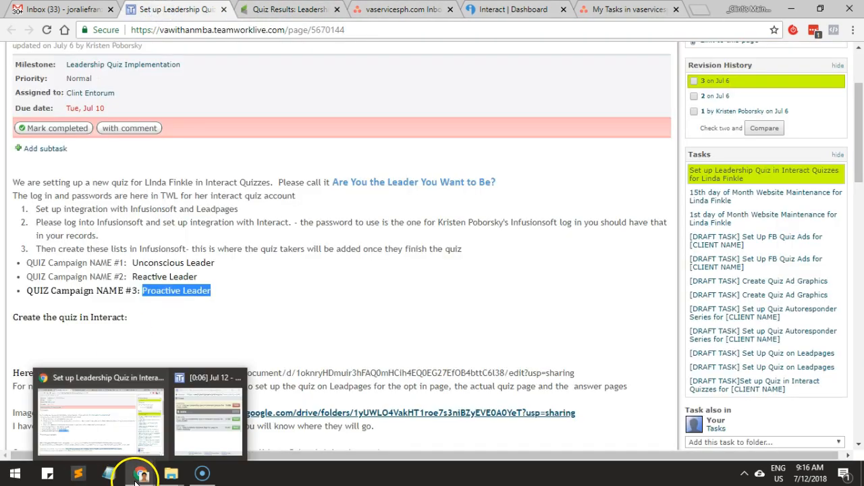
key(super)
text(skype)
key(Return)
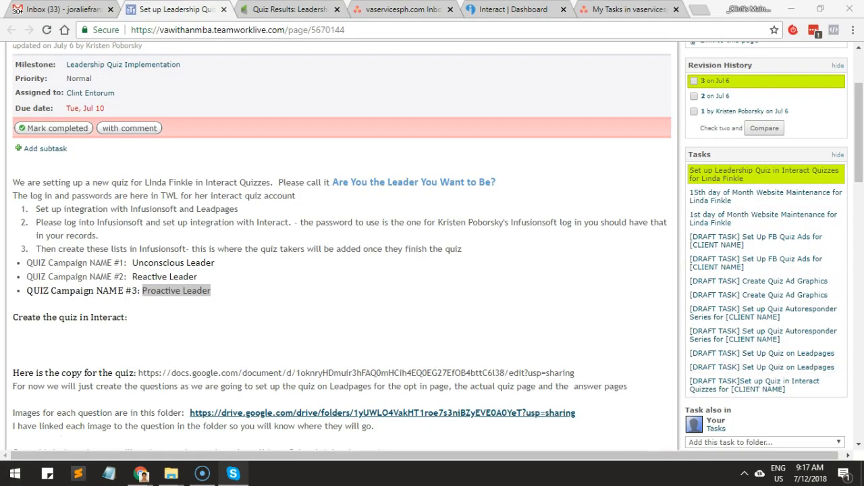
Open Zapier's Infusionsoft to Interact integrations link from the most recent Skype conversation, and close Skype.
click(216, 180)
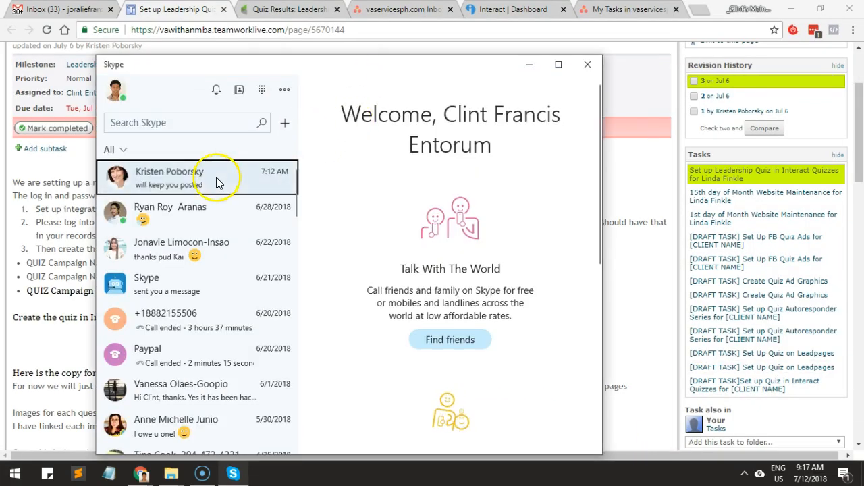
scroll(408, 274, up, 1)
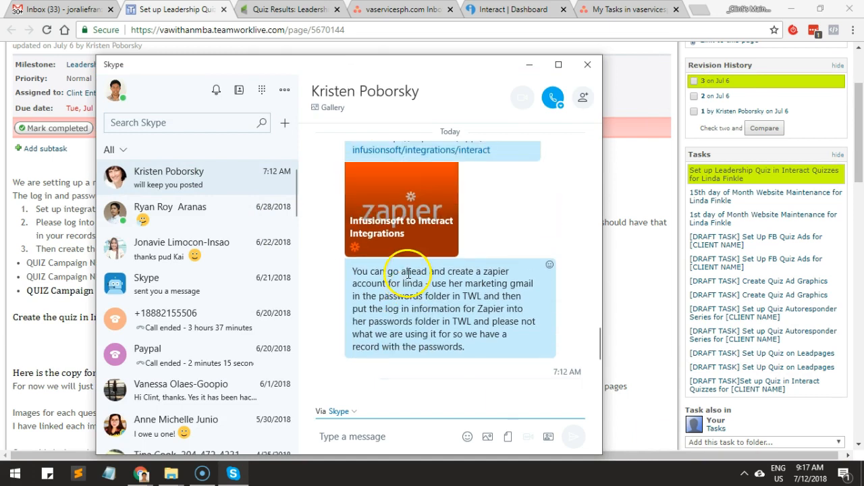
click(398, 161)
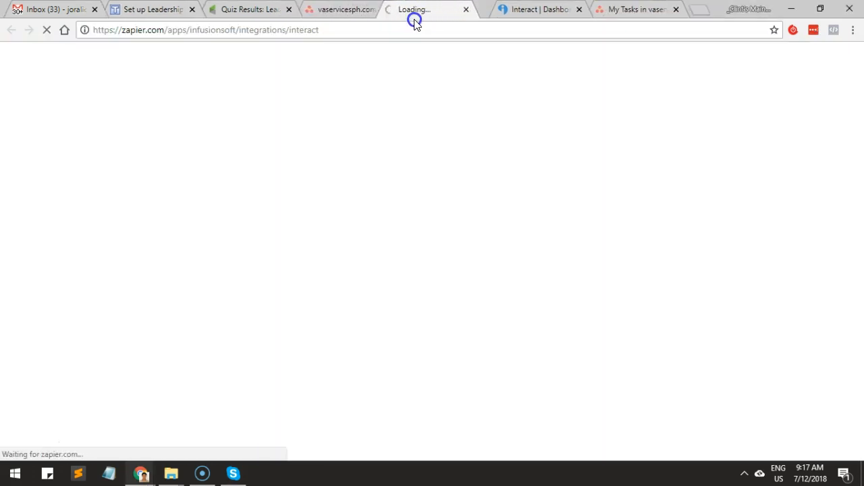
click(244, 474)
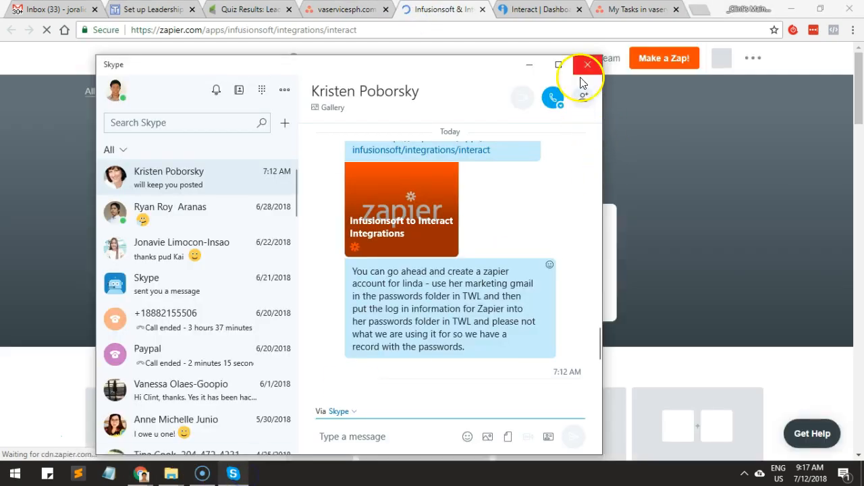
click(588, 64)
Examine the Infusionsoft + Interact integrations page, the logged-in account's plan and the Premium requirement for Infusionsoft.
scroll(361, 294, down, 2)
scroll(367, 264, down, 2)
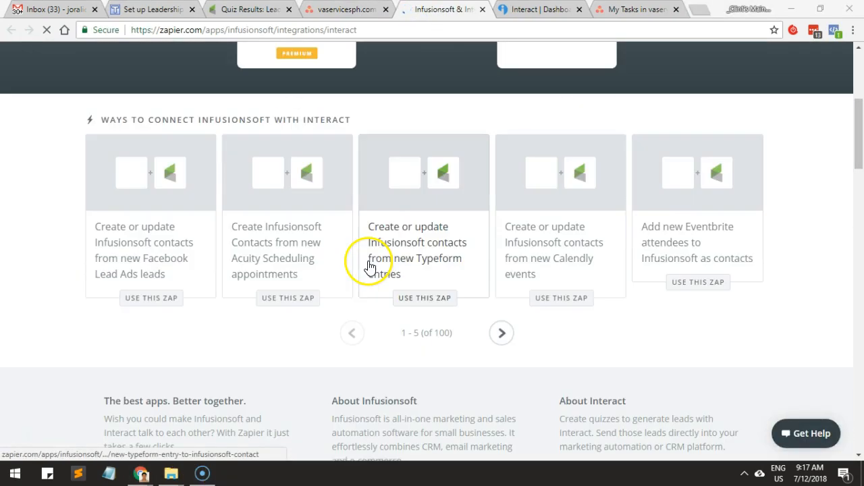
scroll(363, 250, up, 4)
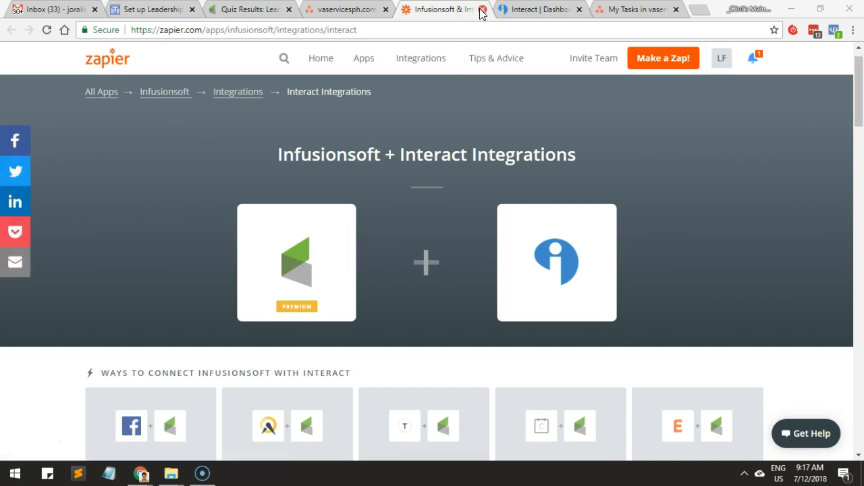
click(724, 62)
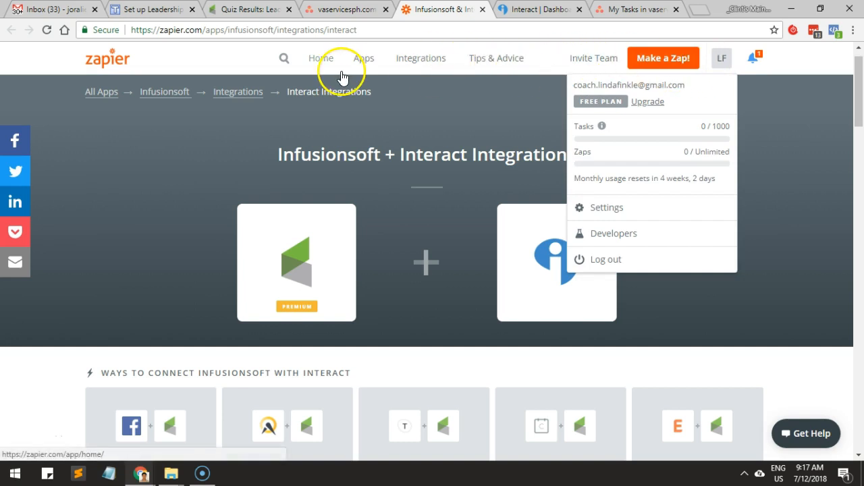
click(376, 155)
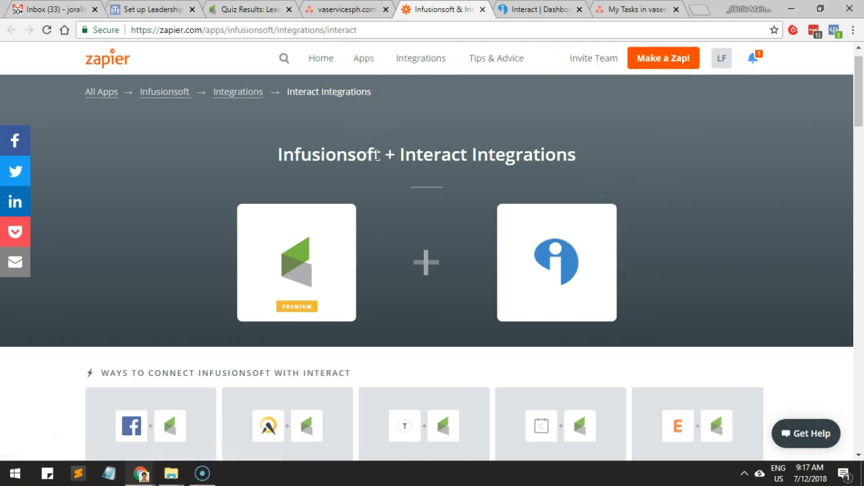
scroll(284, 183, down, 3)
scroll(331, 187, up, 3)
click(313, 235)
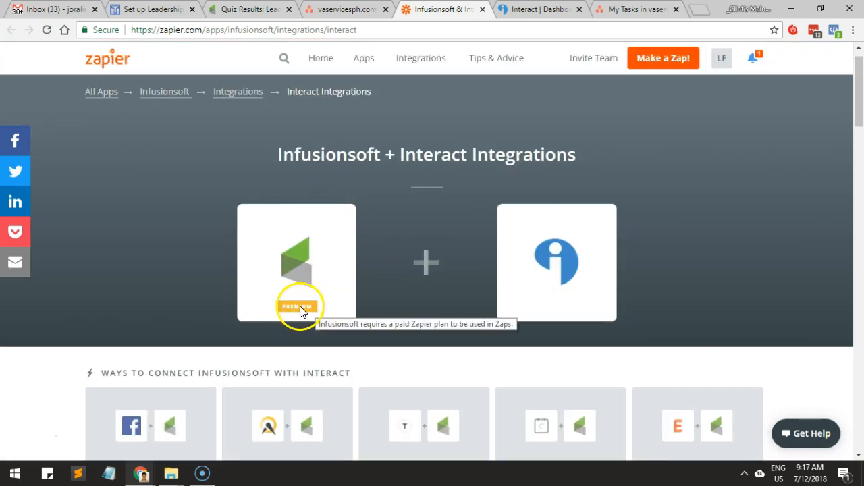
Log out of the current Zapier account and log in with another account's saved email and password.
click(725, 67)
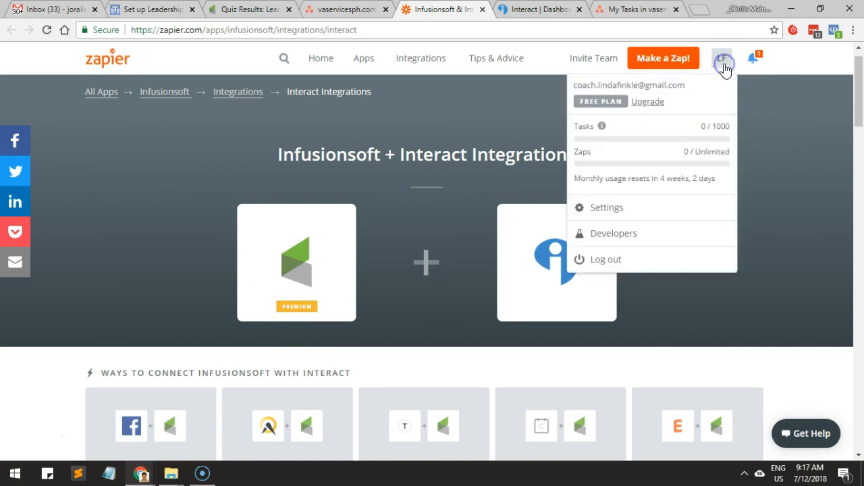
click(621, 260)
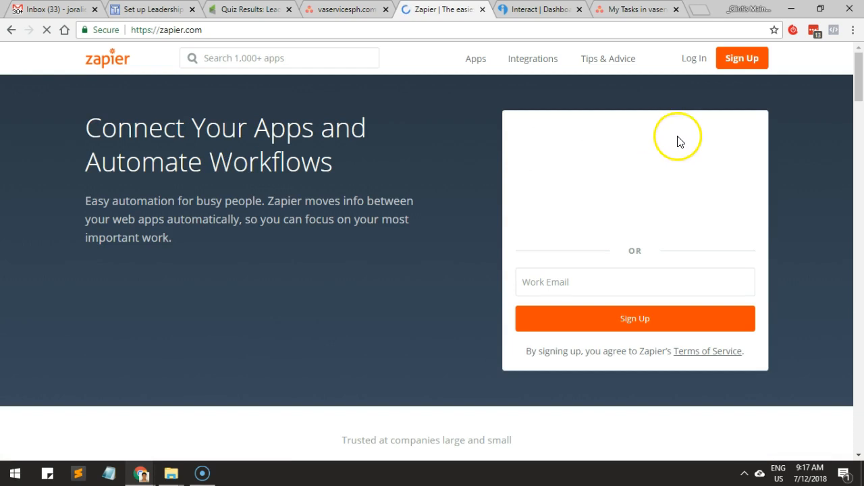
click(696, 78)
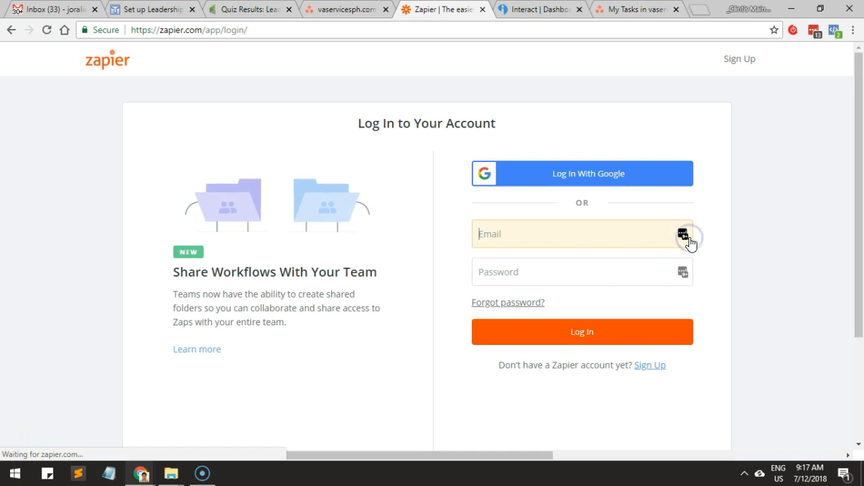
click(686, 237)
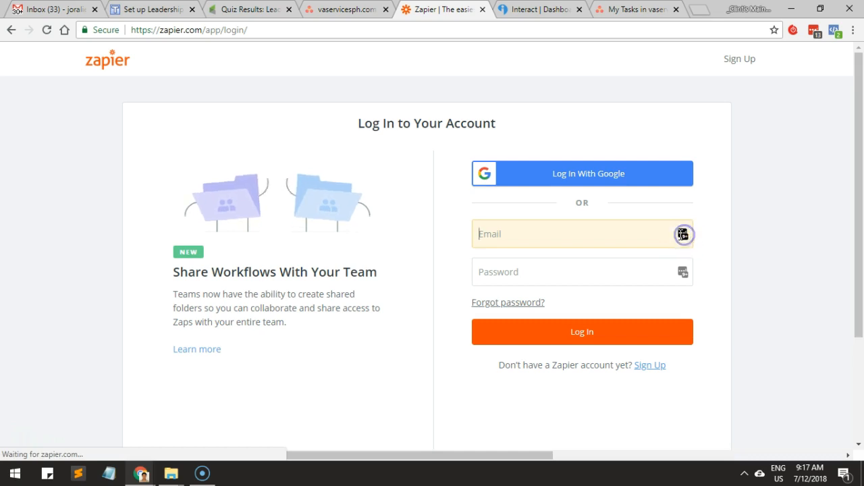
scroll(681, 236, down, 2)
scroll(569, 197, down, 1)
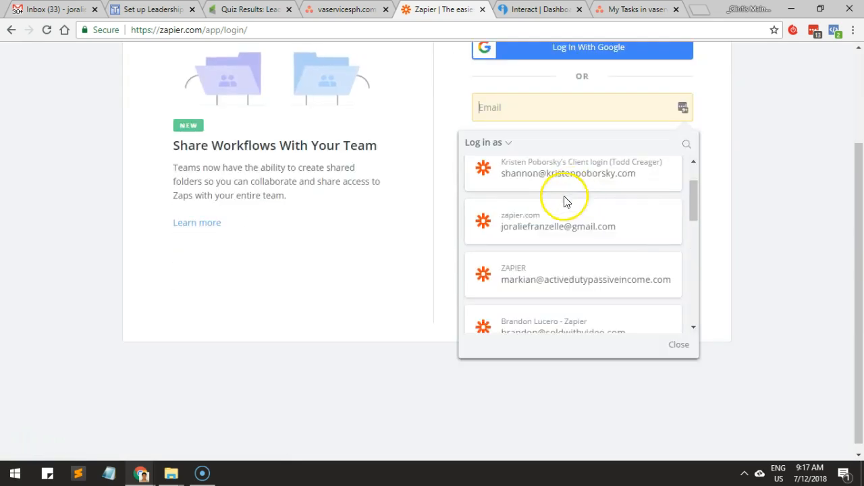
click(536, 221)
click(543, 202)
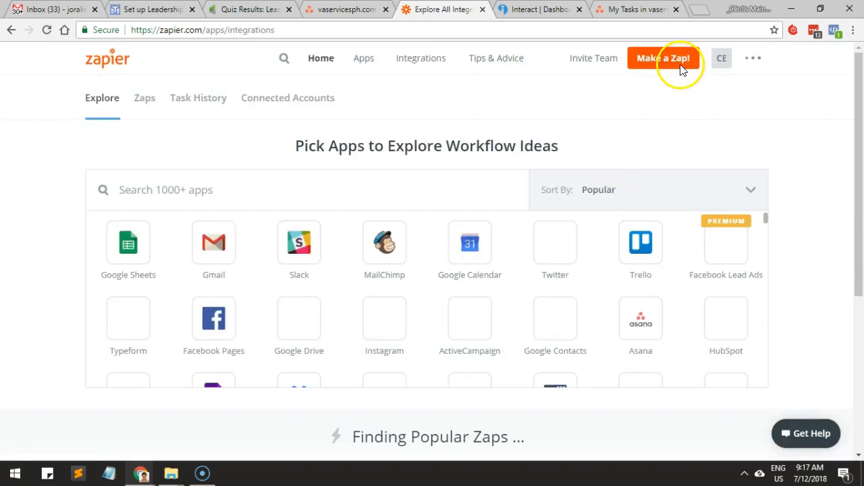
Open the plans and pricing page for the logged-in Zapier account to review the upgrade options.
click(718, 80)
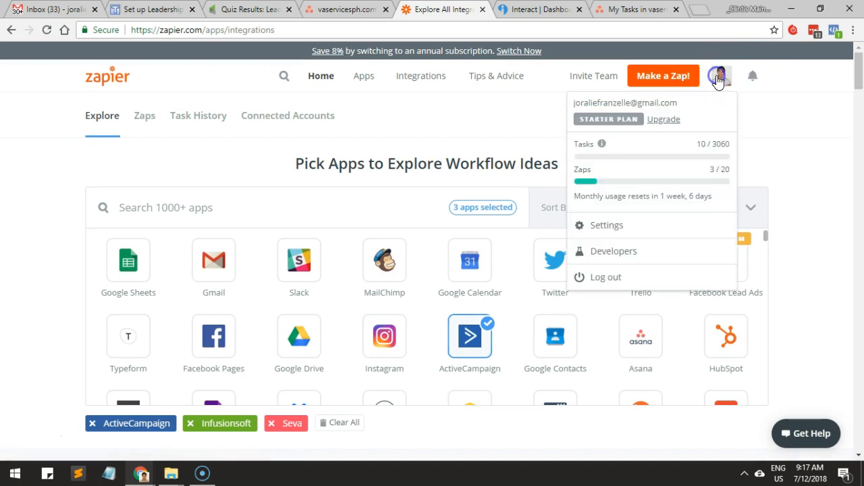
click(665, 119)
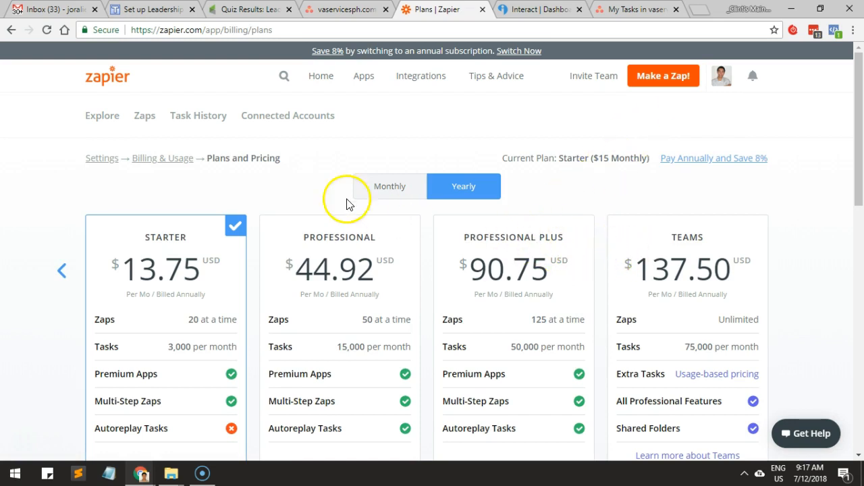
Review the account's zaps and the app integrations to explore, and start a new zap.
click(150, 118)
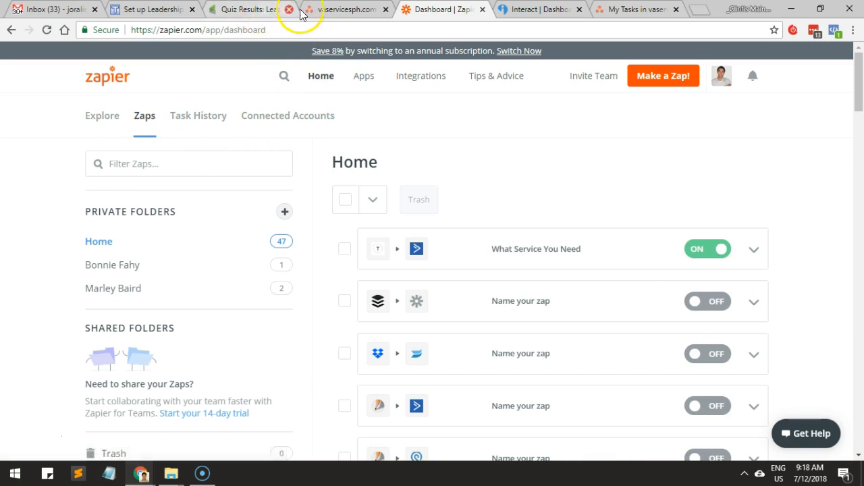
click(167, 160)
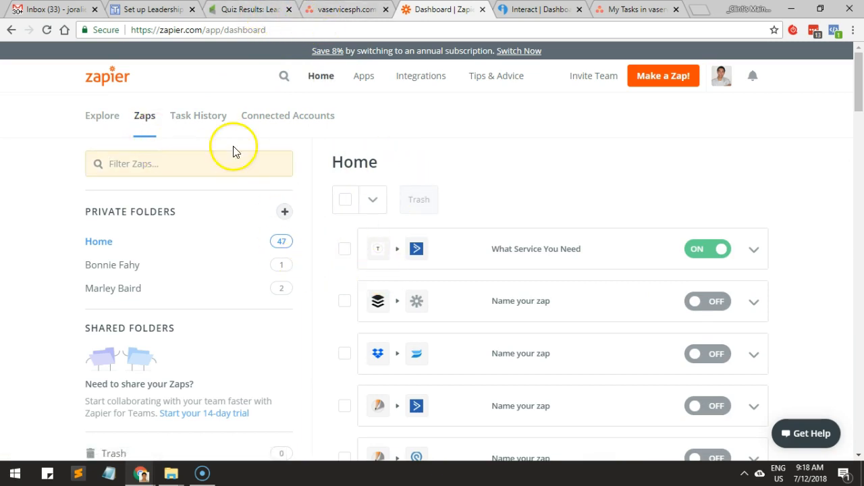
click(108, 121)
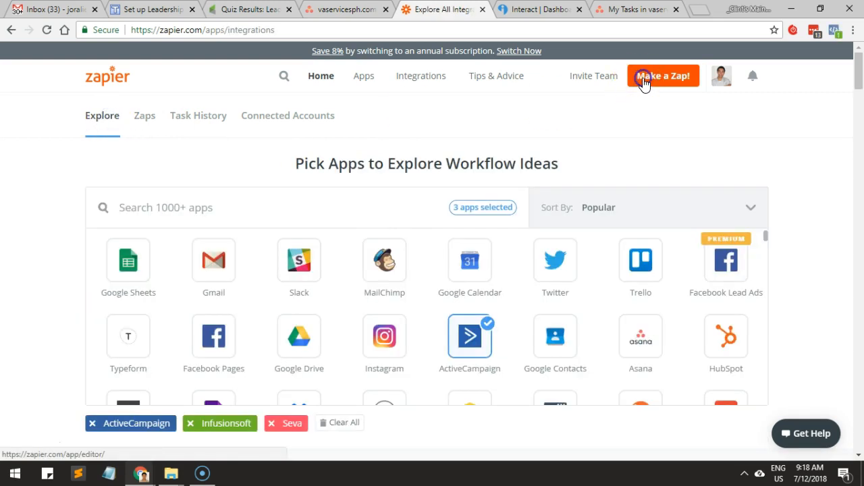
click(645, 80)
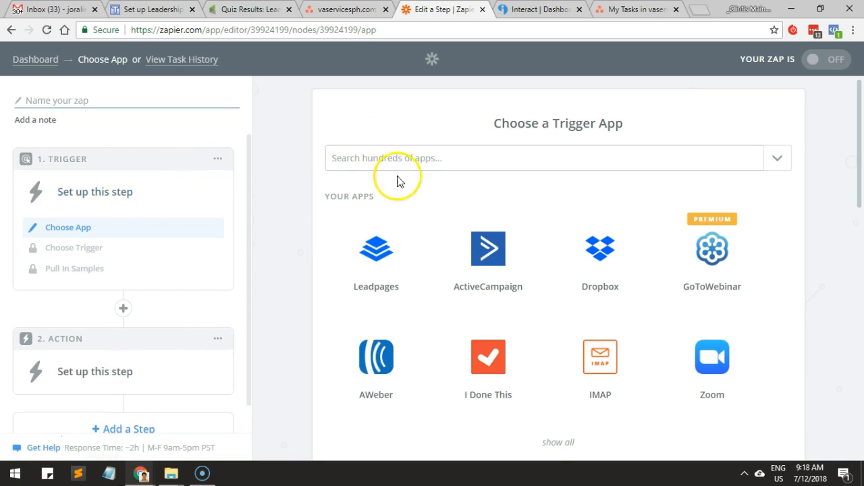
Choose Interact as the zap's trigger app and save New Lead as its trigger.
click(408, 165)
text(interac)
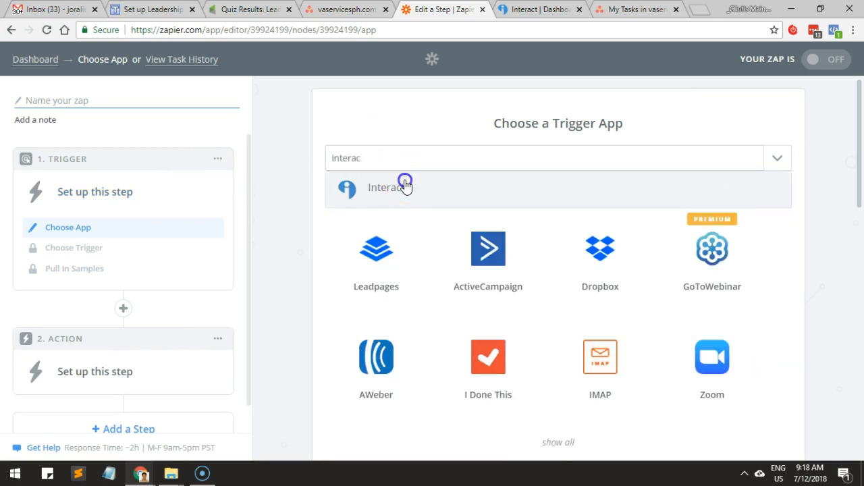
click(404, 185)
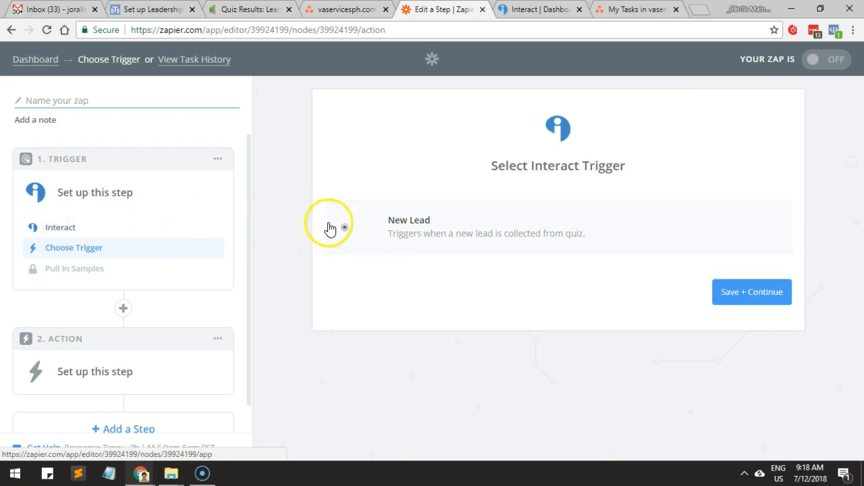
click(746, 293)
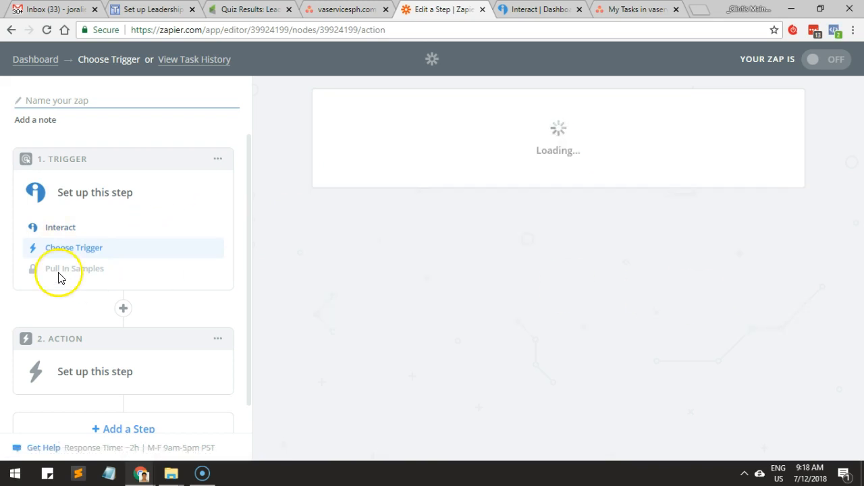
Open the Interact account connection request and read its instructions for locating the API key.
click(695, 248)
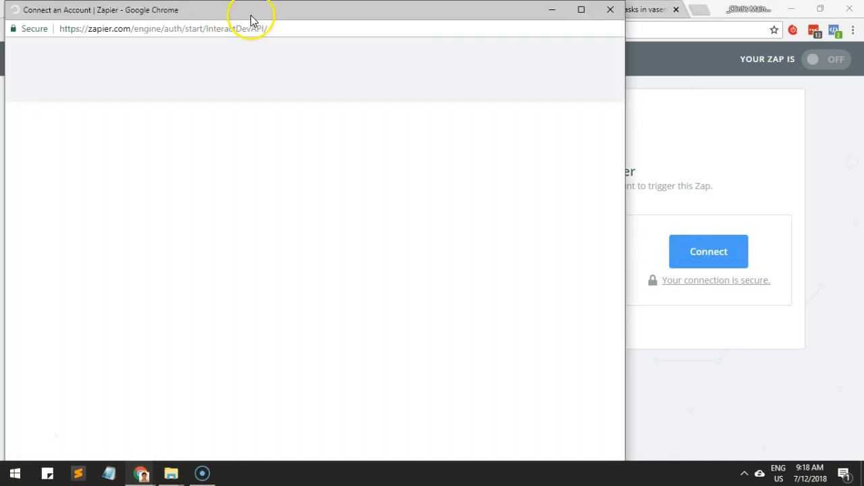
drag(252, 17, 300, 31)
click(363, 273)
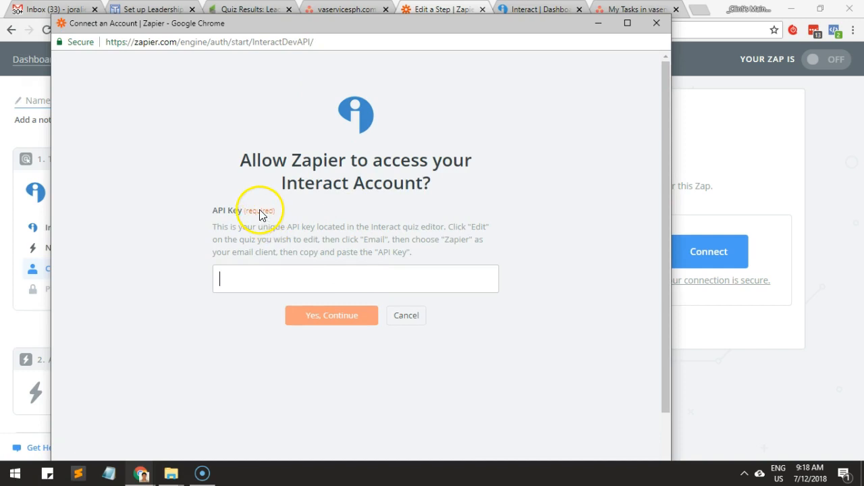
drag(221, 226, 291, 229)
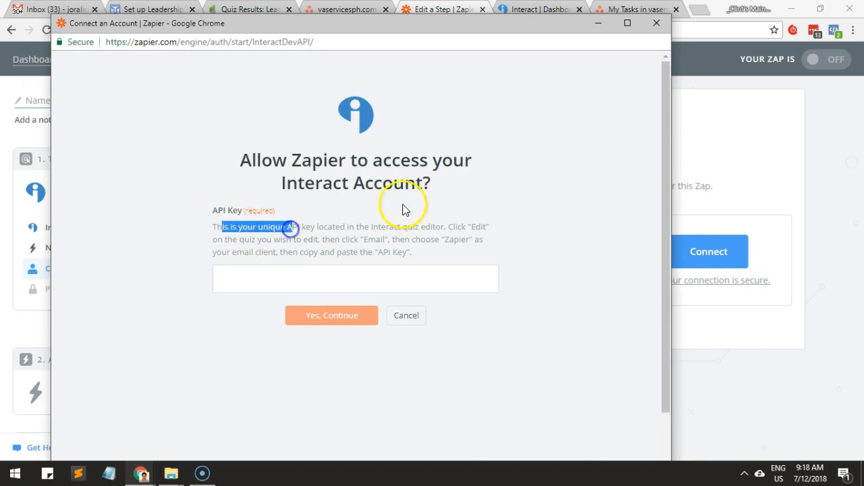
Switch to the Interact dashboard, dismiss the quiz promotion options and look through the account settings for the API key.
key(alt+Tab)
click(540, 10)
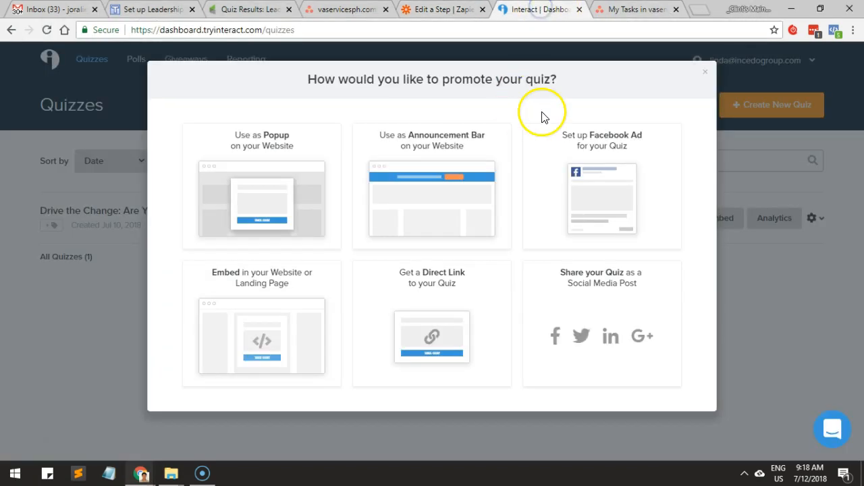
click(705, 71)
click(723, 60)
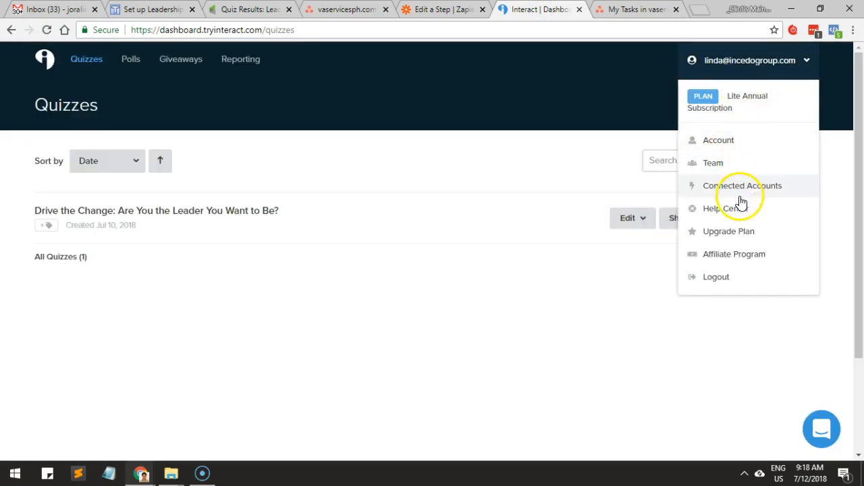
click(723, 147)
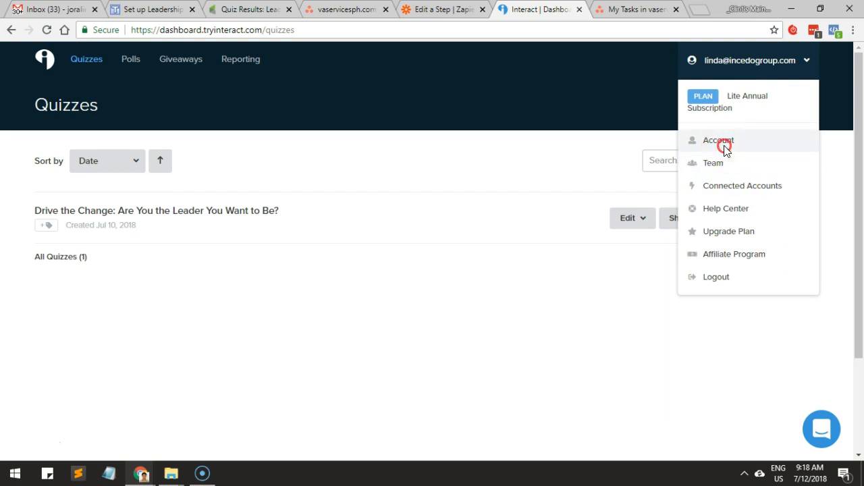
click(709, 144)
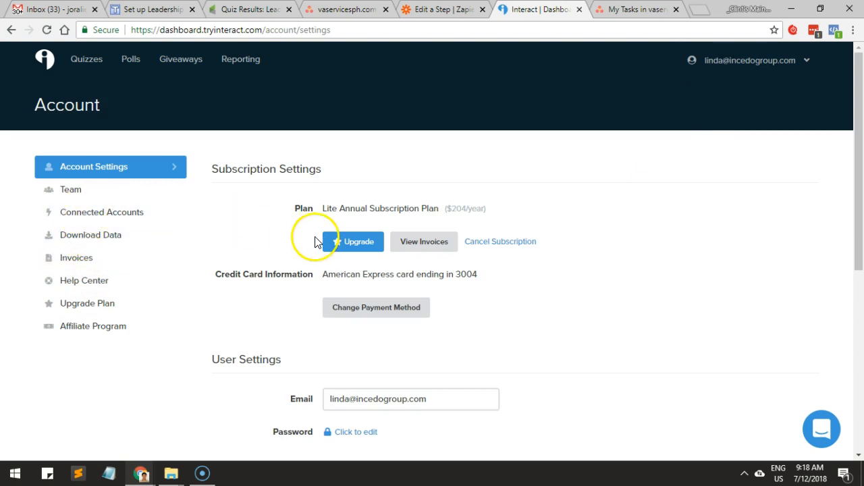
scroll(315, 242, down, 5)
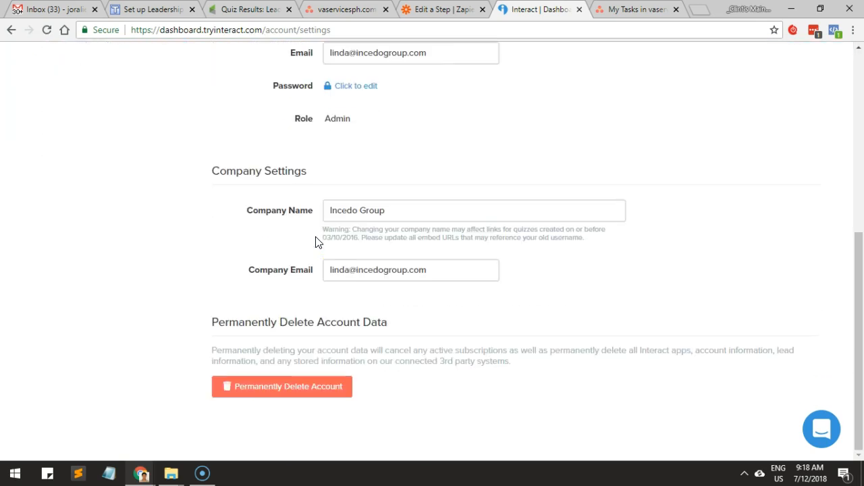
scroll(315, 242, up, 5)
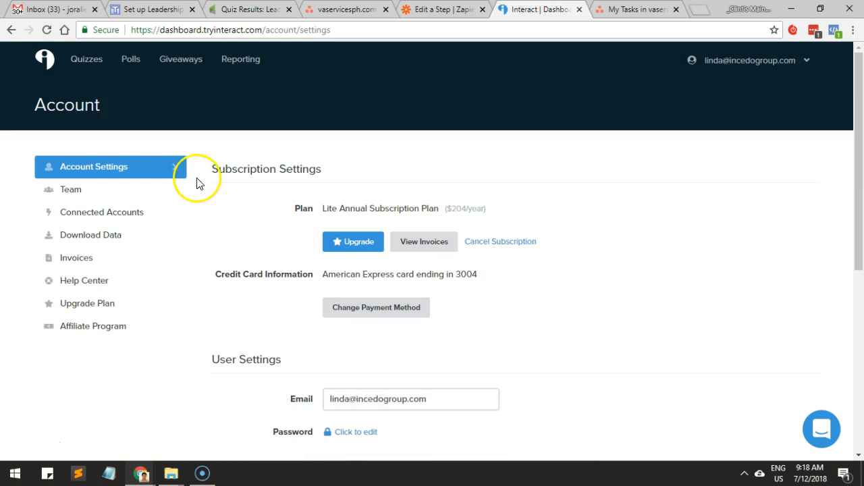
Disconnect the Zapier integration from Interact's connected accounts and confirm the disconnection.
click(121, 215)
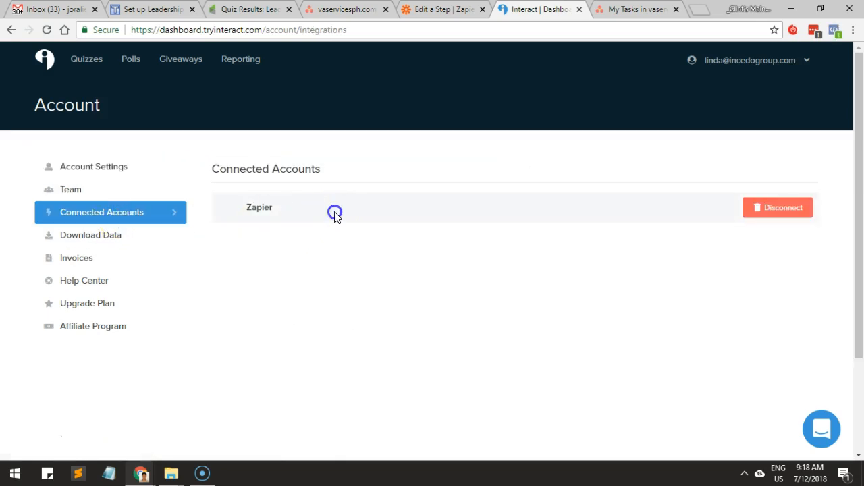
click(264, 210)
click(763, 211)
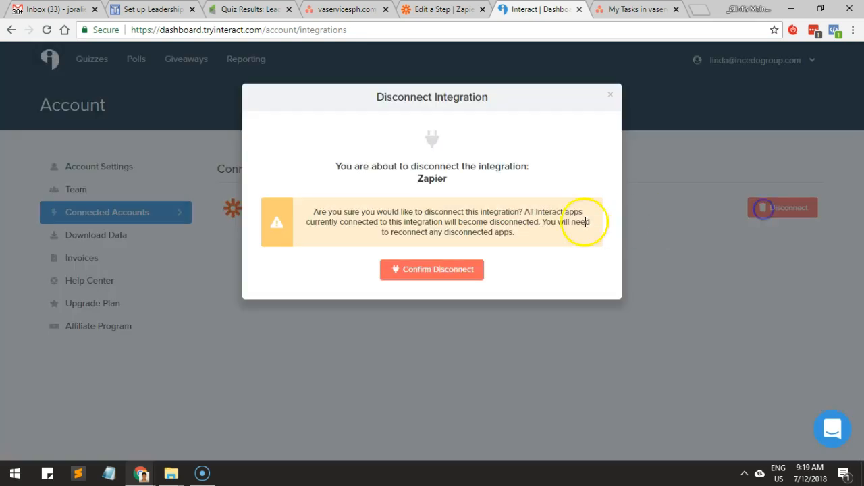
click(424, 272)
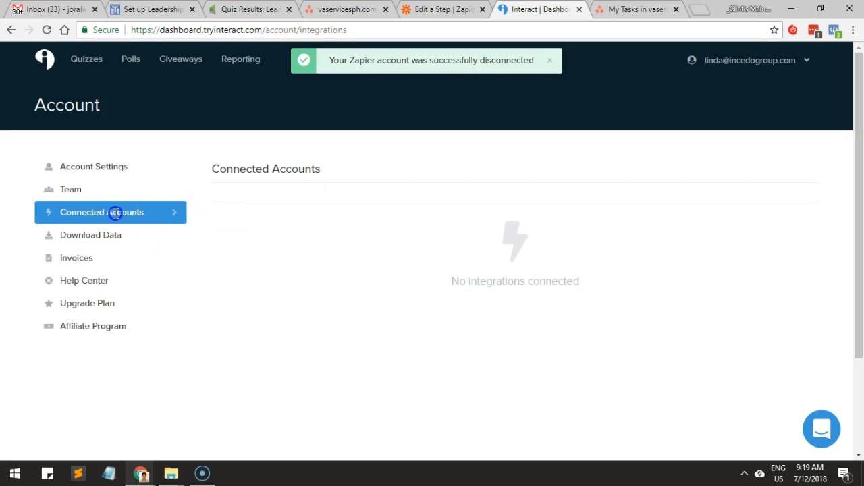
Recheck Interact's connected accounts page for a way to connect Zapier or find the API key.
click(73, 244)
click(106, 223)
drag(442, 280, 569, 278)
click(779, 71)
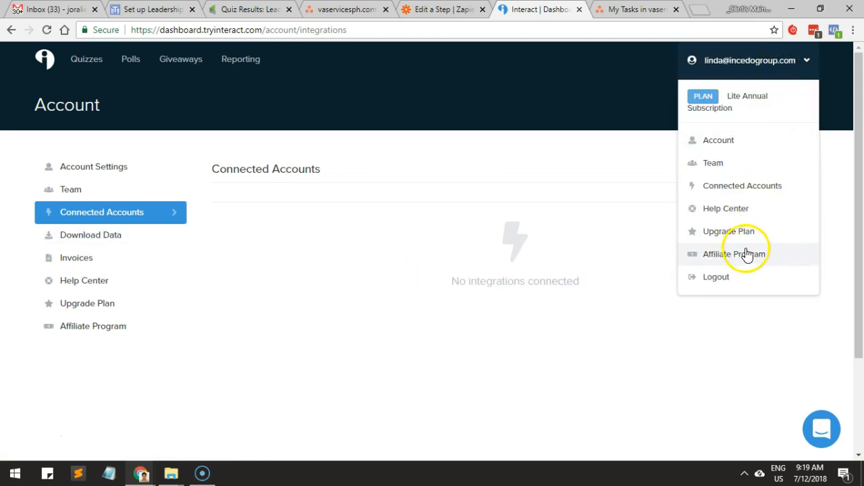
click(742, 186)
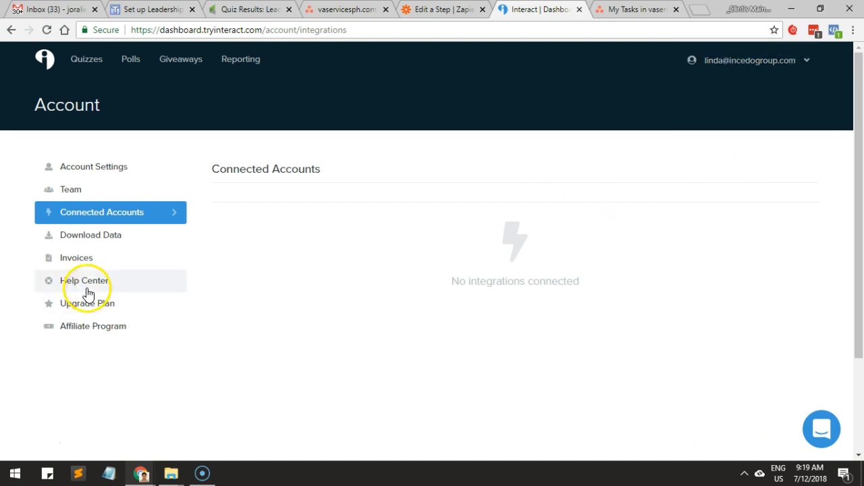
click(42, 197)
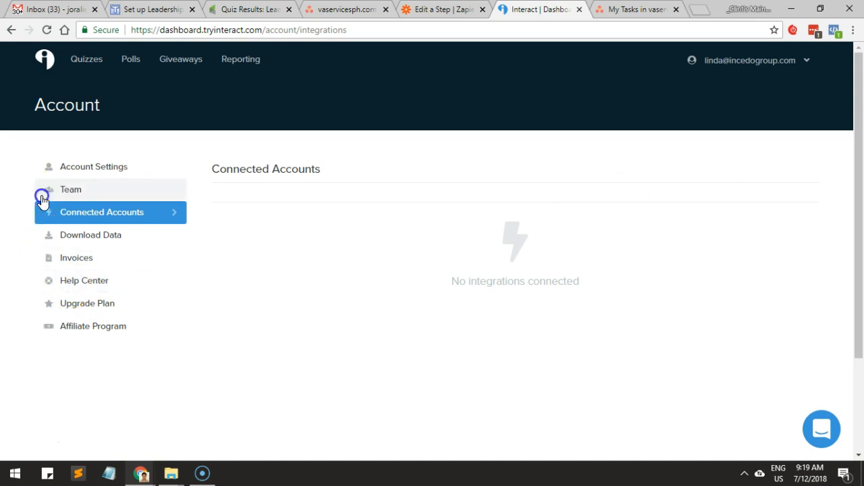
Examine Interact's subscription, user and company settings and the account options for the API key.
click(76, 174)
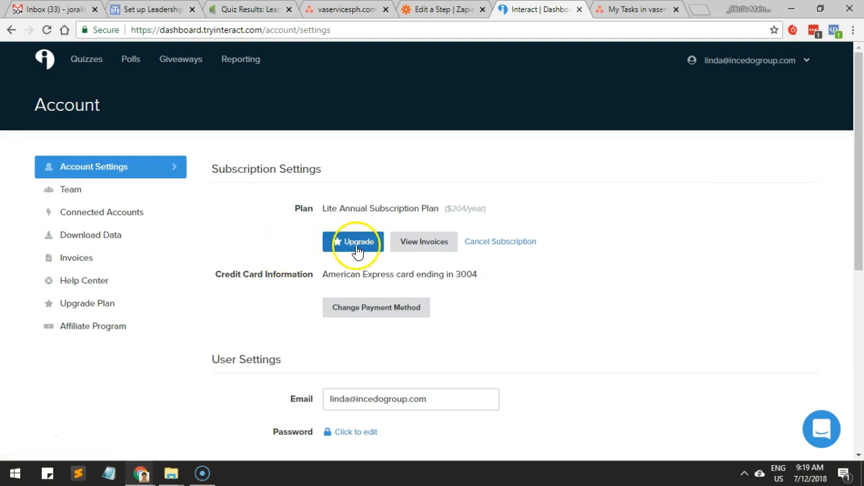
scroll(358, 250, down, 2)
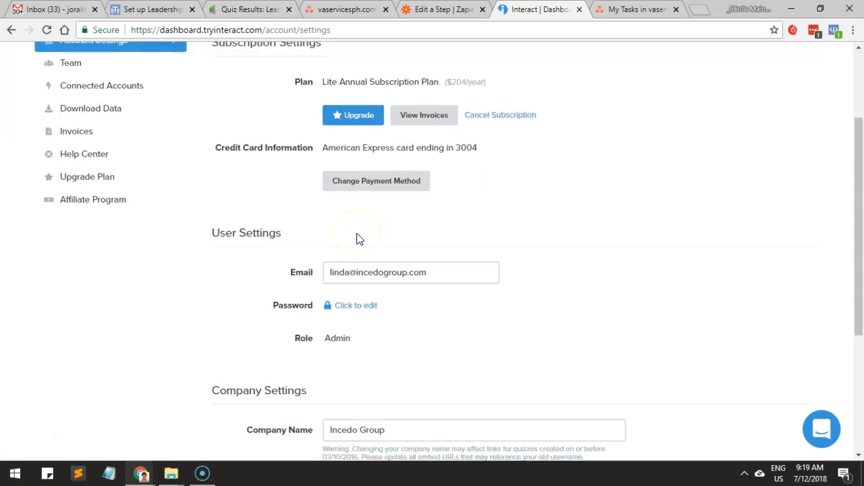
scroll(357, 237, down, 2)
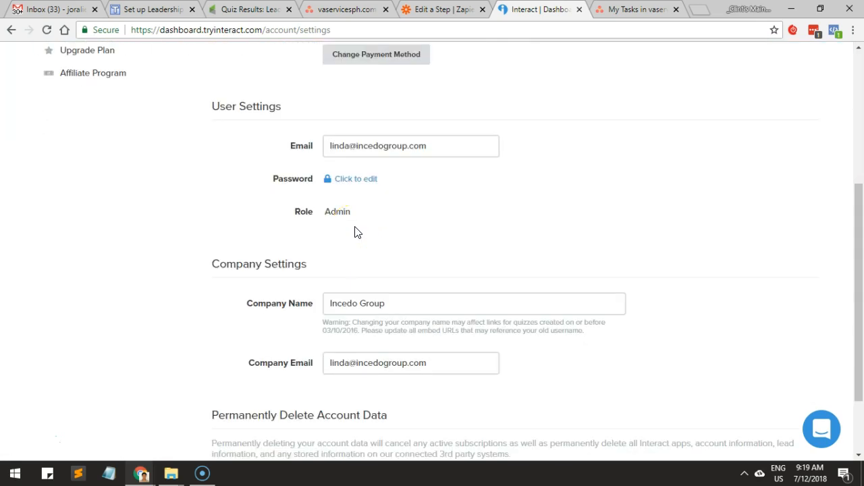
scroll(358, 232, down, 1)
scroll(358, 228, down, 1)
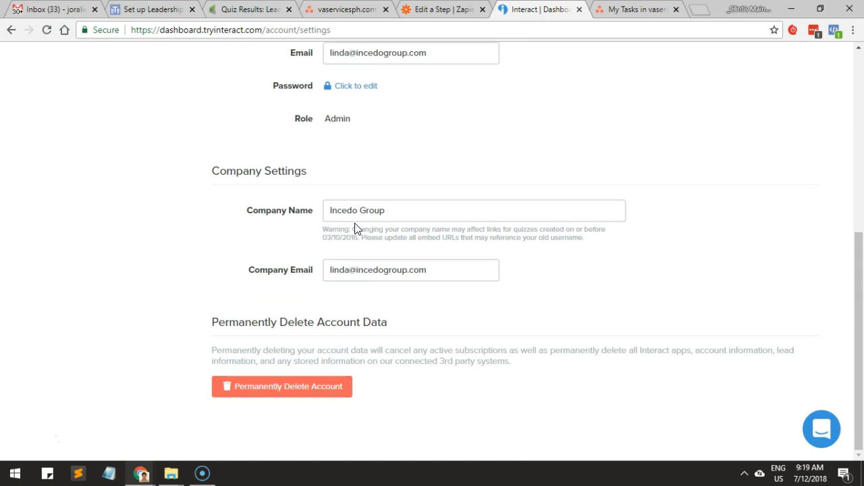
scroll(356, 220, up, 5)
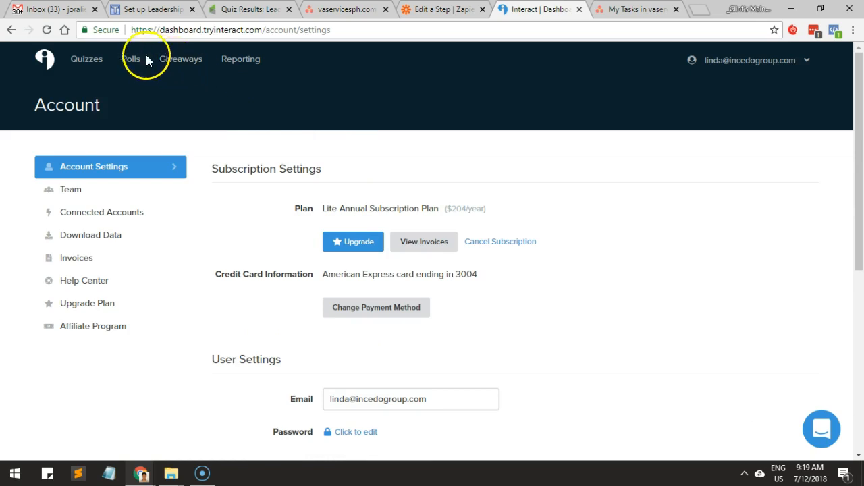
click(742, 60)
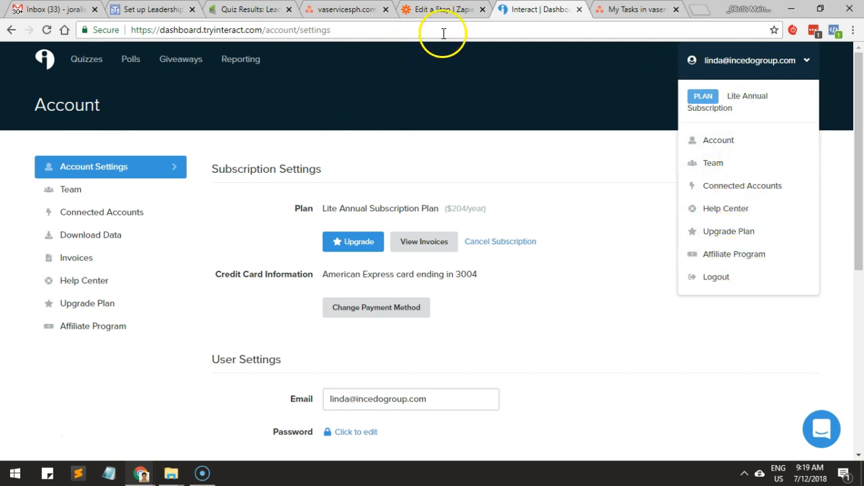
Return to the zap in Zapier and reopen the Interact connection request, ready at the API key field.
click(442, 9)
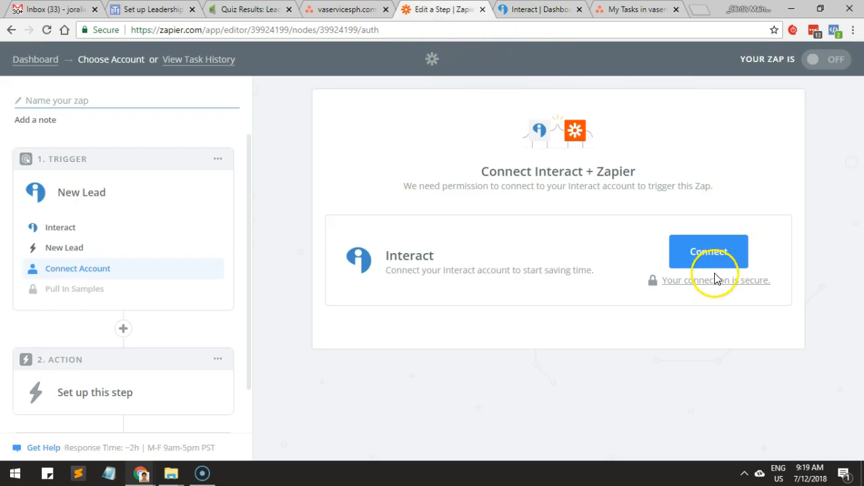
click(703, 255)
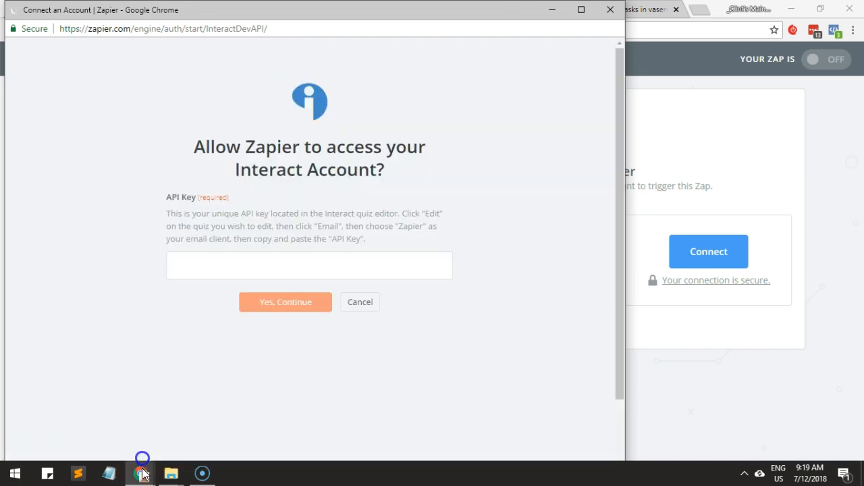
mouse_move(140, 466)
click(302, 378)
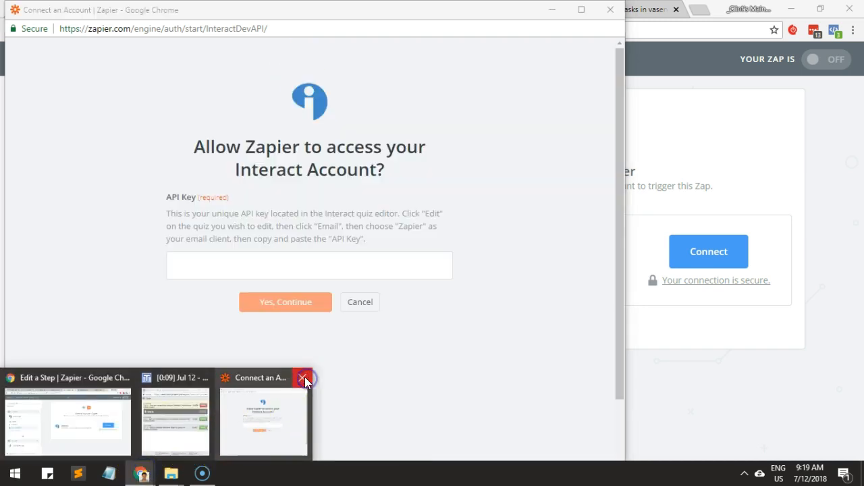
click(276, 262)
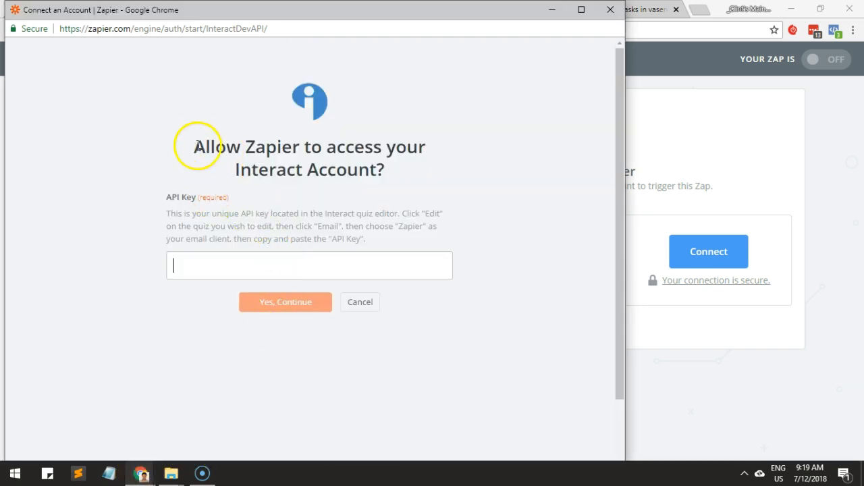
Search Google in a new browser tab for "Interact Account api".
drag(232, 168, 394, 169)
key(ctrl+c)
click(701, 9)
key(ctrl+v)
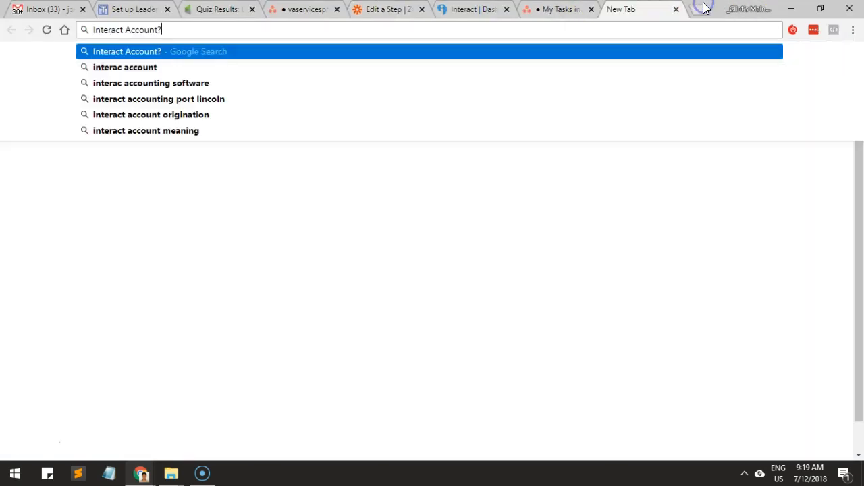
key(BackSpace)
text(api)
key(Return)
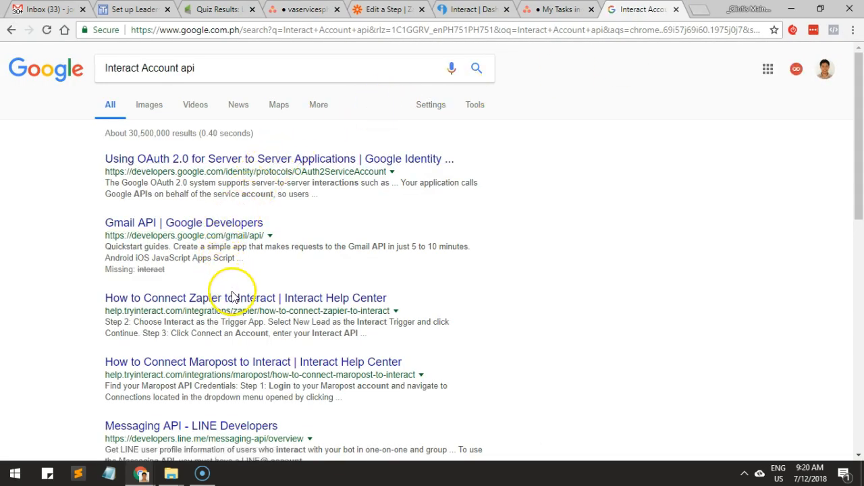
Refine the Google search to "tryInteract Account api", open the "How to Connect Zapier to Interact" article in its own tab and close the results.
click(188, 77)
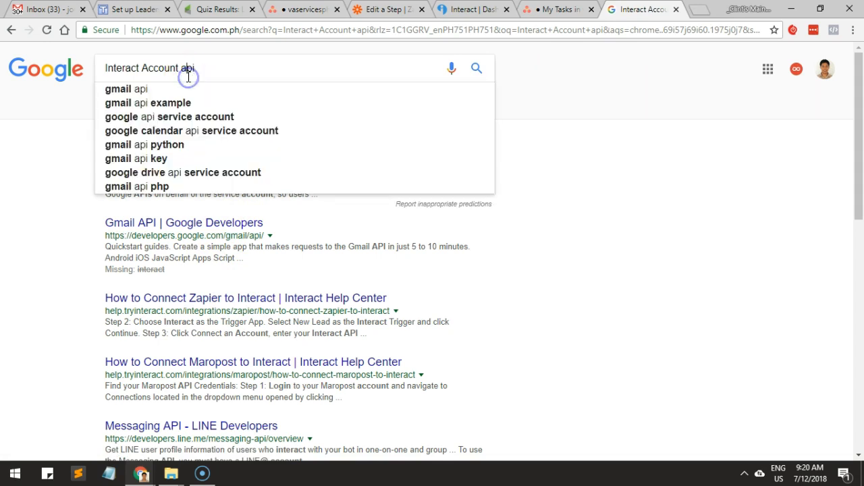
text(try)
key(Return)
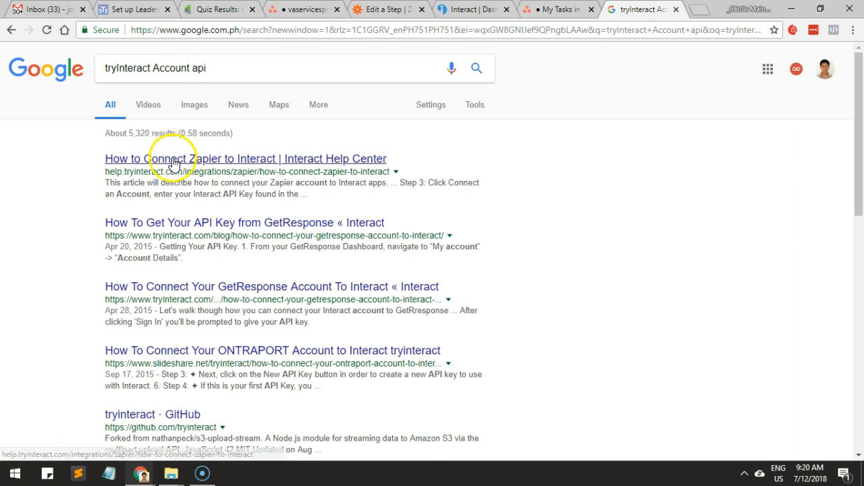
click(173, 158)
click(544, 16)
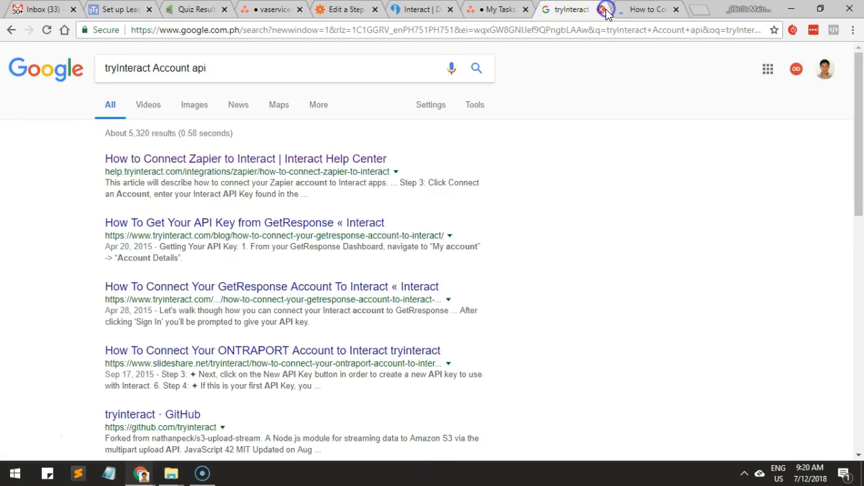
click(606, 12)
Read the "How to Connect Zapier to Interact" article for where the Interact API key is located and how the zap is set up.
scroll(414, 232, down, 3)
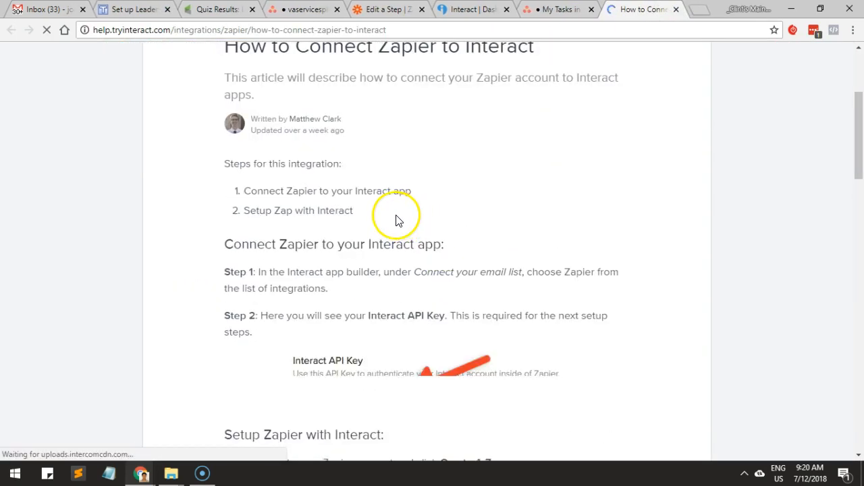
scroll(285, 299, down, 2)
drag(276, 247, 344, 241)
drag(396, 192, 400, 191)
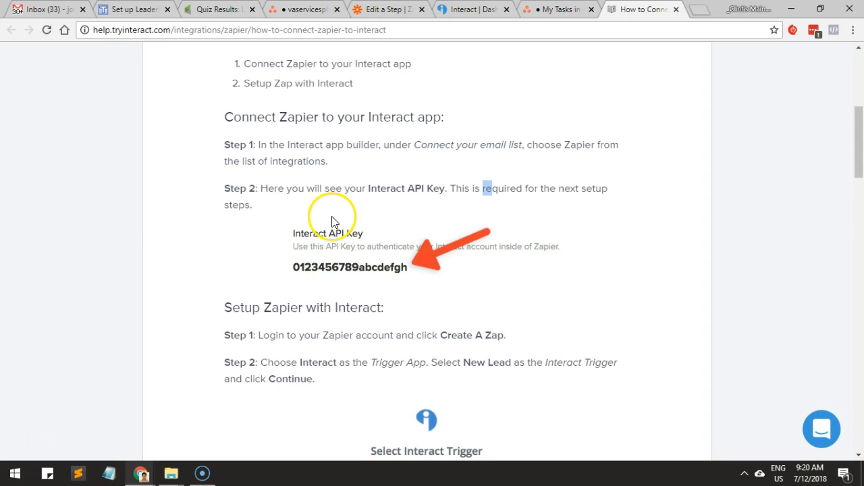
scroll(332, 221, down, 2)
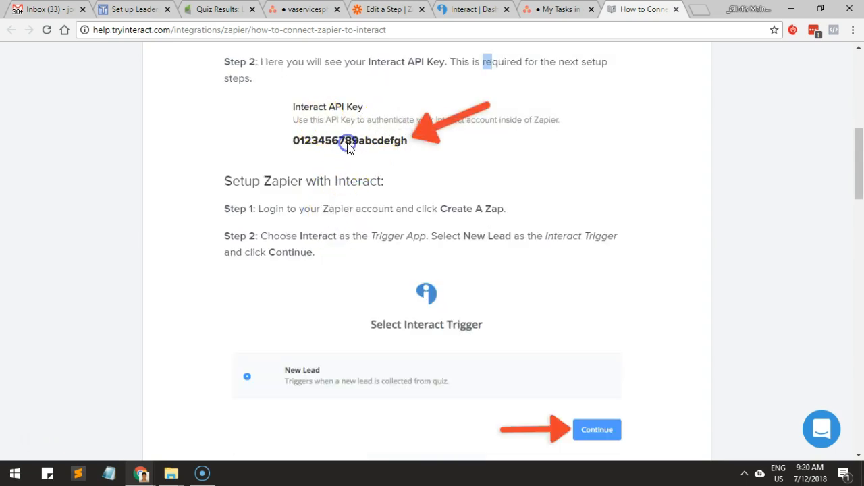
scroll(348, 149, down, 6)
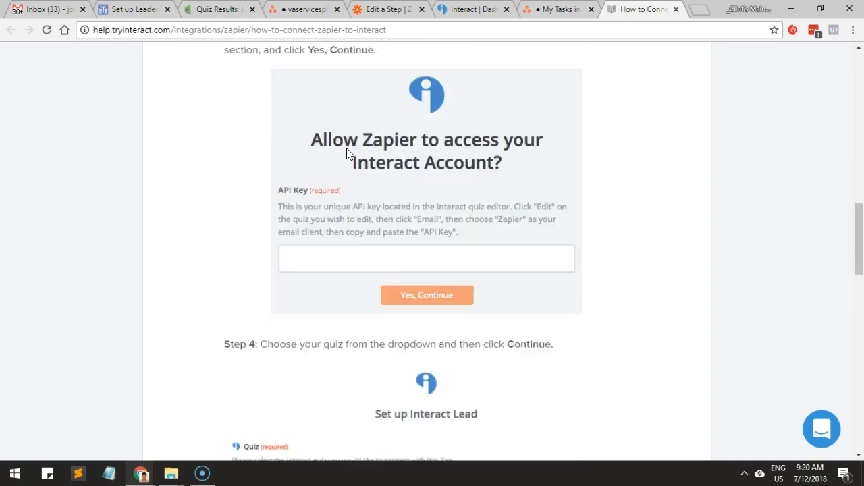
scroll(348, 154, down, 6)
scroll(347, 154, up, 3)
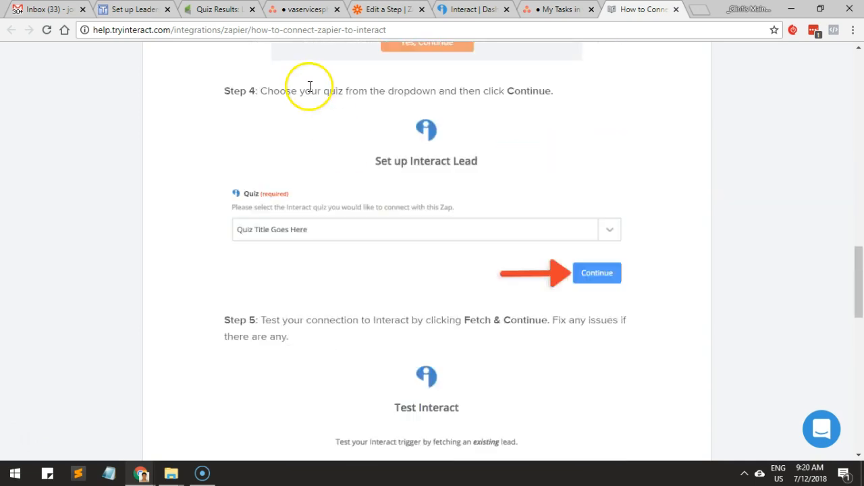
scroll(309, 86, up, 10)
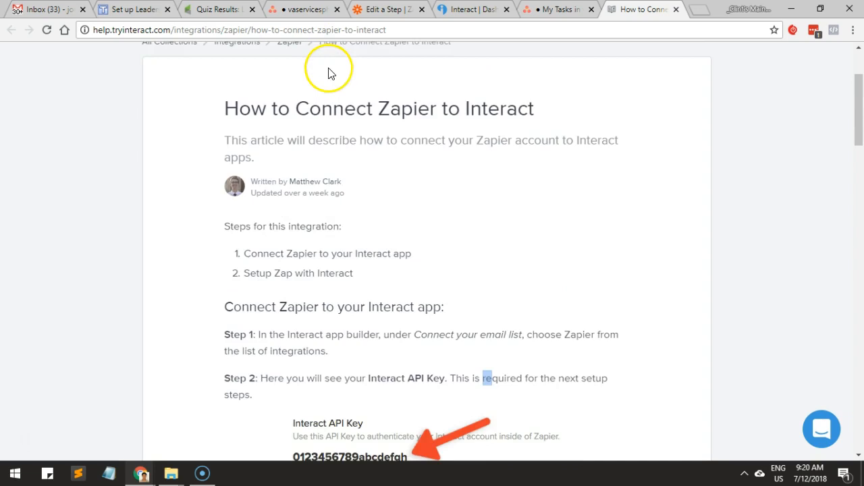
scroll(340, 80, up, 2)
Return to the Interact dashboard and examine the quiz list and the quiz's additional options for the Zapier integration.
click(549, 10)
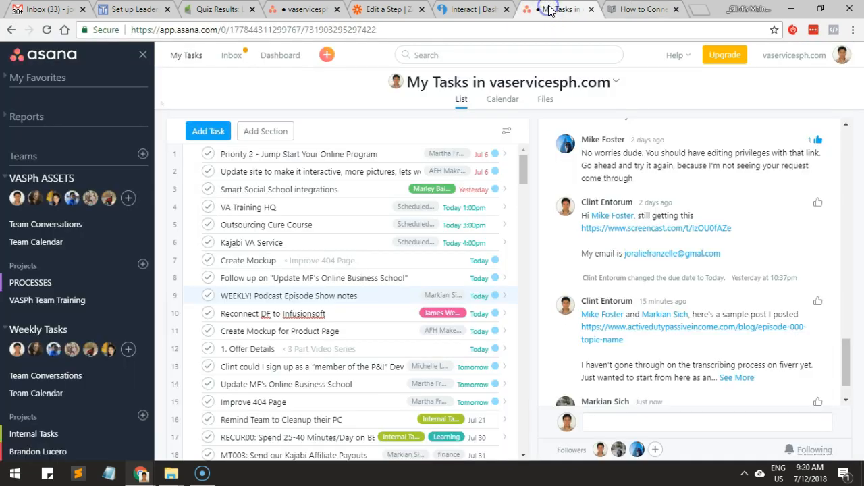
click(466, 10)
click(574, 177)
click(737, 61)
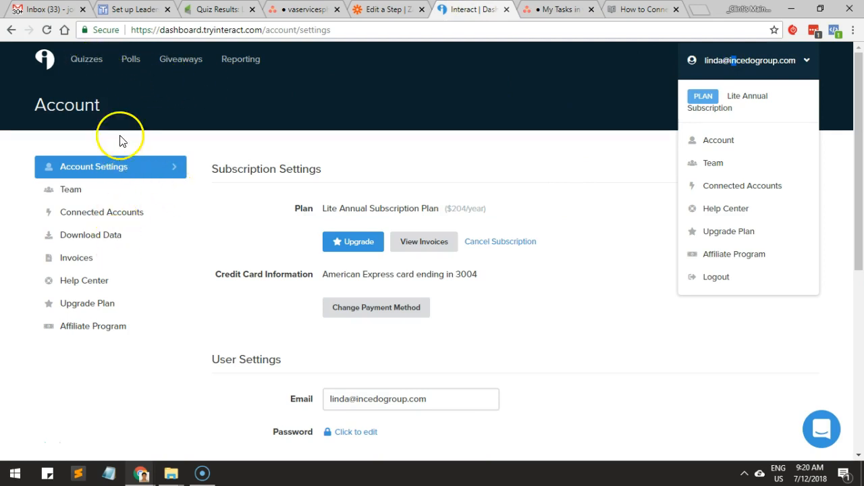
click(62, 68)
click(43, 60)
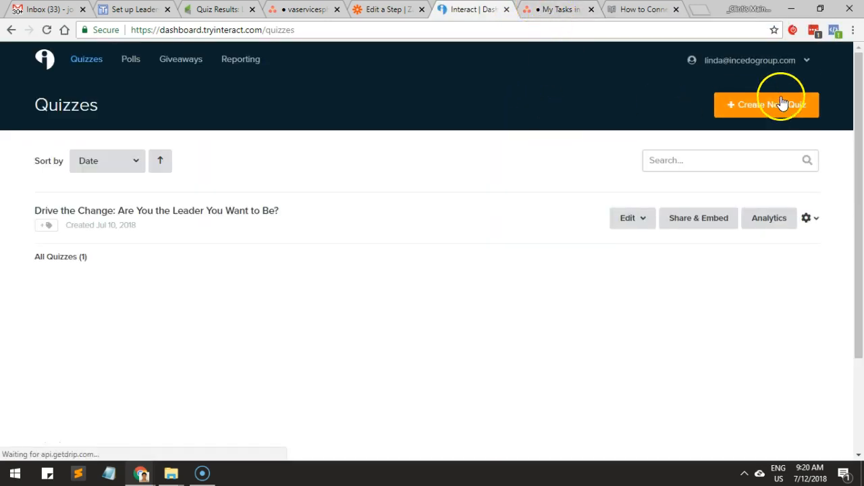
click(817, 218)
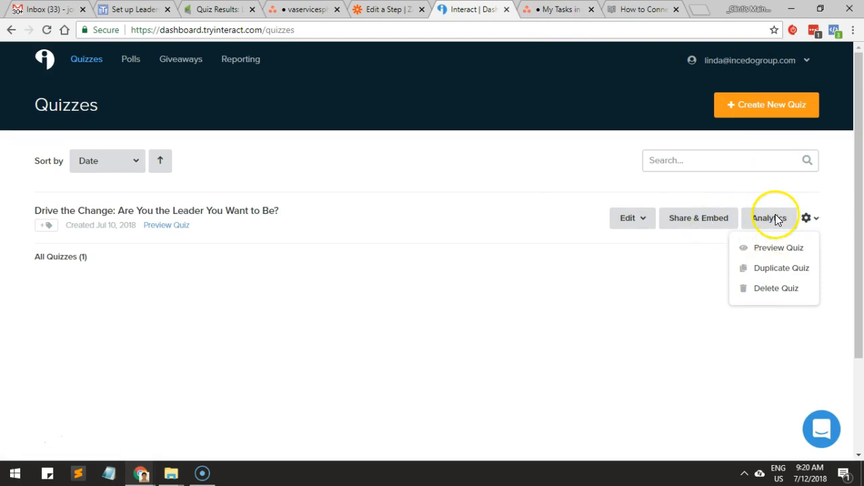
click(89, 264)
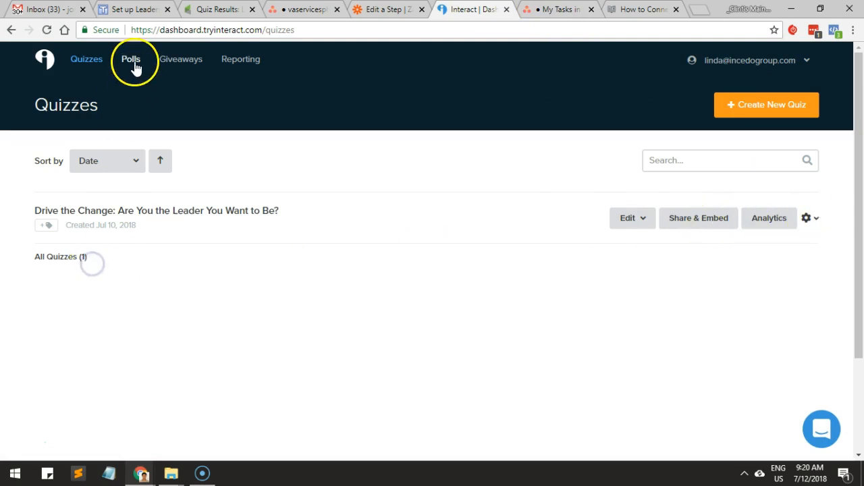
click(727, 54)
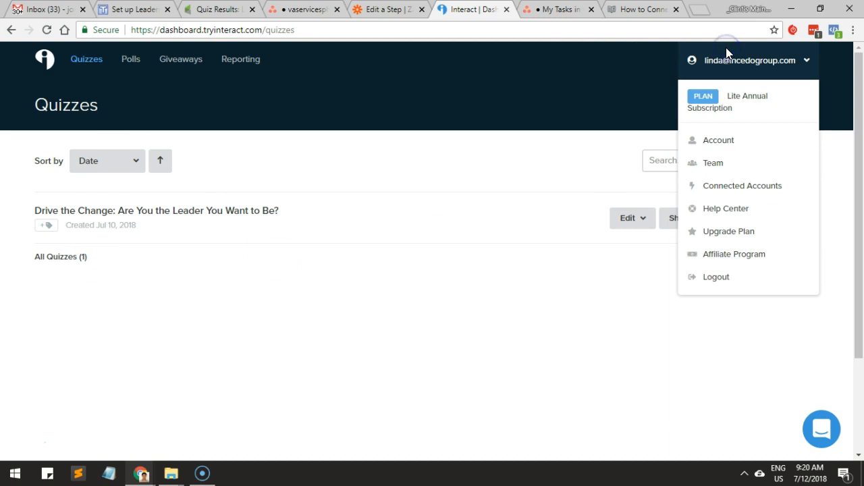
right_click(741, 148)
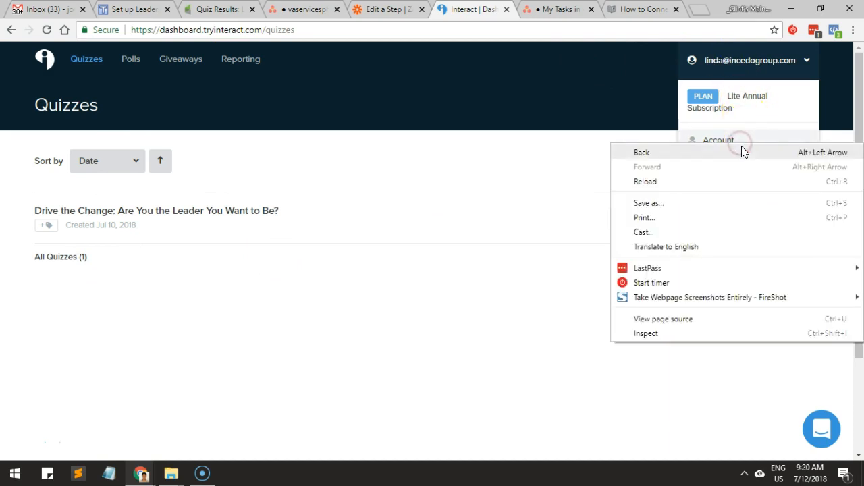
click(734, 136)
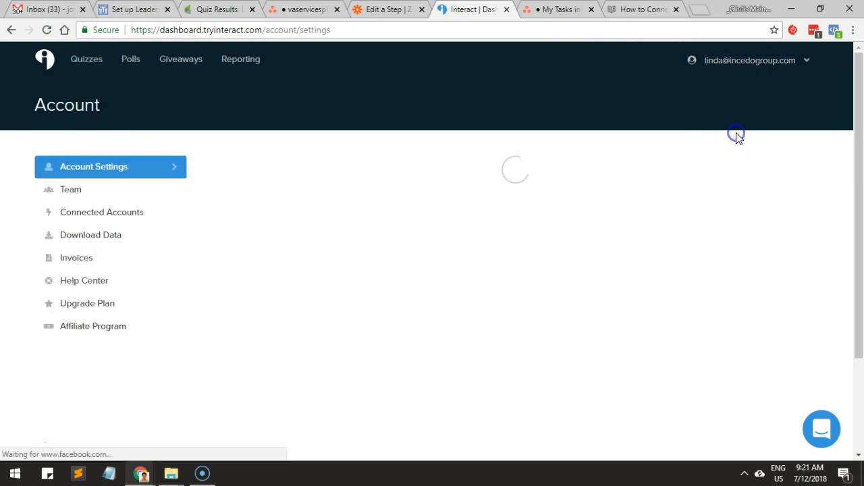
click(751, 75)
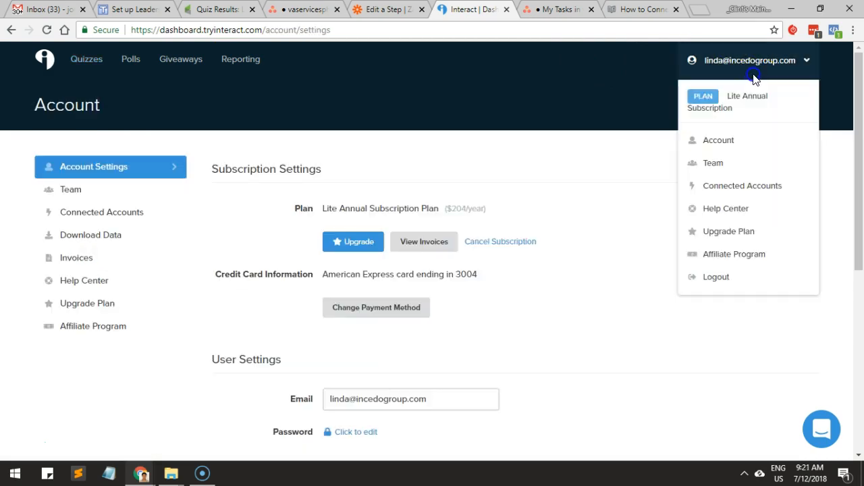
click(736, 187)
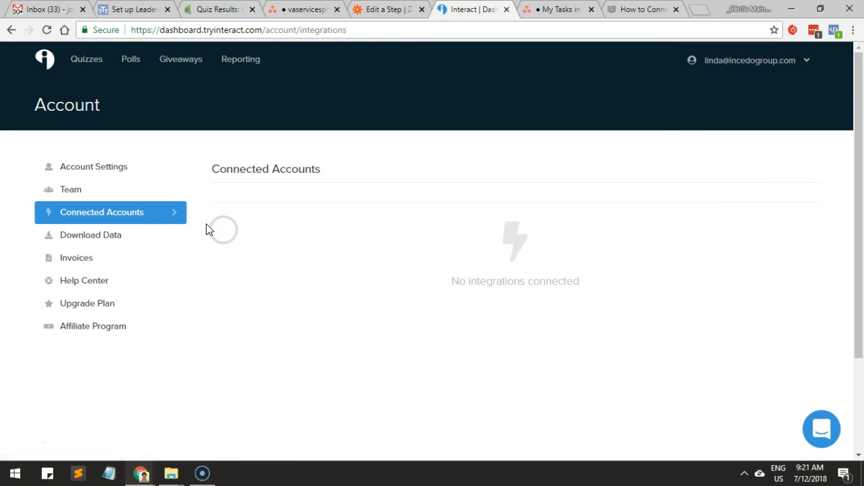
Reread step 1 of the Zapier connection article about choosing Zapier under "Connect your email list" in the app builder.
click(626, 8)
scroll(417, 218, down, 4)
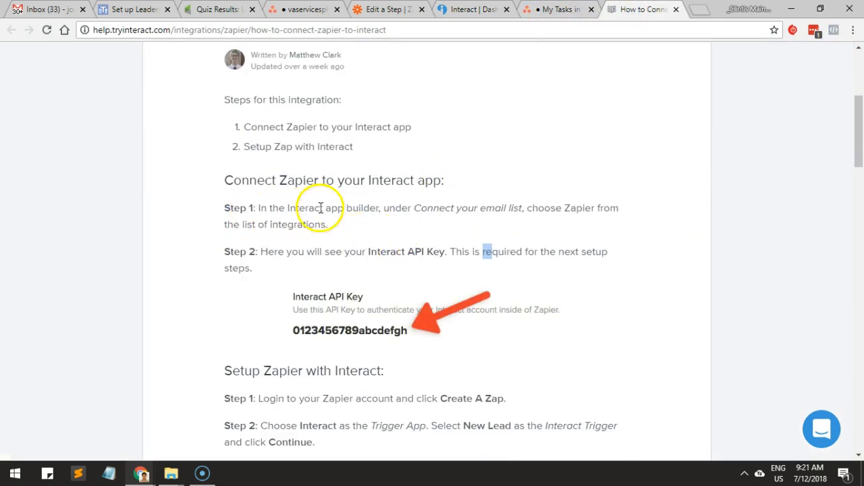
drag(459, 203, 550, 207)
drag(316, 208, 342, 208)
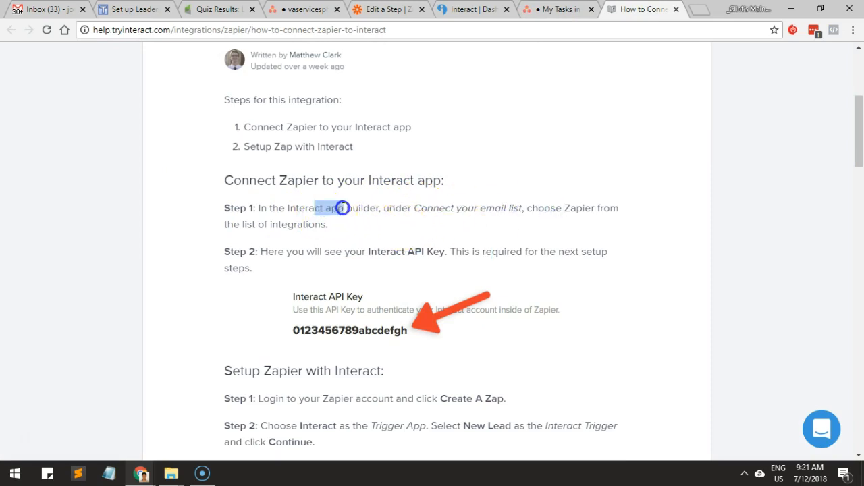
Search Interact's quiz options and connected accounts page again for the email list connection.
click(442, 10)
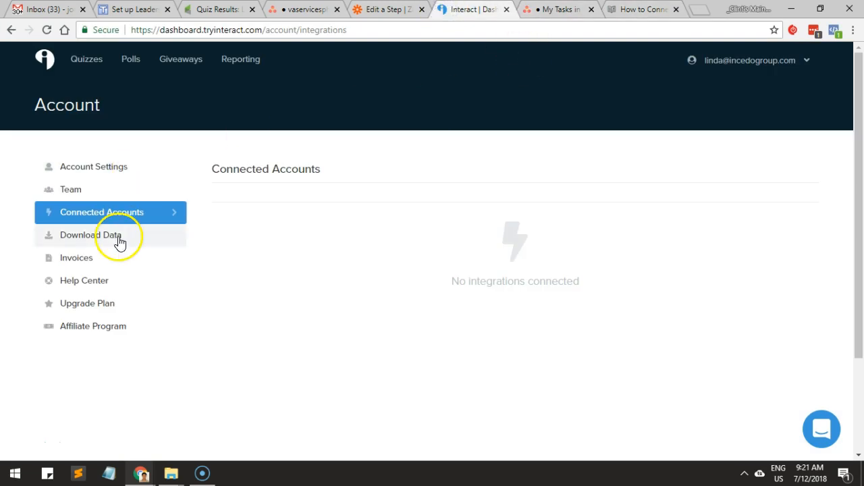
click(86, 62)
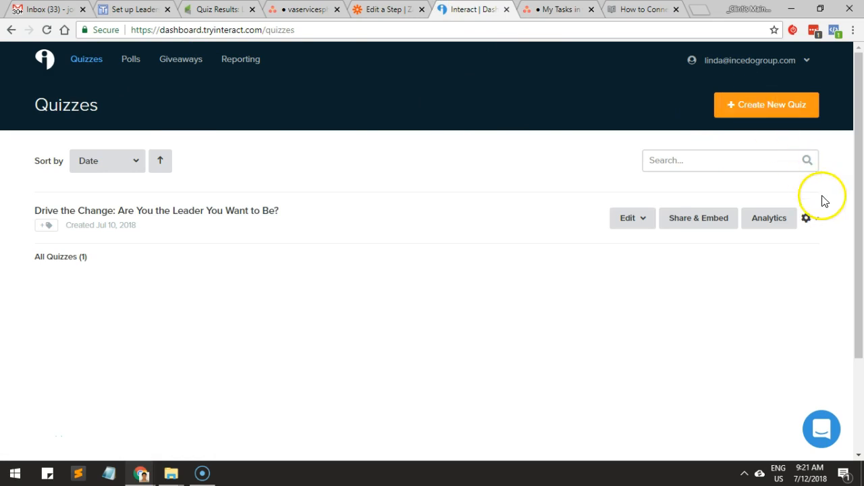
click(807, 218)
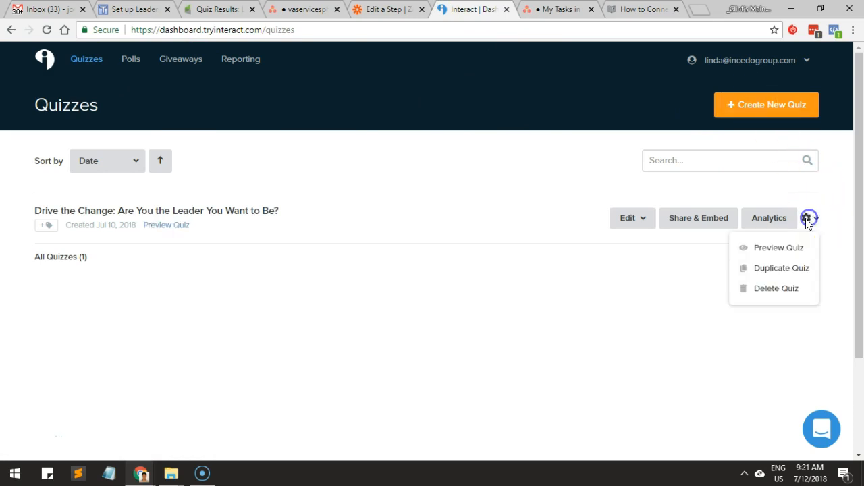
click(737, 64)
click(741, 187)
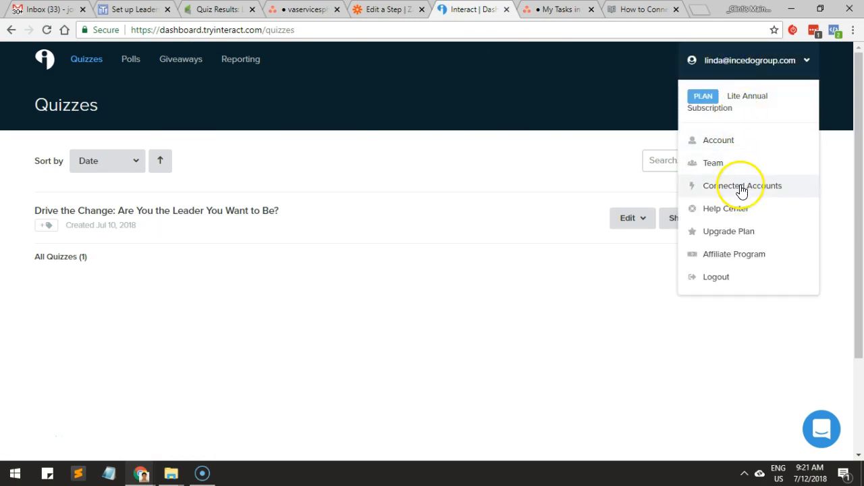
click(739, 191)
click(106, 264)
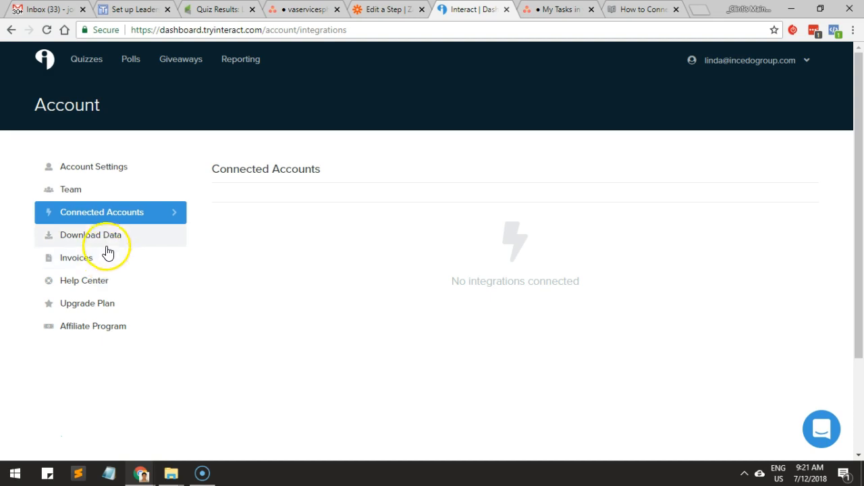
Read Zapier's Interact help page for the steps to locate the API key from the list of quizzes.
scroll(482, 217, up, 2)
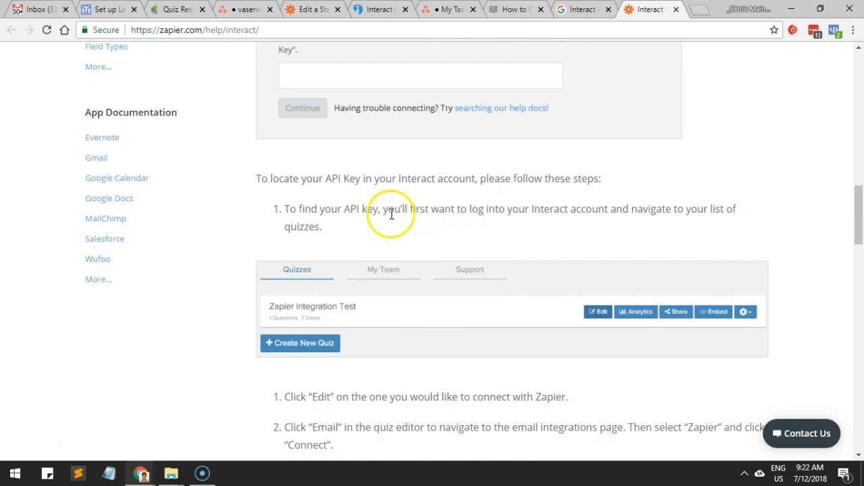
drag(300, 211, 508, 209)
drag(635, 209, 709, 201)
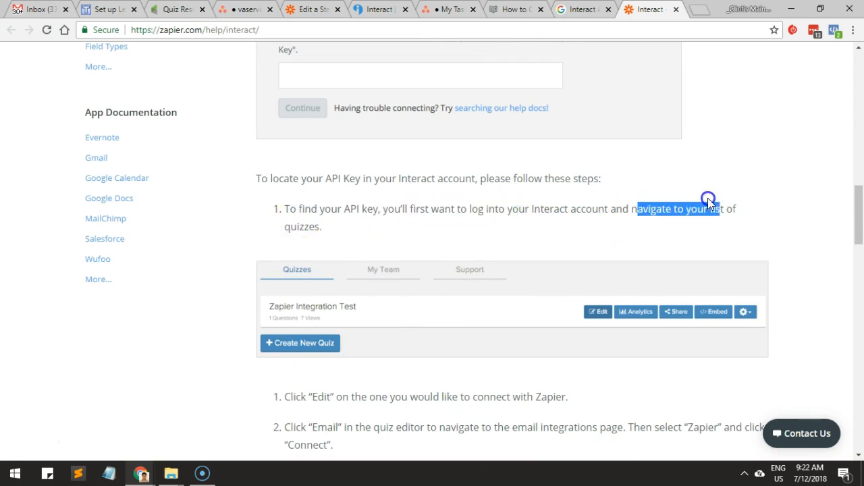
Open the "Drive the Change: Are You the Leader You Want to Be?" quiz for editing at its "Connect your email list" section in Interact.
click(370, 11)
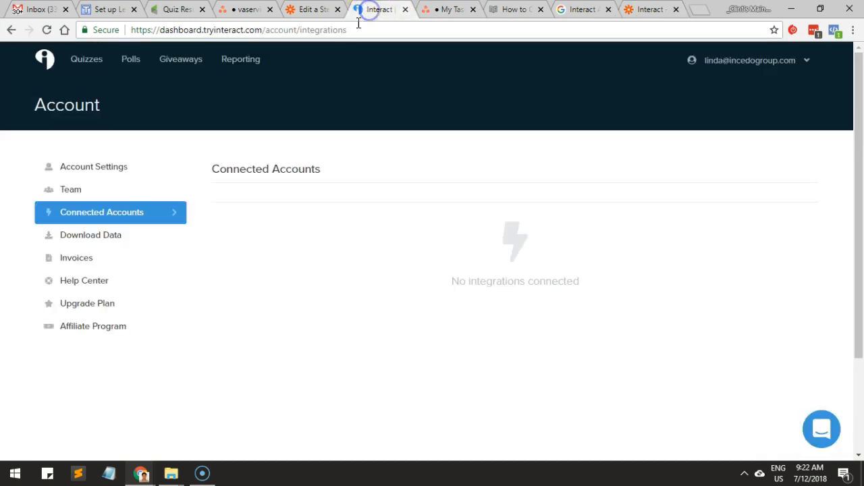
click(79, 61)
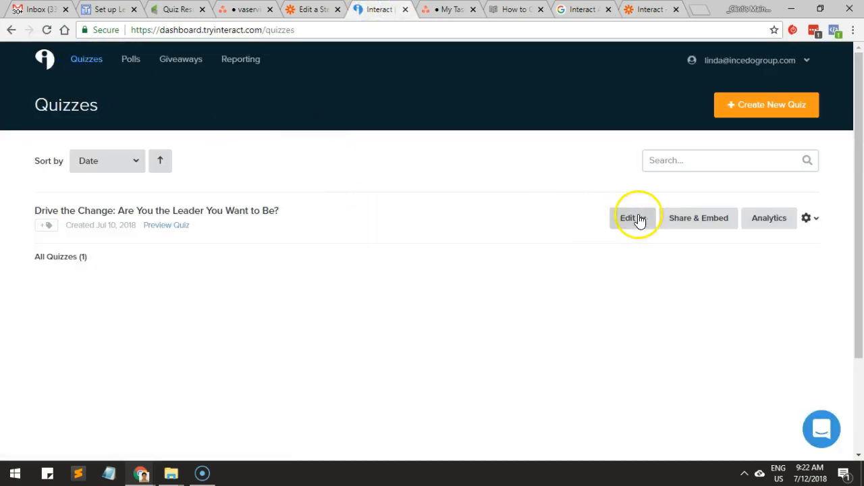
click(639, 220)
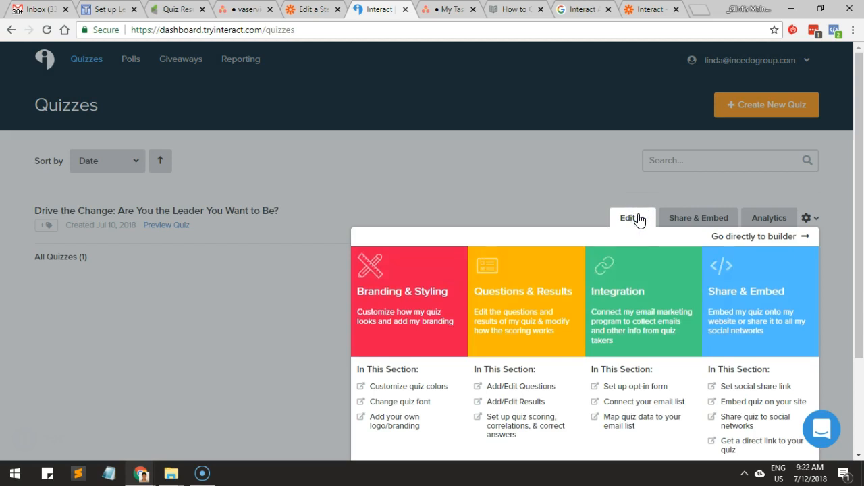
scroll(638, 220, down, 2)
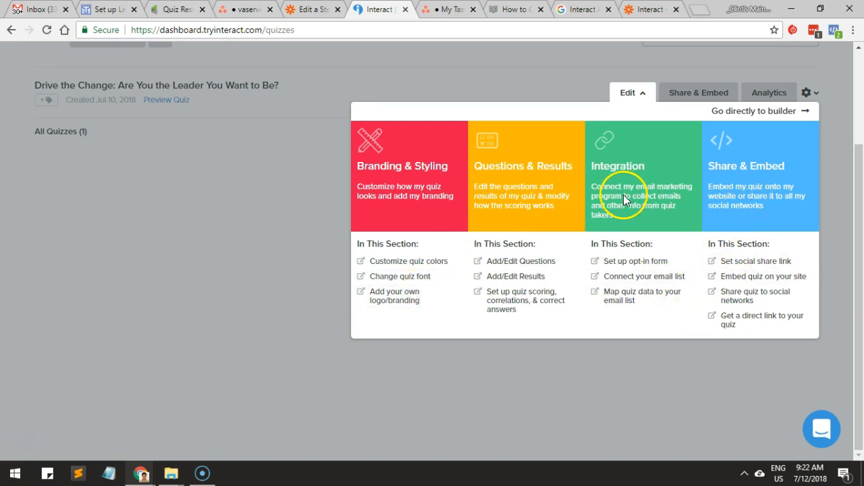
click(667, 277)
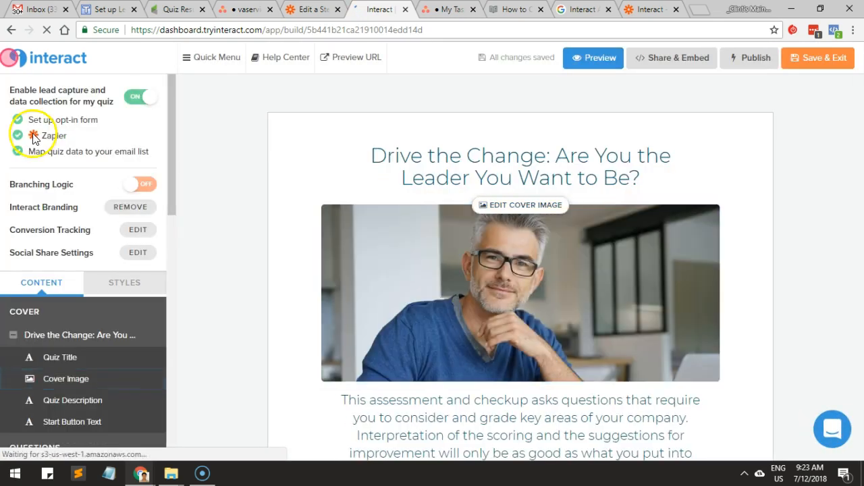
Open the quiz's Zapier integration settings in the builder.
scroll(57, 164, down, 1)
scroll(58, 166, up, 1)
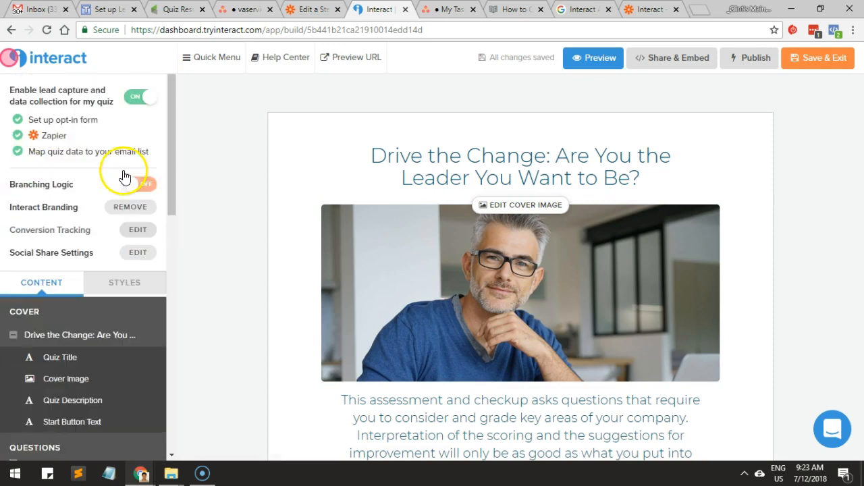
click(53, 138)
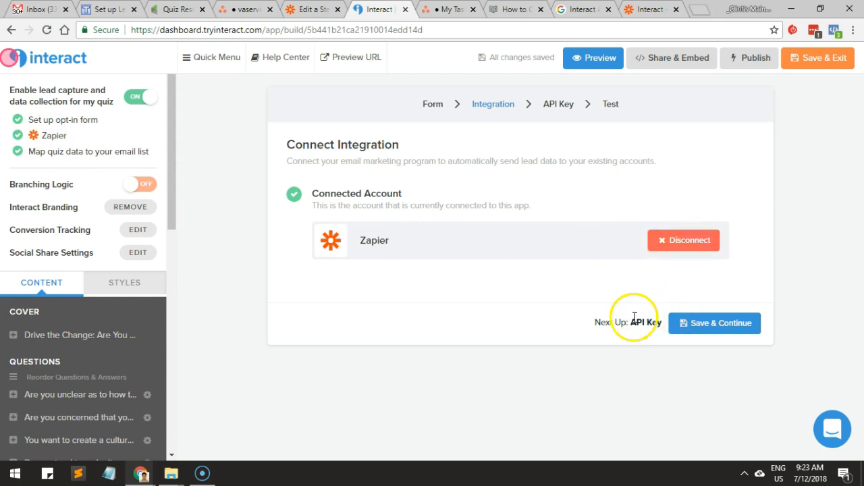
Disconnect the quiz's current Zapier integration and select Zapier again as its email marketing program.
click(652, 242)
click(521, 183)
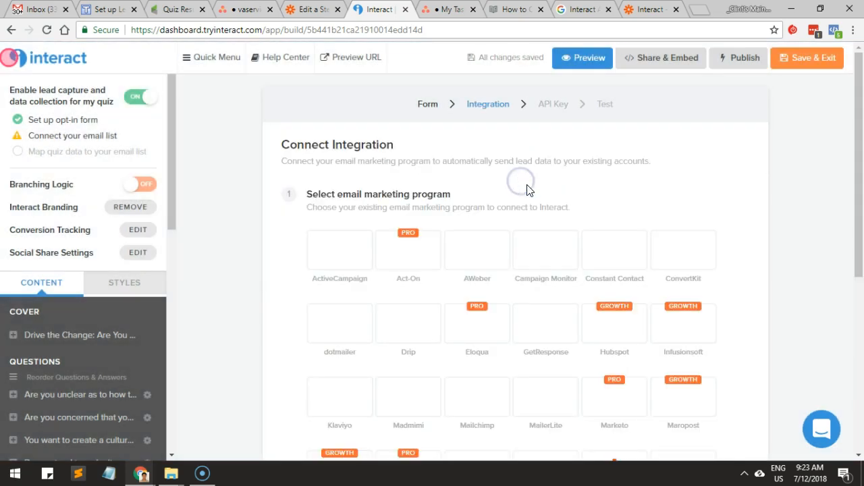
scroll(472, 225, down, 1)
scroll(471, 228, down, 1)
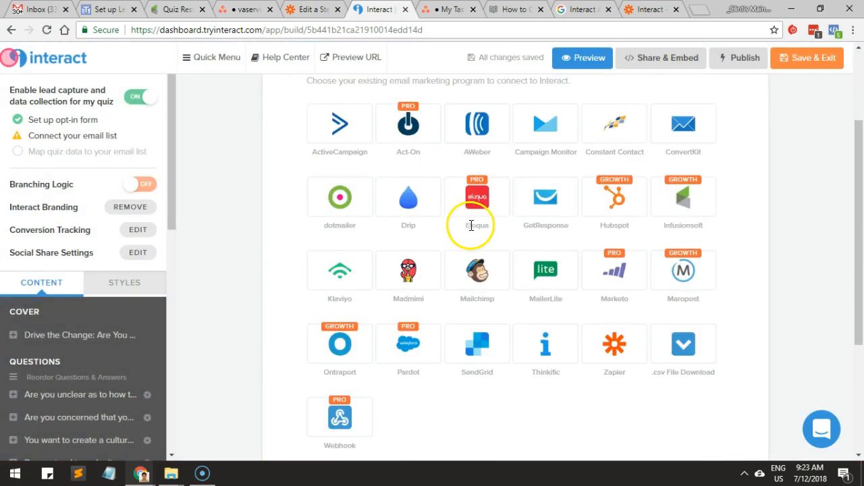
scroll(610, 238, down, 1)
click(613, 280)
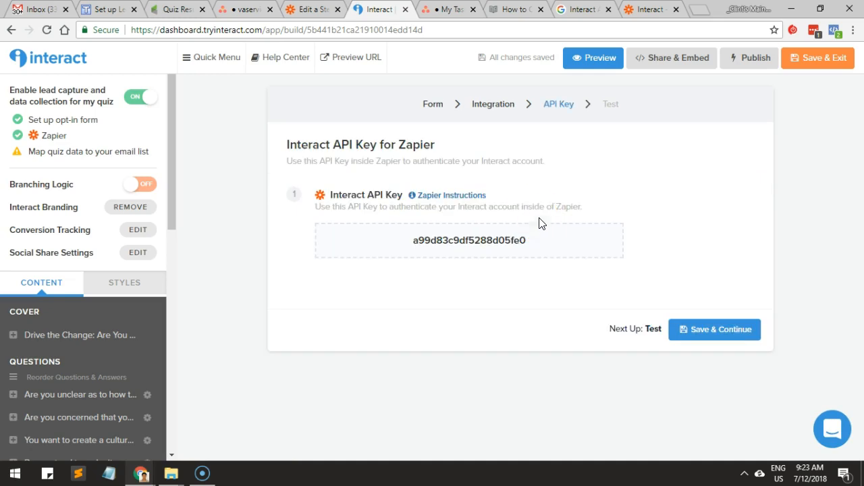
double_click(466, 240)
key(ctrl+c)
key(alt+Tab)
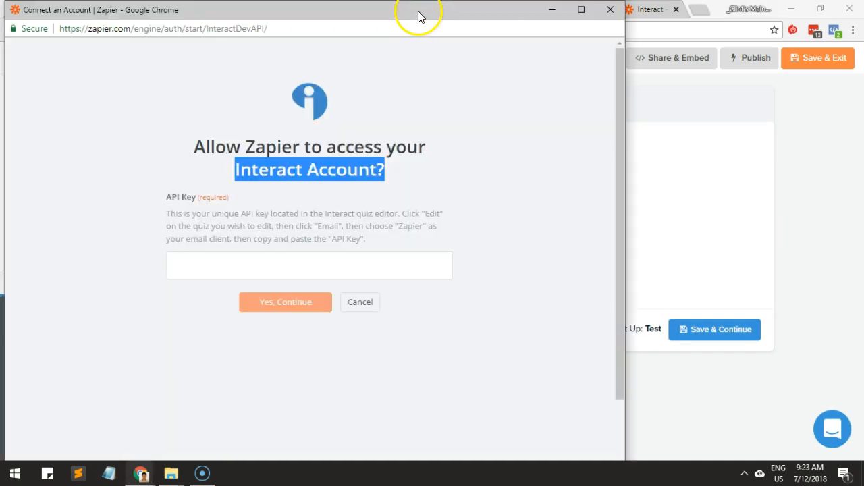
click(331, 266)
key(ctrl+v)
click(297, 302)
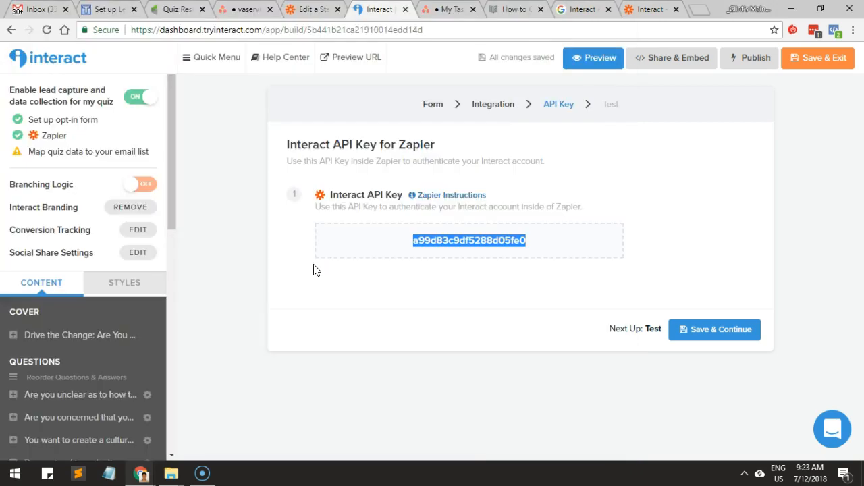
Save the quiz's API key stage in Interact, then view the Test Integration form and close it without sending a test lead.
click(711, 332)
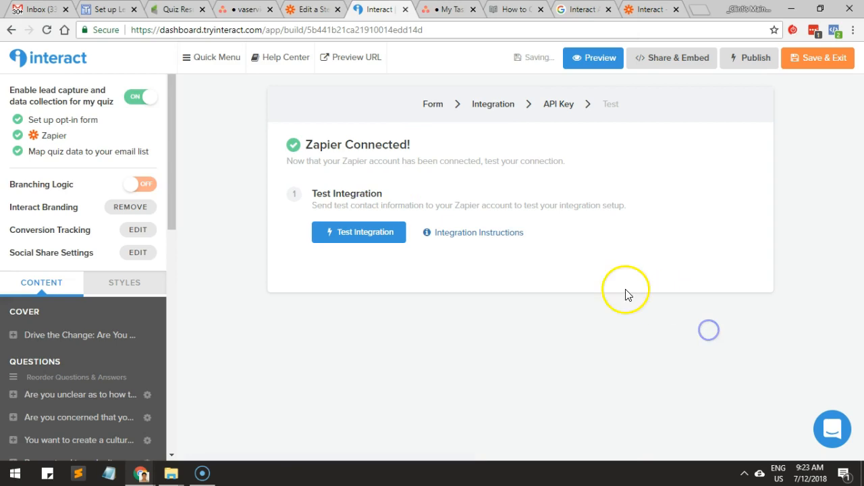
click(347, 233)
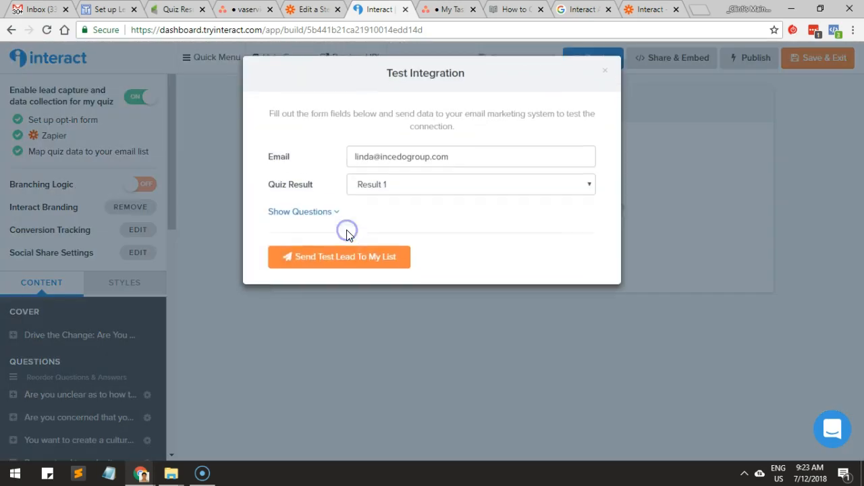
click(405, 191)
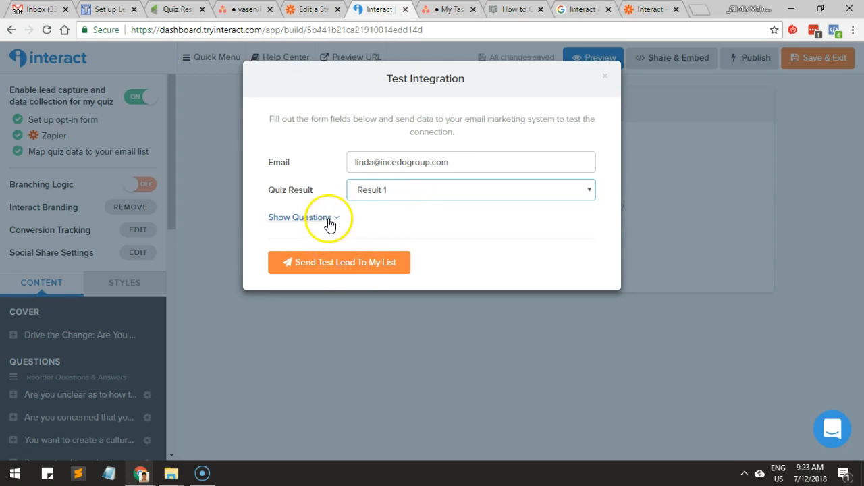
click(606, 77)
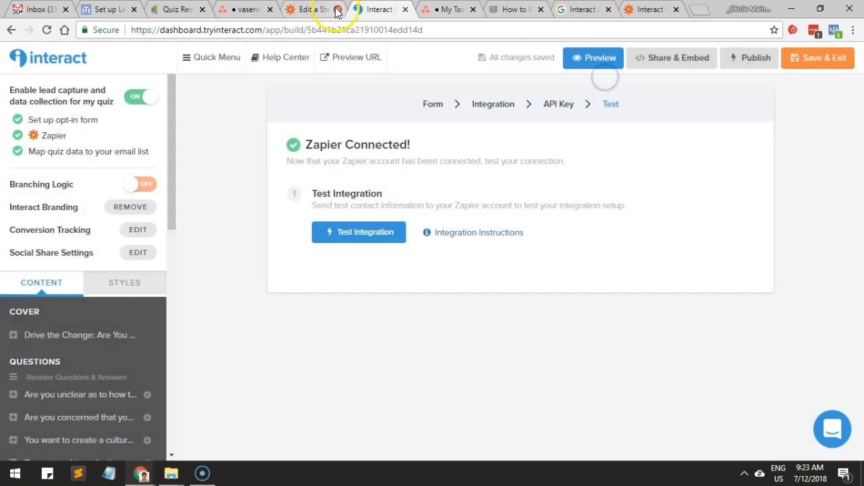
In the Zapier zap, test the Interact connection, prefix its name with the client's full name and " - ", and save it.
click(311, 15)
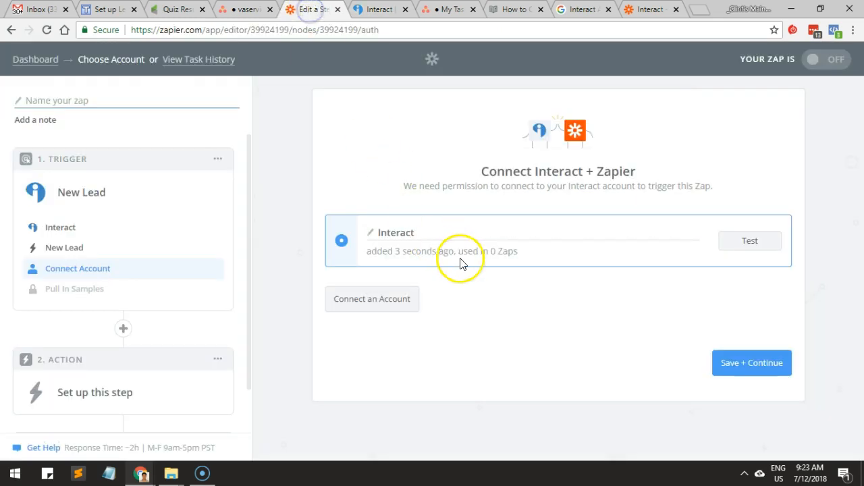
click(741, 241)
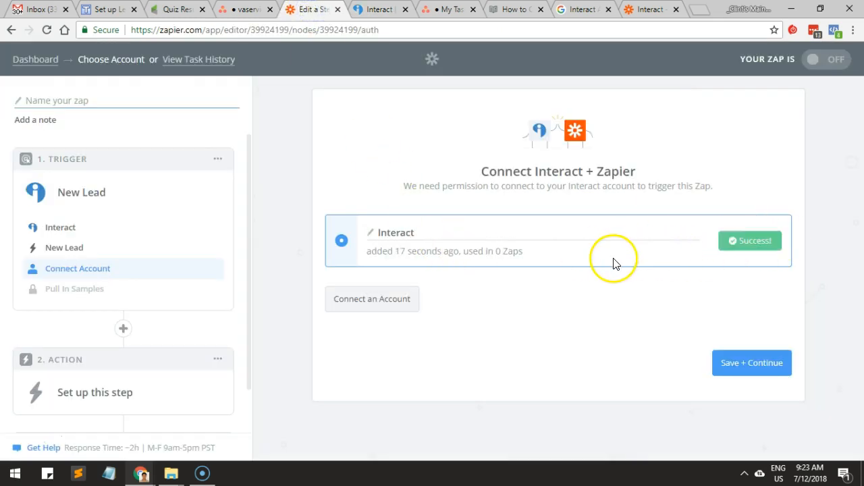
click(550, 244)
click(538, 236)
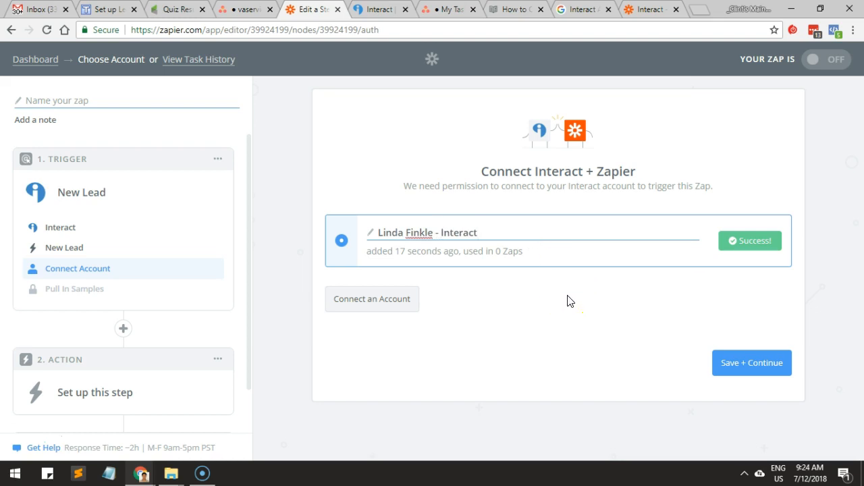
click(518, 345)
click(743, 350)
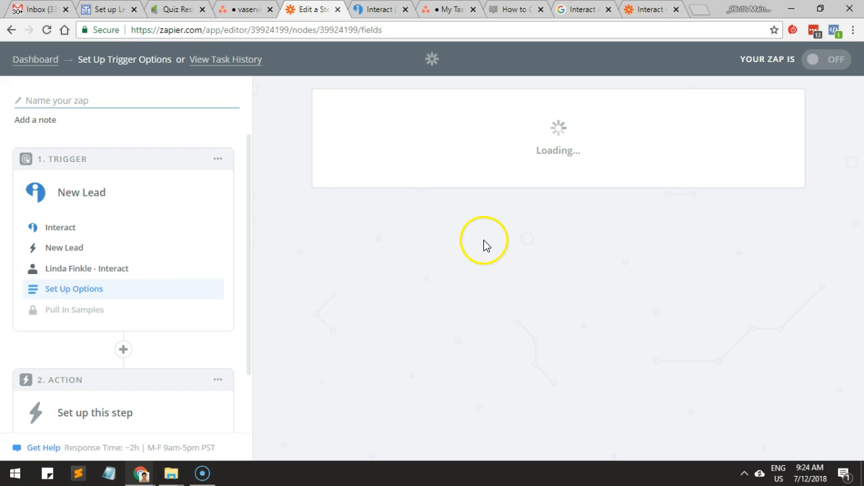
click(793, 30)
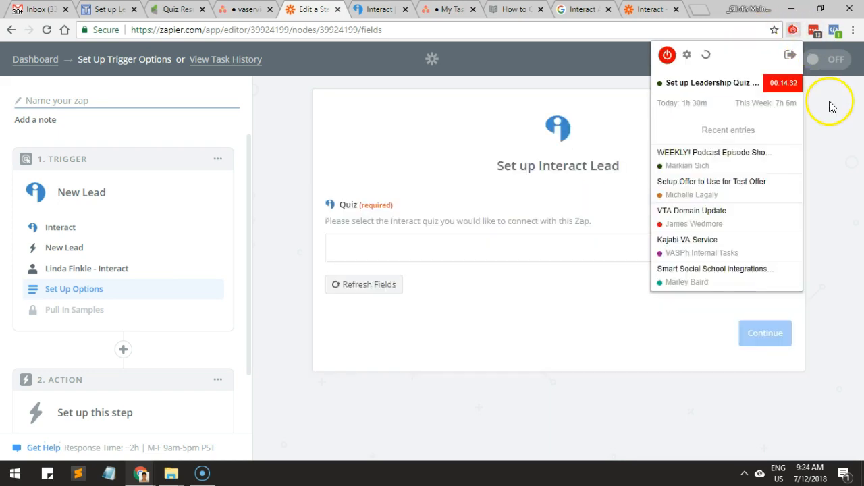
click(832, 79)
Set the New Lead trigger's quiz to "Drive the Change: Are You the Leader You Want to Be?" and continue.
click(528, 248)
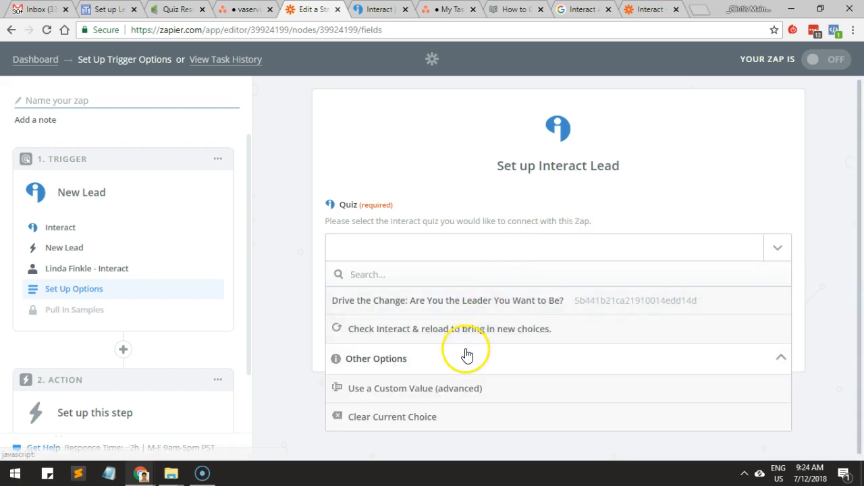
click(535, 305)
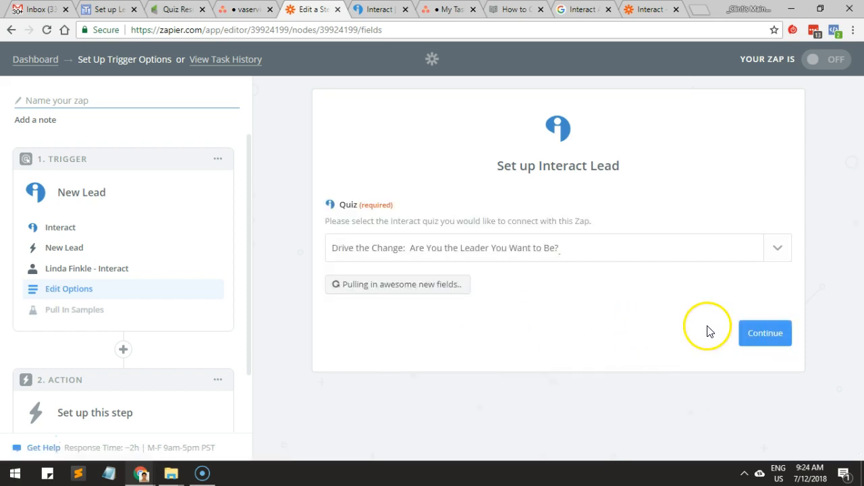
click(753, 331)
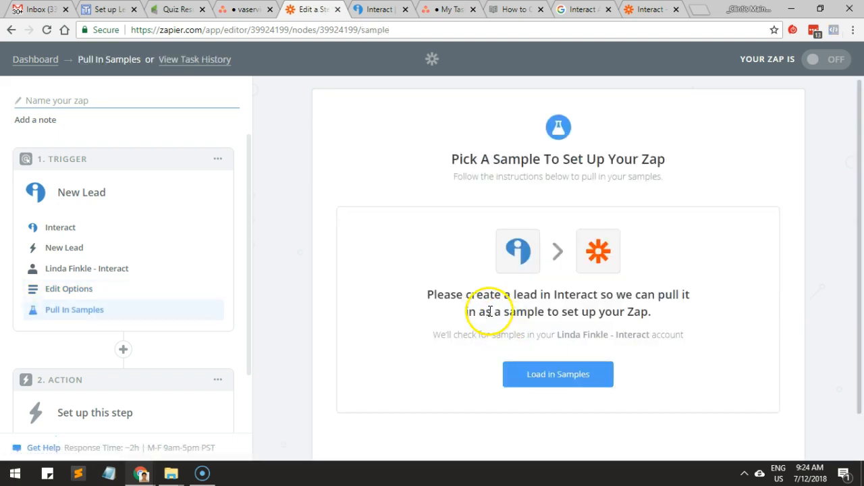
Pull in sample leads for the trigger, review Lead A's fields, and continue with Lead A as the sample.
scroll(492, 313, down, 1)
click(569, 323)
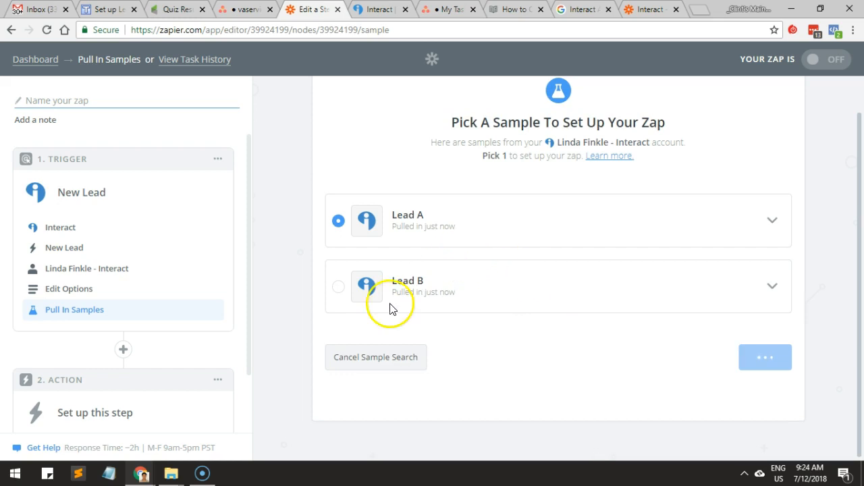
click(770, 223)
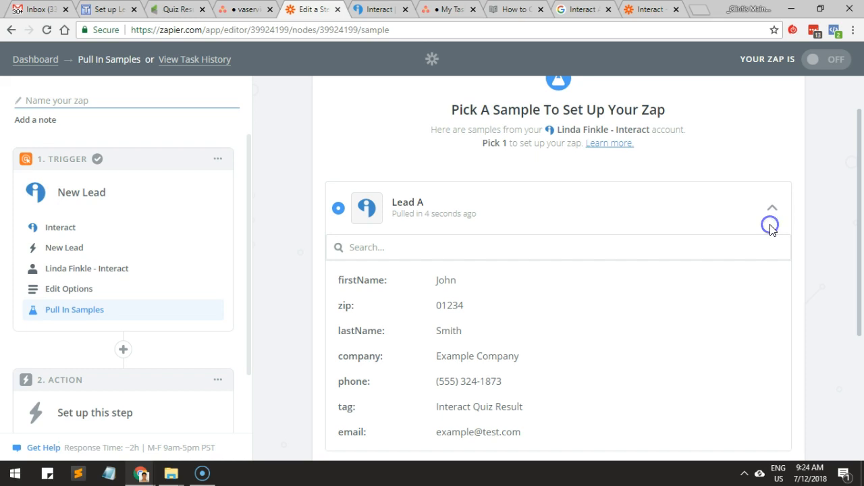
click(771, 215)
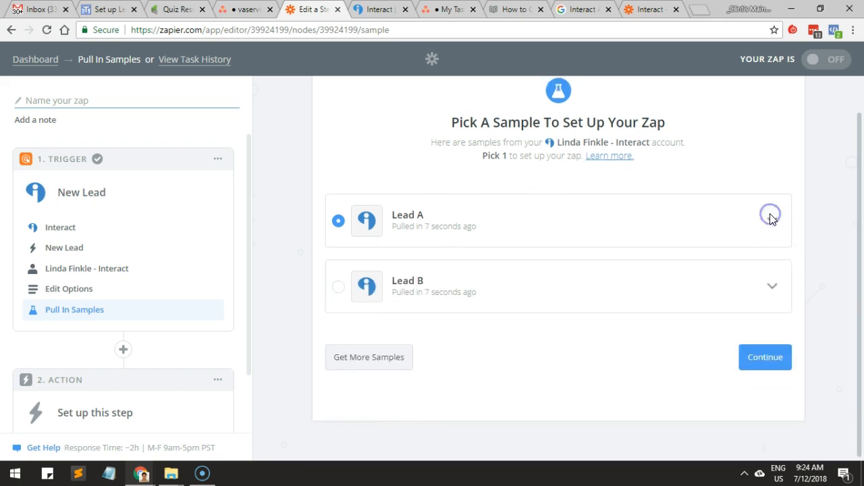
click(771, 357)
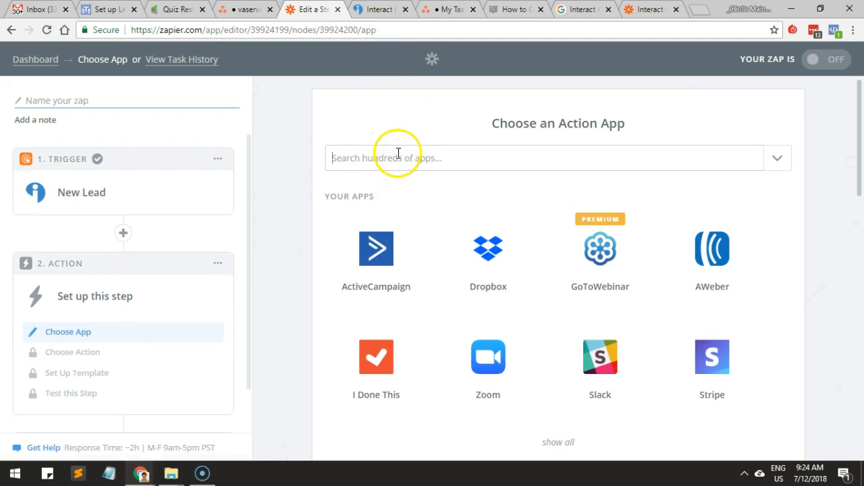
Set Infusionsoft as the zap's action app with the Create/Update Contact action and save it.
click(397, 152)
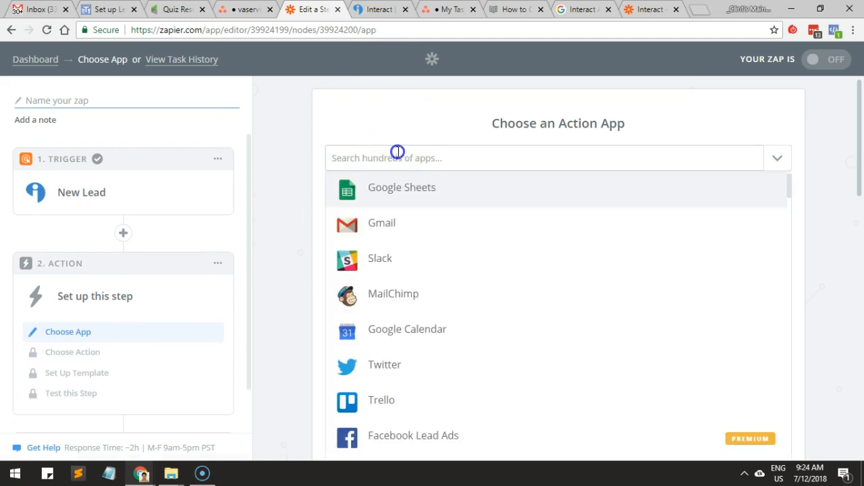
text(infu)
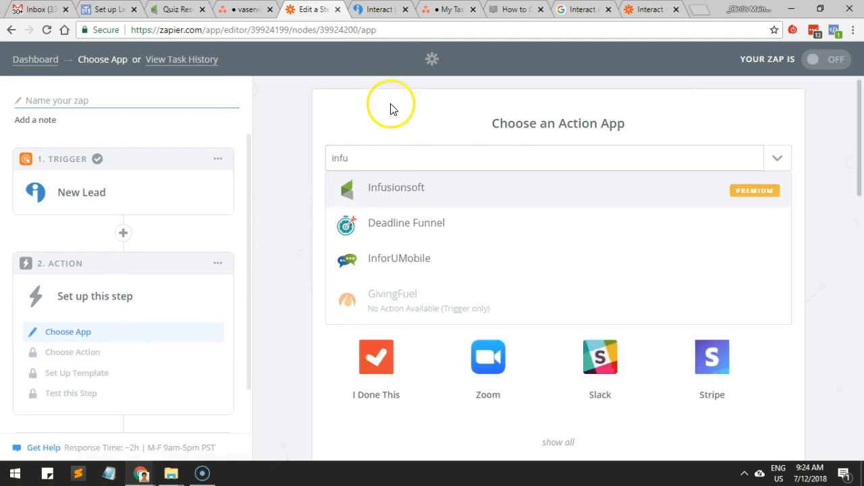
click(658, 201)
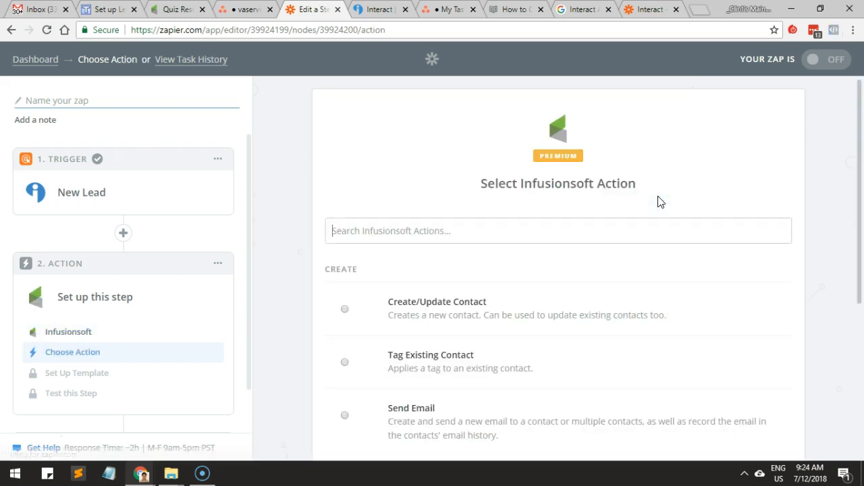
scroll(466, 216, down, 1)
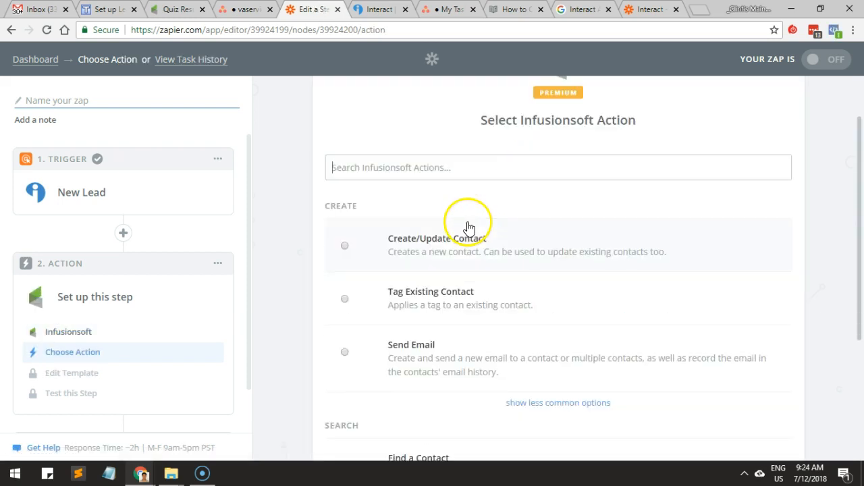
click(451, 298)
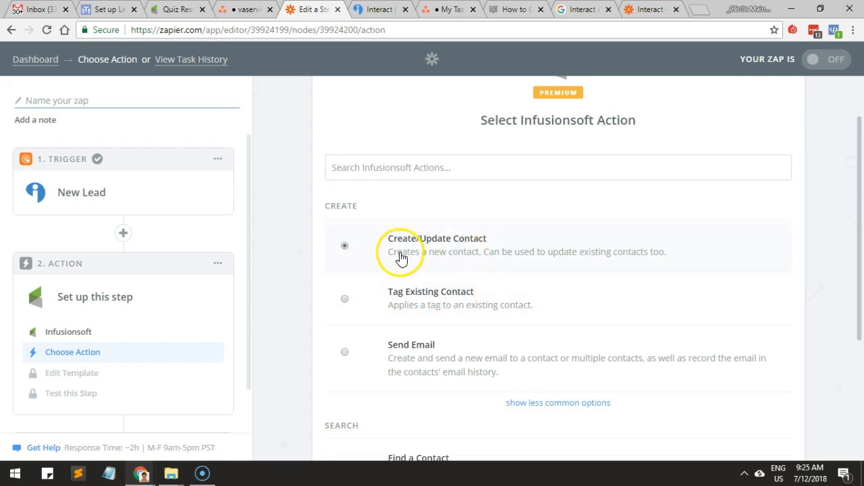
scroll(426, 256, down, 3)
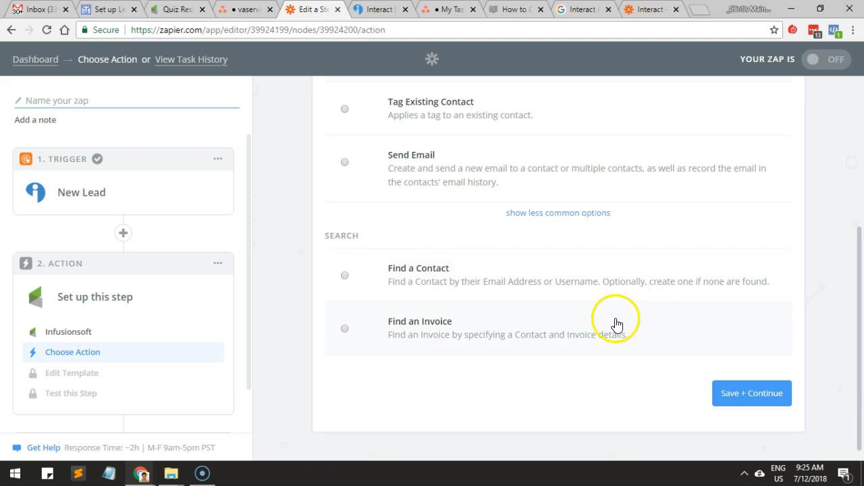
click(735, 395)
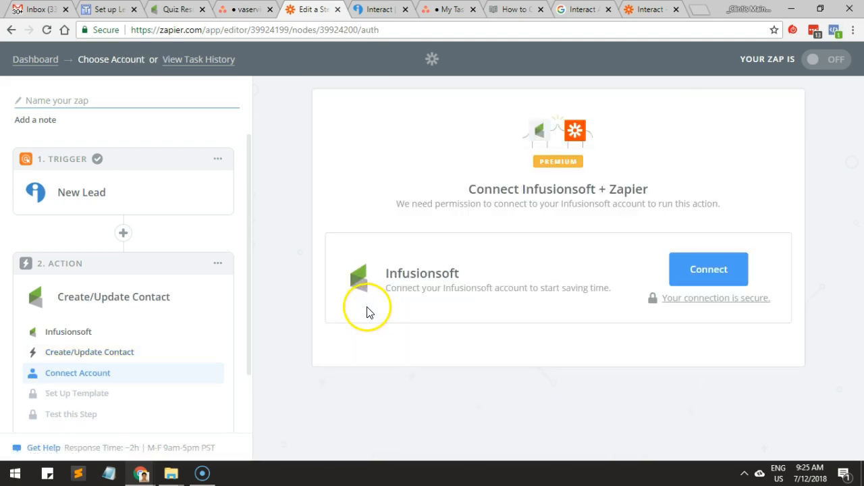
Connect Infusionsoft to Zapier by allowing access to me215.infusionsoft.com, checking that address against the open Leadership Quiz campaign.
click(709, 263)
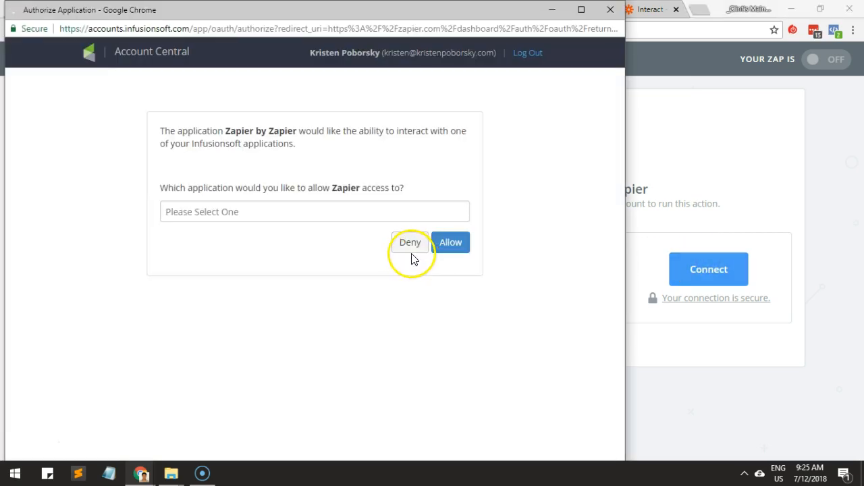
click(333, 214)
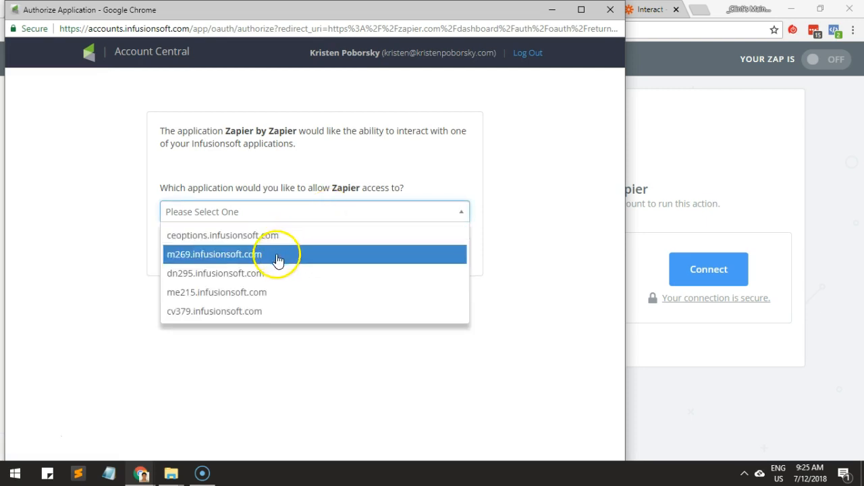
click(209, 298)
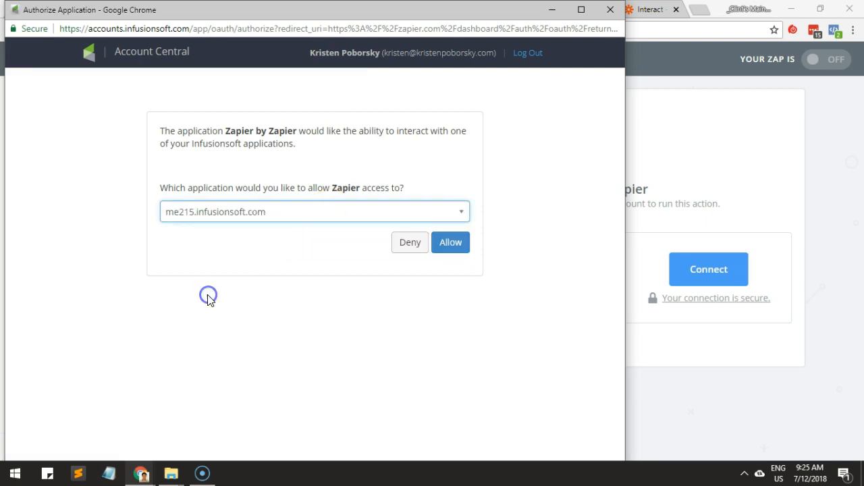
key(alt+Tab)
click(176, 11)
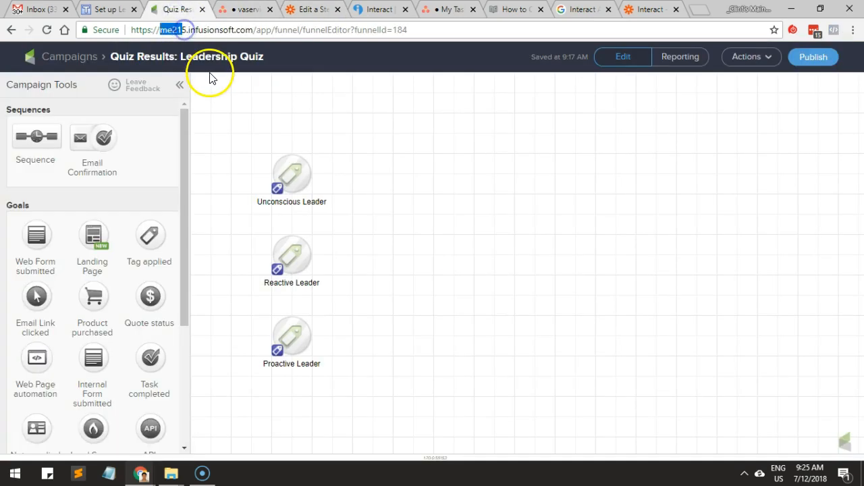
key(alt+Tab)
click(450, 247)
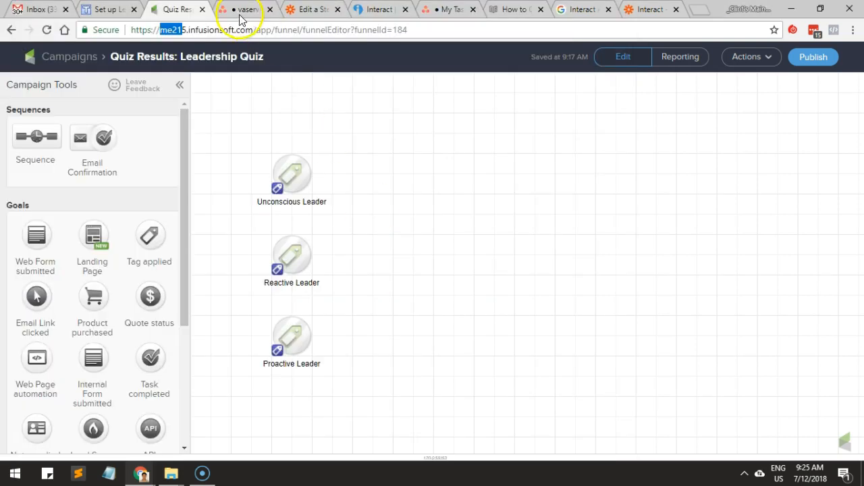
Prefix the new Infusionsoft connection's name in Zapier with the client's full name and " - ".
click(304, 9)
click(579, 251)
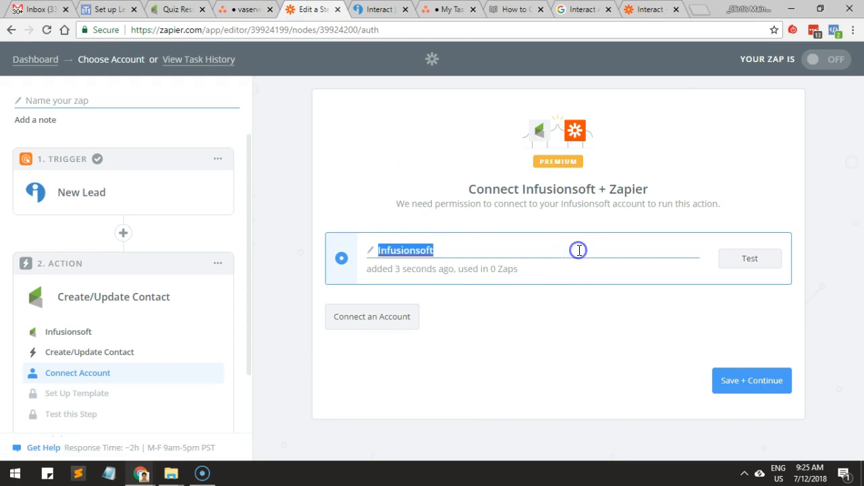
key(Home)
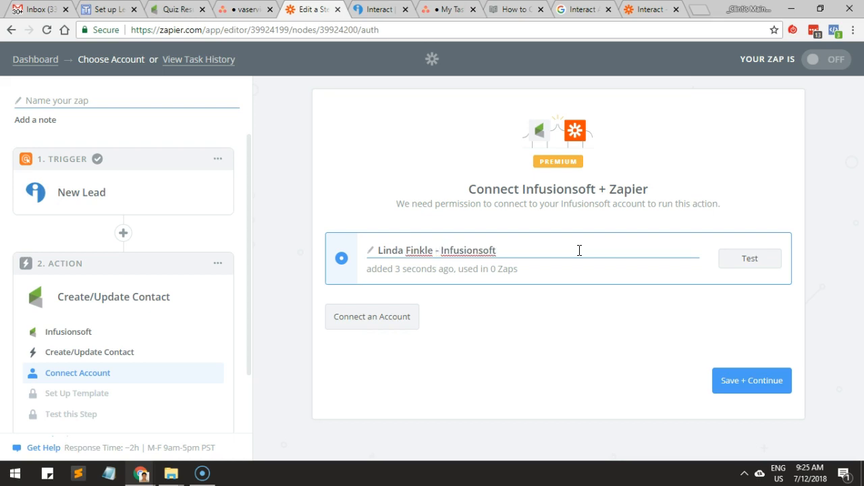
Test and save the Infusionsoft connection, and map the contact's Email field to the New Lead Email.
click(751, 256)
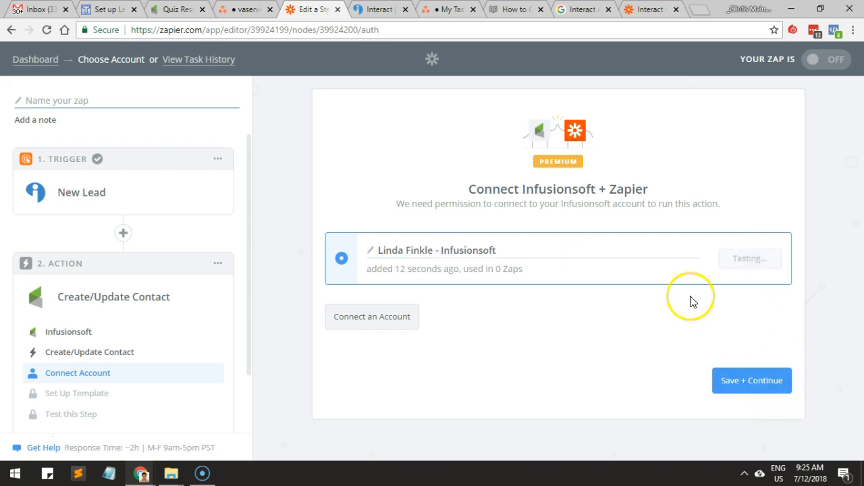
click(769, 382)
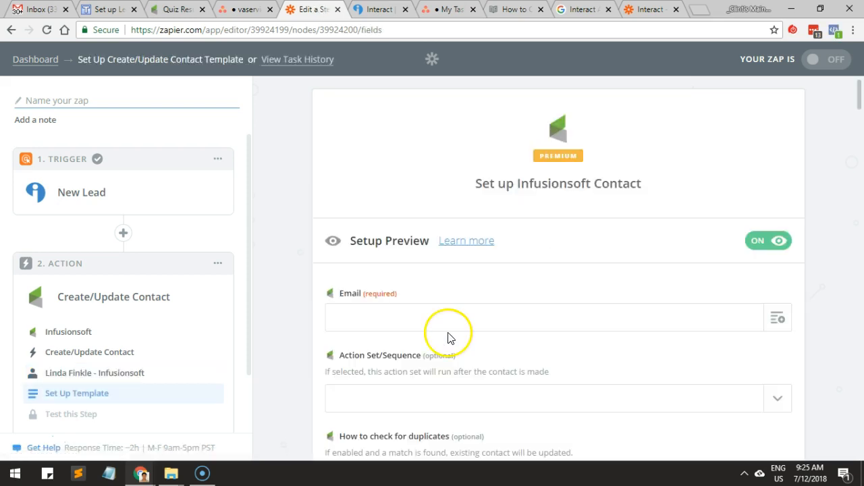
scroll(725, 299, down, 2)
click(777, 197)
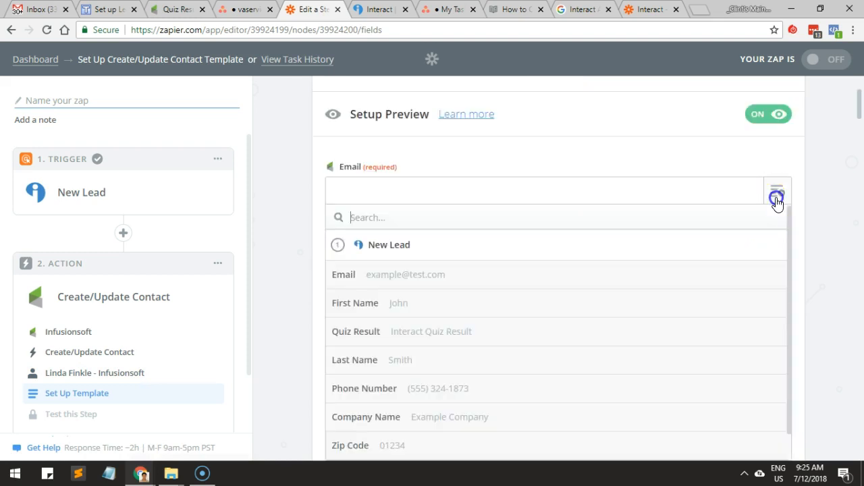
click(341, 277)
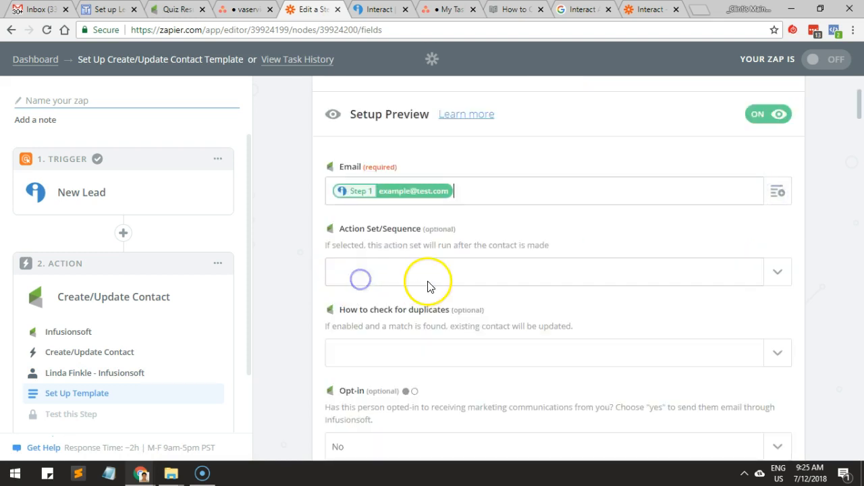
Look through the Action Set/Sequence choices and read the duplicate-check and Opt-in settings of the contact template.
click(477, 273)
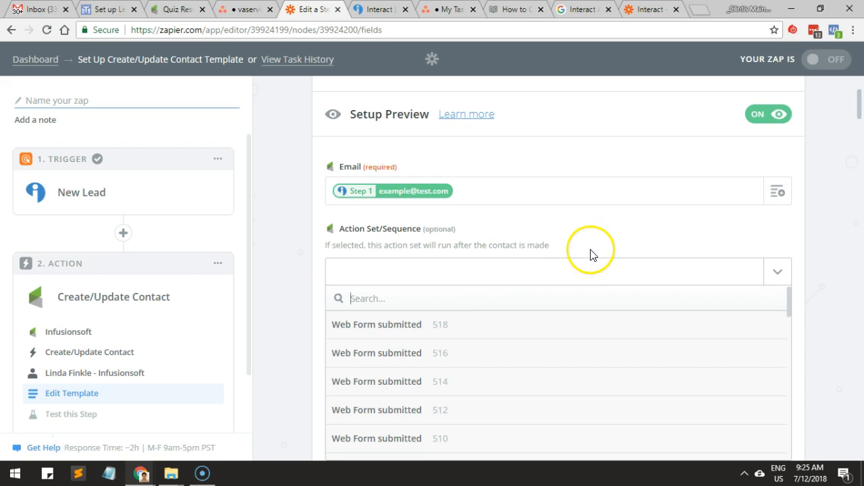
click(591, 250)
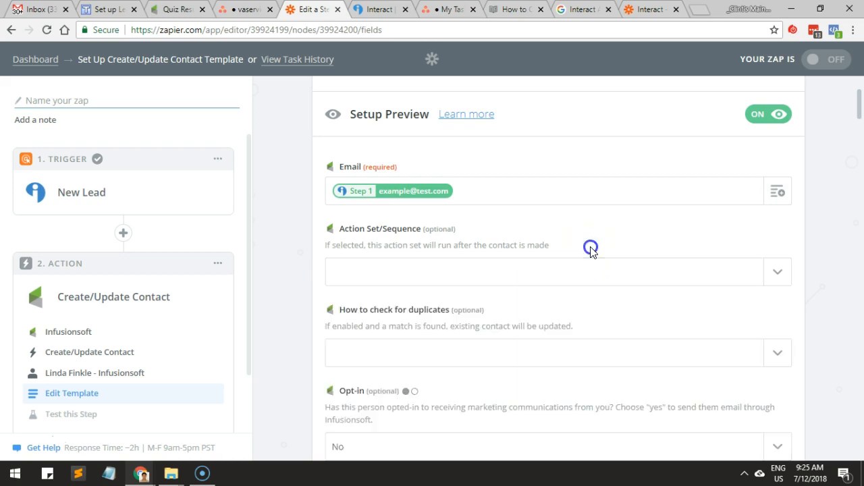
scroll(590, 251, down, 1)
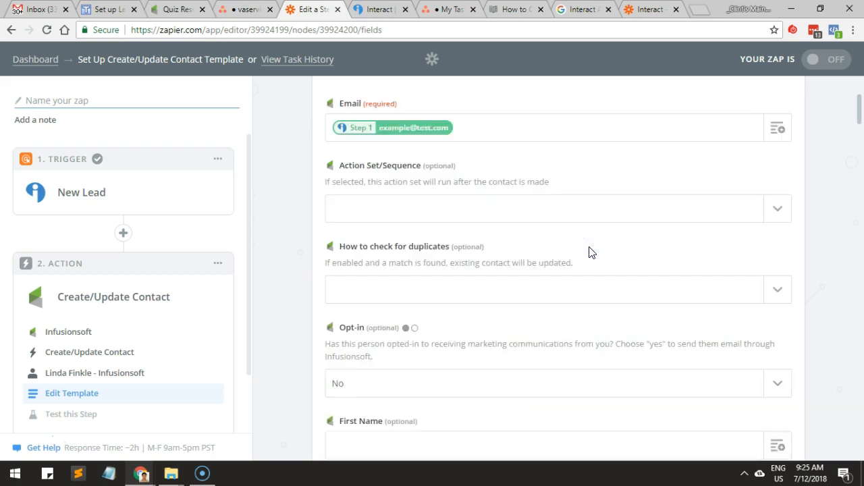
scroll(590, 252, down, 1)
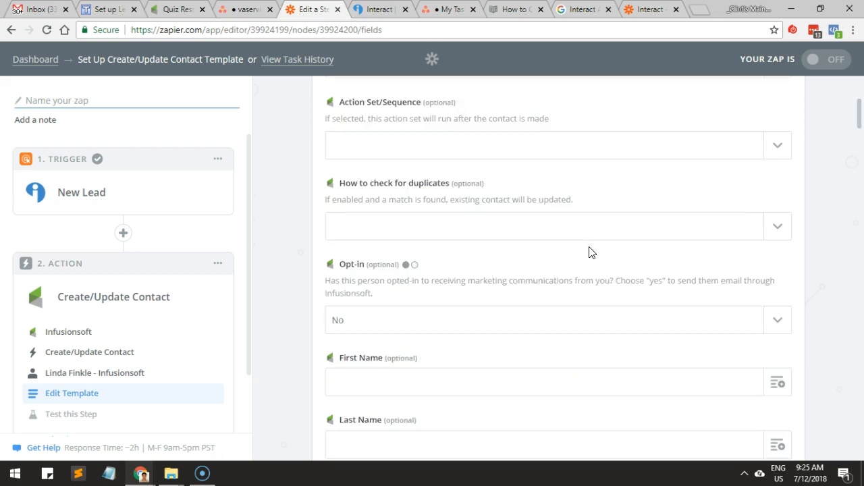
scroll(590, 251, down, 1)
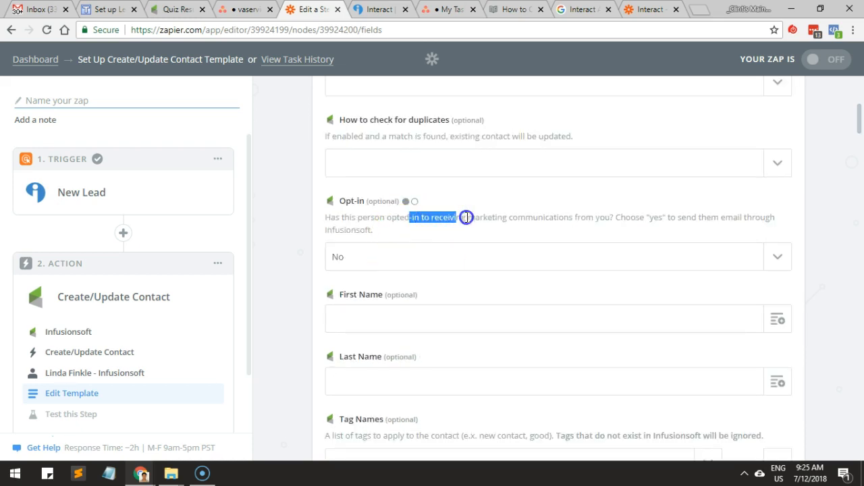
scroll(503, 245, down, 1)
click(553, 239)
Map the contact's First Name and Last Name fields to the New Lead First Name and Last Name.
click(779, 250)
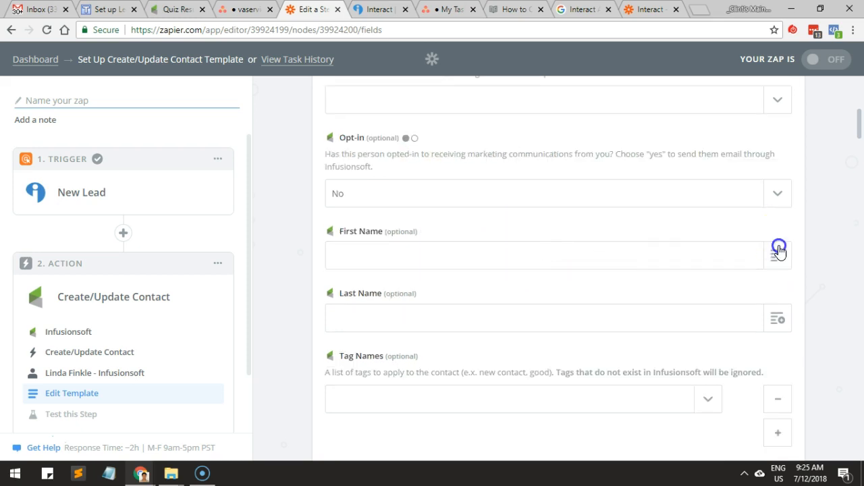
click(413, 371)
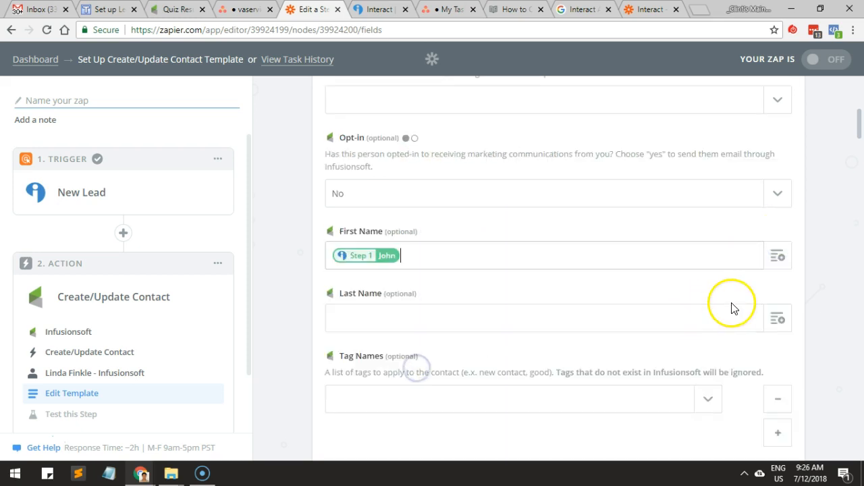
click(771, 314)
scroll(469, 392, down, 1)
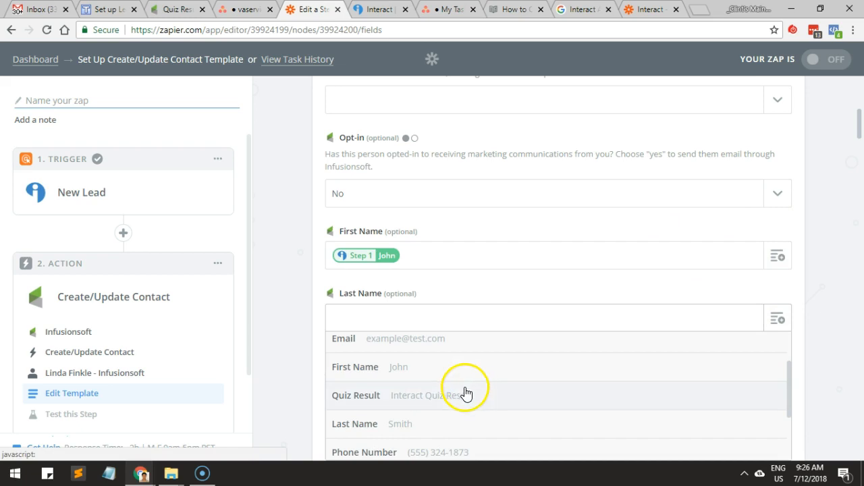
click(425, 371)
scroll(432, 352, down, 1)
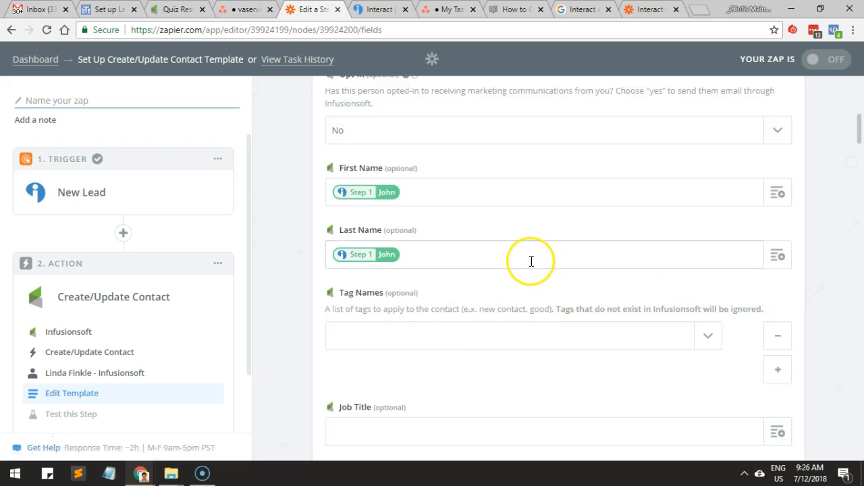
key(BackSpace)
click(774, 255)
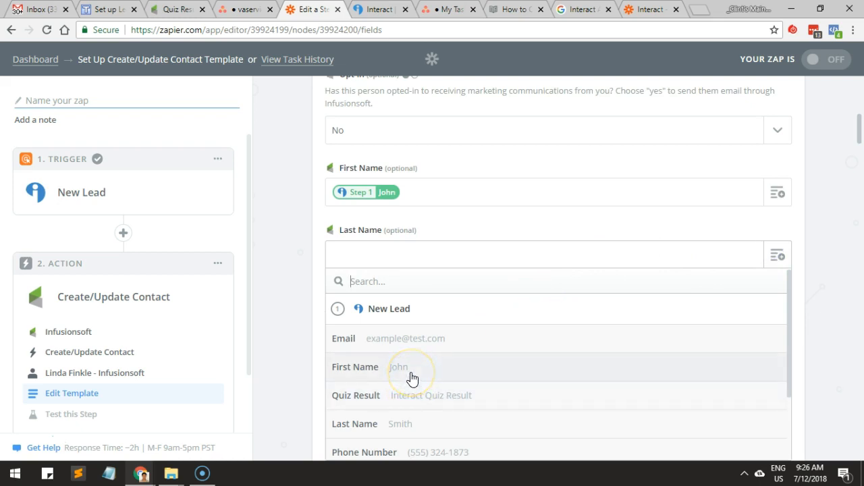
click(417, 424)
scroll(432, 379, down, 1)
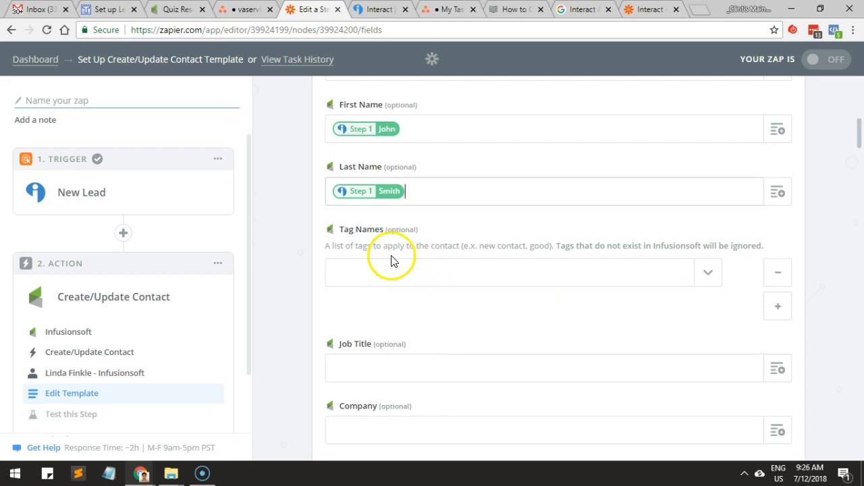
Look through the available Tag Names and the remaining optional contact fields down to the shipping address.
click(707, 273)
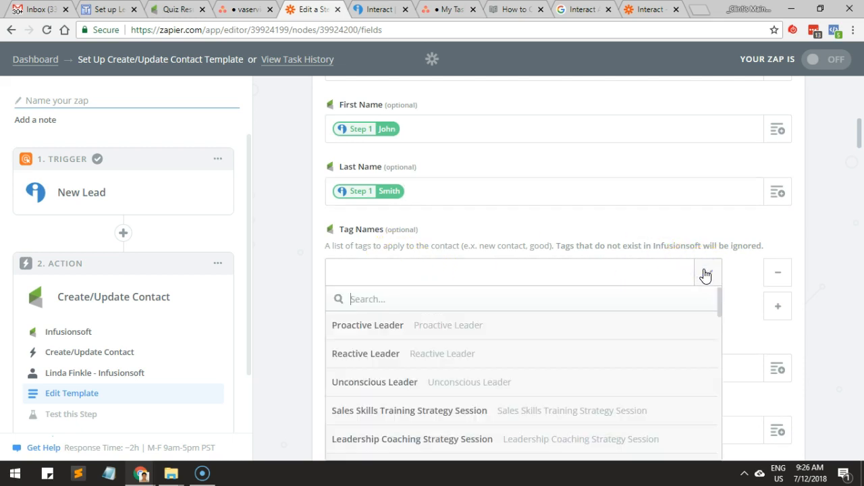
drag(725, 243, 726, 243)
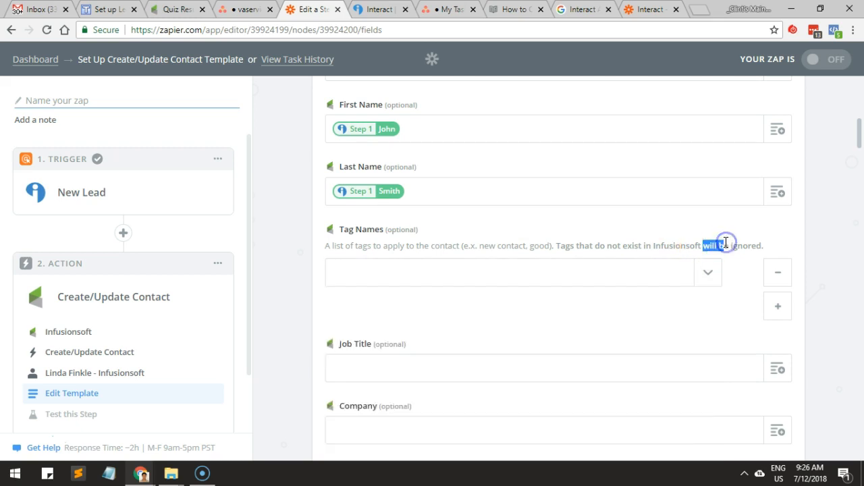
click(690, 228)
scroll(664, 297, down, 2)
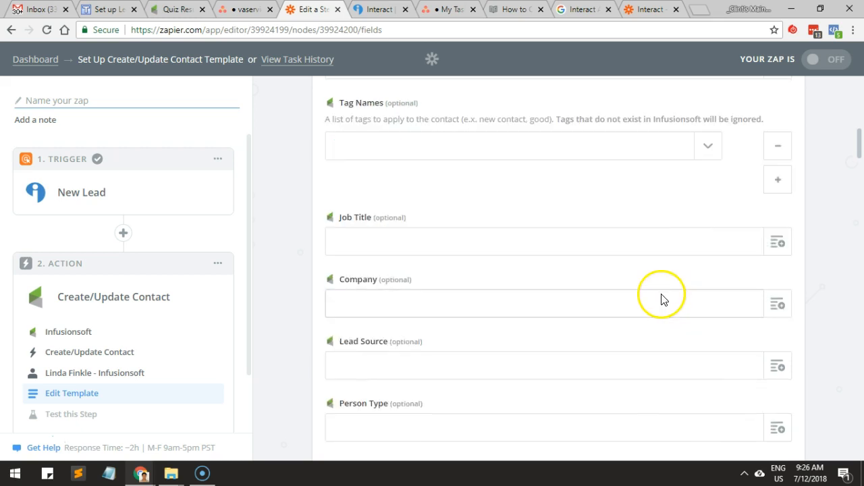
scroll(663, 298, down, 8)
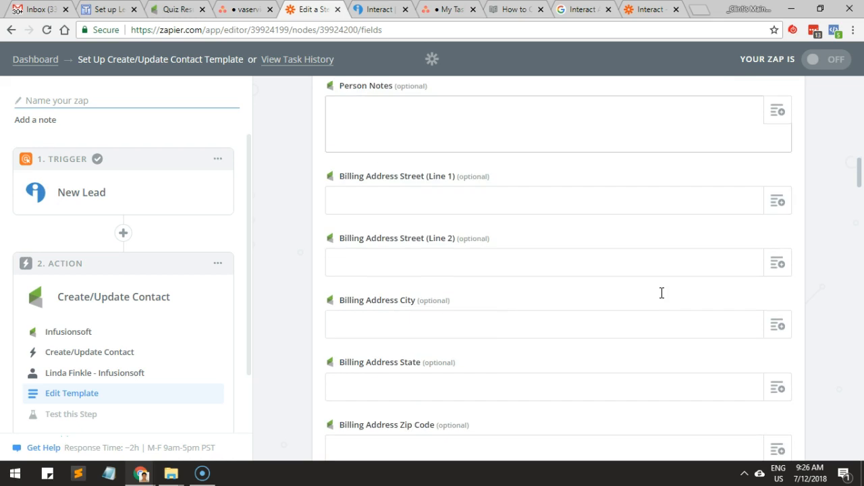
scroll(662, 292, down, 10)
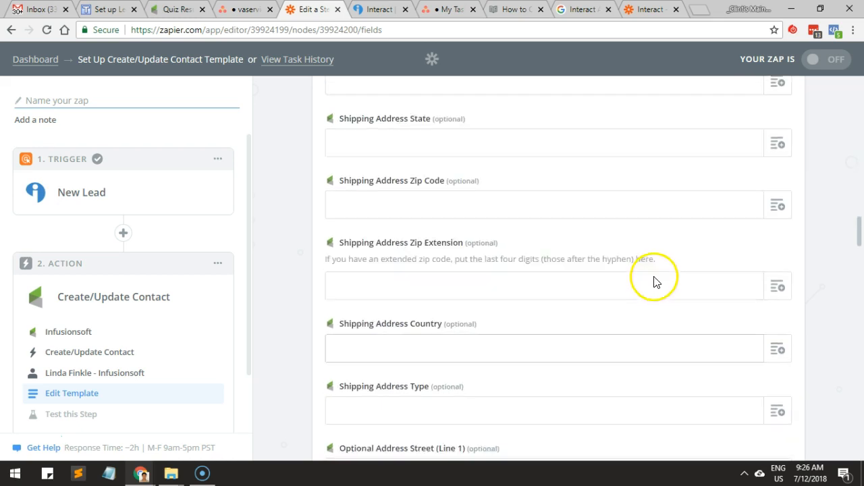
scroll(814, 115, up, 3)
Try to turn the zap on, and name it with the client's full name followed by " - Leadership Quiz".
click(831, 56)
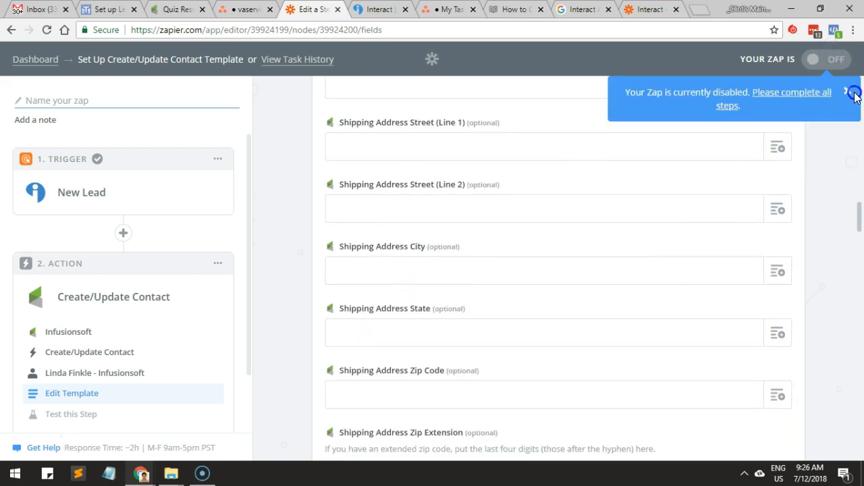
click(41, 100)
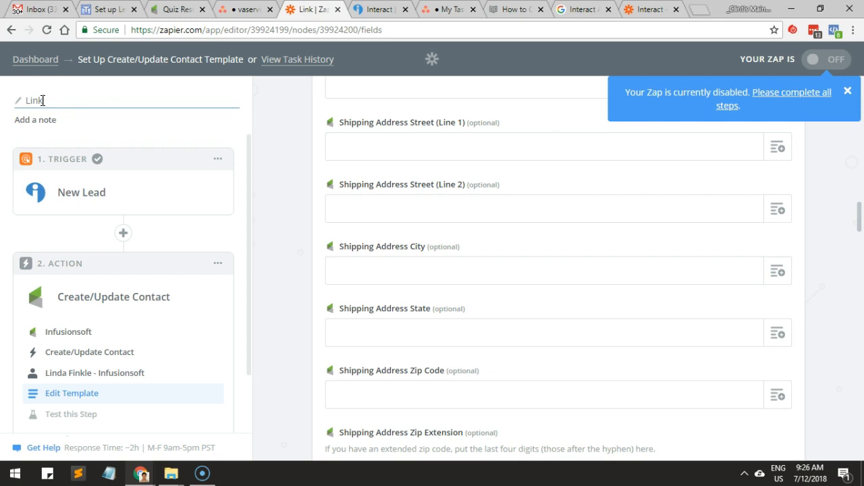
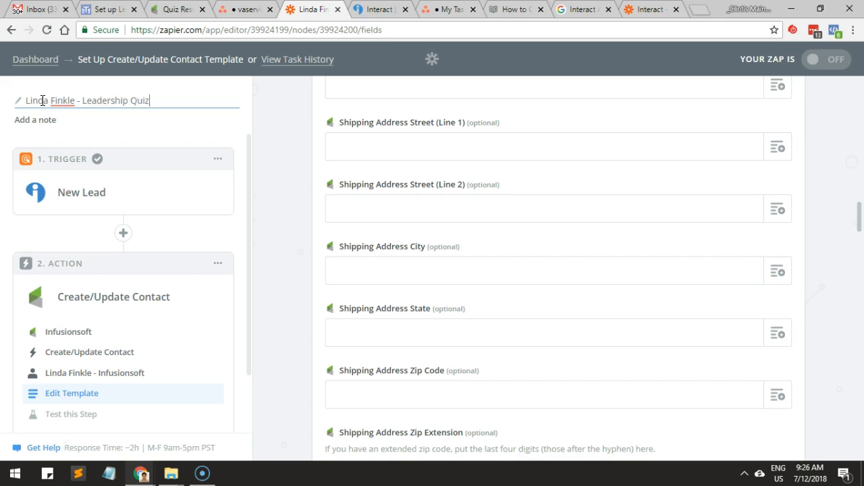
Switch to the Interact quiz editor and examine the first question about working with millennials and its answer choices.
click(377, 9)
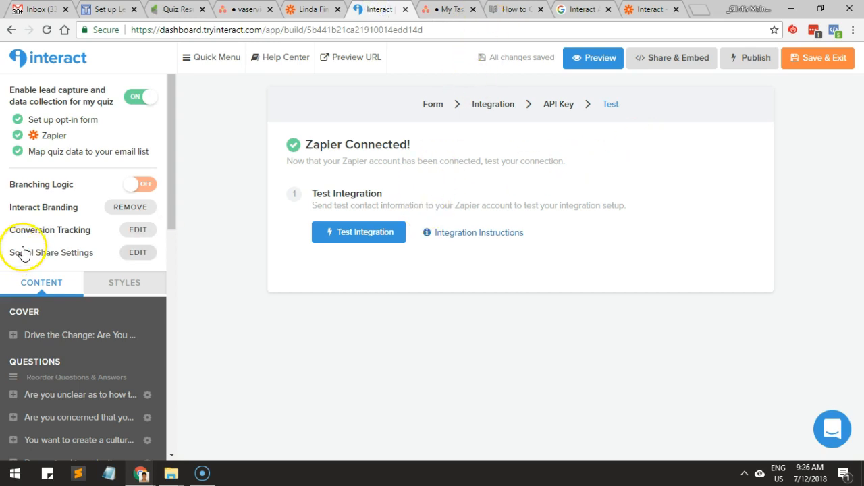
scroll(50, 235, down, 2)
scroll(40, 186, up, 2)
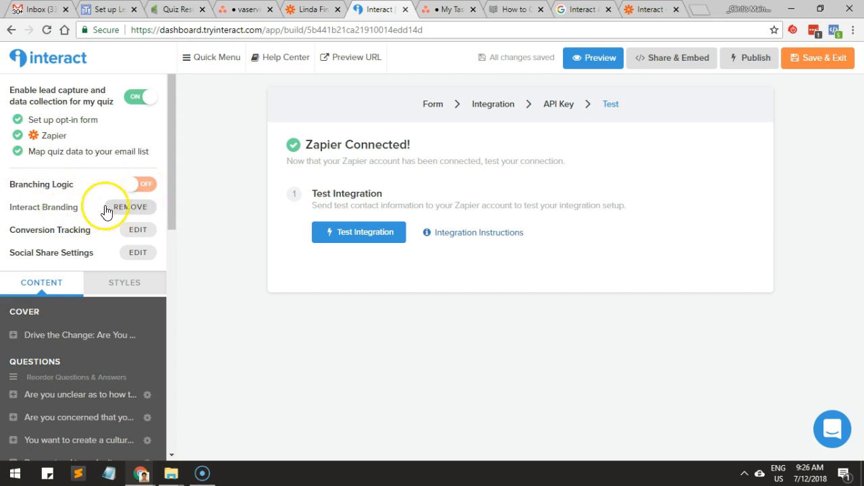
scroll(124, 201, down, 1)
scroll(123, 200, down, 2)
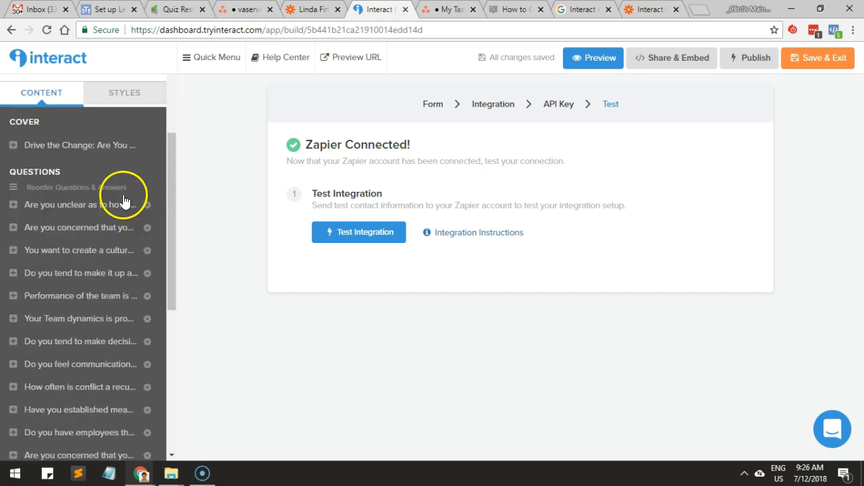
click(79, 205)
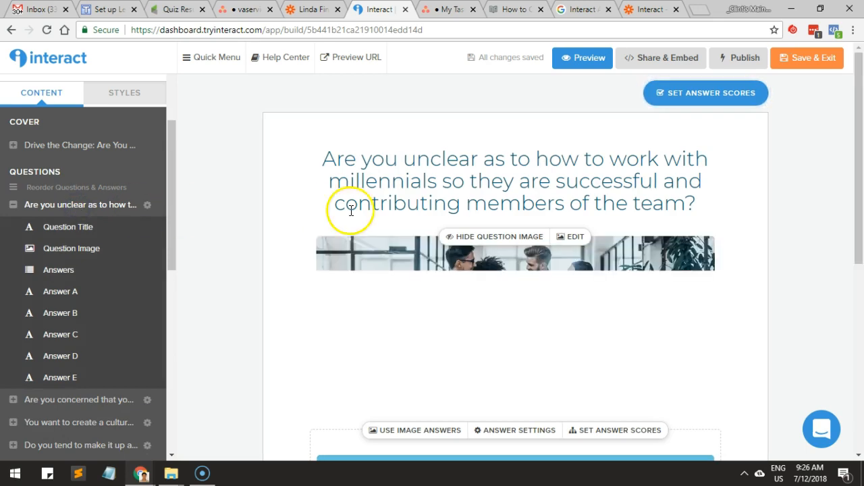
click(432, 202)
scroll(425, 204, down, 4)
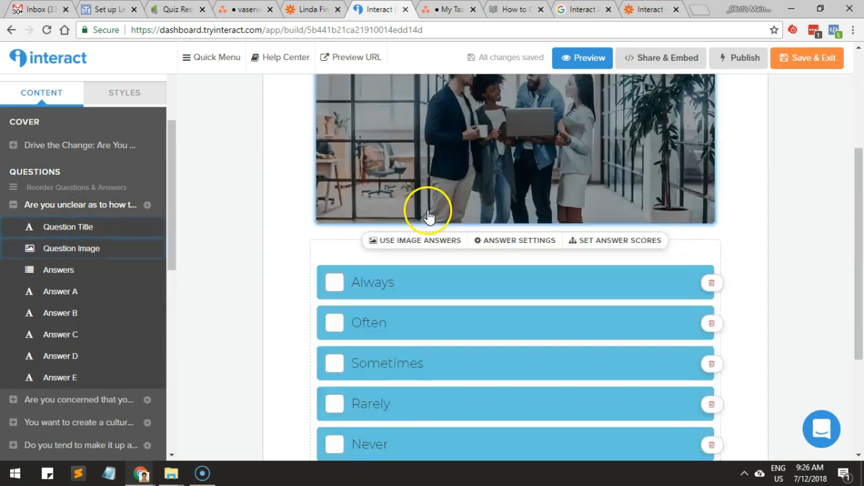
click(428, 210)
scroll(270, 247, down, 1)
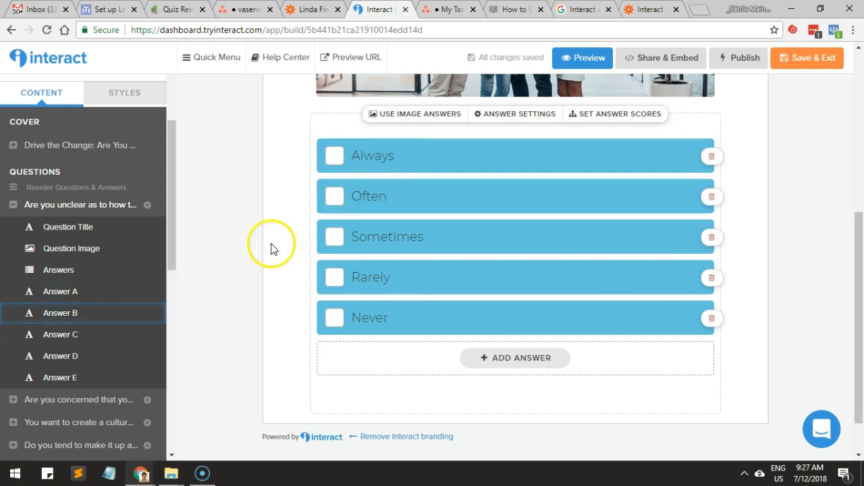
Open Result 1 of the quiz and examine its score range, title, image and call-to-action section.
scroll(144, 293, down, 6)
click(94, 348)
click(54, 383)
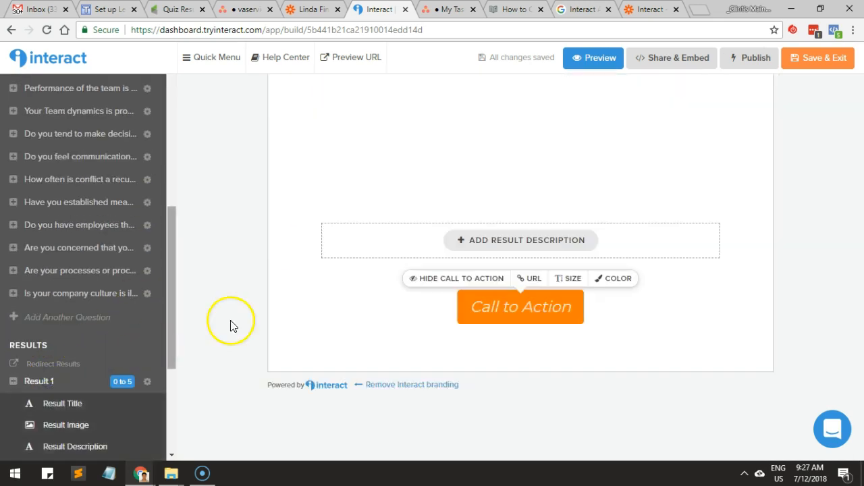
scroll(367, 282, up, 3)
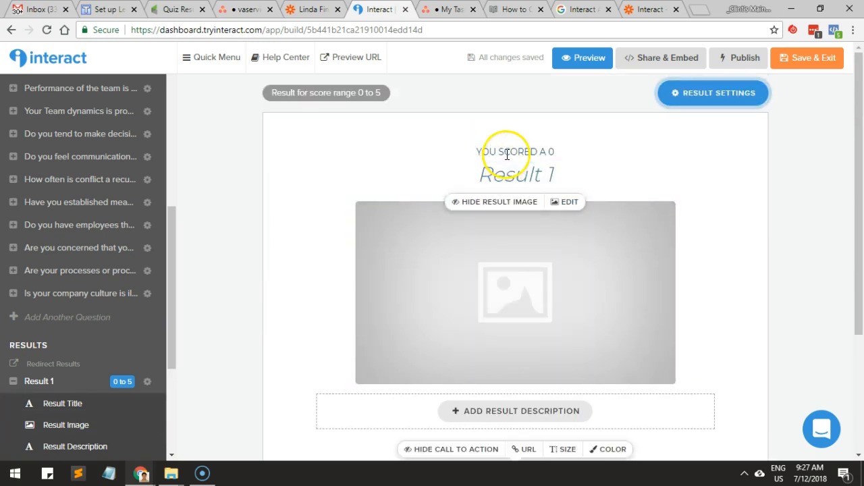
scroll(505, 156, down, 2)
scroll(96, 337, down, 2)
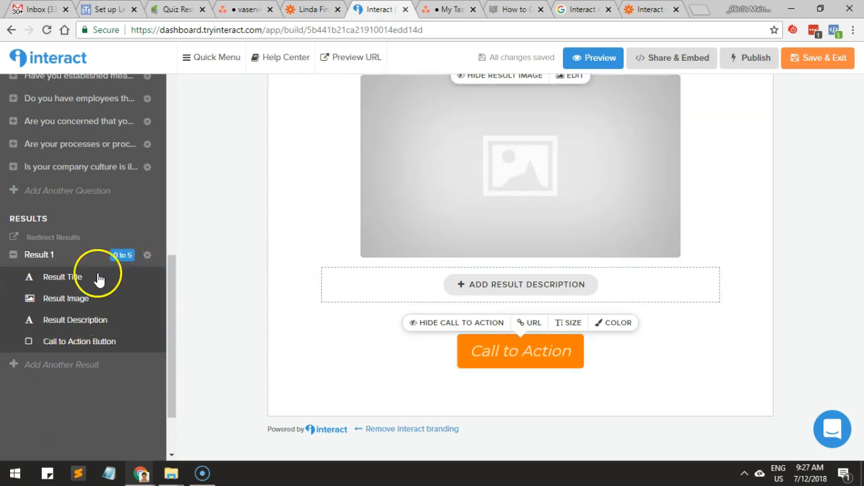
scroll(252, 287, up, 1)
scroll(252, 287, up, 1)
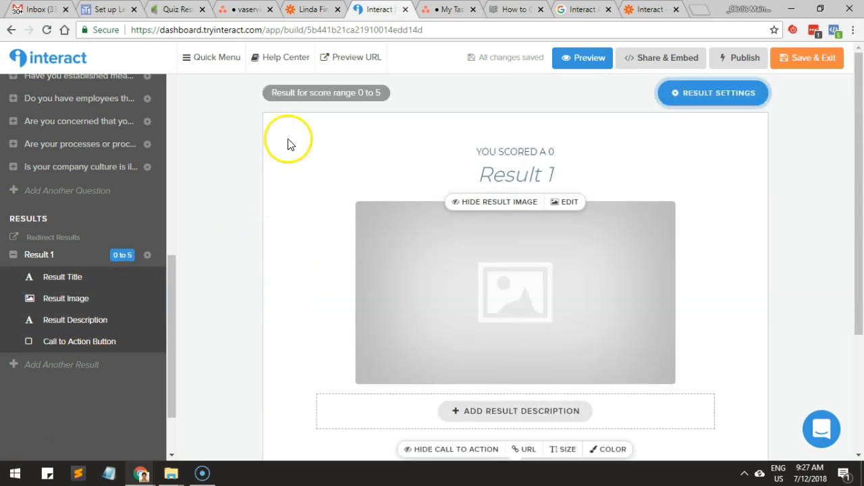
Reopen the first question about working with millennials and examine the scores set for its answers.
click(108, 11)
click(368, 8)
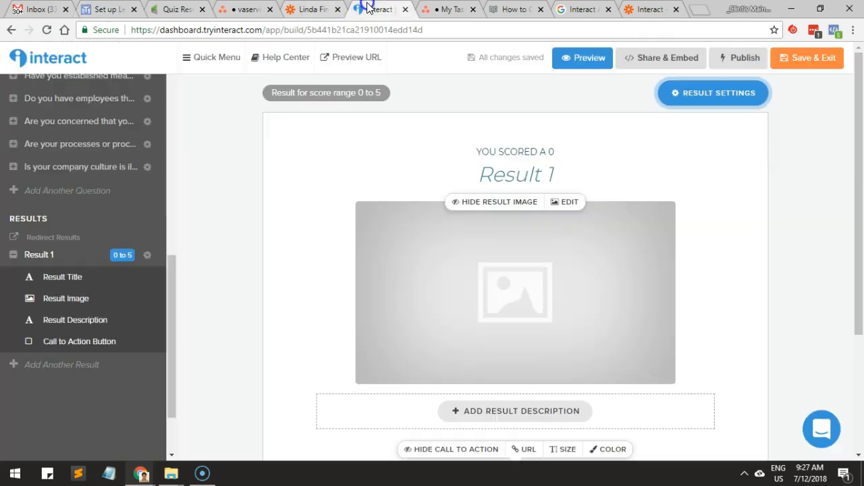
scroll(150, 193, up, 5)
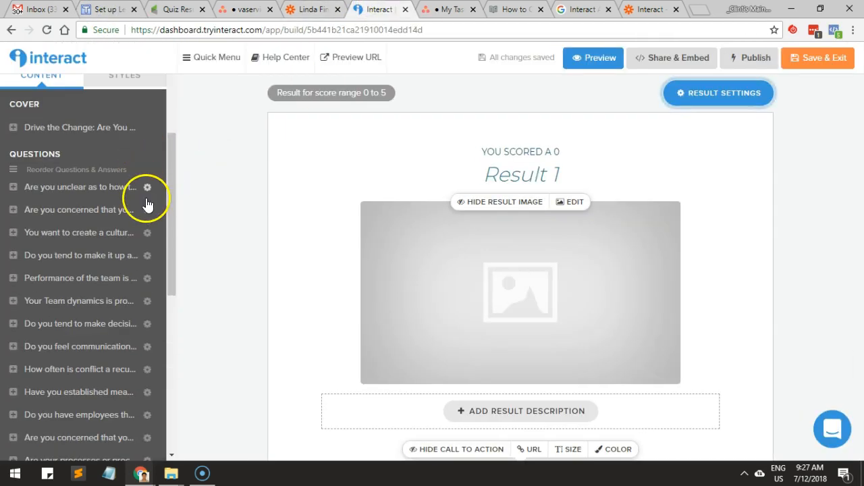
click(147, 187)
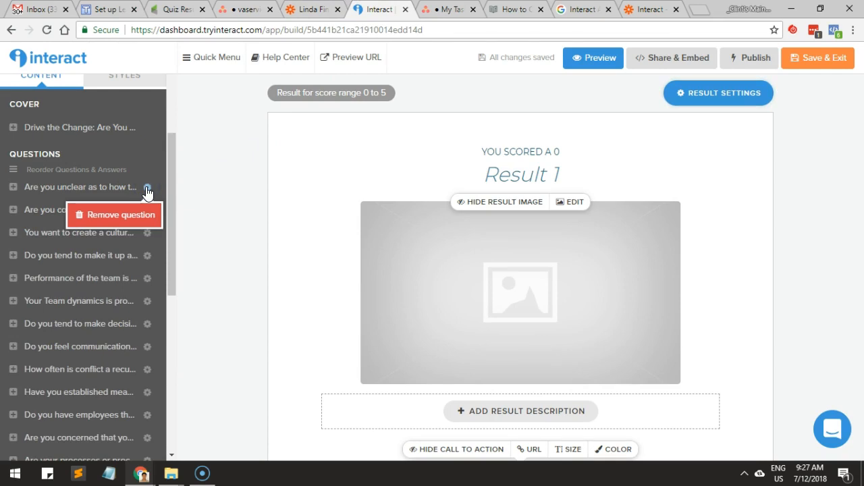
click(47, 191)
click(65, 233)
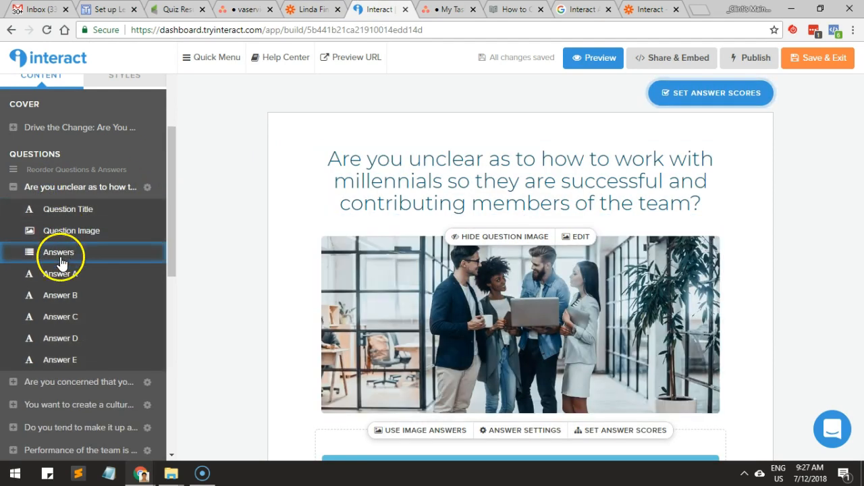
click(58, 275)
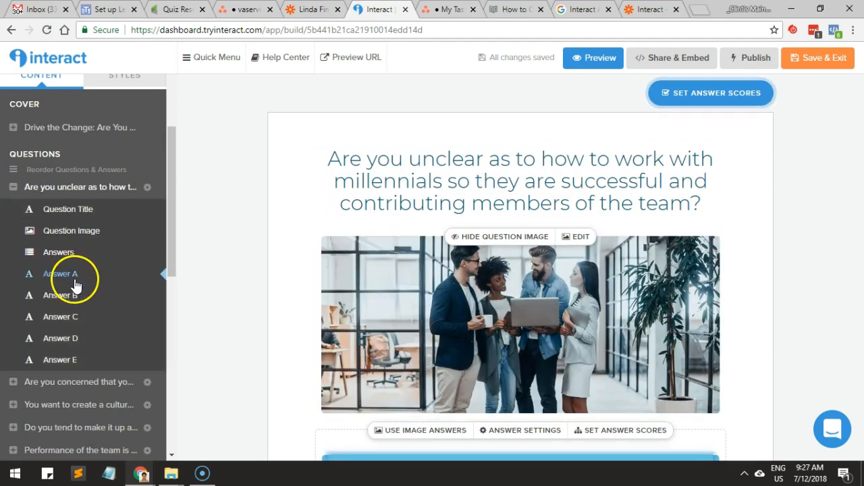
scroll(406, 289, down, 3)
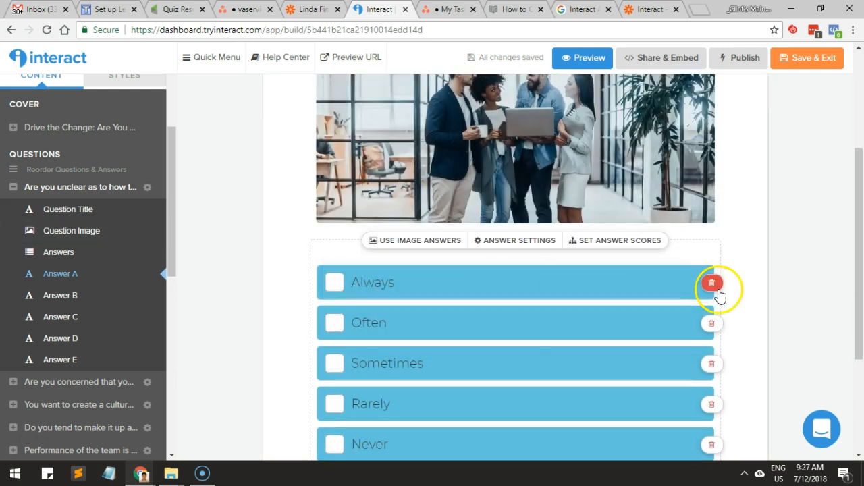
click(560, 291)
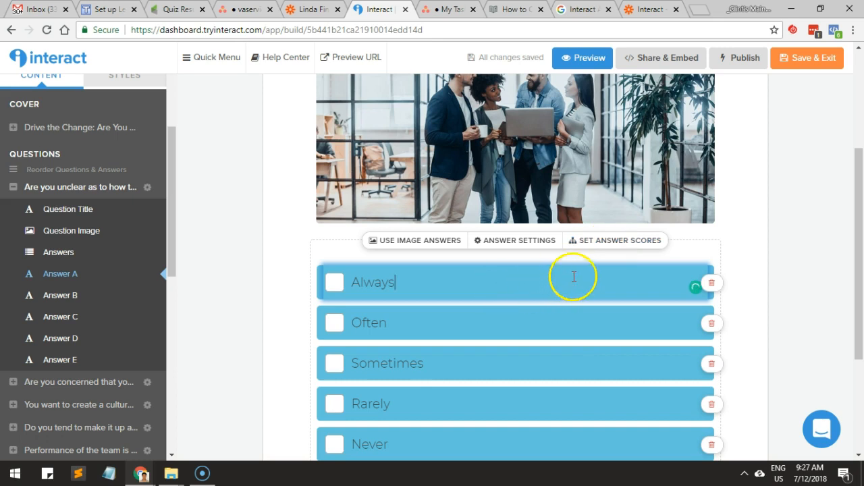
click(592, 242)
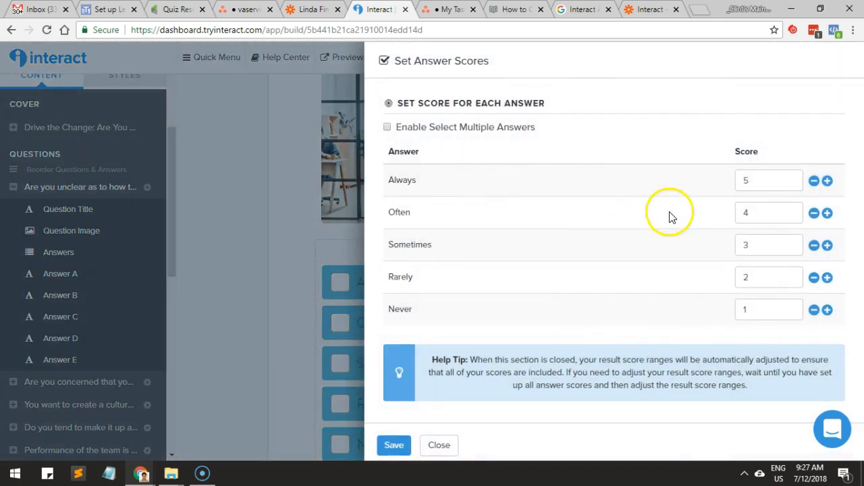
Switch to the Teamwork task page, read the quiz setup instructions and open the linked Google Drive folder of question images in another tab.
click(101, 10)
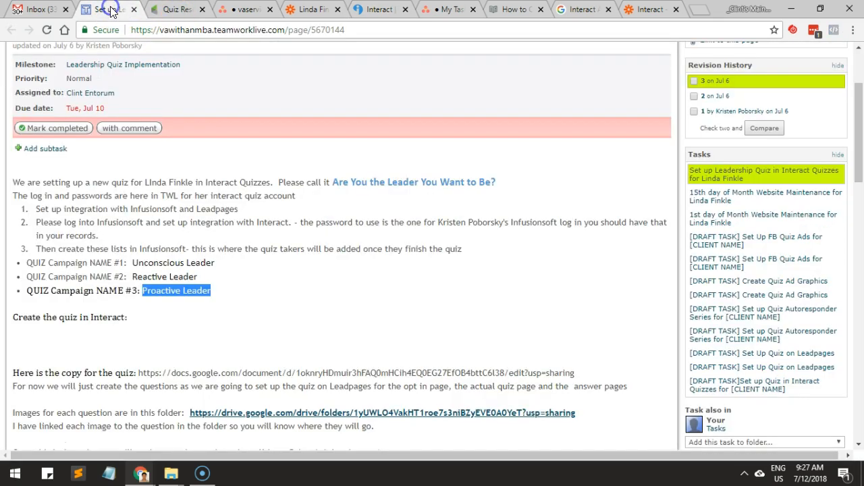
scroll(108, 210, down, 1)
scroll(113, 211, down, 2)
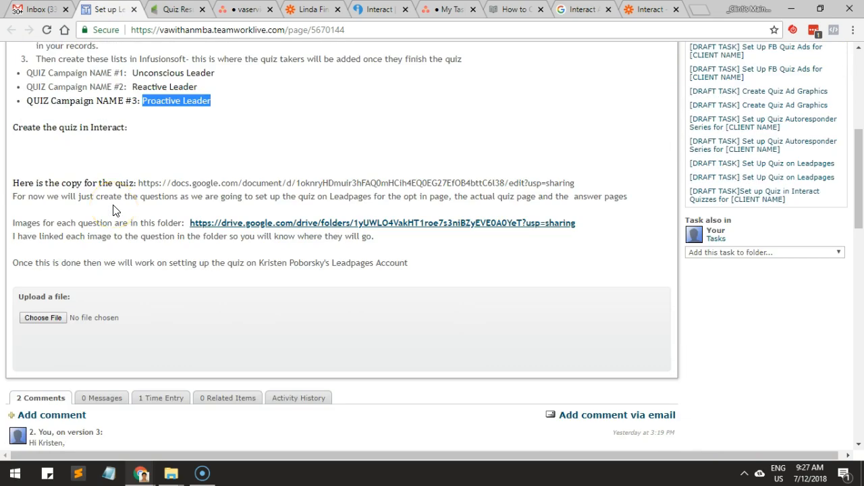
scroll(114, 210, up, 3)
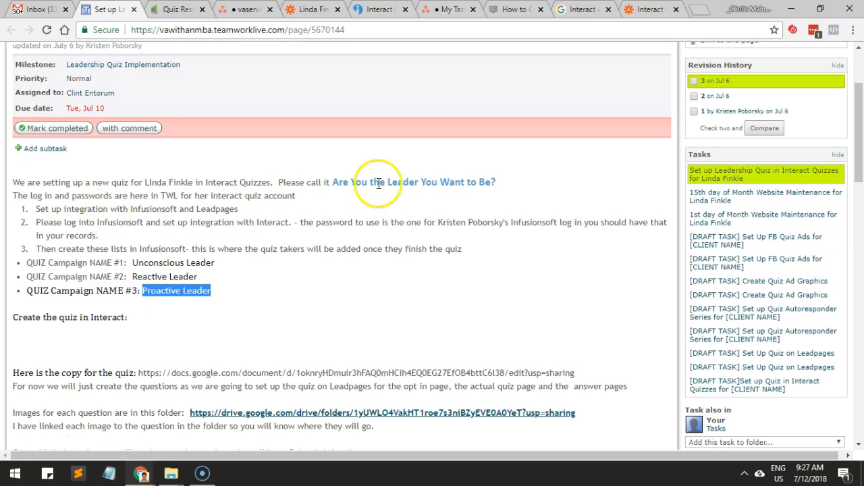
scroll(116, 232, down, 3)
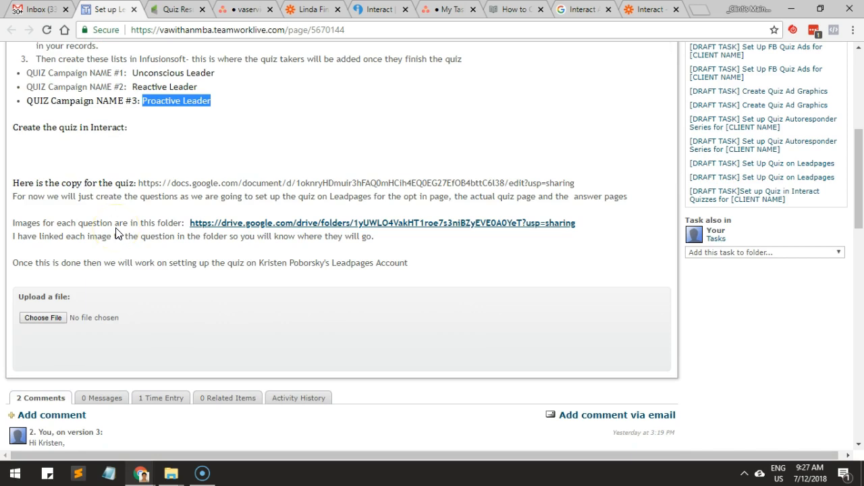
click(89, 197)
click(79, 223)
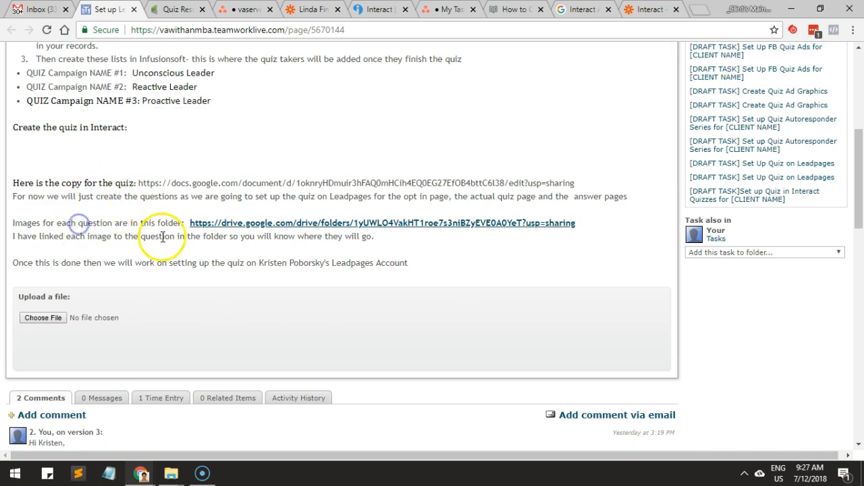
click(303, 223)
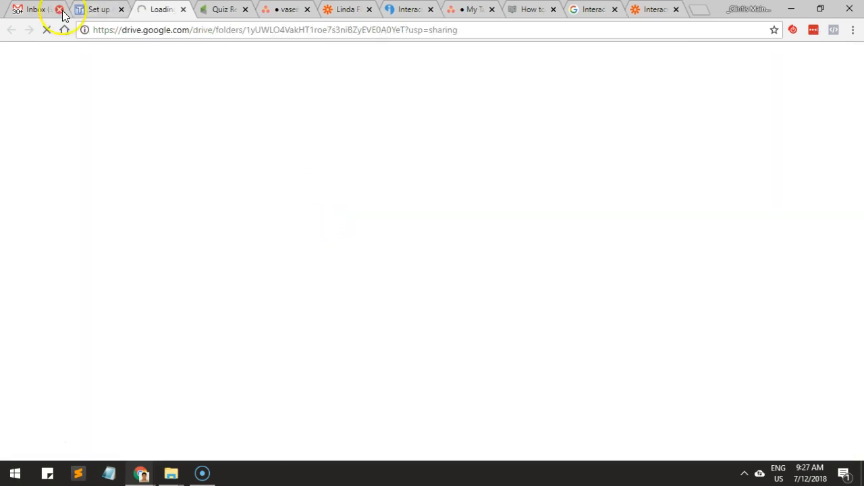
click(78, 9)
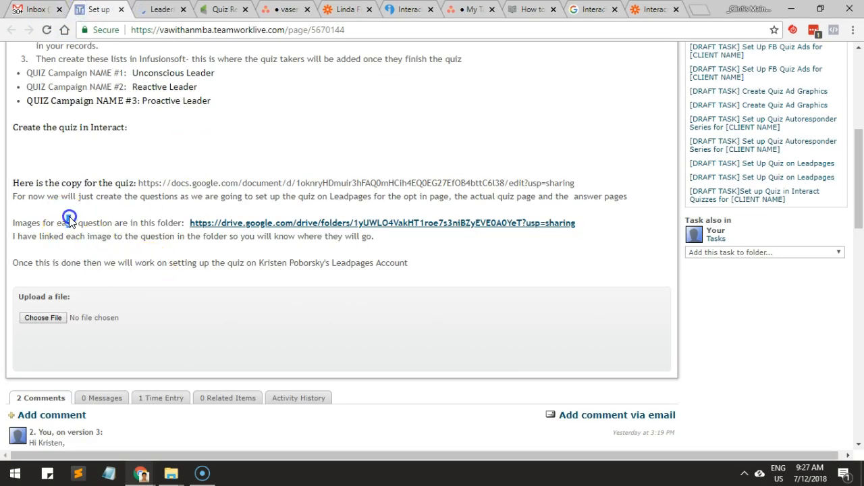
Open the quiz copy document from the task's Google Docs address in a new tab and place that tab beside the task page.
click(106, 183)
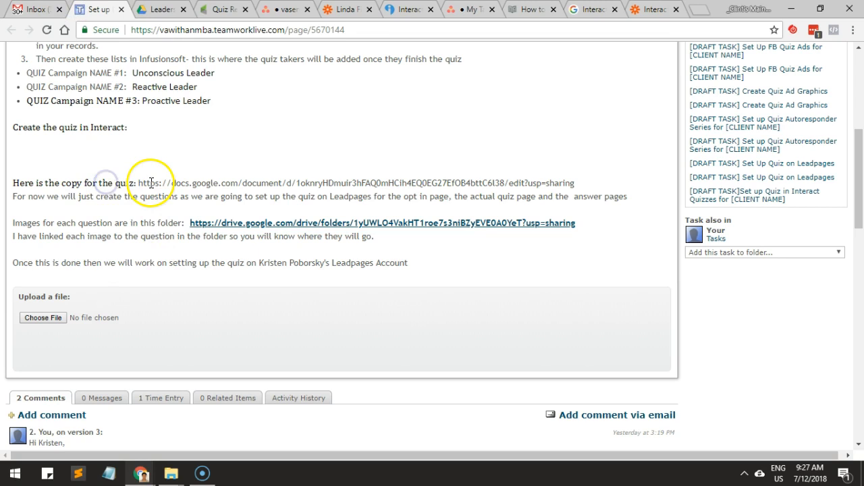
drag(139, 183, 575, 182)
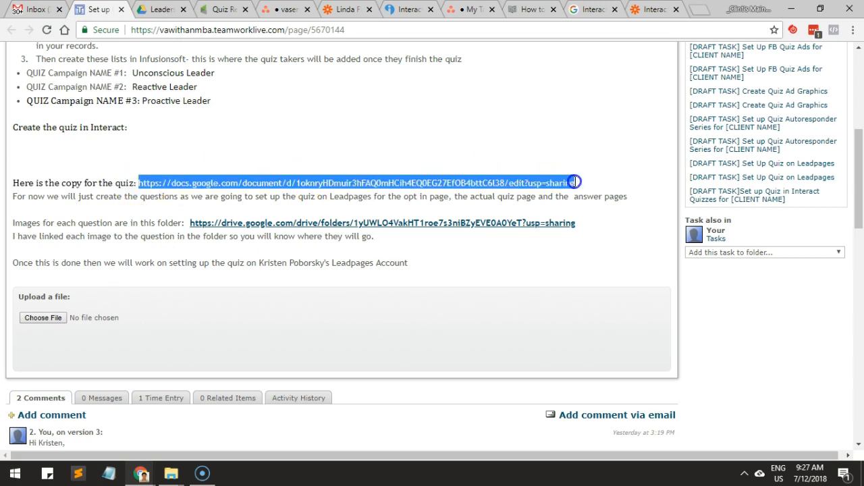
key(ctrl+c)
key(ctrl+t)
key(ctrl+v)
key(Return)
drag(655, 10, 149, 18)
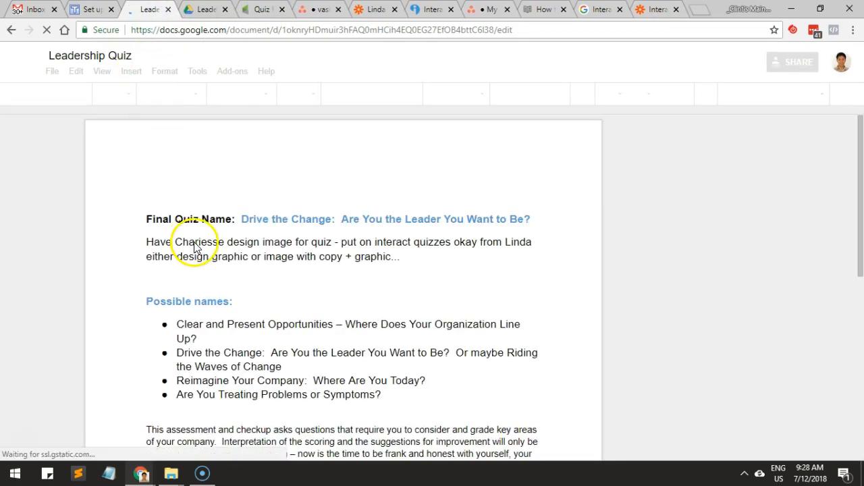
Read through the Leadership Quiz document from its questions down to the Quiz Scoring - List Segmentation section.
scroll(196, 241, down, 2)
scroll(226, 229, down, 2)
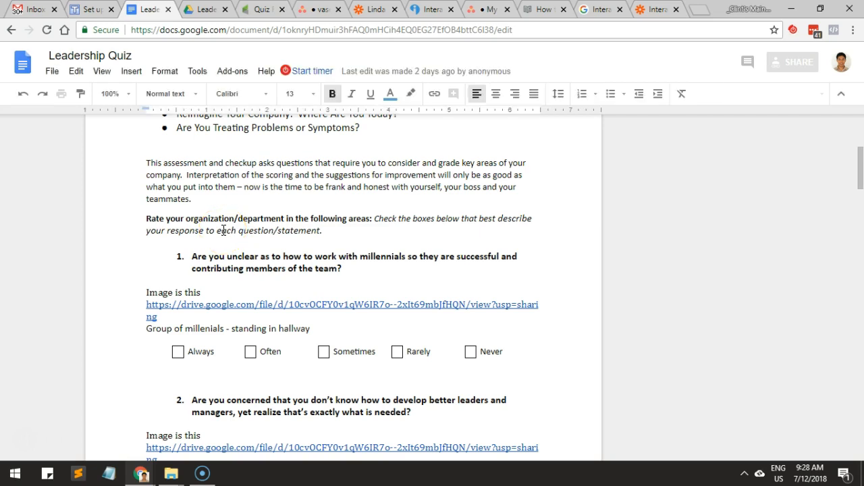
scroll(224, 230, down, 6)
scroll(222, 230, down, 4)
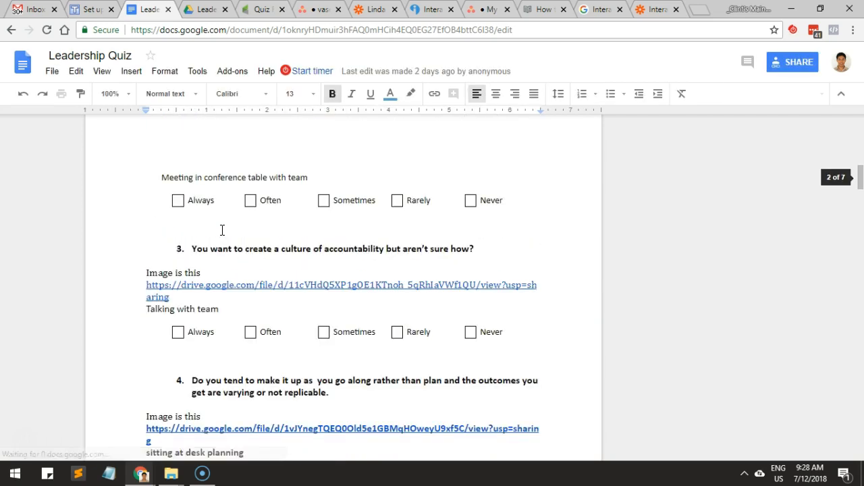
scroll(221, 231, down, 10)
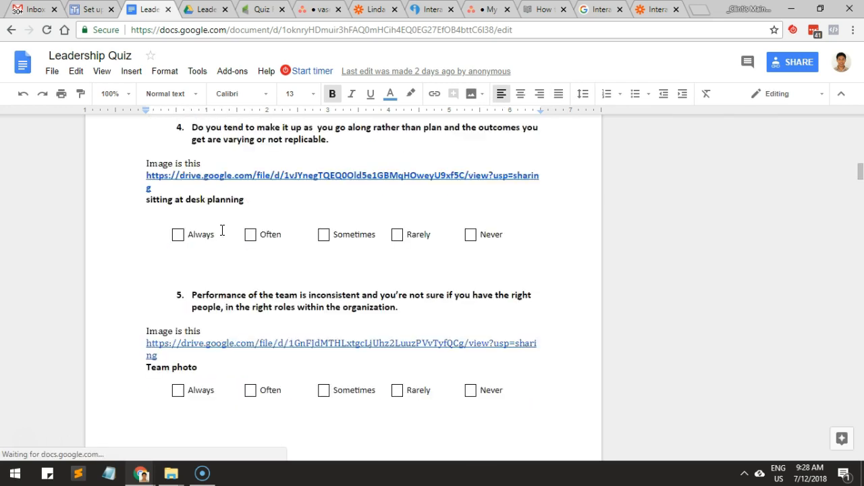
scroll(222, 231, down, 8)
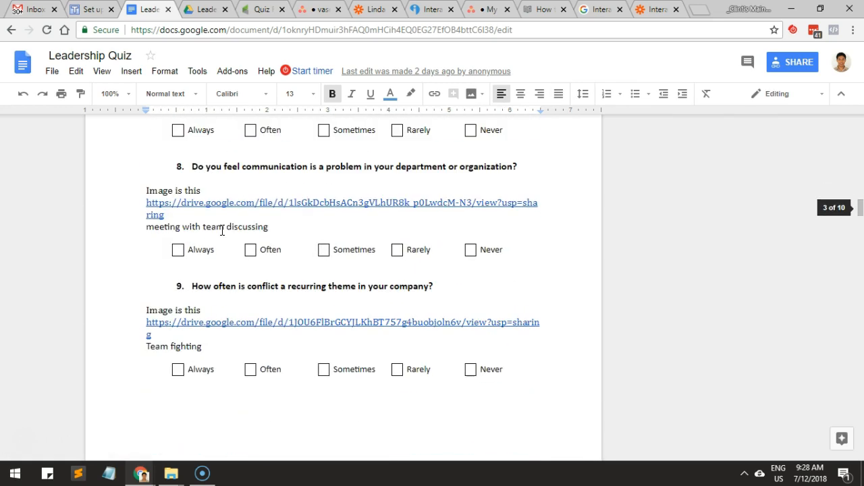
click(207, 206)
scroll(203, 210, down, 8)
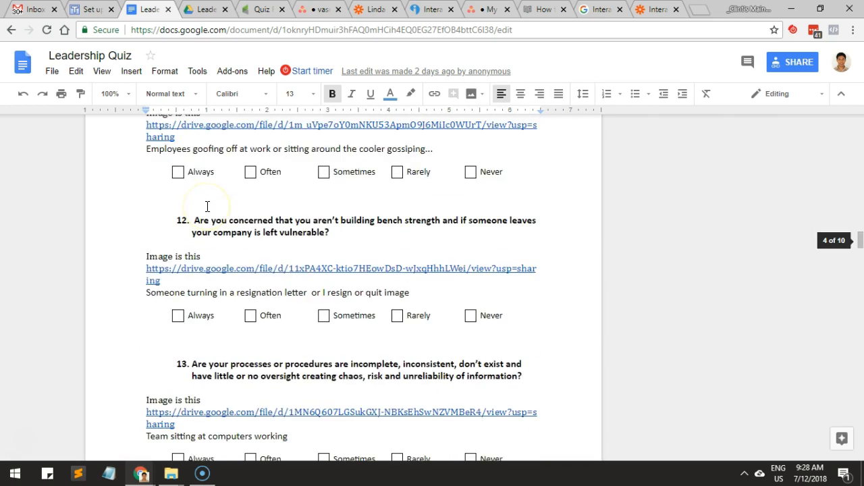
scroll(199, 214, down, 3)
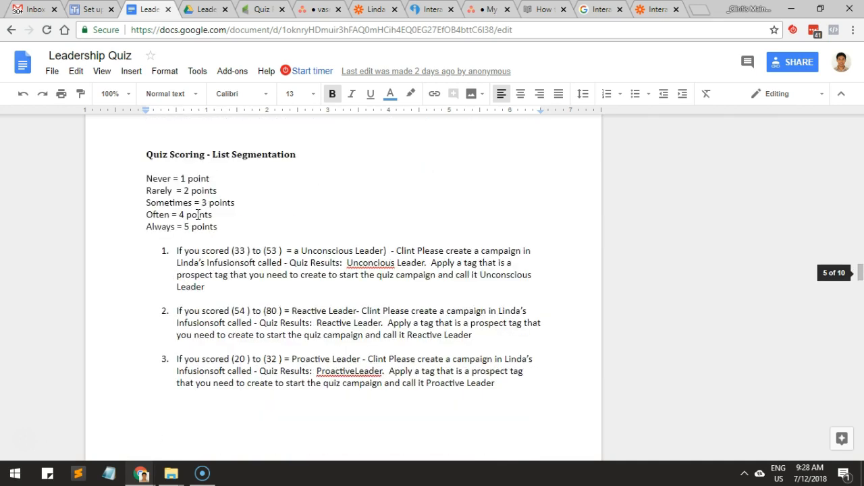
click(195, 178)
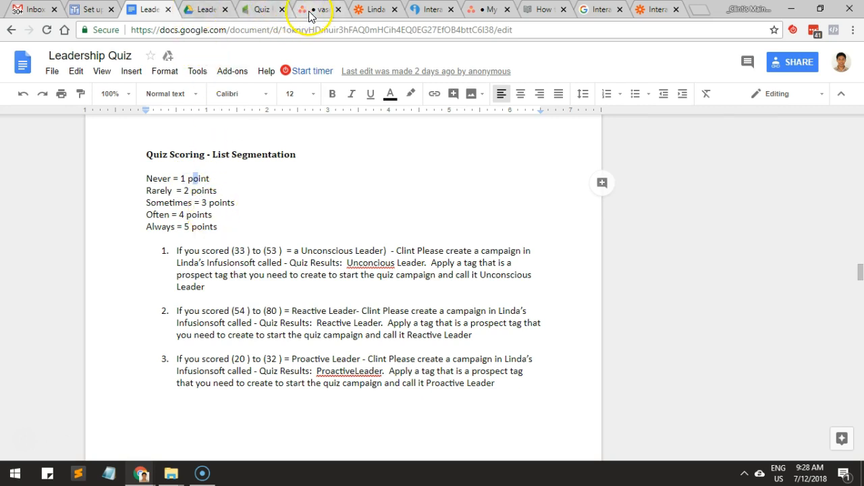
Switch back to the Interact quiz editor, check the first question's answer scores against the document and close them.
click(408, 10)
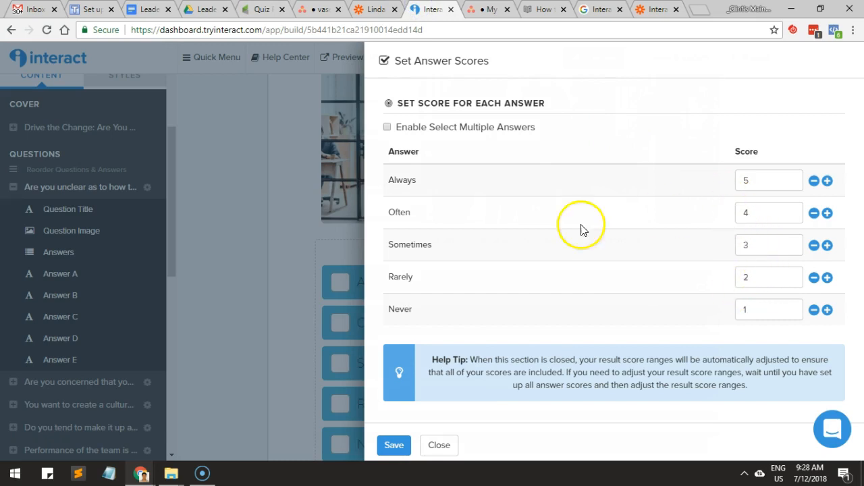
click(305, 319)
scroll(408, 312, down, 2)
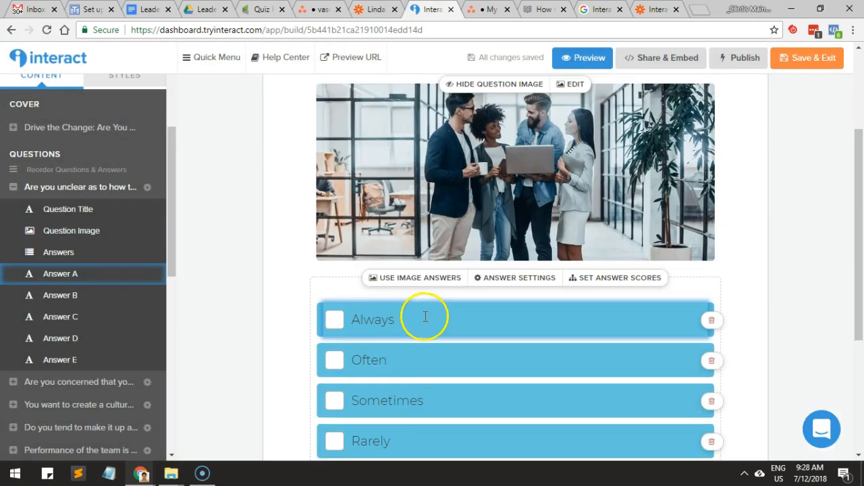
click(95, 294)
Score the second question's answers as Always 5, Often 4, Sometimes 3, Rarely 2 and Never 1, and save the scores.
scroll(92, 290, down, 2)
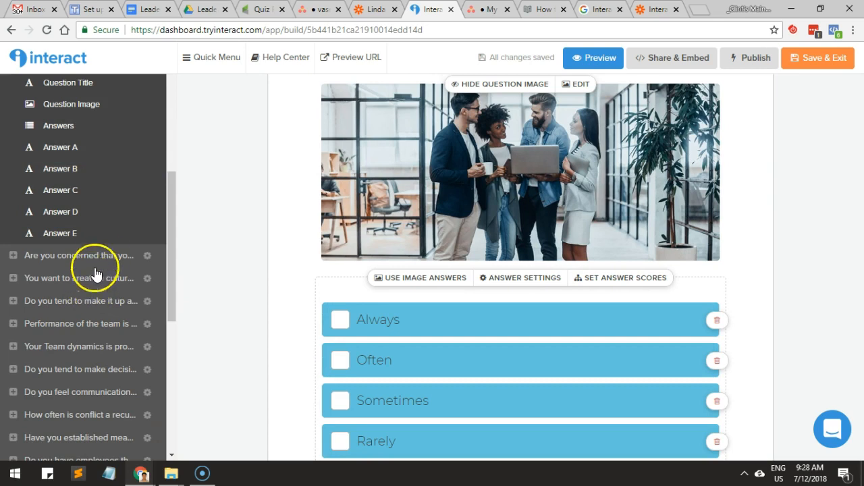
click(100, 256)
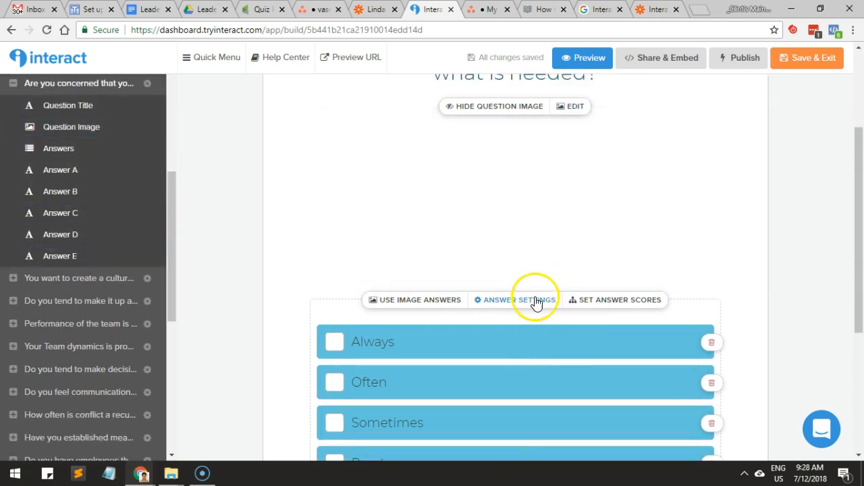
click(610, 300)
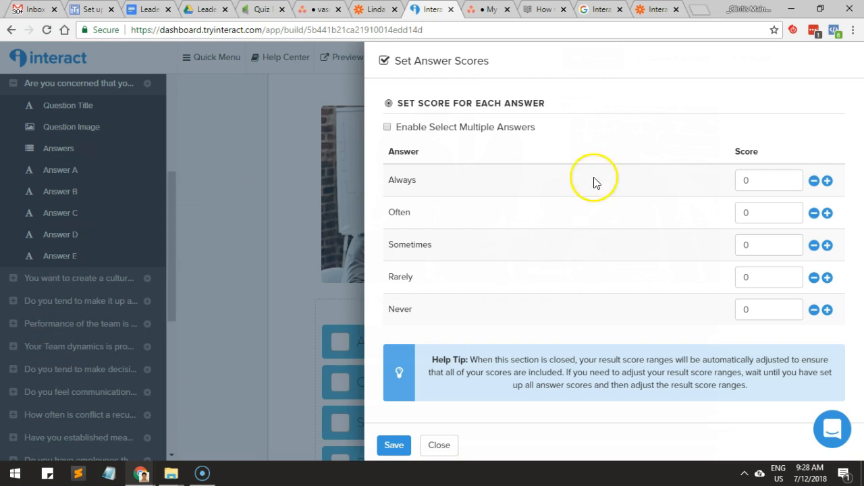
click(753, 313)
click(827, 309)
click(828, 278)
click(827, 247)
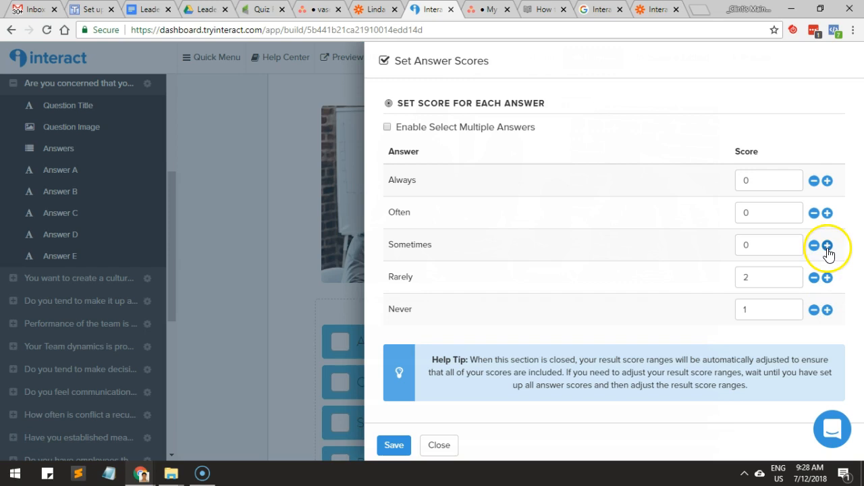
click(826, 246)
text(4)
click(763, 177)
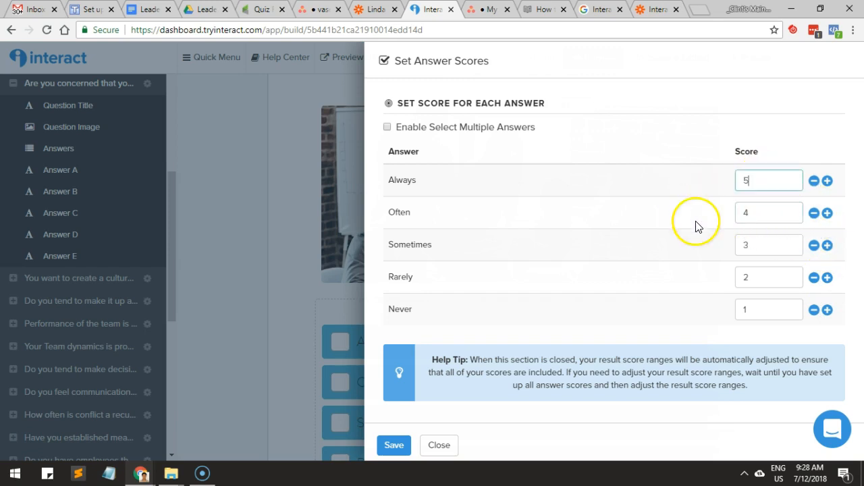
click(394, 447)
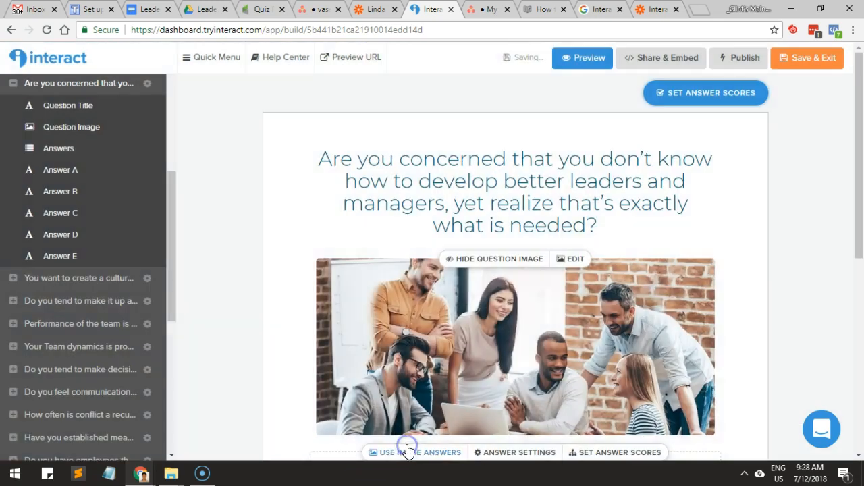
Open the quiz's third question, on creating a culture of accountability, and look it up in the Leadership Quiz document.
click(144, 279)
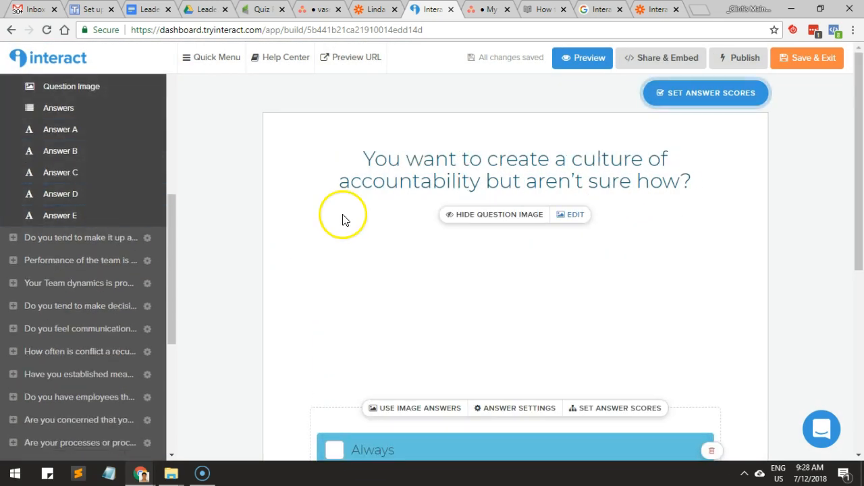
click(259, 10)
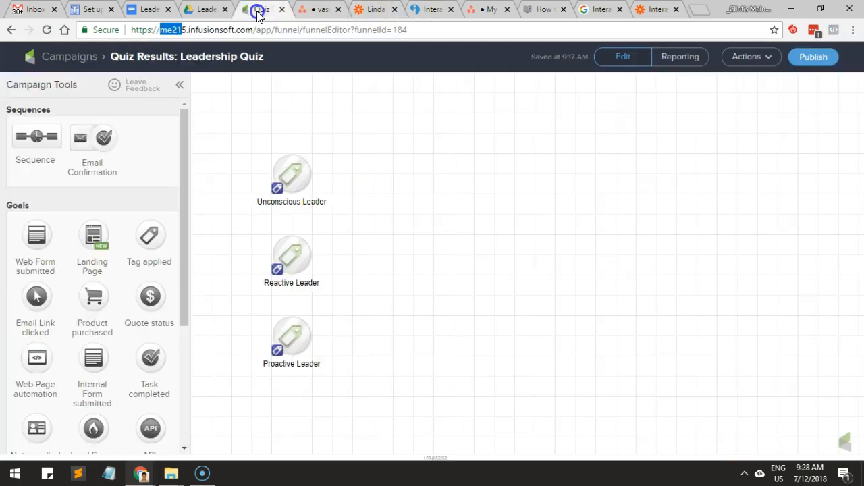
click(201, 11)
click(145, 10)
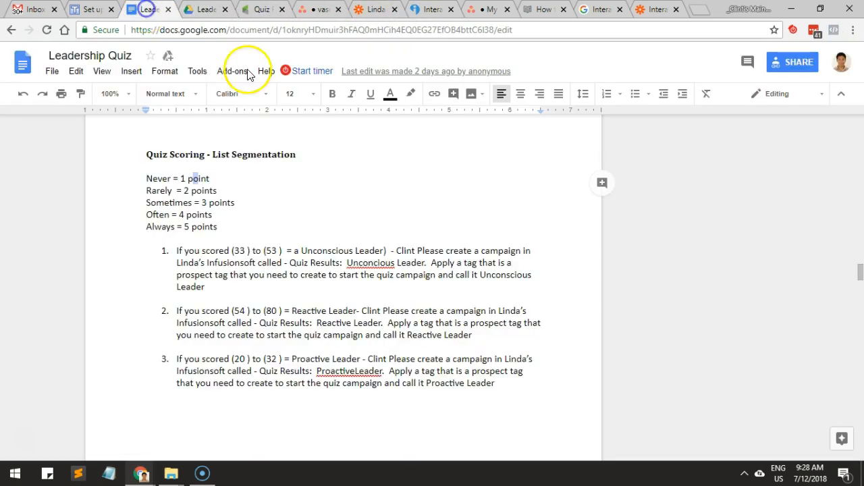
scroll(417, 242, up, 4)
scroll(416, 236, up, 18)
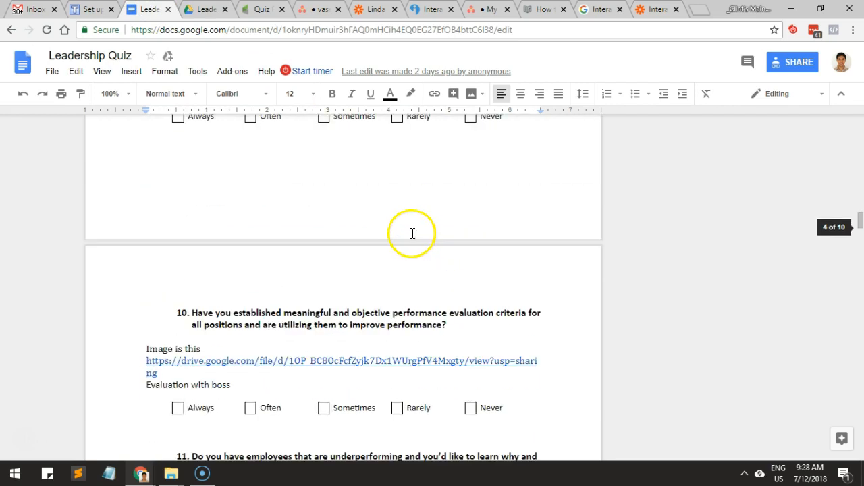
scroll(413, 231, up, 6)
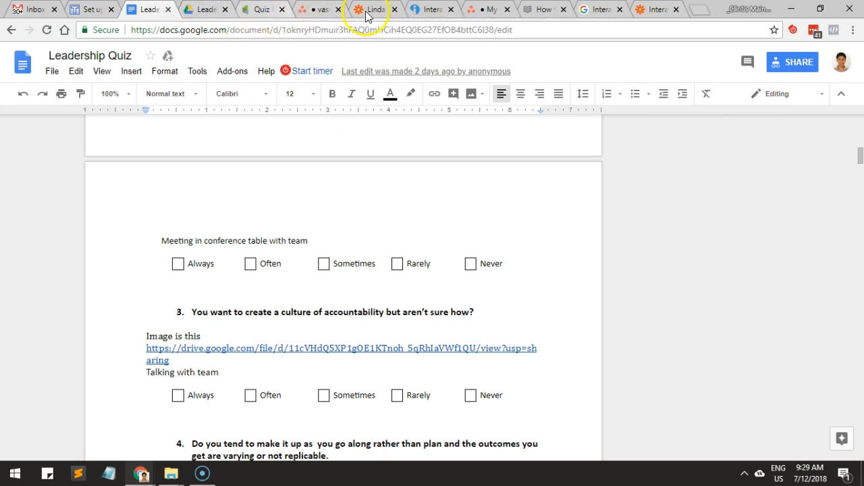
Switch back to the Interact quiz editor and score the third question Always 5, Often 4, Sometimes 3, Rarely 2, Never 1, saving the scores.
click(421, 9)
scroll(525, 199, down, 3)
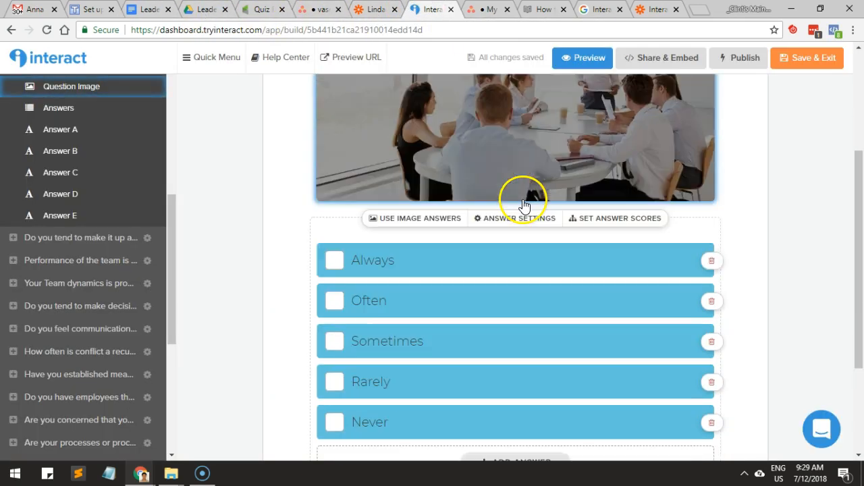
click(606, 219)
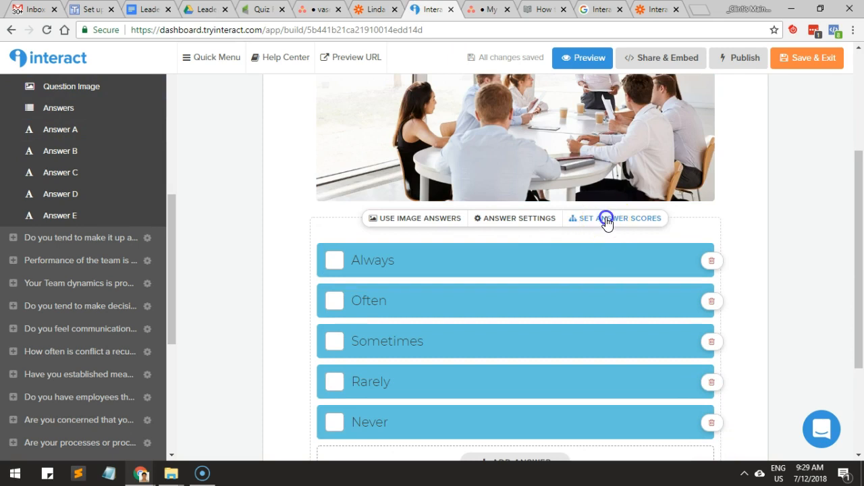
click(828, 311)
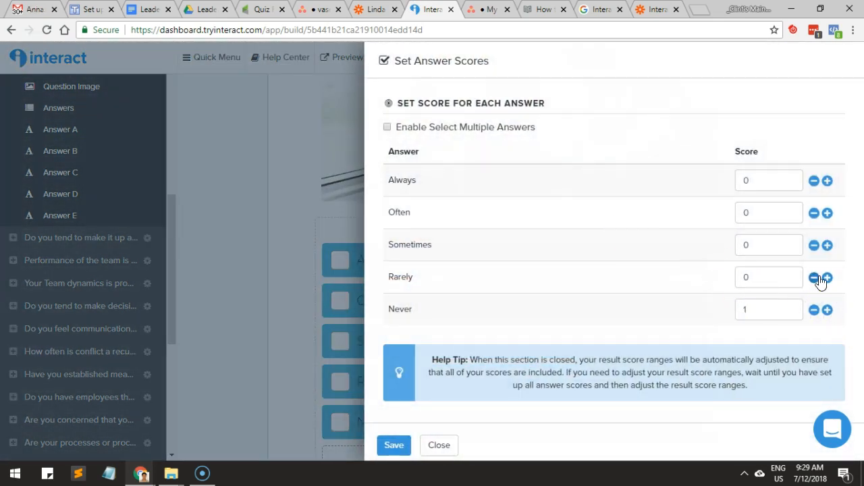
click(828, 246)
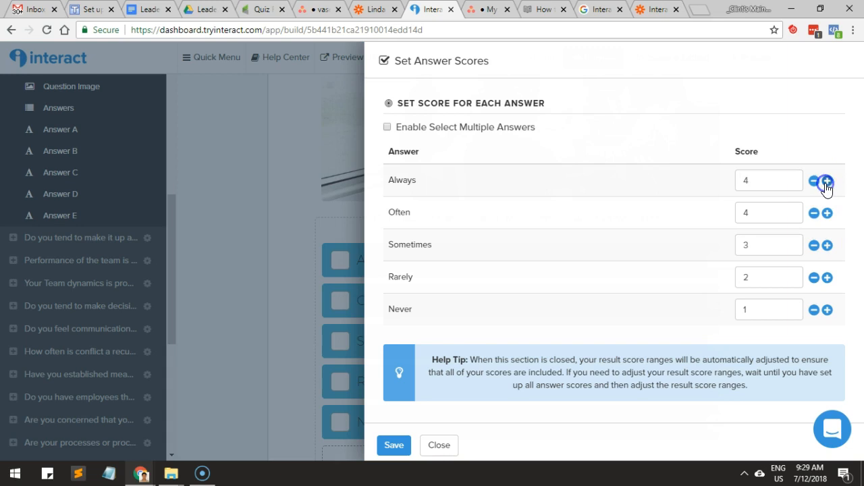
click(391, 446)
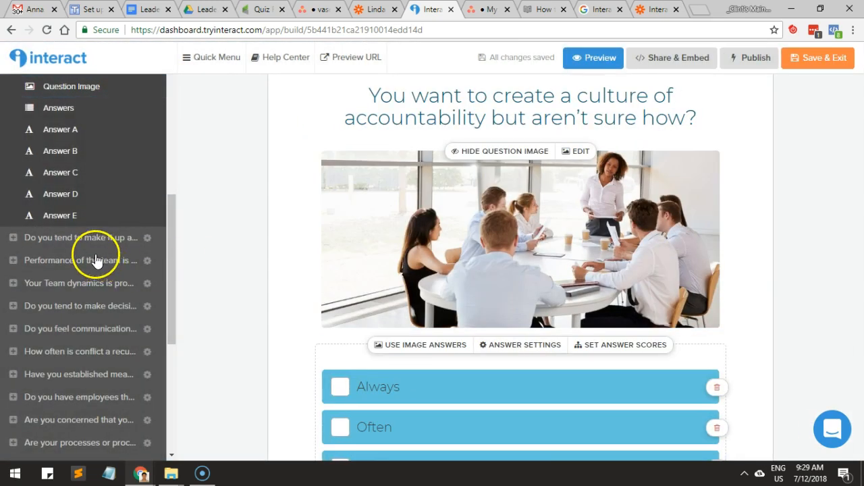
Score the "Do you tend to make it up as you go along" question Always 5, Often 4, Sometimes 3, Rarely 2, Never 1, and save.
click(57, 238)
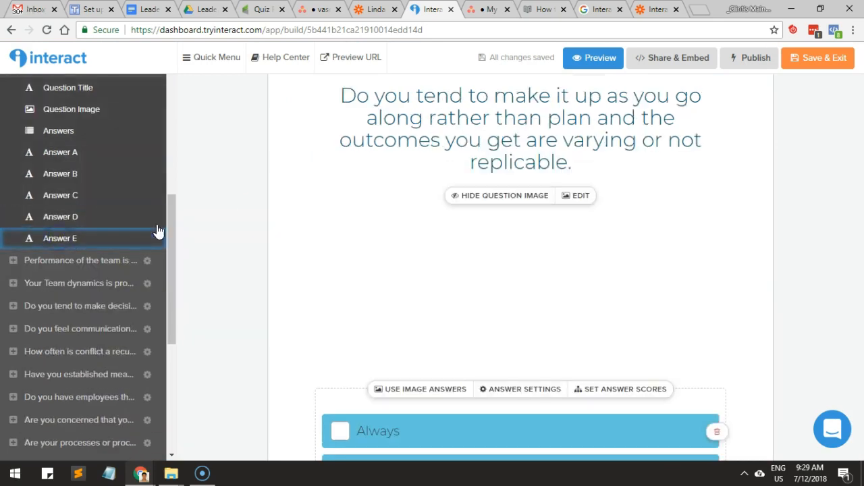
scroll(593, 207, down, 1)
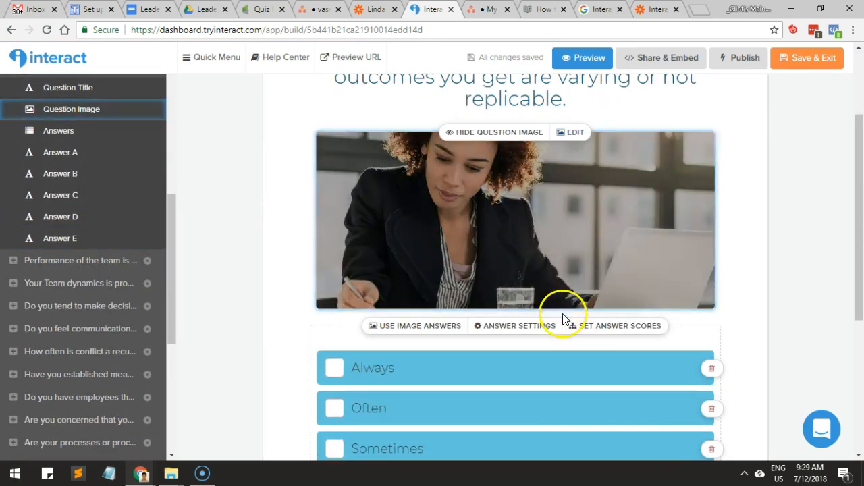
click(600, 327)
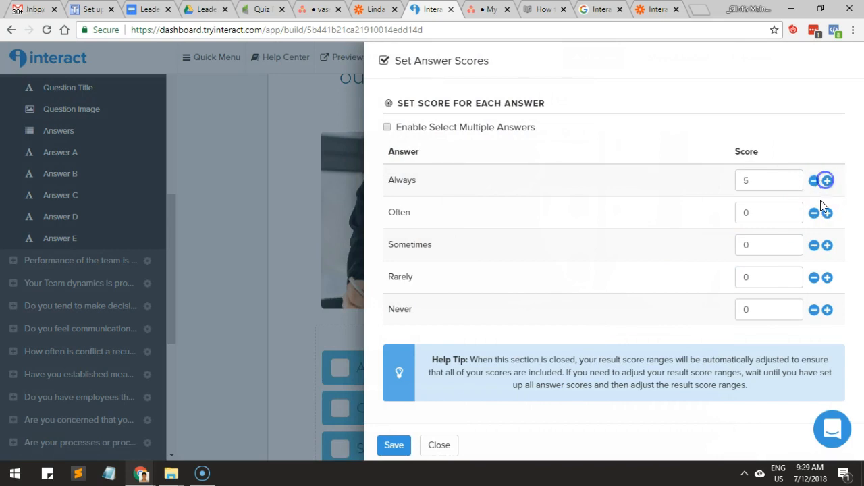
click(826, 213)
click(826, 246)
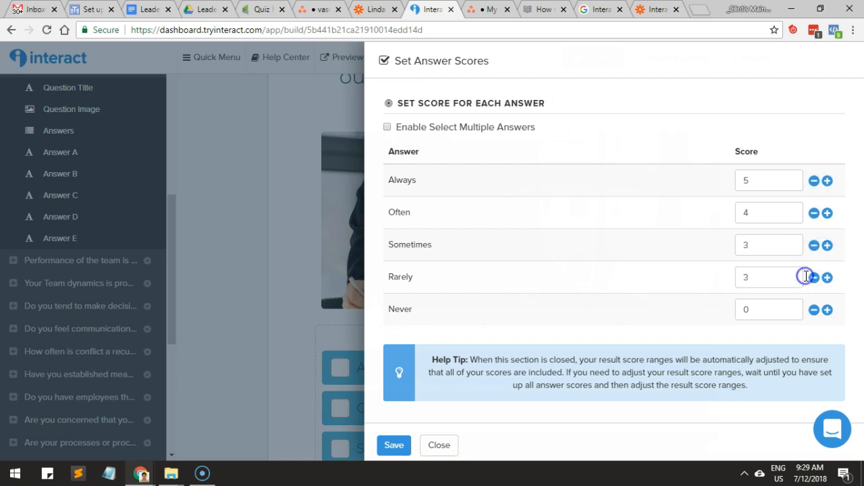
click(827, 309)
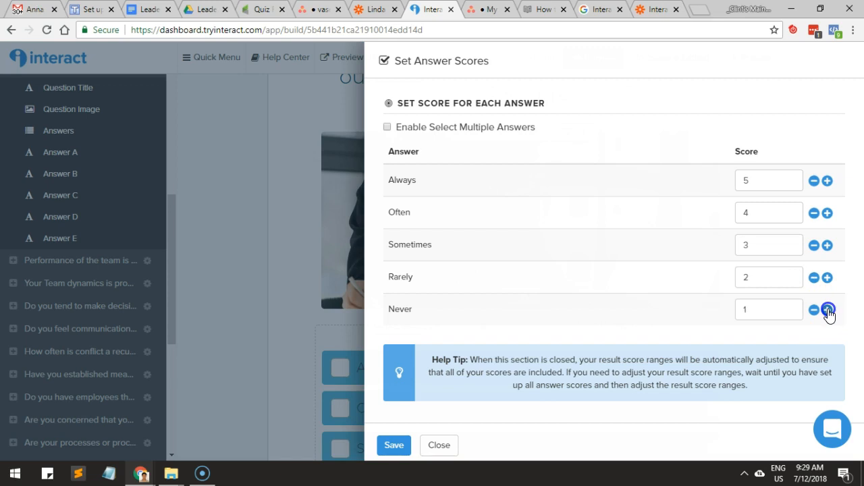
click(392, 447)
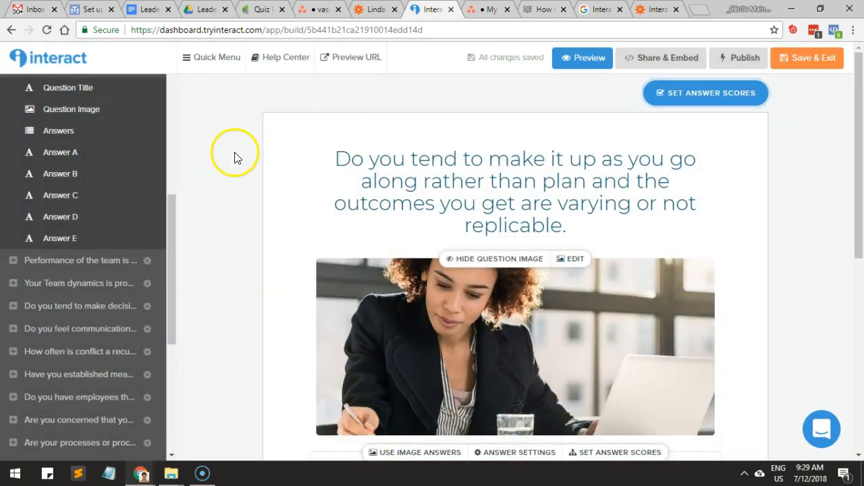
Open the answer scores of the fifth question, about team performance and having the right people in the right roles.
scroll(108, 236, up, 3)
scroll(98, 226, down, 1)
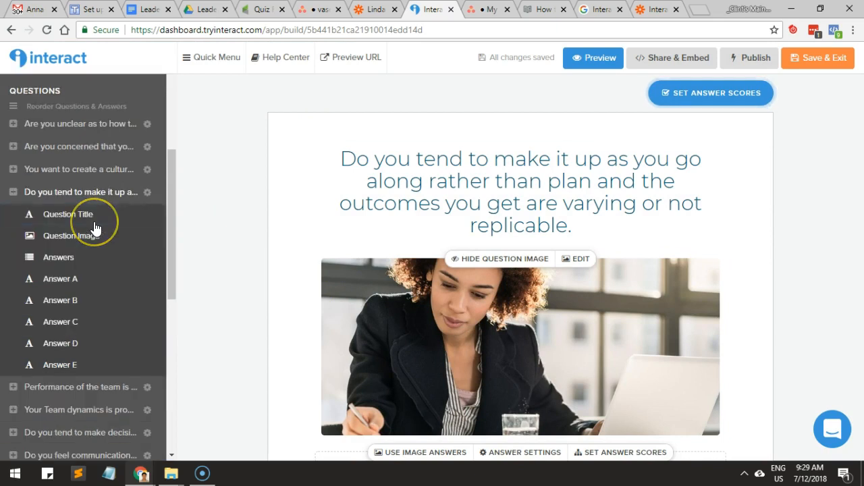
scroll(88, 222, down, 3)
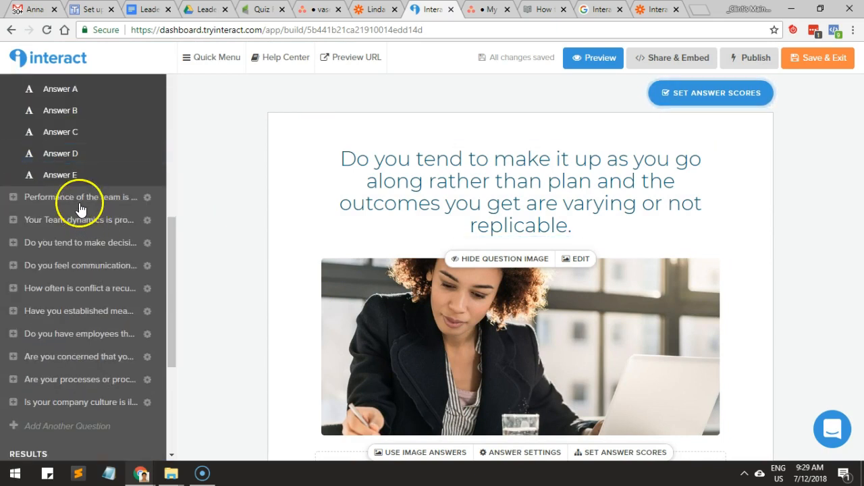
click(76, 197)
scroll(521, 280, down, 2)
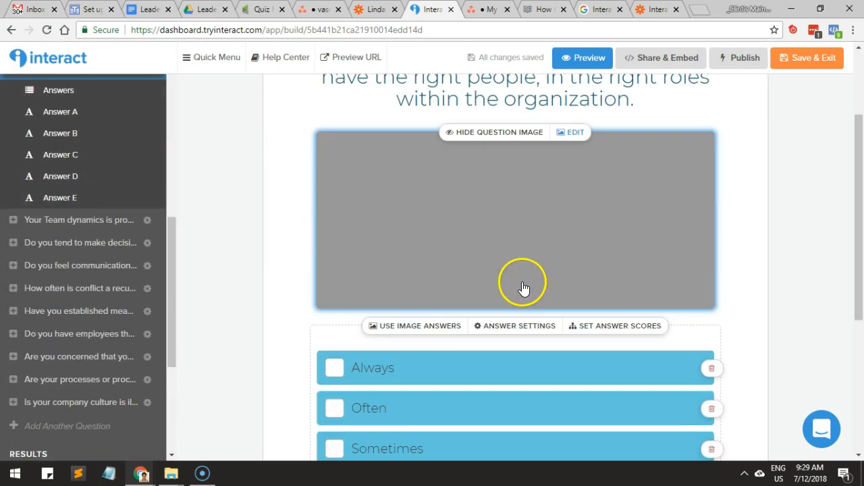
click(607, 327)
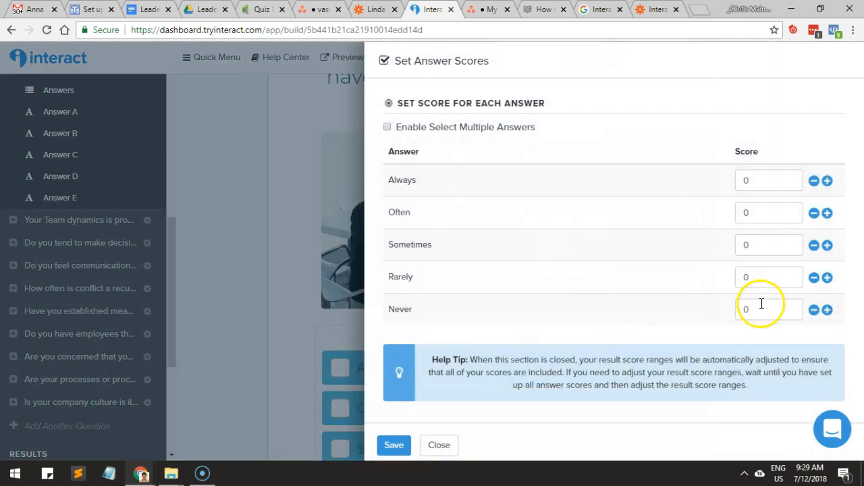
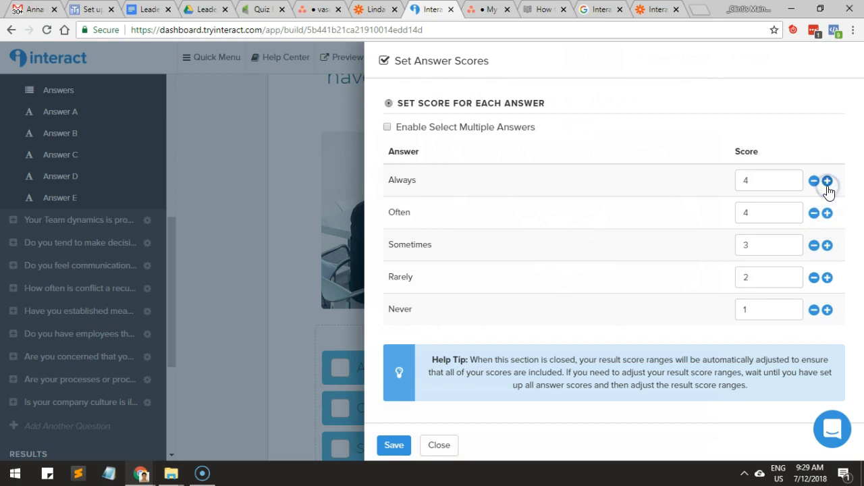
Save the team performance question's answer scores as Always 5, Often 4, Sometimes 3, Rarely 2, Never 1.
click(398, 446)
scroll(73, 264, up, 2)
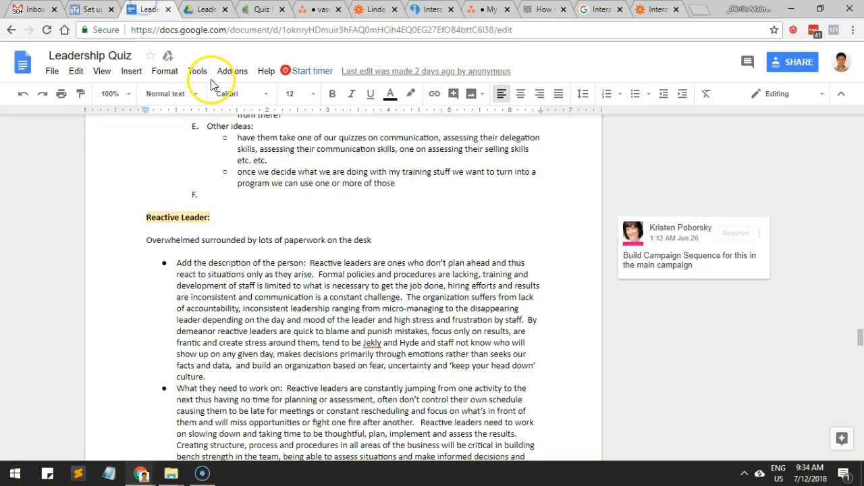
scroll(294, 203, up, 3)
scroll(294, 203, up, 6)
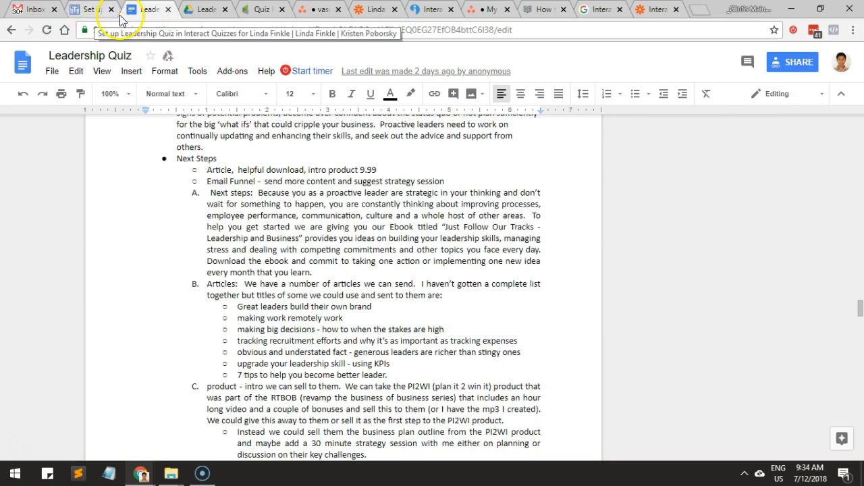
Switch back to the Interact quiz editor and score the team dynamics question Always 5, Often 4, Sometimes 3, Rarely 2, Never 1, saving the scores.
click(425, 10)
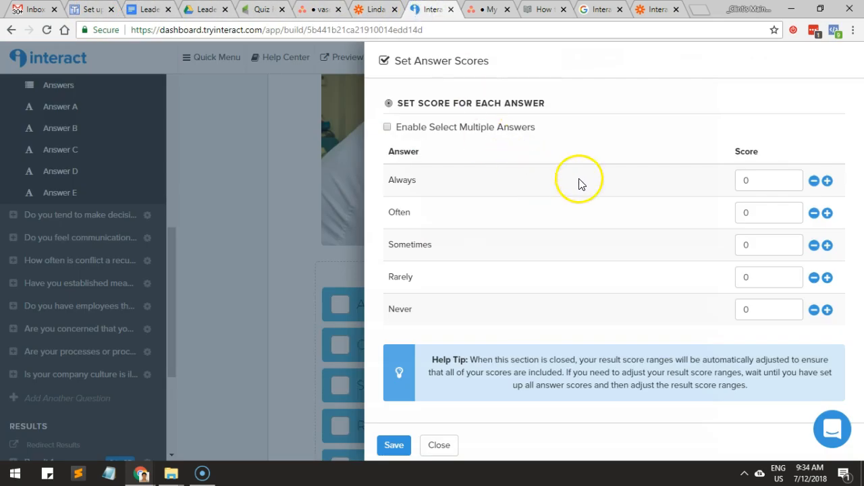
click(734, 213)
text(4)
click(729, 245)
text(3)
click(738, 278)
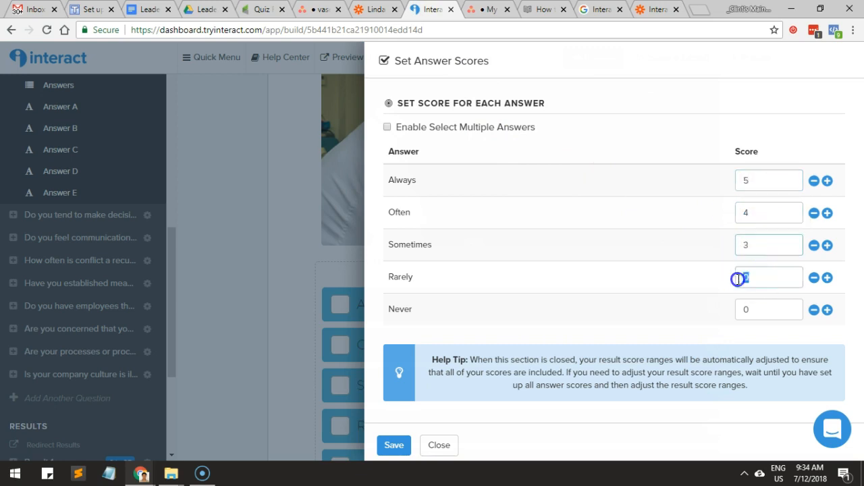
text(2)
click(746, 317)
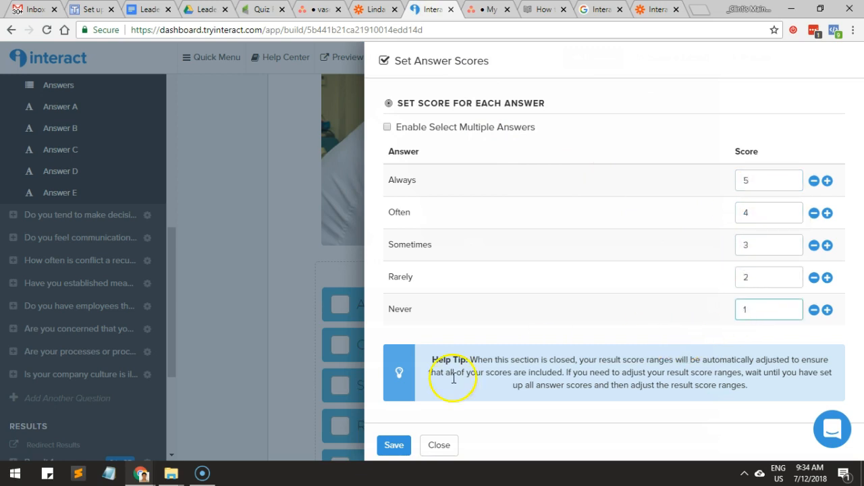
click(393, 446)
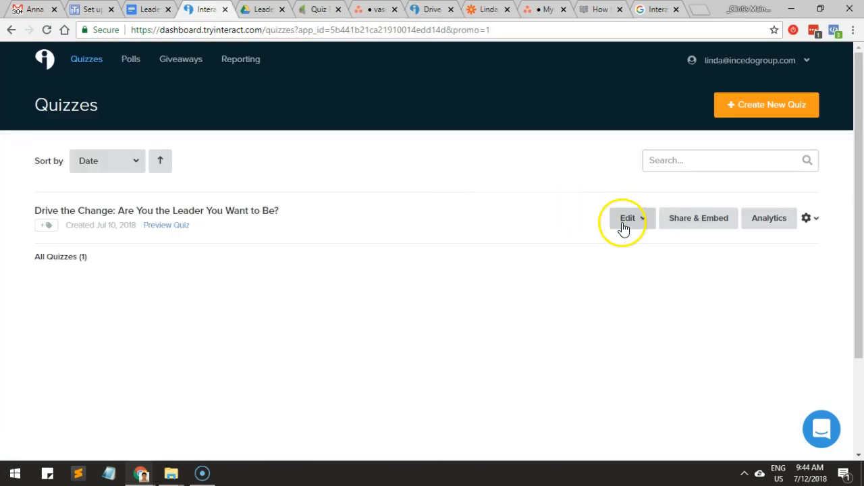
Open the email list integration of the Drive the Change quiz in the builder and check its Zapier connection.
click(623, 226)
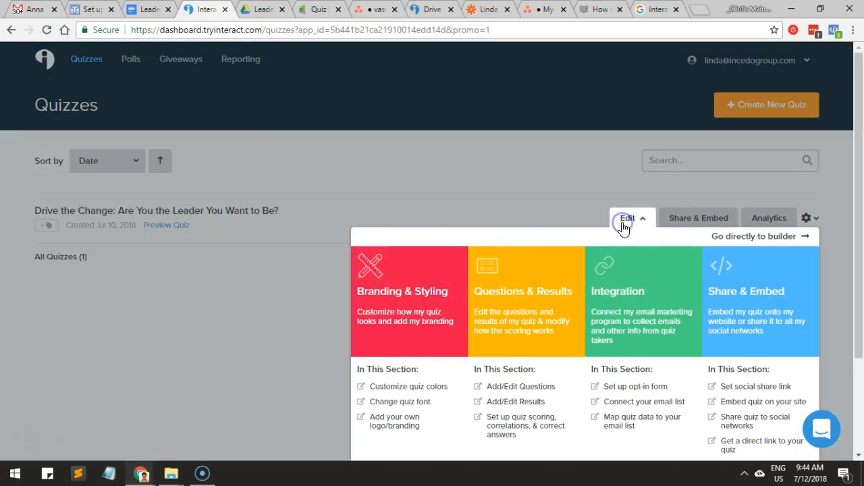
scroll(616, 304, down, 2)
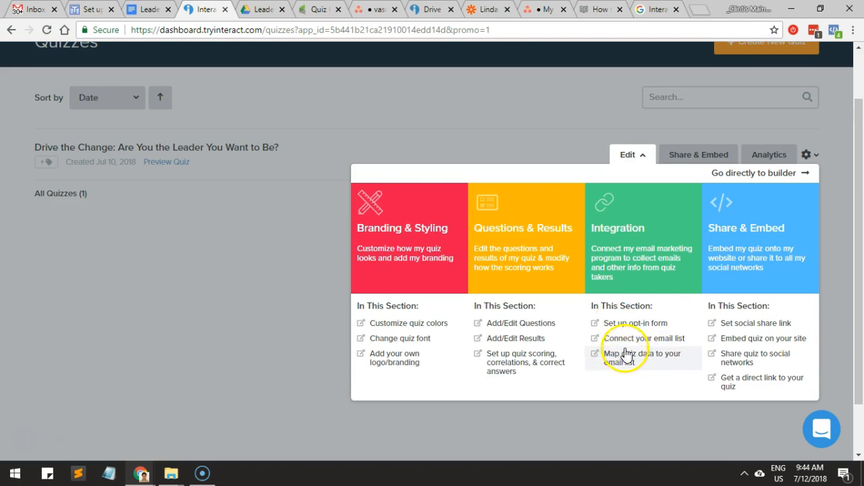
click(625, 340)
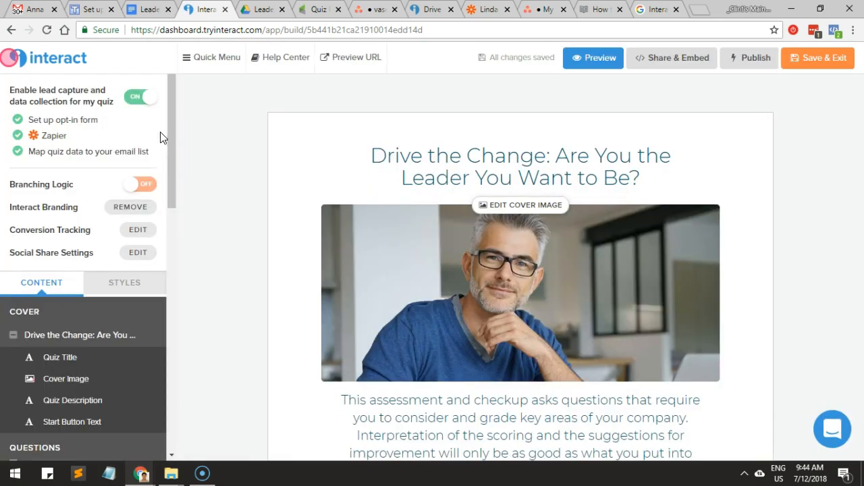
mouse_move(172, 125)
mouse_down()
mouse_move(172, 133)
mouse_move(171, 125)
mouse_up()
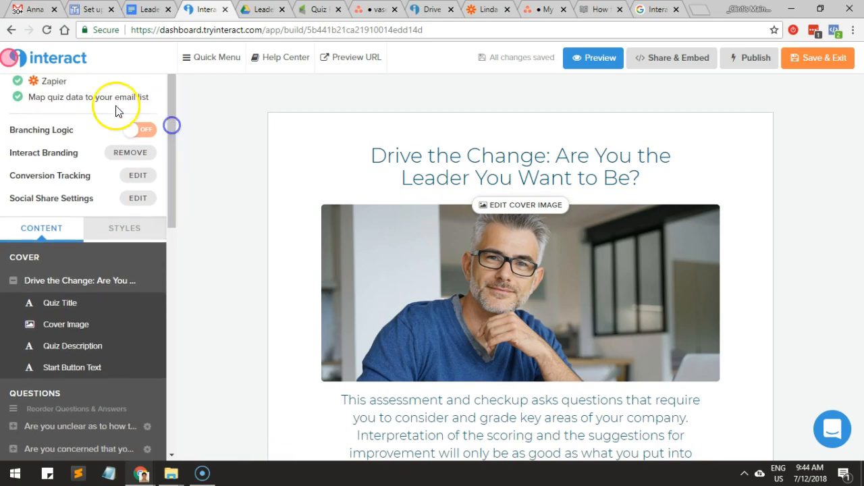
click(68, 106)
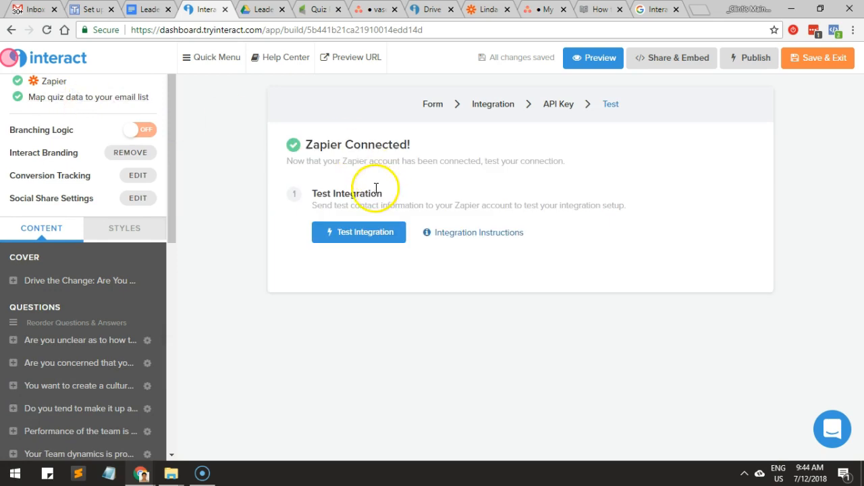
drag(328, 144, 395, 144)
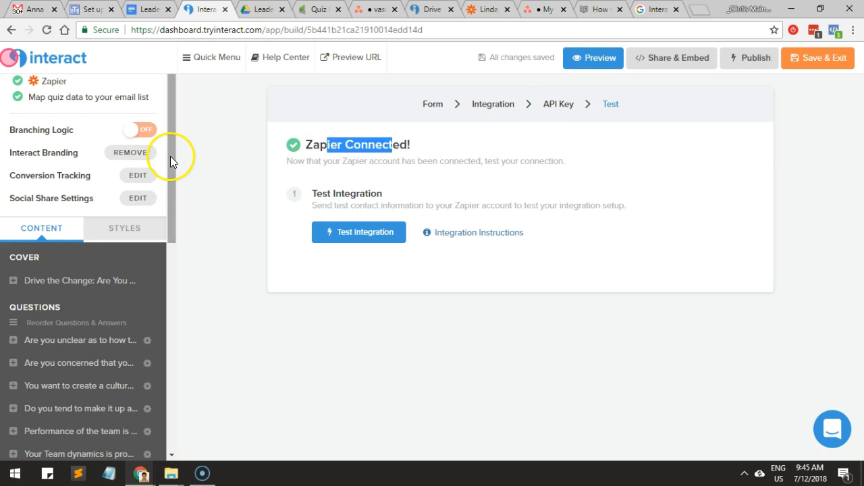
Open the answer scores of the question about processes with little or no oversight, set Always to 5, and save.
drag(170, 156, 166, 167)
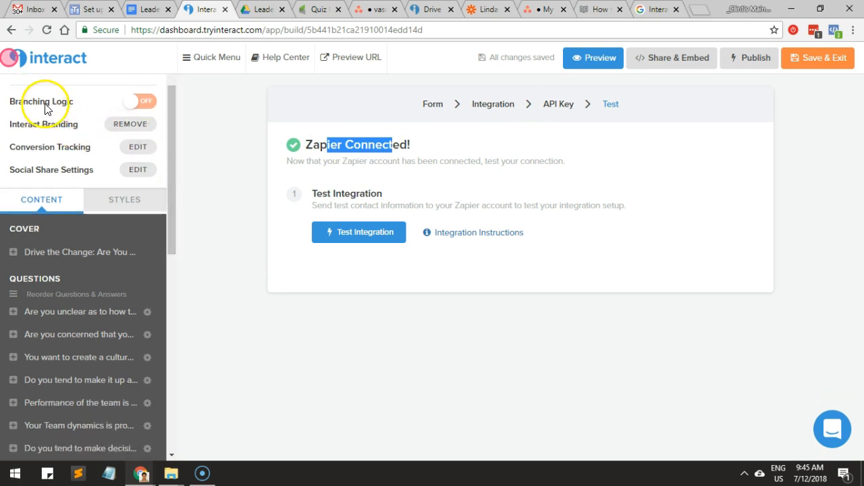
drag(172, 135, 167, 255)
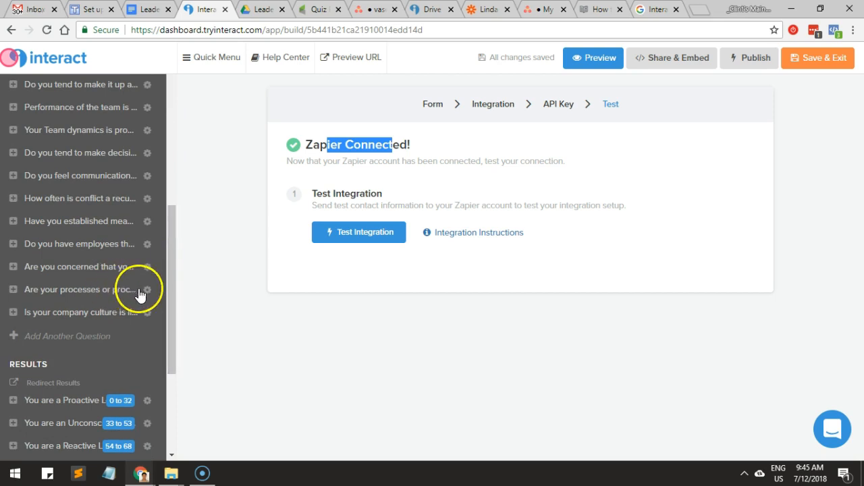
click(110, 298)
scroll(499, 297, down, 2)
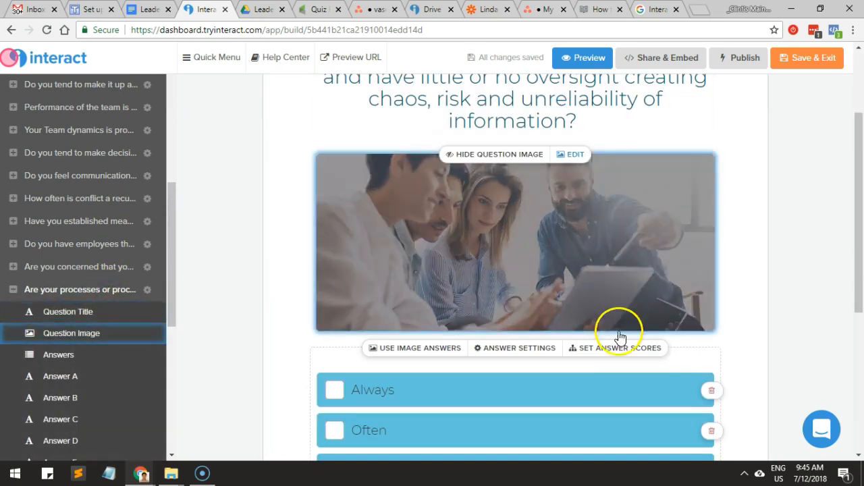
click(625, 348)
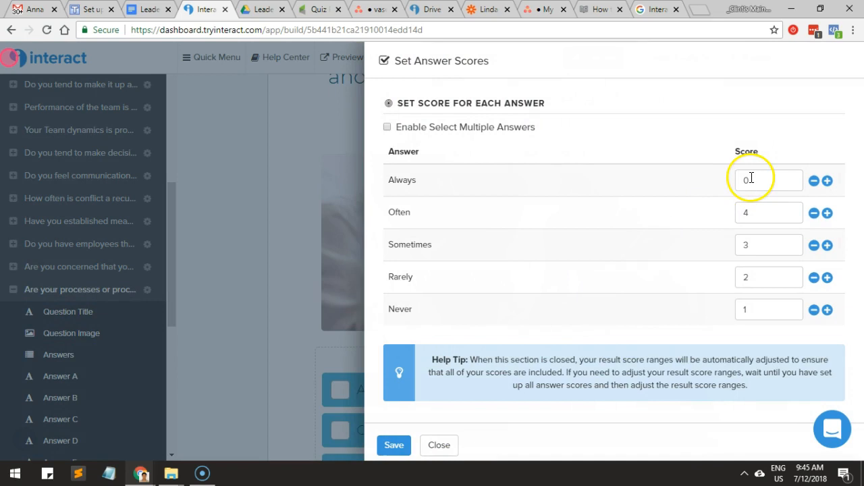
text(5)
click(390, 448)
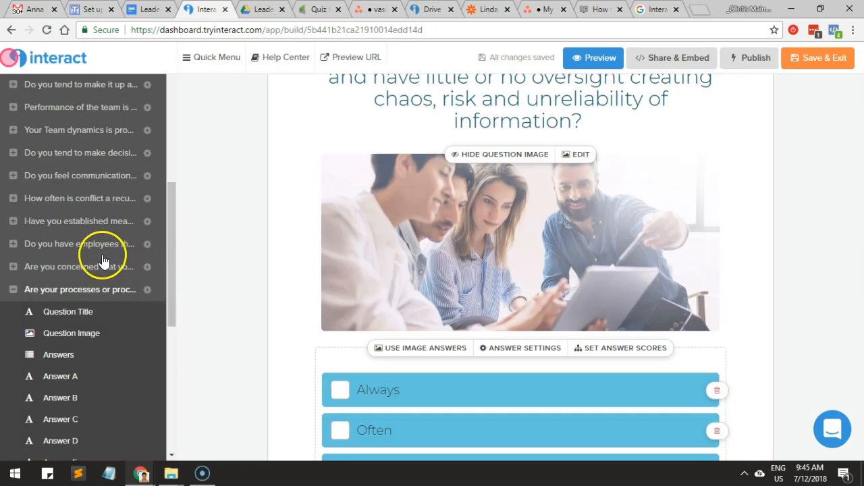
Check the answer scores of the question about building bench strength and close them without changes.
click(95, 267)
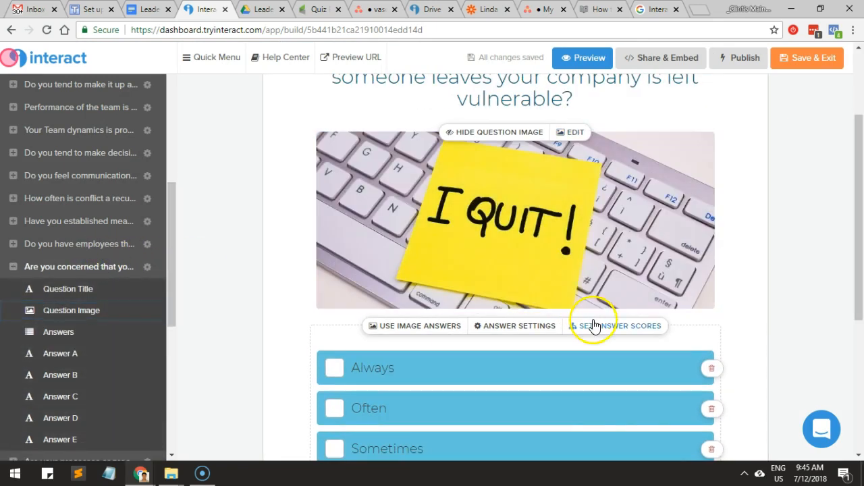
click(597, 325)
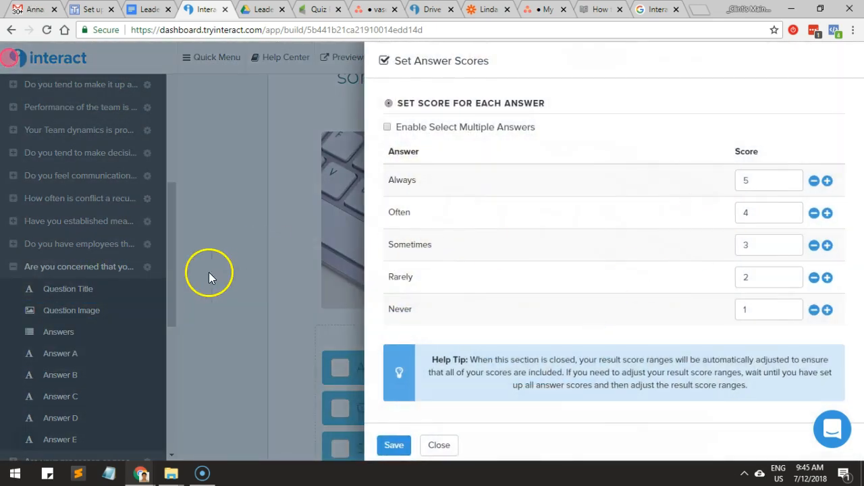
click(209, 272)
Check the answer scores of the company culture question and the score ranges of the three leader results.
scroll(121, 318, down, 4)
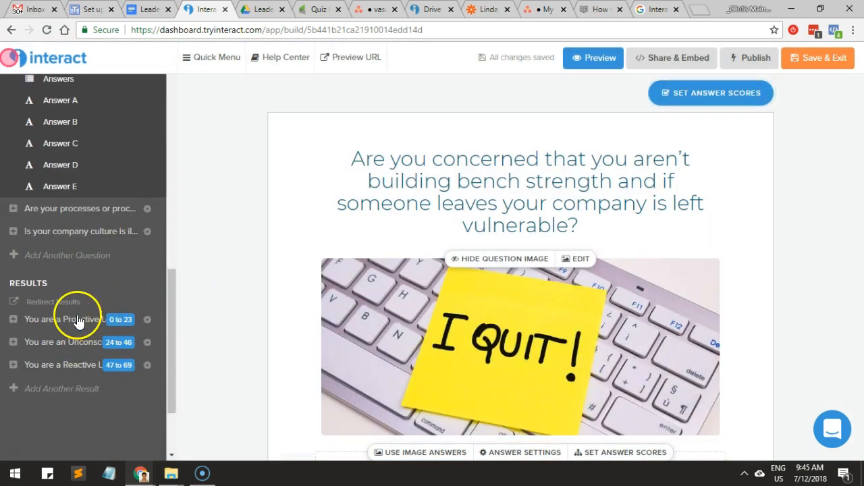
click(81, 234)
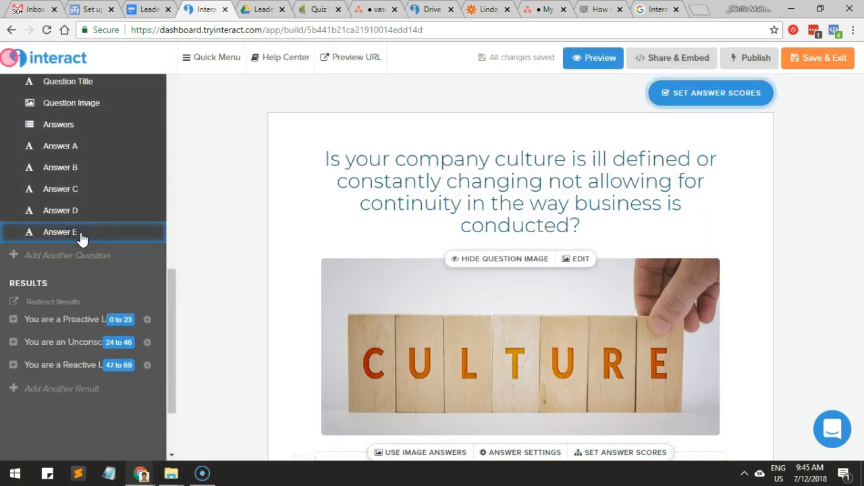
scroll(665, 271, down, 2)
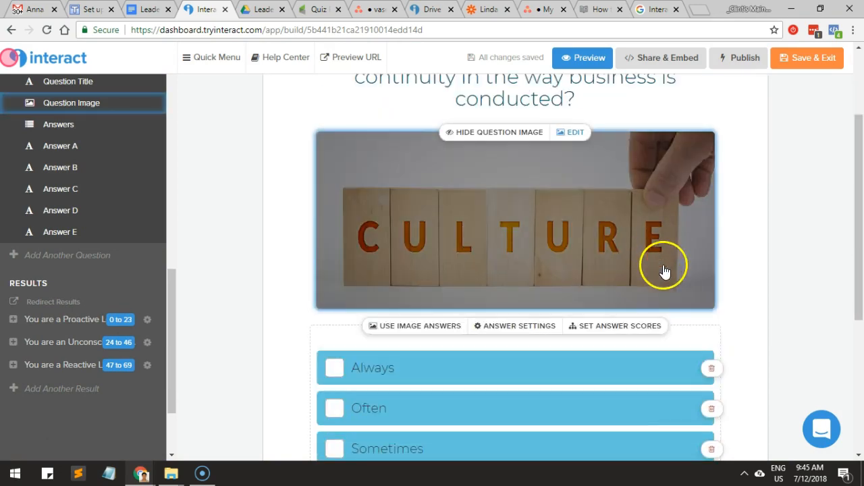
click(620, 326)
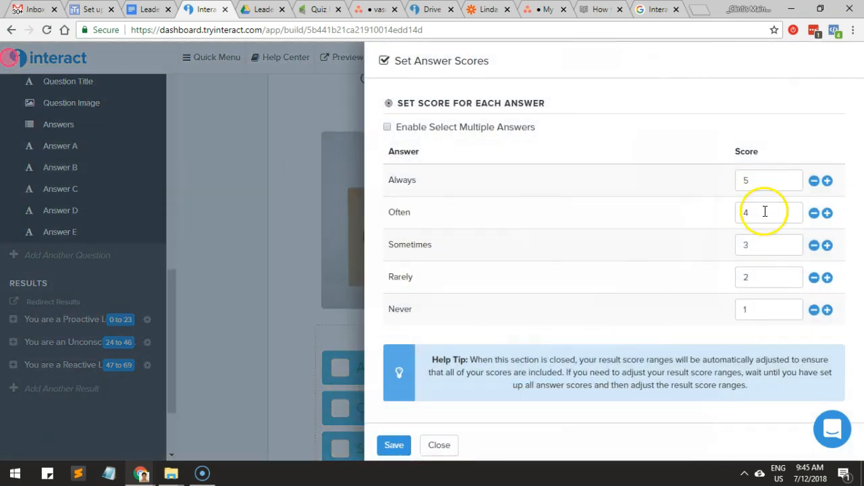
click(307, 298)
scroll(64, 322, up, 3)
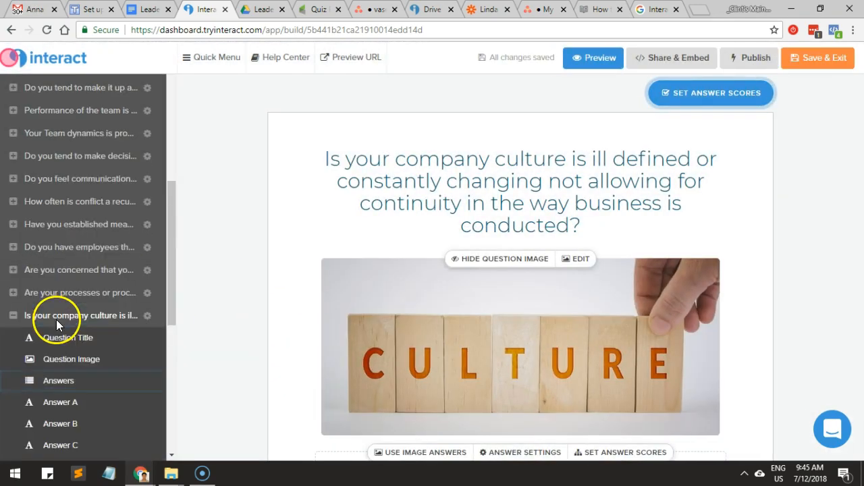
scroll(58, 308, down, 2)
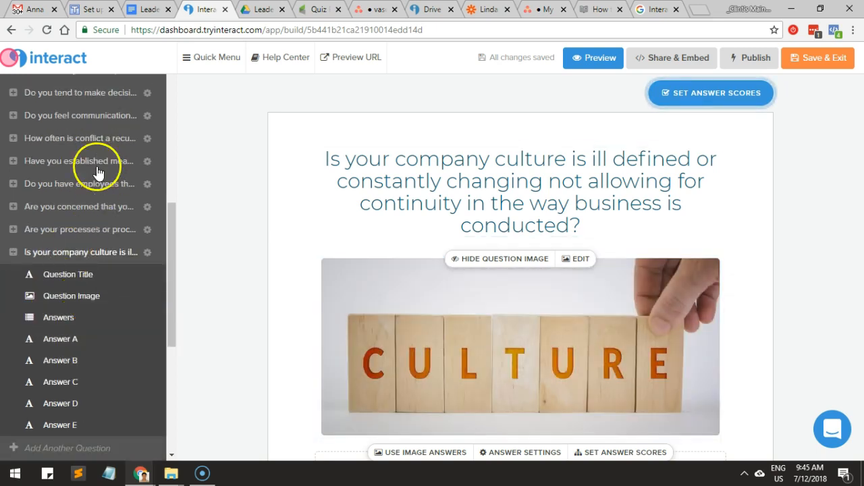
scroll(96, 153, down, 2)
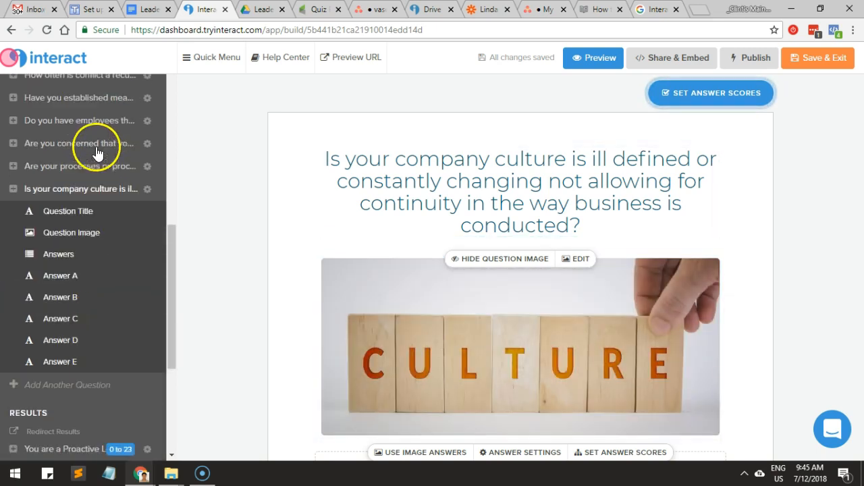
scroll(96, 152, down, 2)
scroll(96, 111, down, 2)
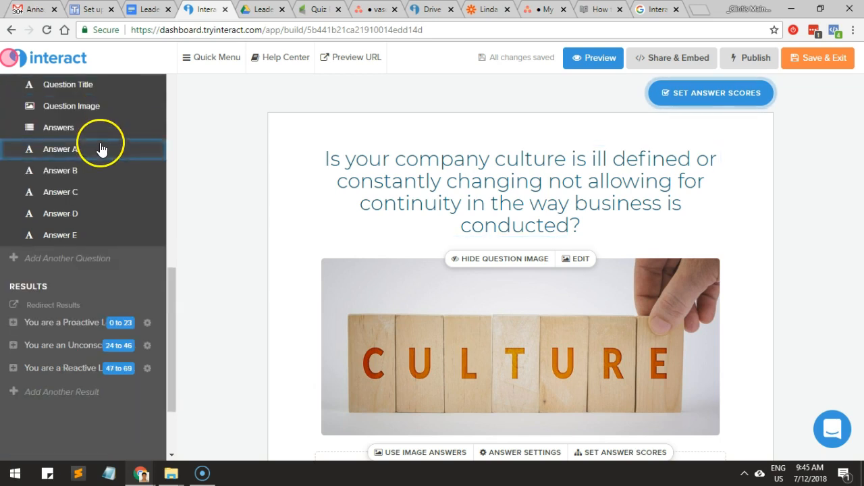
scroll(93, 182, down, 2)
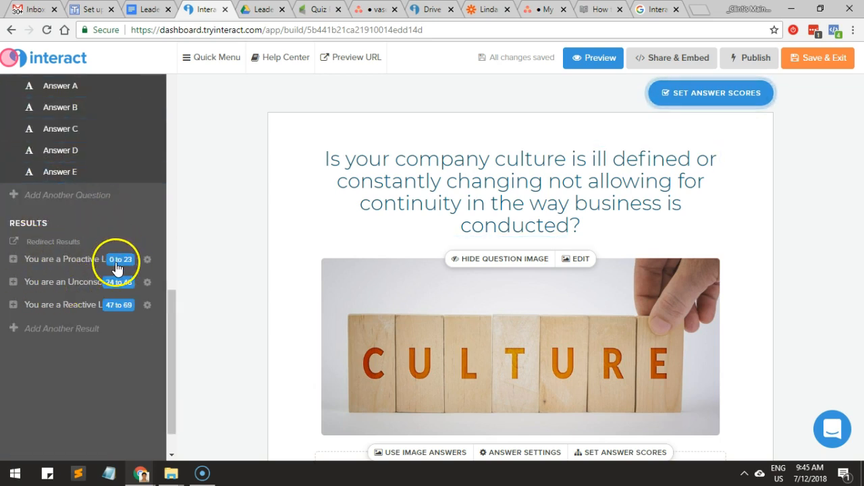
Open the redirect settings for the quiz results, try the redirect option on the three leader results, and close without saving.
click(54, 242)
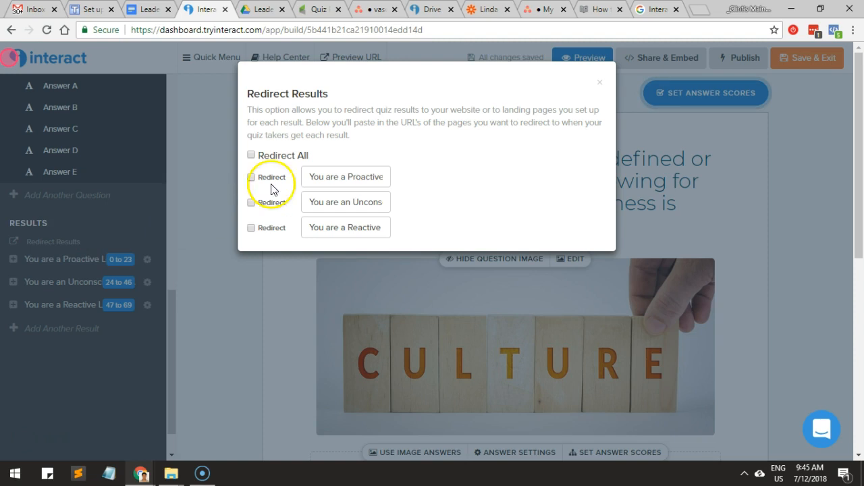
click(251, 179)
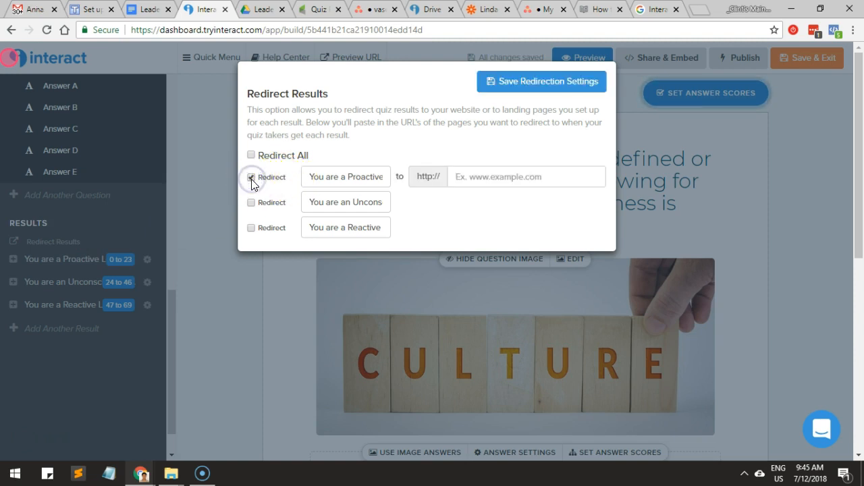
click(251, 179)
click(249, 184)
click(250, 184)
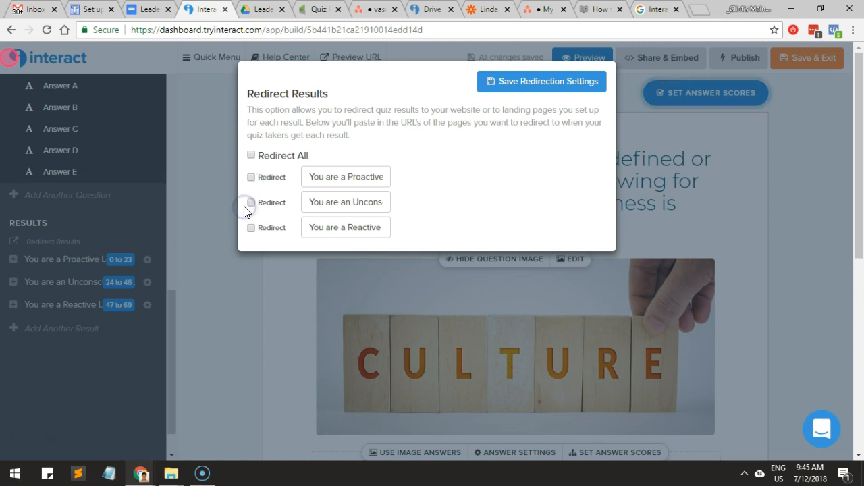
click(254, 181)
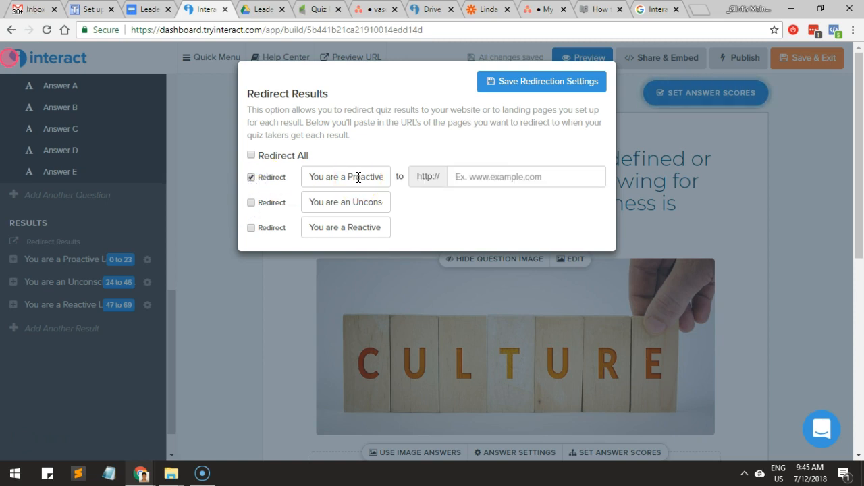
click(251, 203)
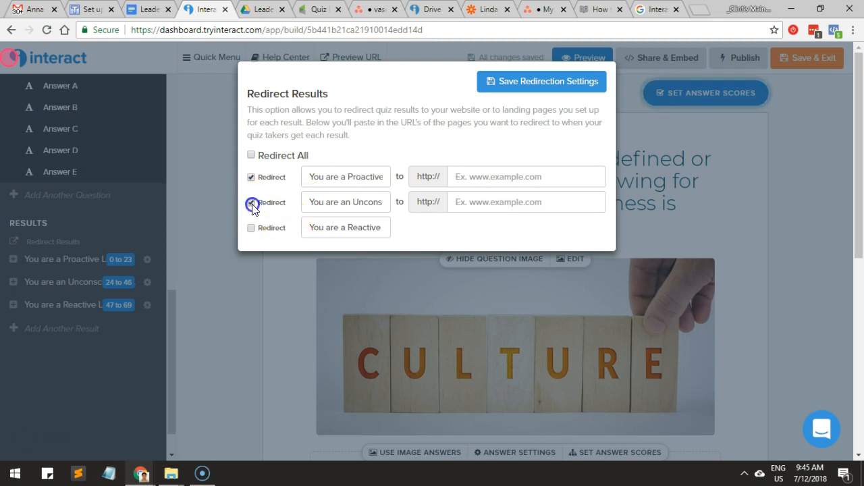
click(252, 204)
click(251, 228)
click(250, 229)
click(247, 183)
click(248, 182)
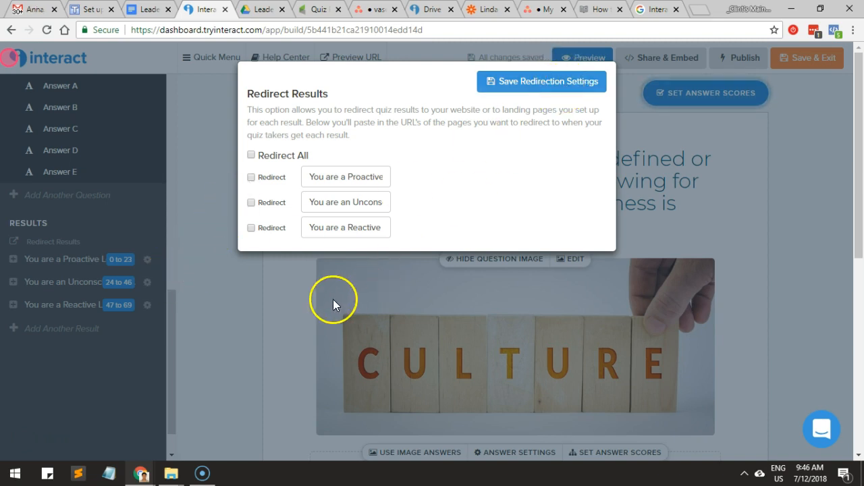
click(281, 290)
scroll(147, 292, up, 2)
scroll(77, 266, down, 1)
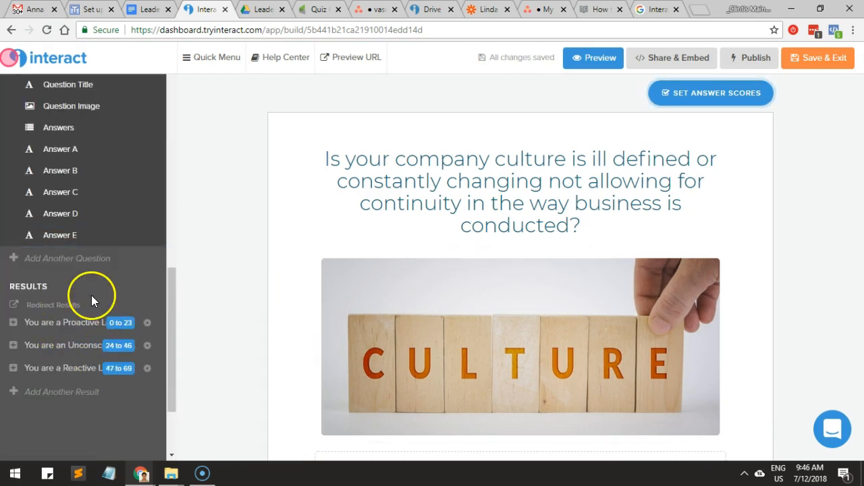
Look up the score ranges for the Unconscious, Reactive and Proactive Leader results in the Leadership Quiz Google Docs document.
click(149, 9)
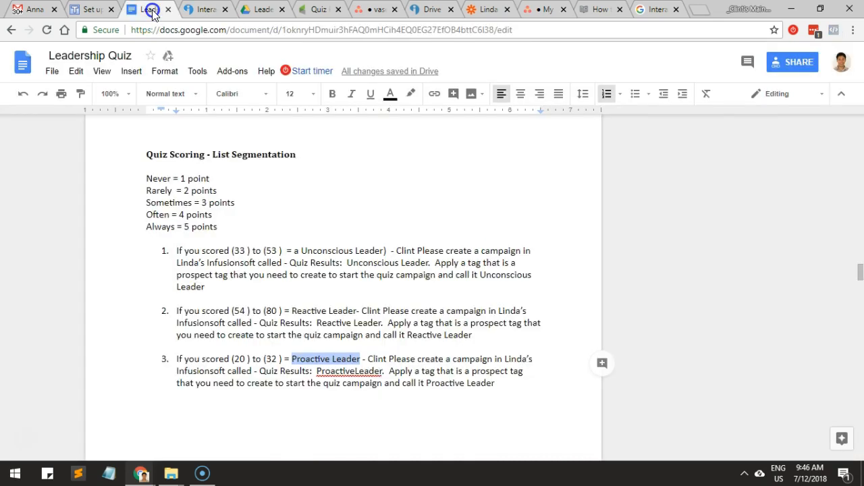
drag(232, 251, 296, 248)
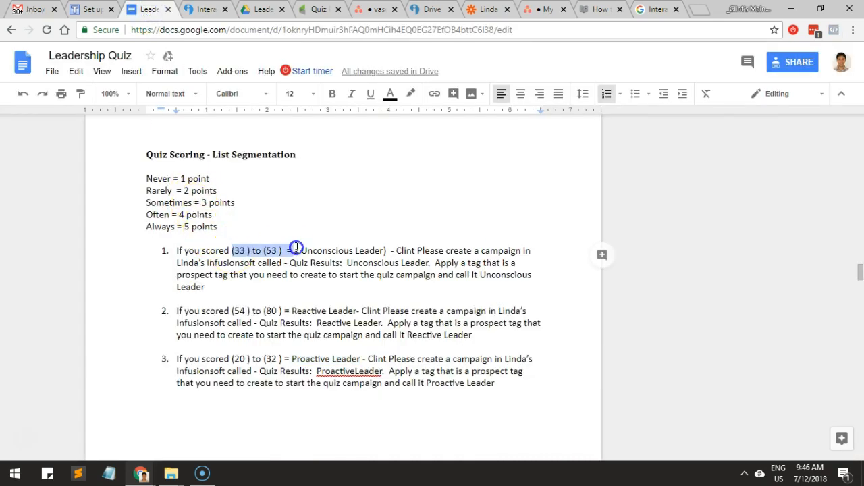
drag(232, 310, 257, 310)
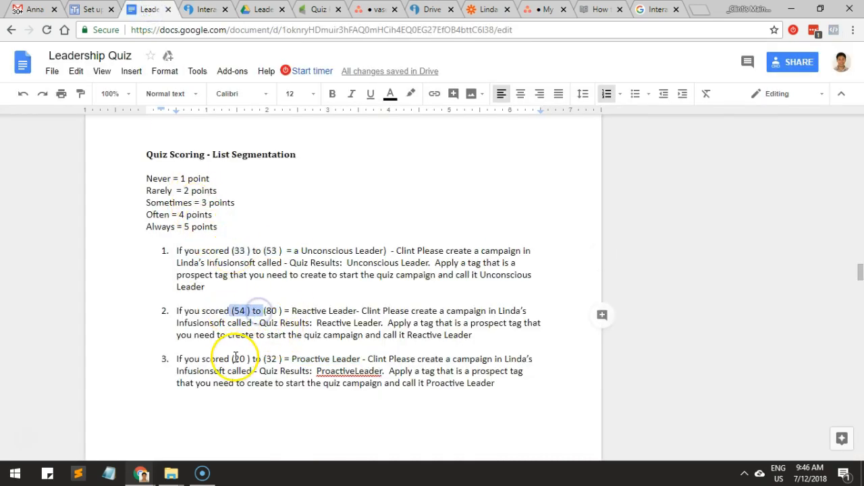
drag(231, 358, 254, 359)
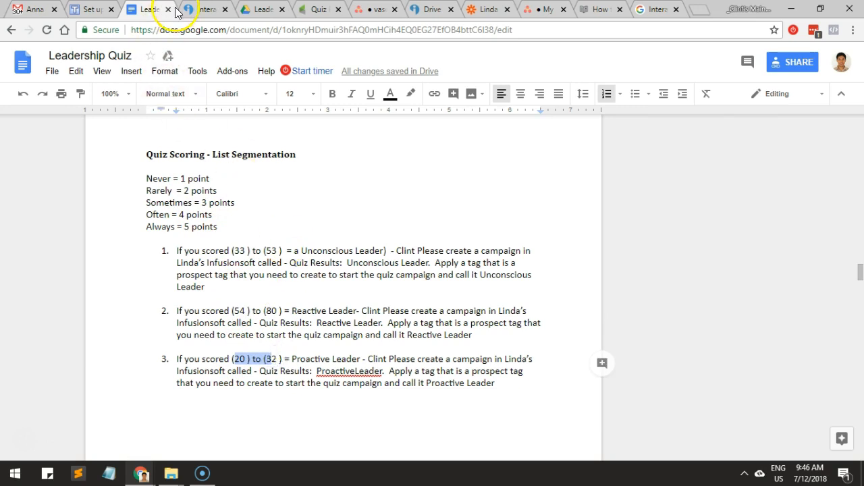
In the Interact quiz builder, set the Proactive Leader result's upper score to 32, as in the scoring document, and save.
click(203, 9)
click(79, 323)
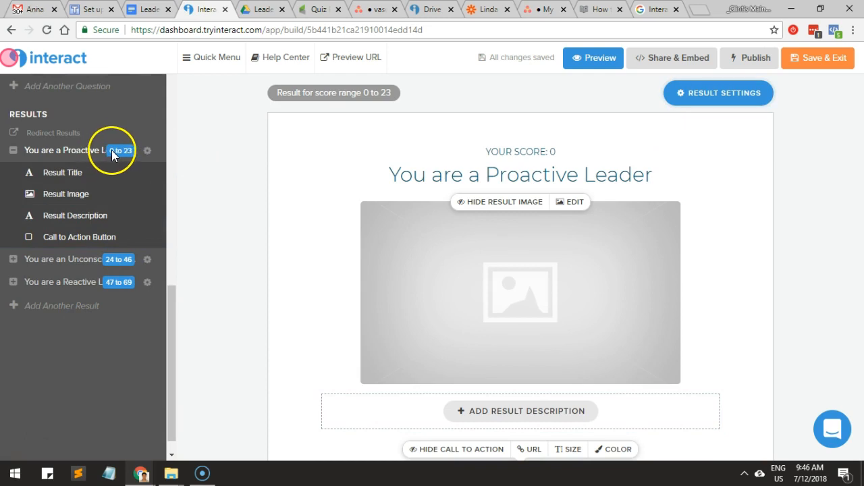
click(680, 99)
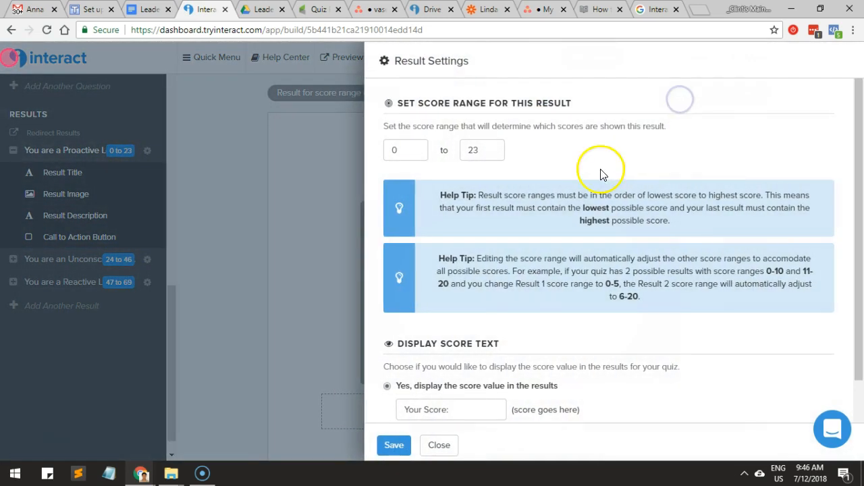
drag(490, 150, 468, 155)
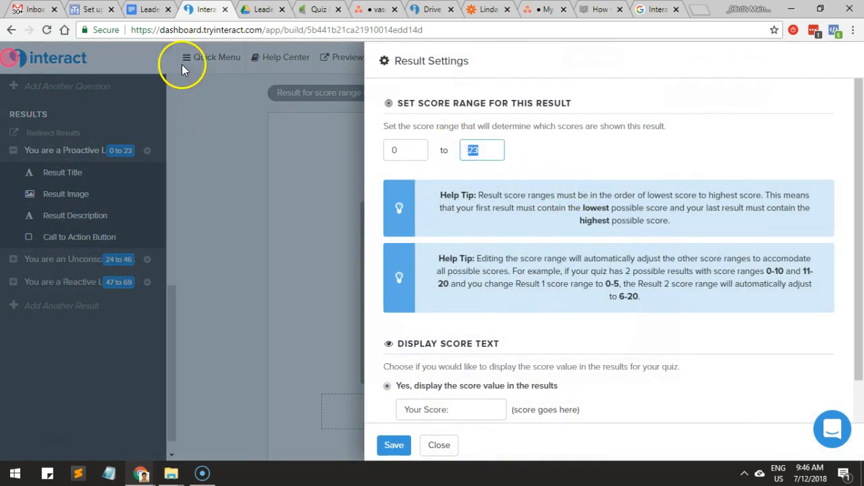
click(144, 8)
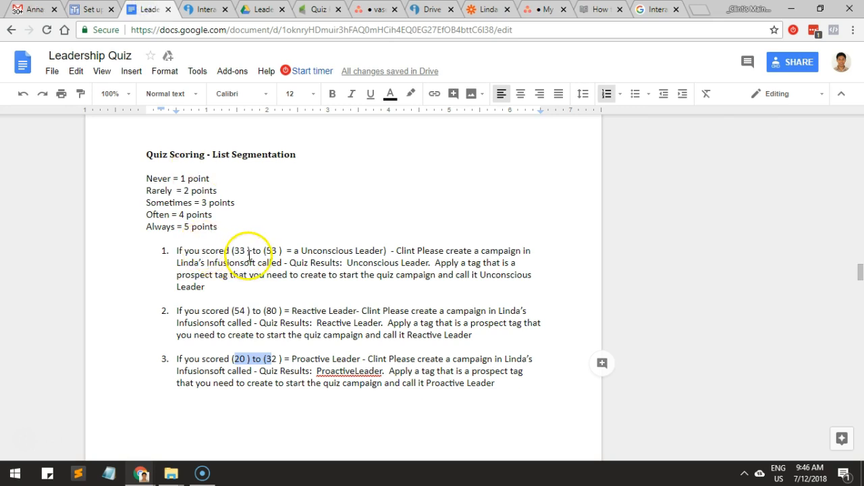
click(215, 9)
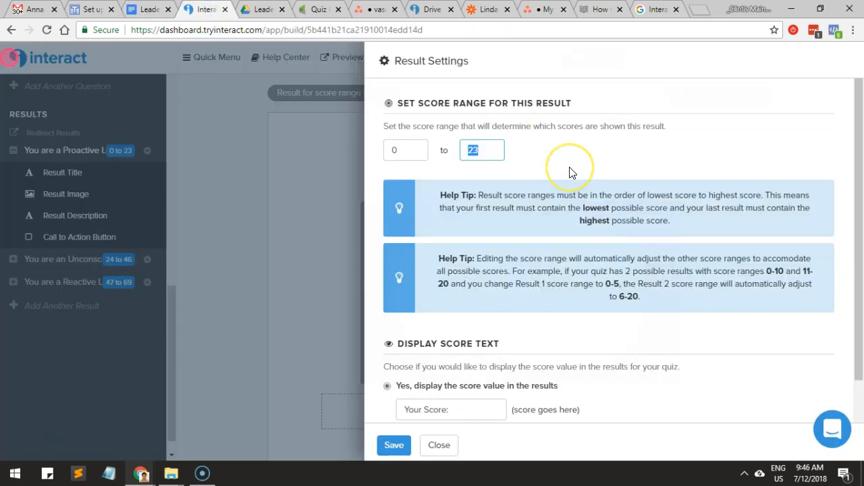
click(144, 8)
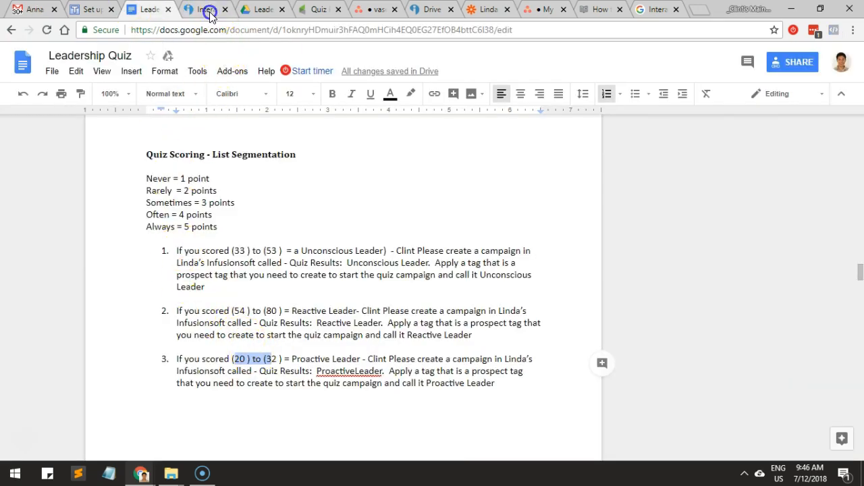
click(209, 10)
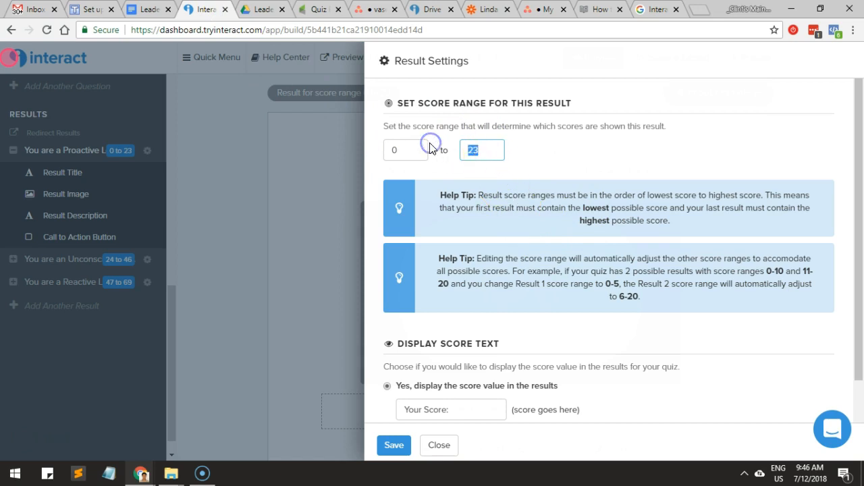
click(393, 445)
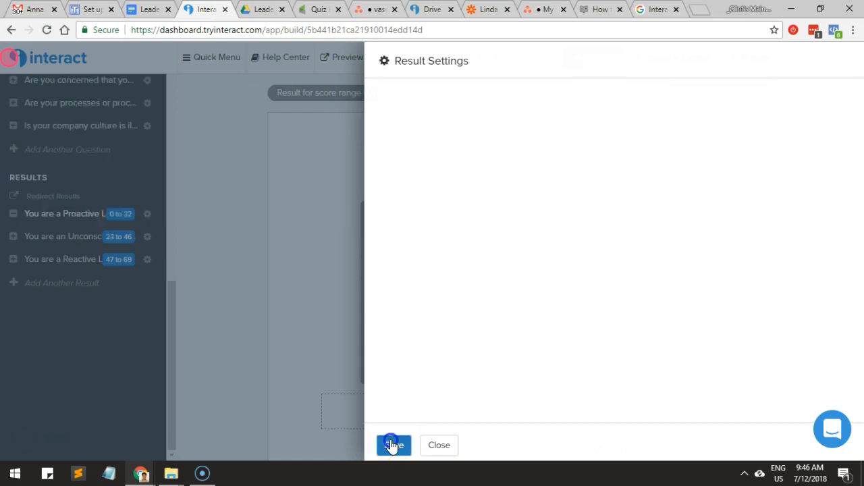
Check the scoring document for the Unconscious Leader range, set that result's upper score to 53 in Interact, and save.
click(153, 9)
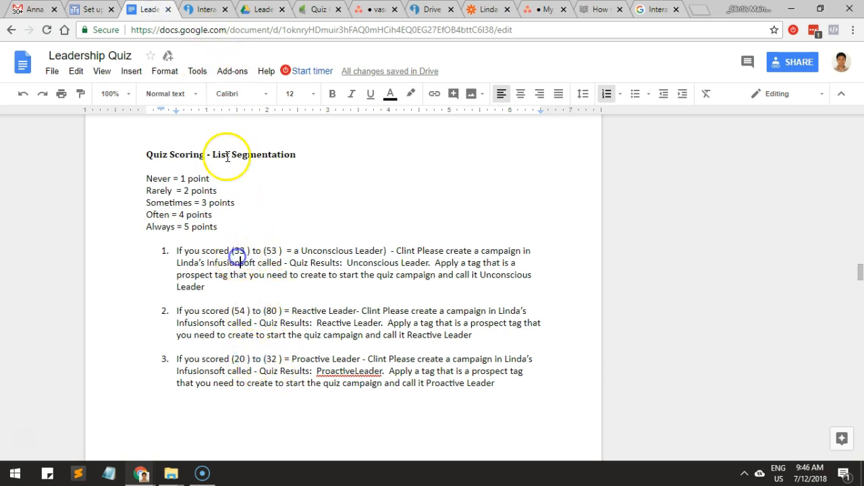
click(206, 9)
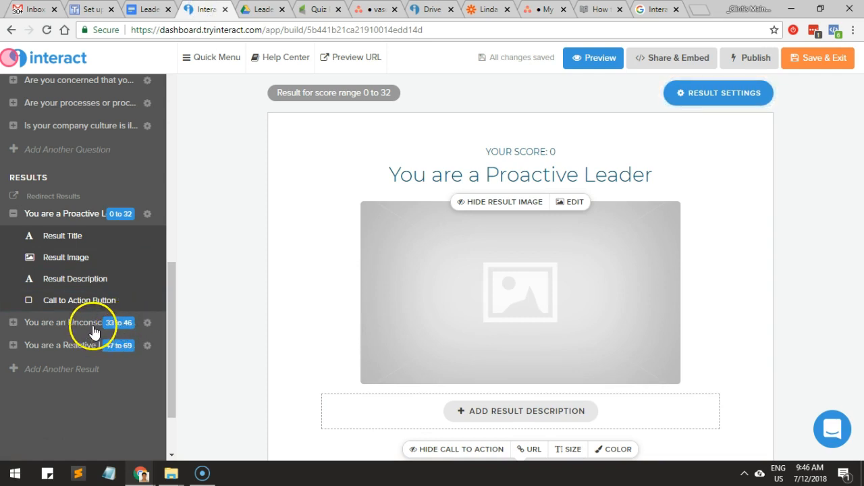
click(94, 324)
click(147, 10)
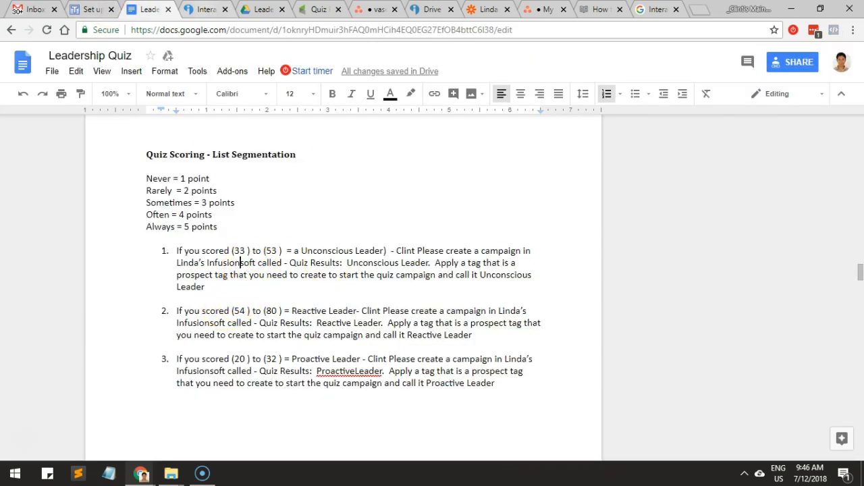
click(203, 10)
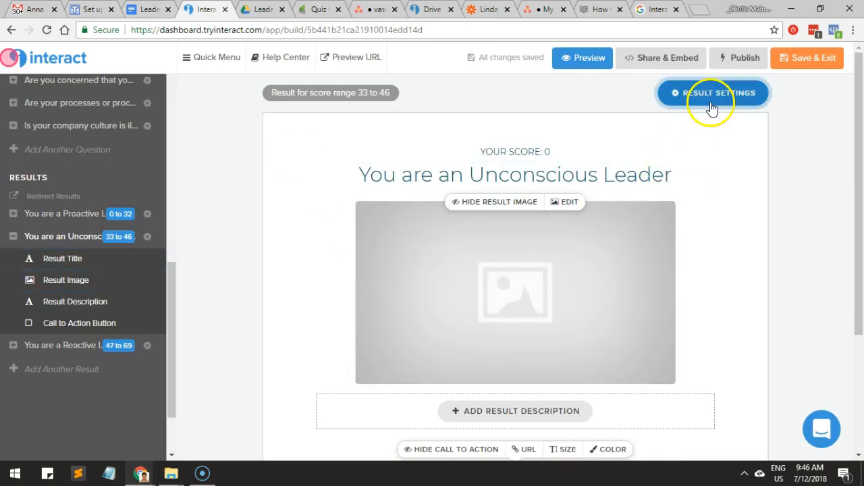
click(713, 95)
click(477, 149)
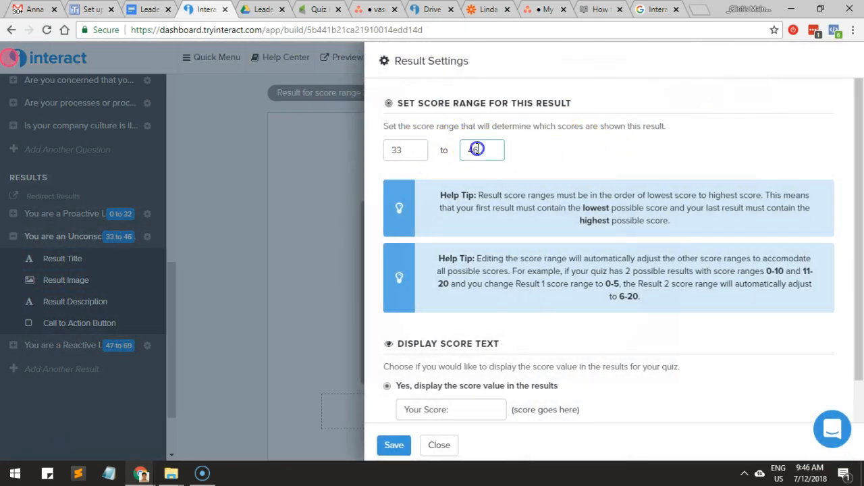
text(53)
click(394, 445)
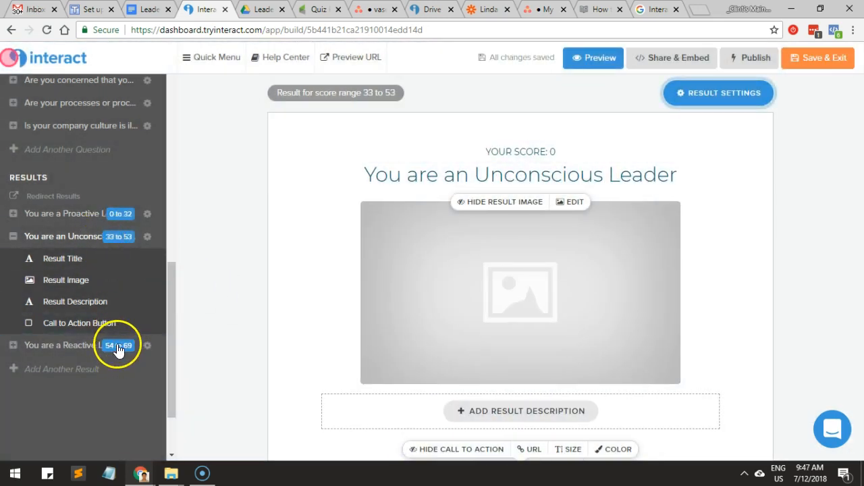
Compare the Reactive Leader result's score range with the scoring document and save its result settings in Interact.
click(142, 9)
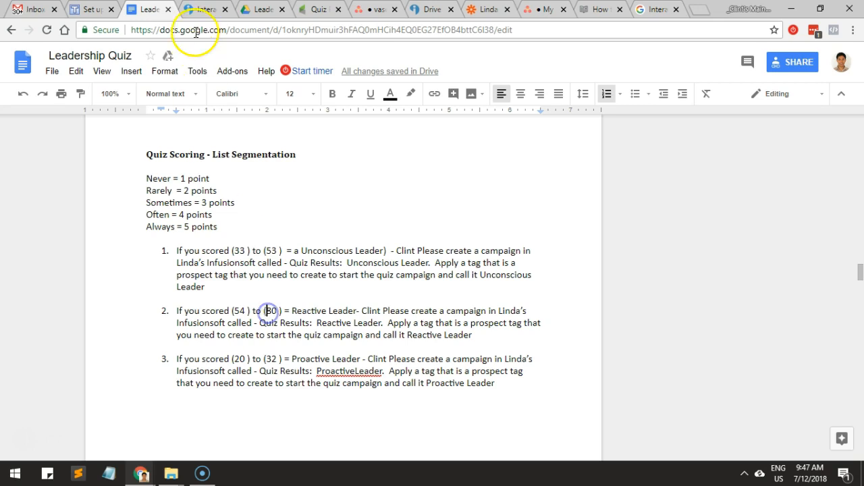
click(196, 9)
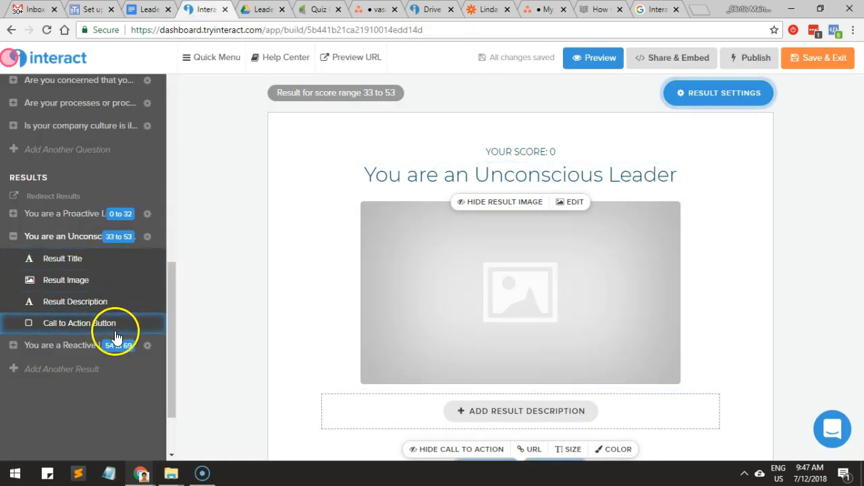
click(118, 345)
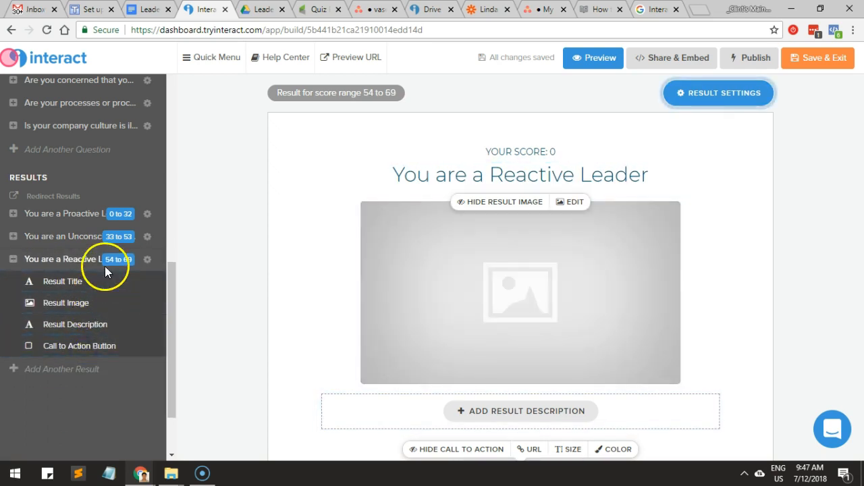
click(703, 99)
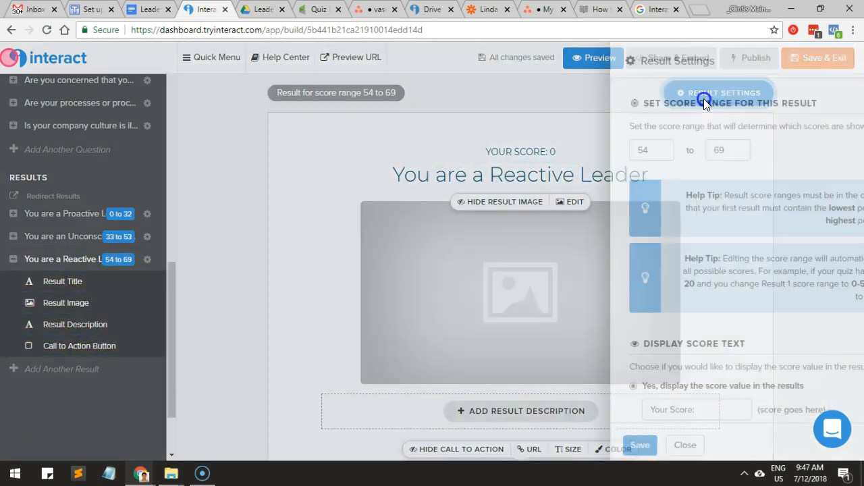
click(390, 445)
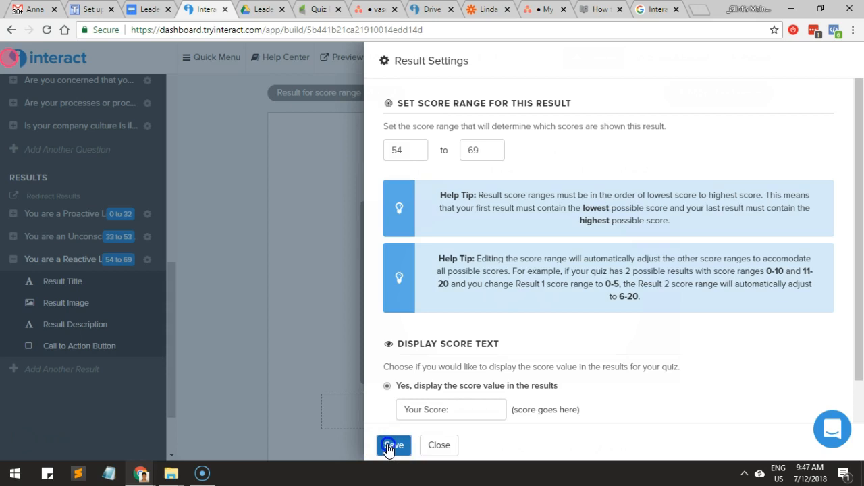
click(242, 324)
click(718, 92)
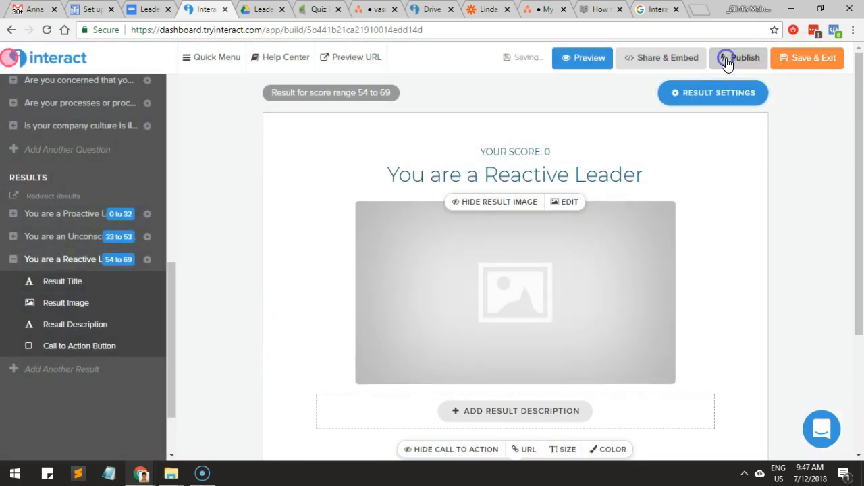
Publish the quiz changes and dismiss the quiz promotion options.
click(727, 61)
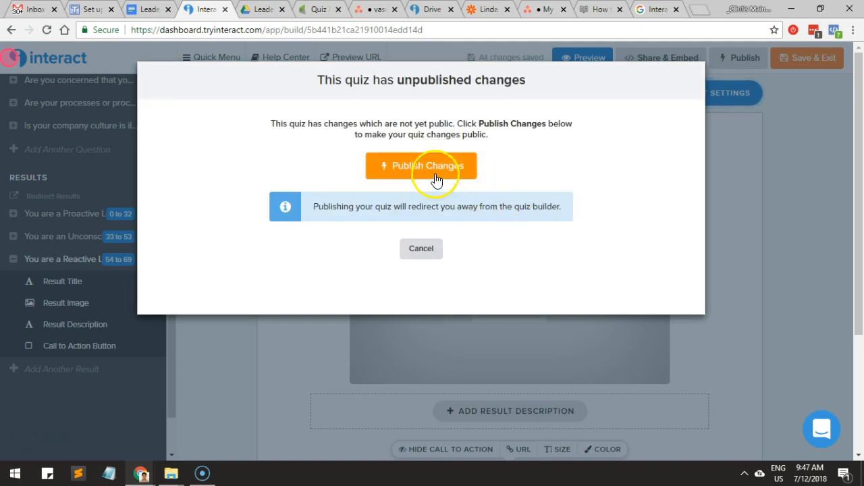
click(432, 170)
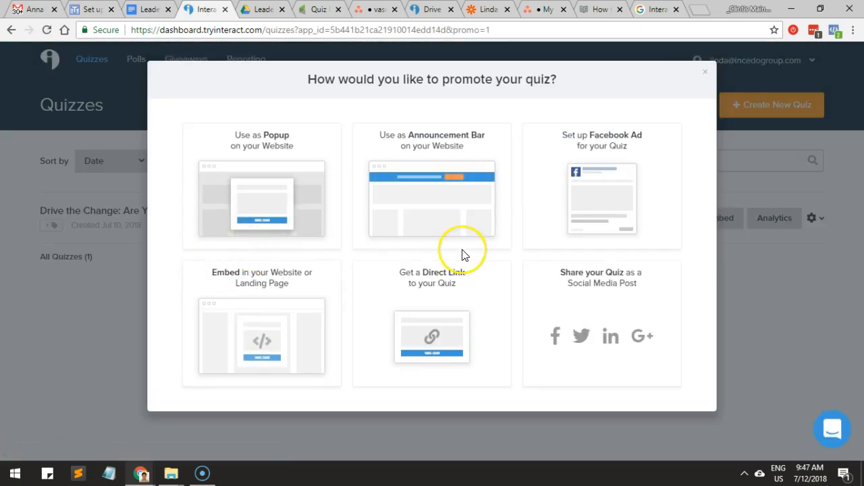
click(705, 72)
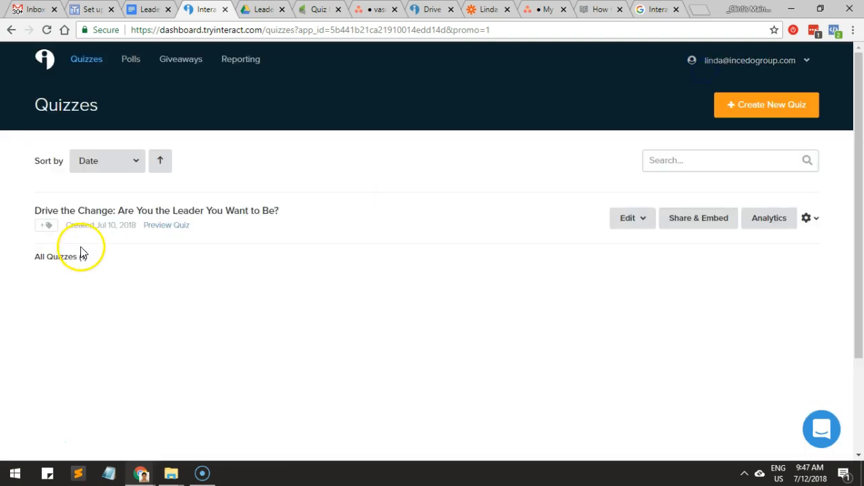
Reopen the quiz's questions and results for editing and review the result score ranges and the millennials question's answers.
click(625, 219)
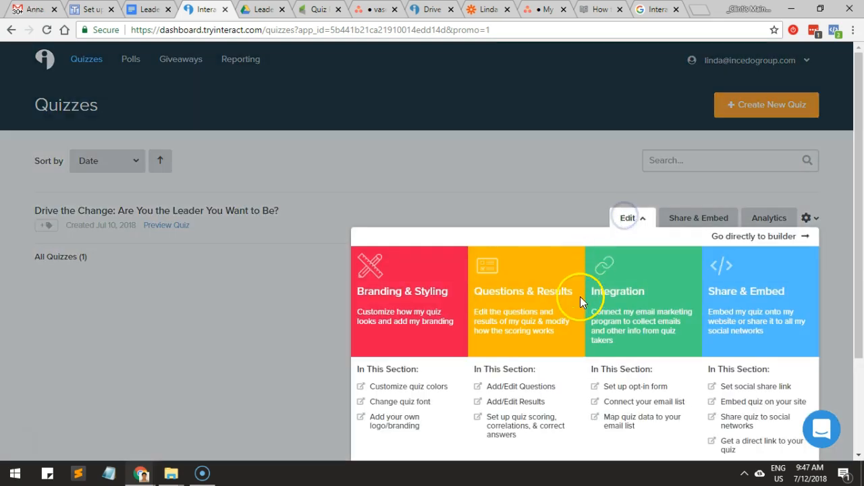
click(546, 295)
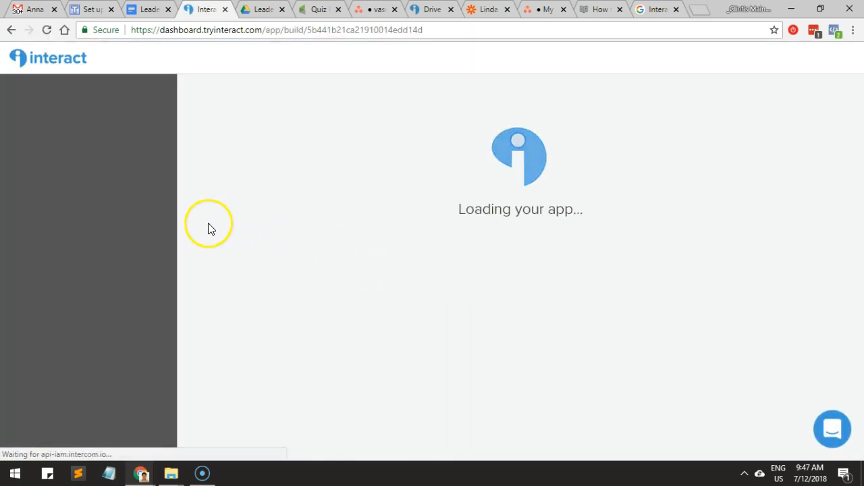
scroll(123, 248, down, 8)
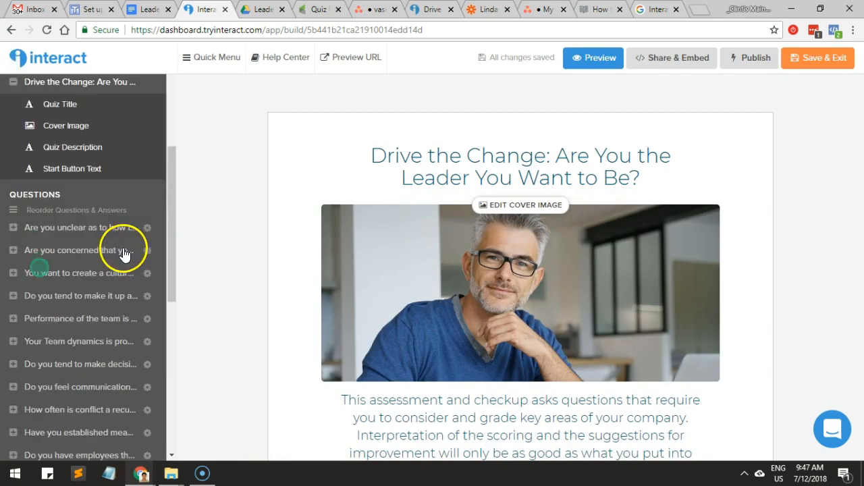
scroll(125, 254, up, 8)
scroll(123, 247, down, 10)
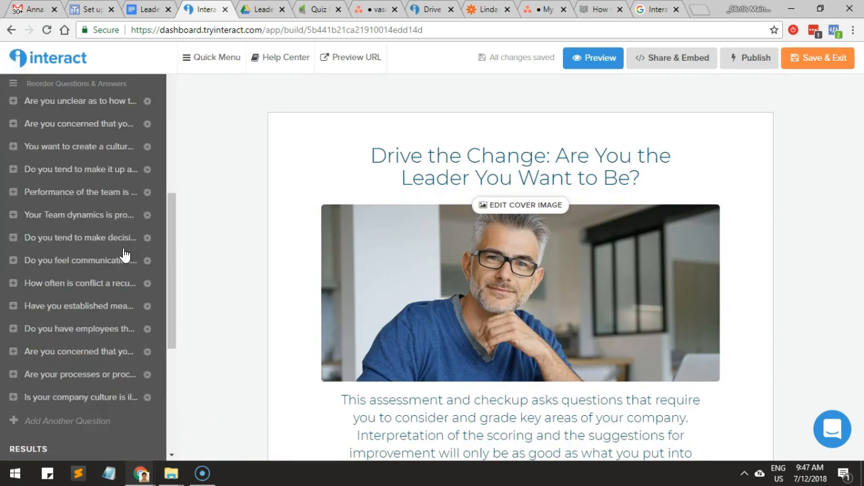
click(119, 295)
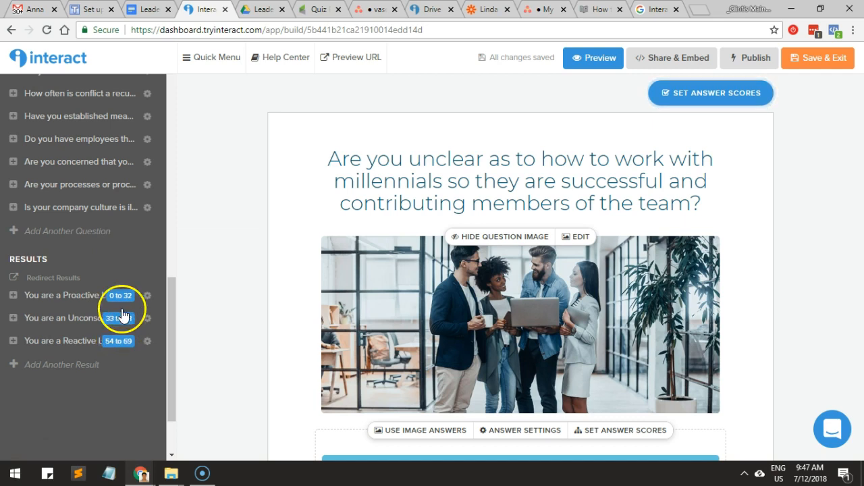
scroll(379, 286, down, 2)
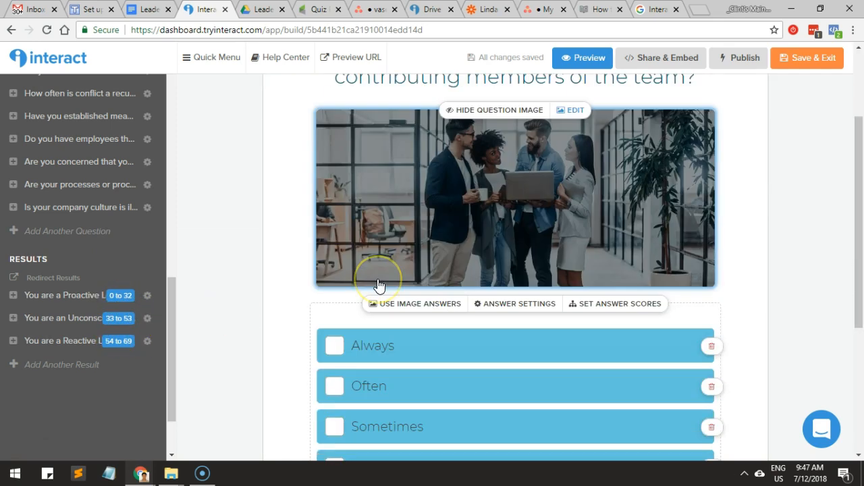
scroll(379, 285, down, 1)
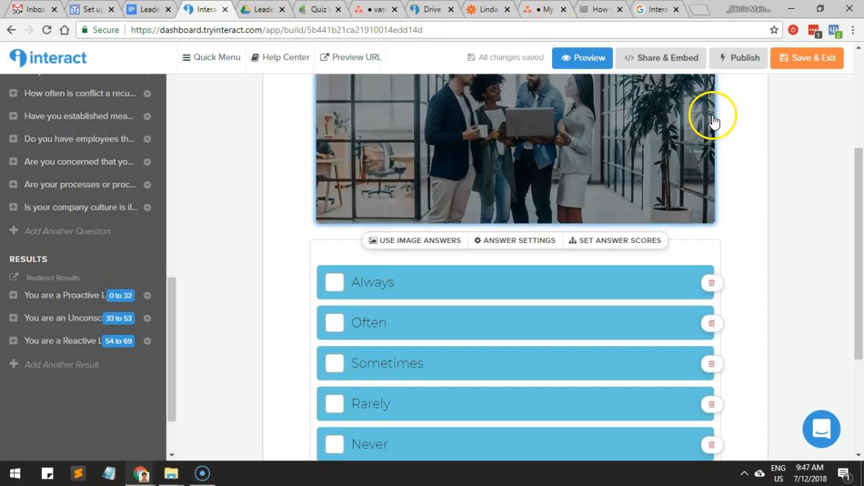
Check the quiz's sharing options, dismiss the publish prompt, and open the quiz's share link in place of the Google results.
click(670, 61)
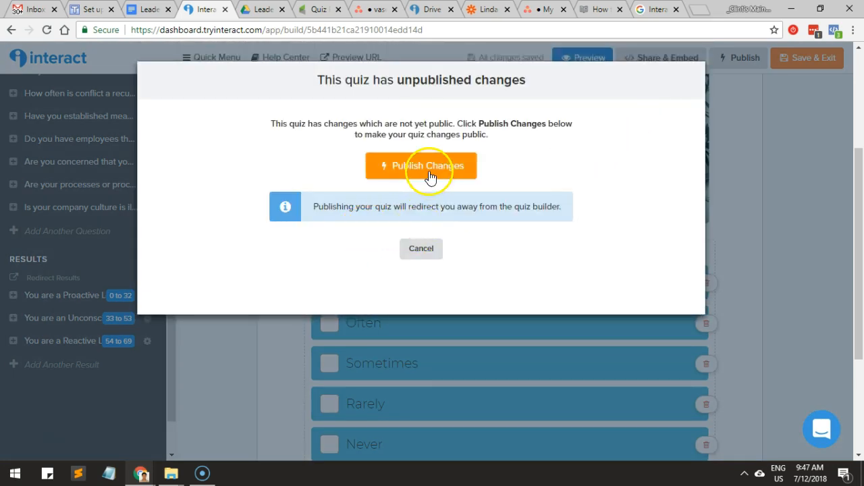
click(427, 248)
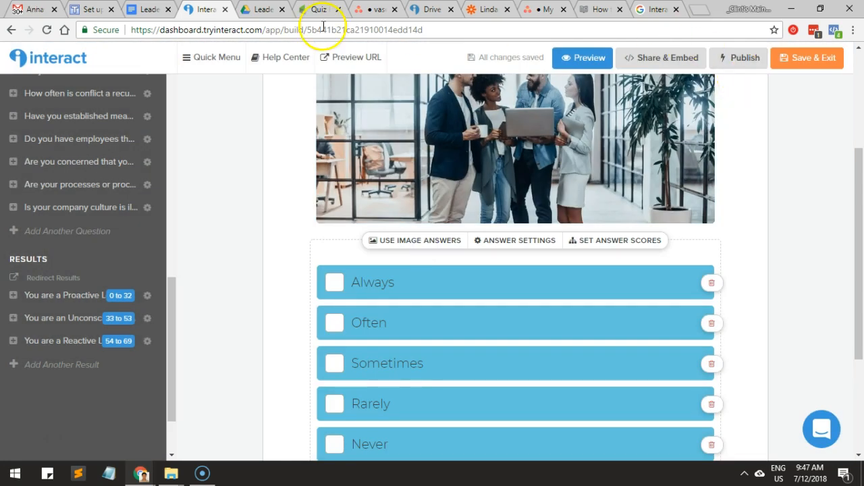
click(597, 12)
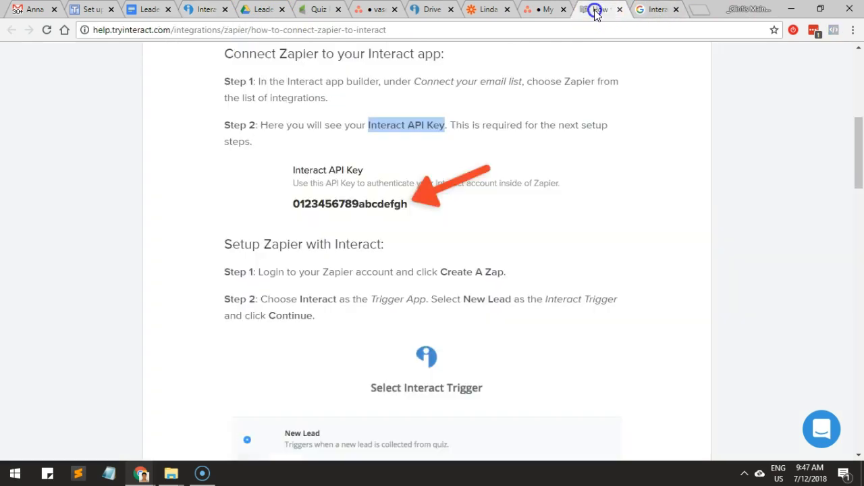
click(642, 13)
click(599, 31)
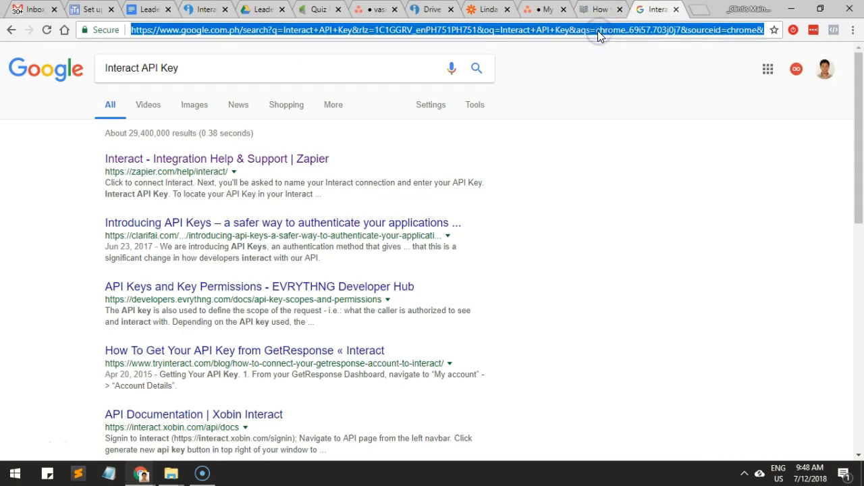
text(https://www.tryinteract.com/share/quiz/5b441b21ca21910014edd14d)
key(Return)
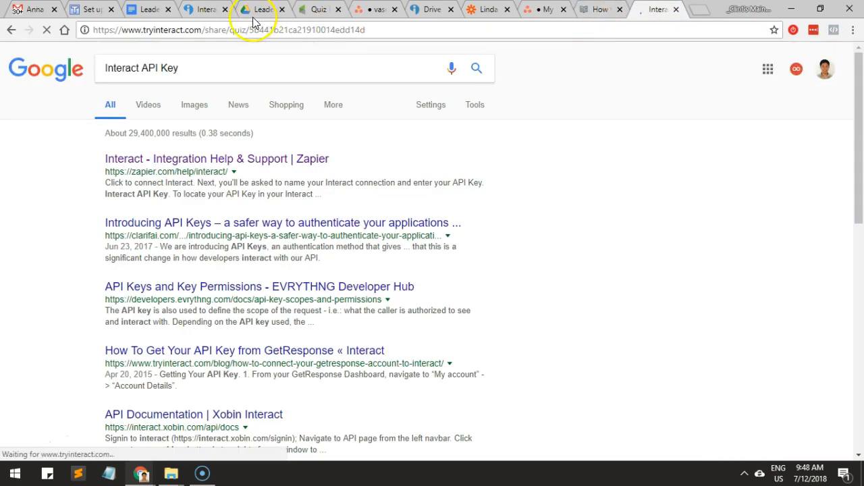
click(213, 25)
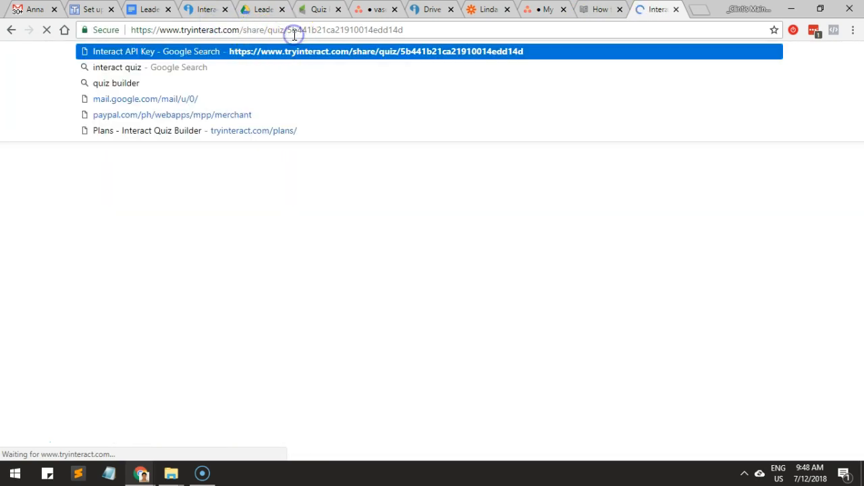
click(363, 35)
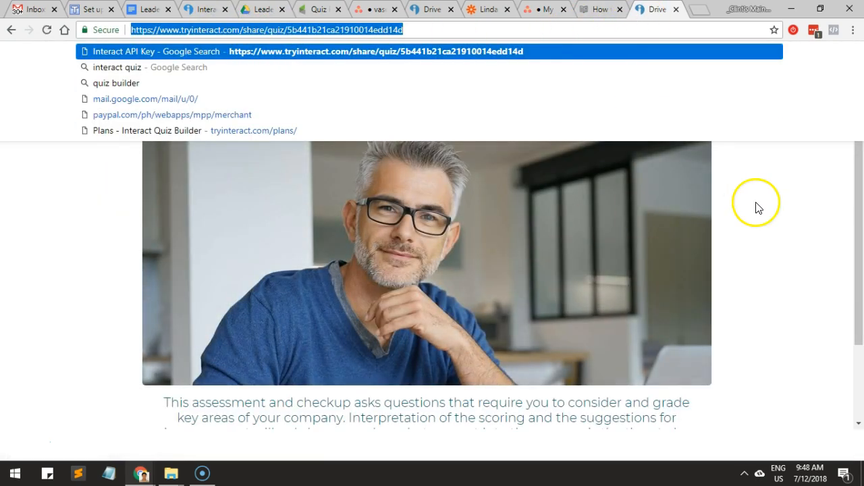
click(759, 203)
Move the newly loaded quiz page beside the older copy of the quiz.
click(656, 9)
drag(657, 10, 423, 18)
click(543, 21)
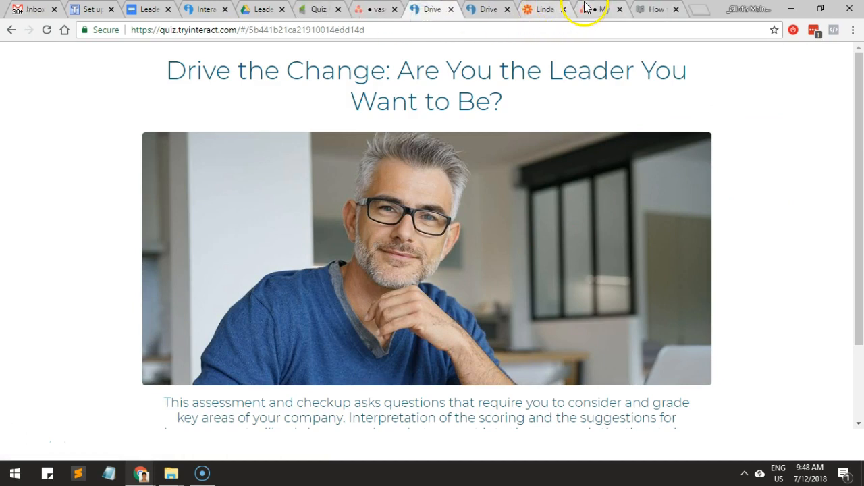
click(366, 10)
click(562, 10)
click(533, 12)
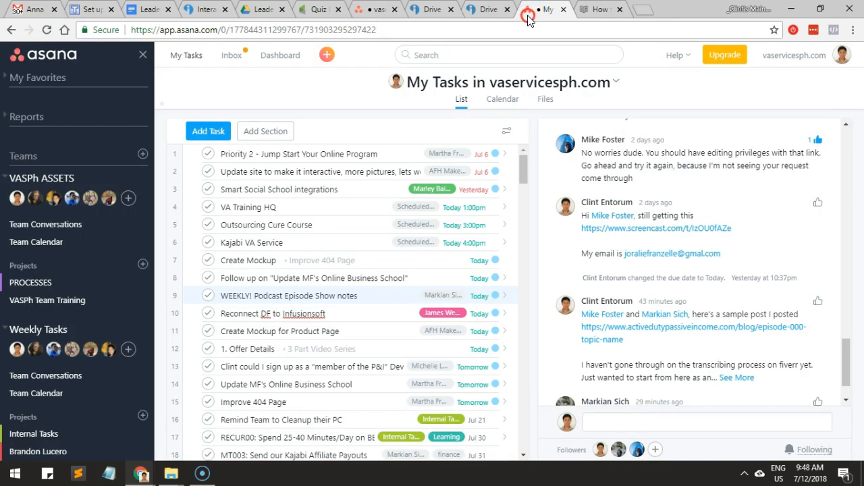
right_click(528, 19)
click(579, 166)
Close the duplicate quiz page and return to the Leadership Quiz zap in Zapier.
click(493, 9)
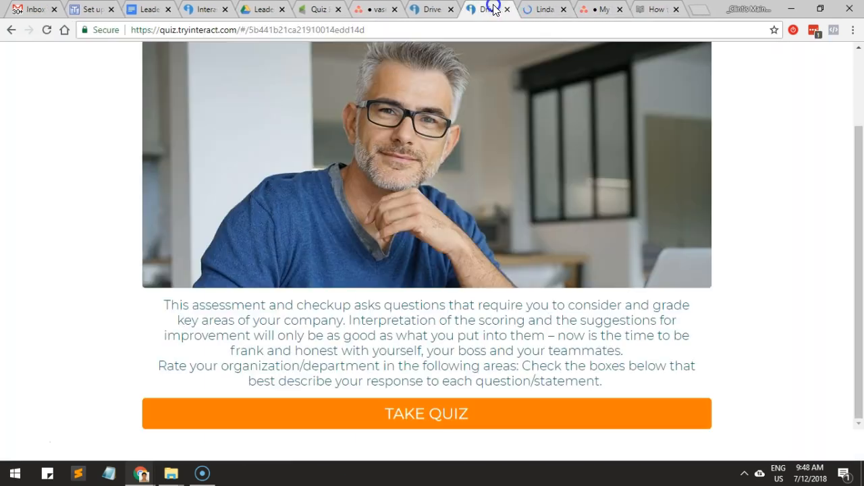
click(434, 9)
click(451, 9)
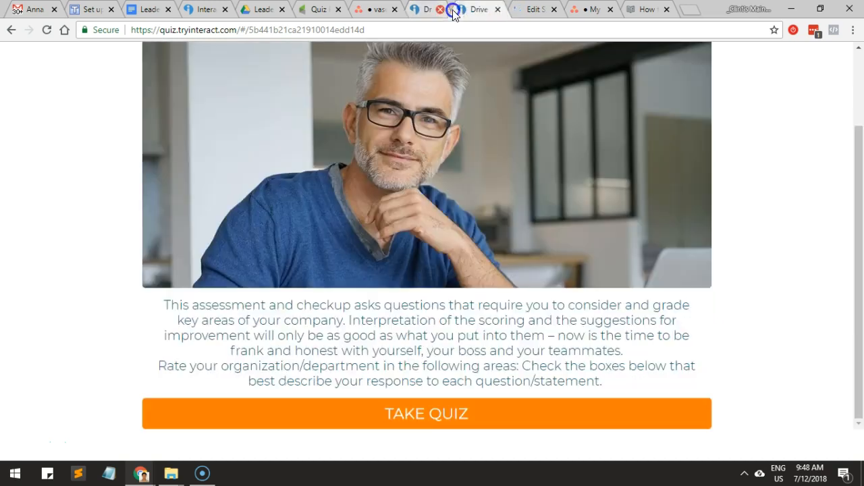
click(493, 10)
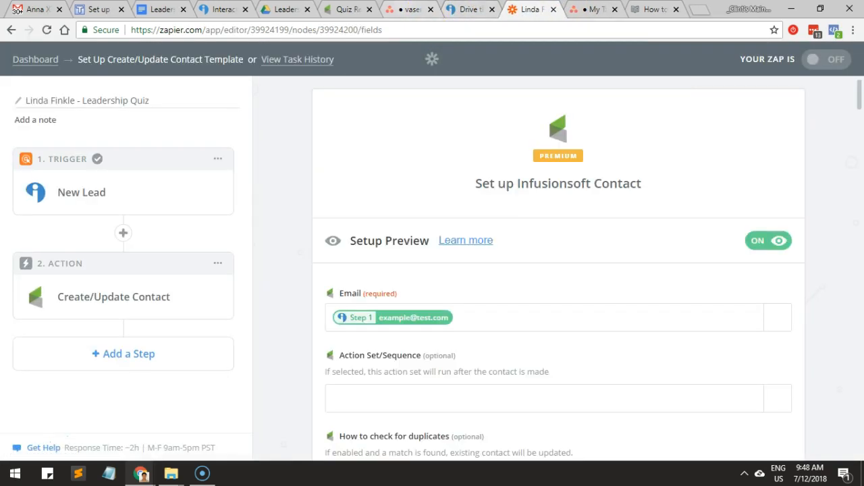
Inspect the Proactive Leader result in the Interact builder, and look at the live quiz's start page.
click(226, 10)
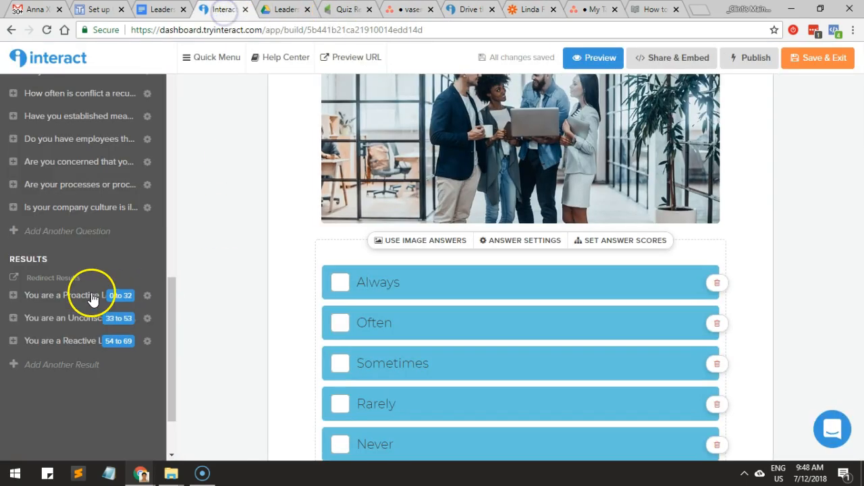
click(72, 295)
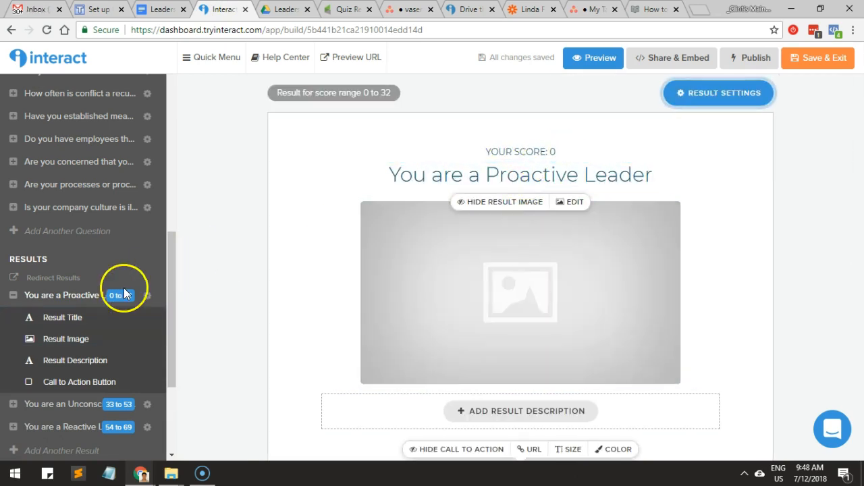
scroll(119, 293, down, 2)
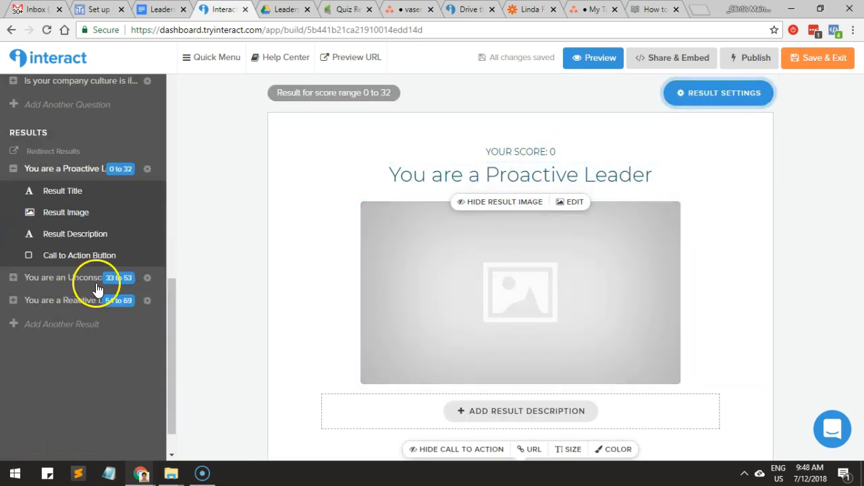
click(452, 15)
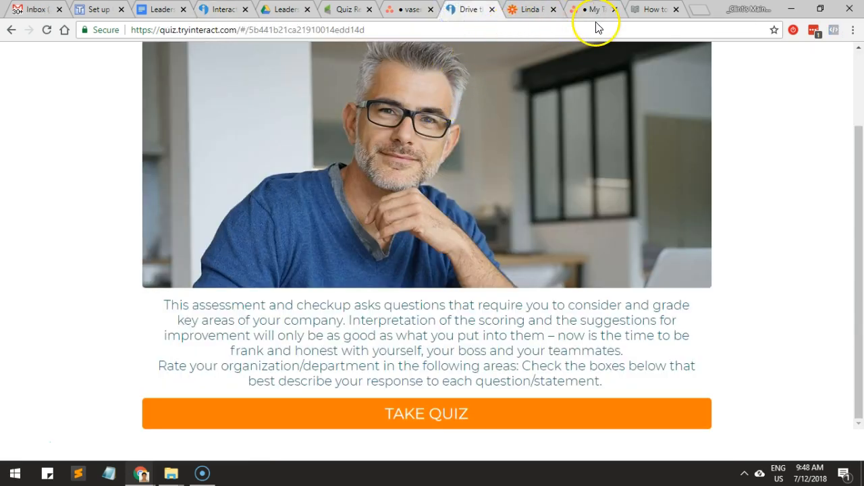
Examine the Infusionsoft contact fields available in the zap's Create/Update Contact template in Zapier.
click(518, 15)
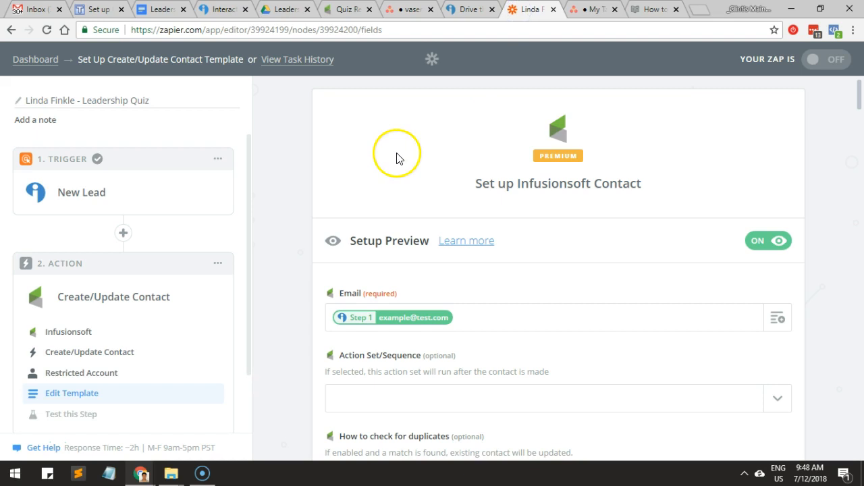
scroll(139, 216, down, 2)
scroll(367, 277, down, 5)
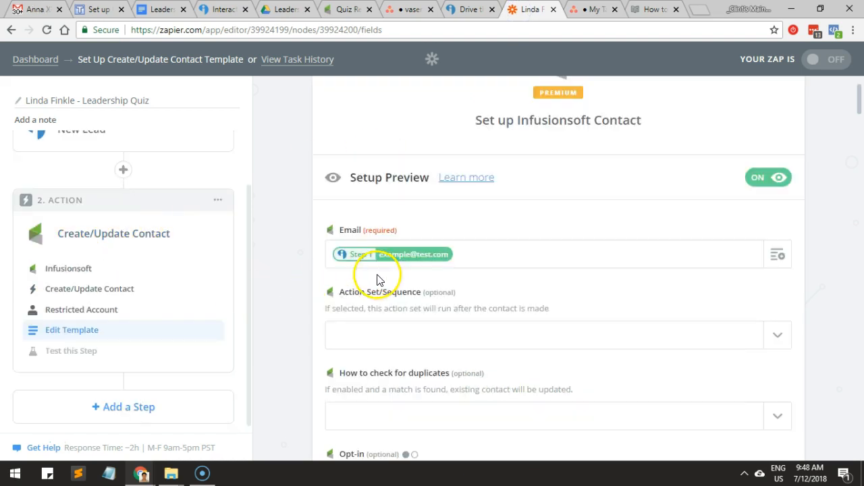
scroll(378, 276, down, 4)
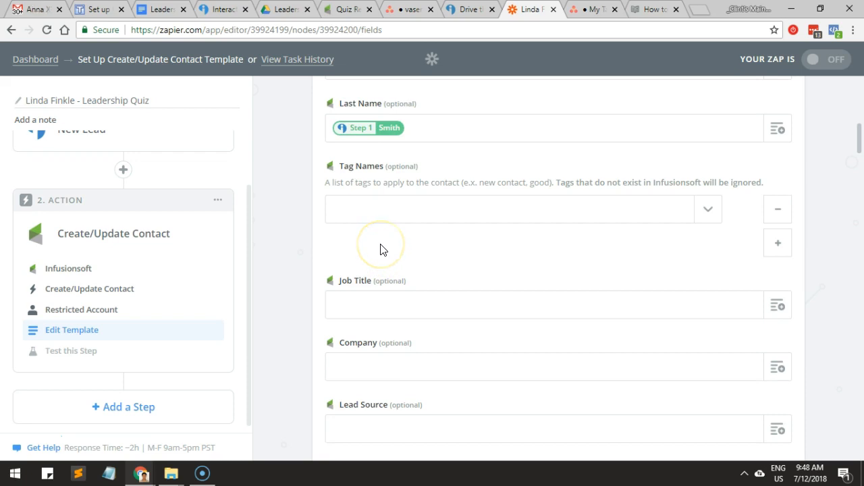
scroll(380, 250, down, 8)
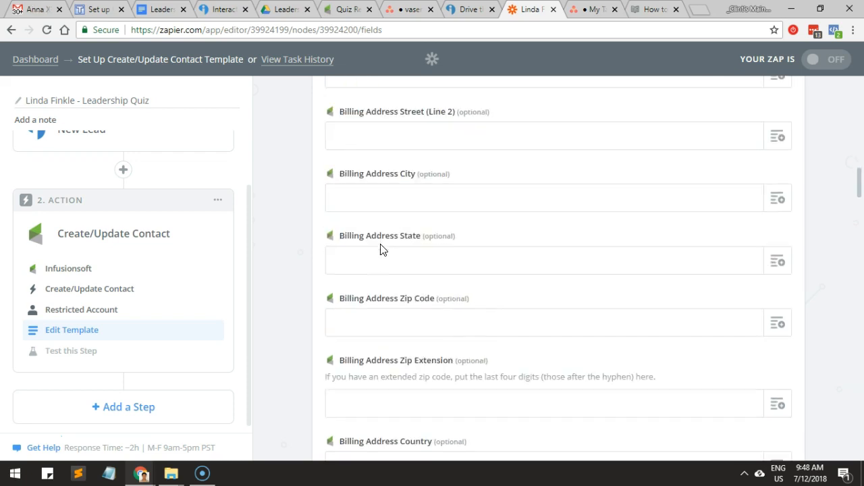
scroll(380, 250, down, 15)
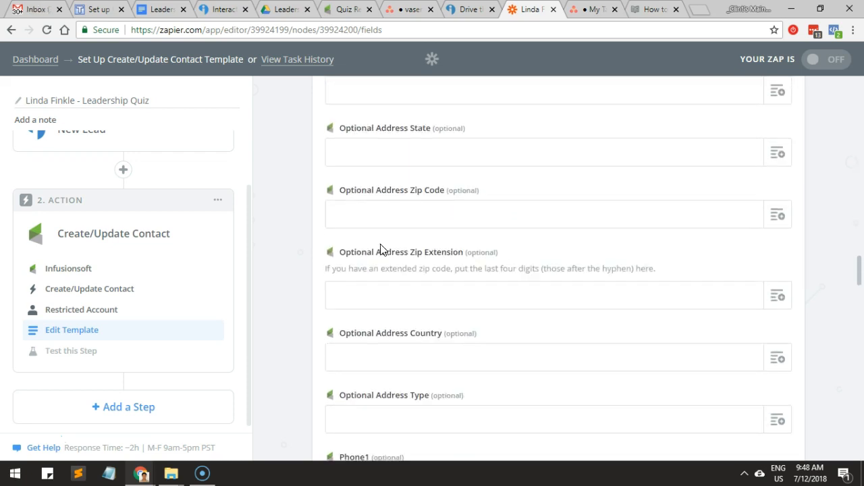
scroll(380, 250, down, 15)
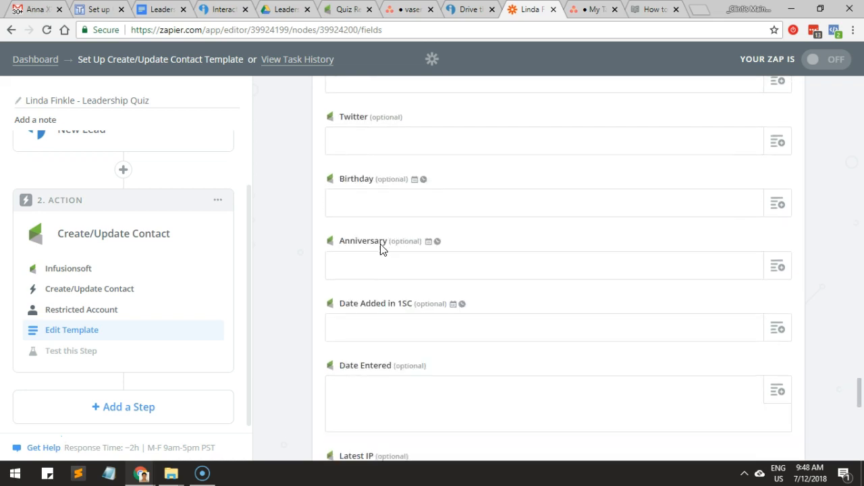
scroll(382, 244, up, 20)
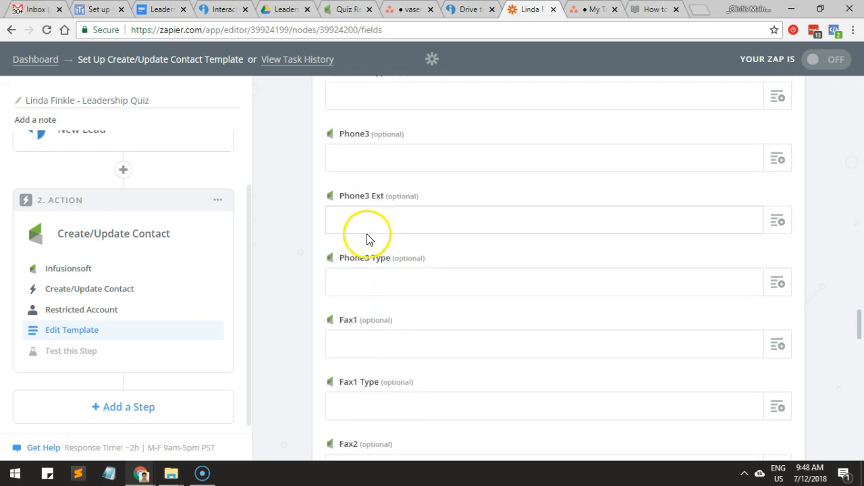
scroll(358, 230, up, 8)
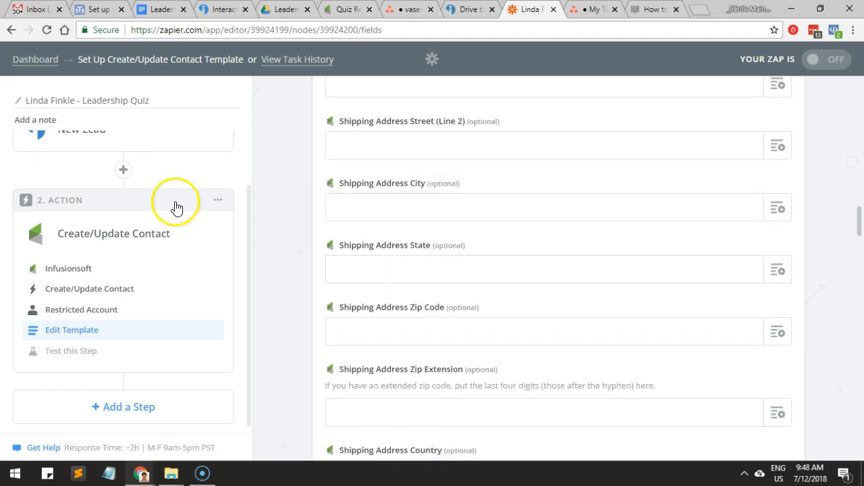
scroll(144, 218, up, 2)
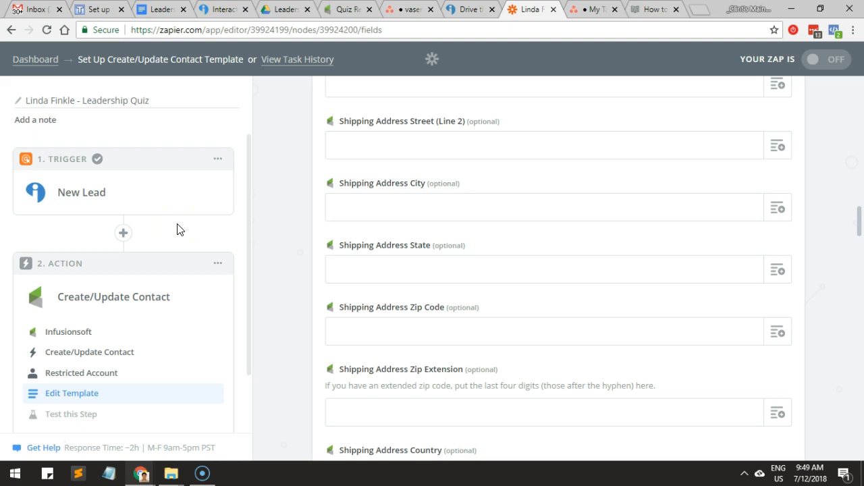
scroll(285, 240, up, 13)
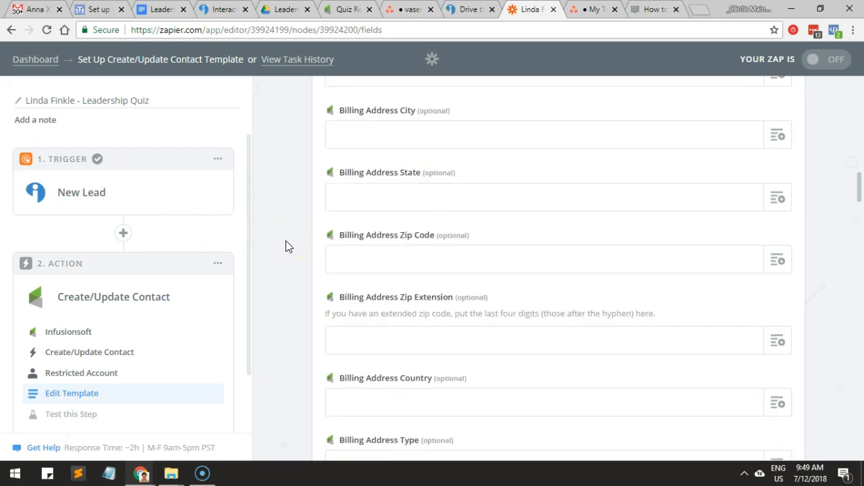
scroll(286, 247, up, 8)
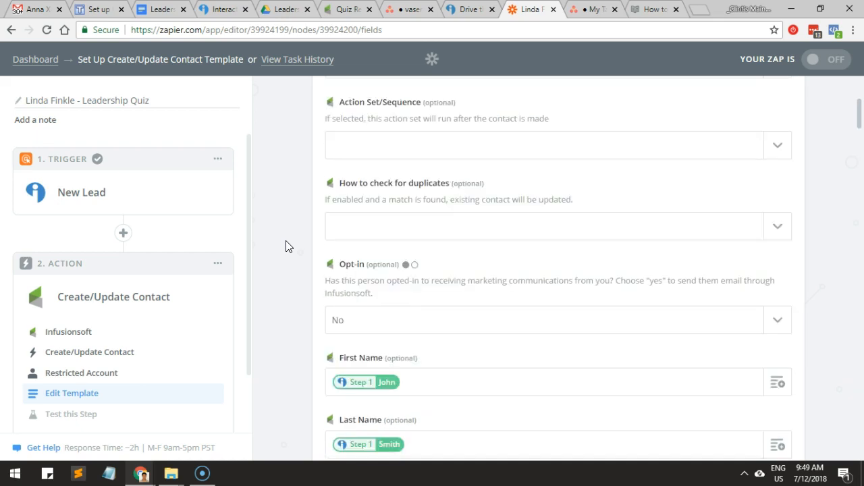
scroll(286, 247, up, 3)
scroll(286, 247, down, 2)
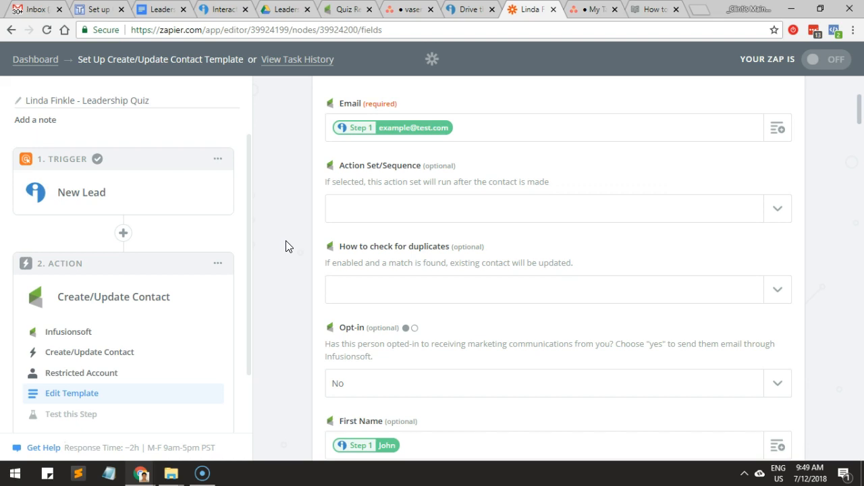
Add a Filter by Zapier step with "Only continue if..." between the New Lead trigger and the Create/Update Contact action.
click(117, 240)
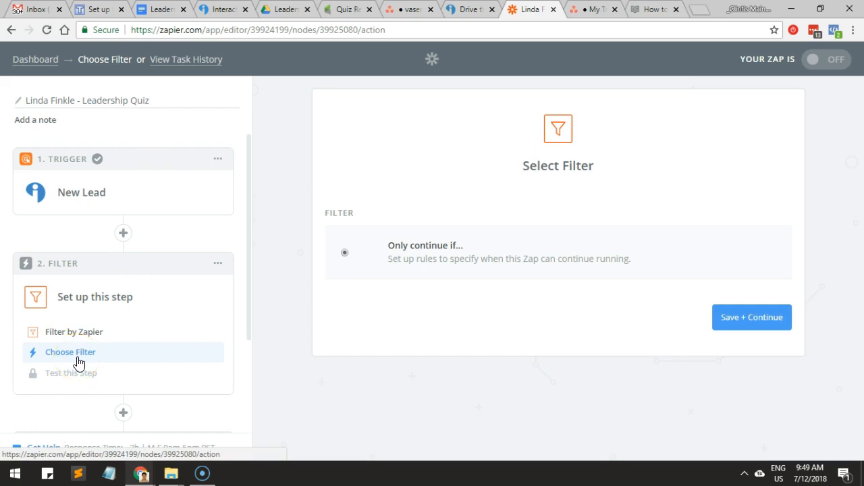
click(747, 320)
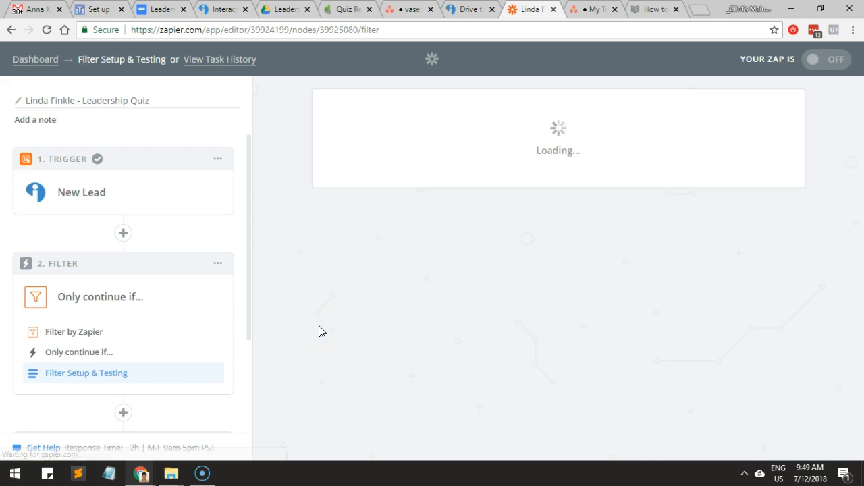
Choose the New Lead trigger's Quiz Result as the field for the filter's first condition.
click(459, 233)
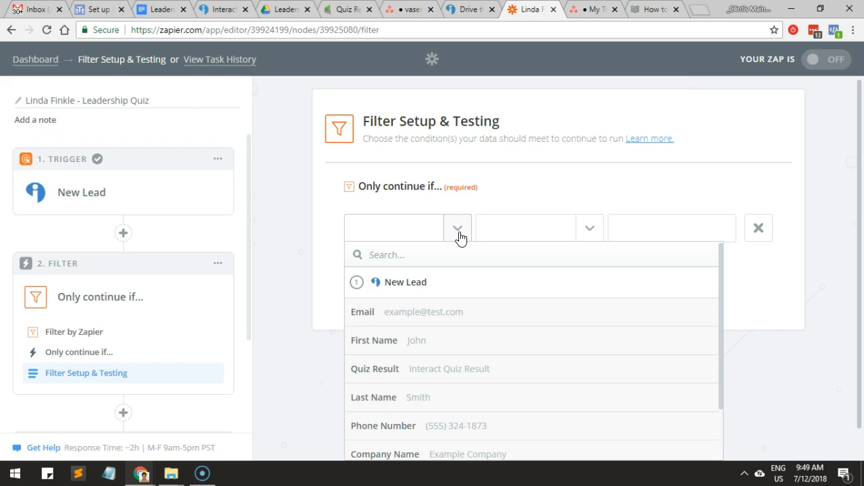
text(score)
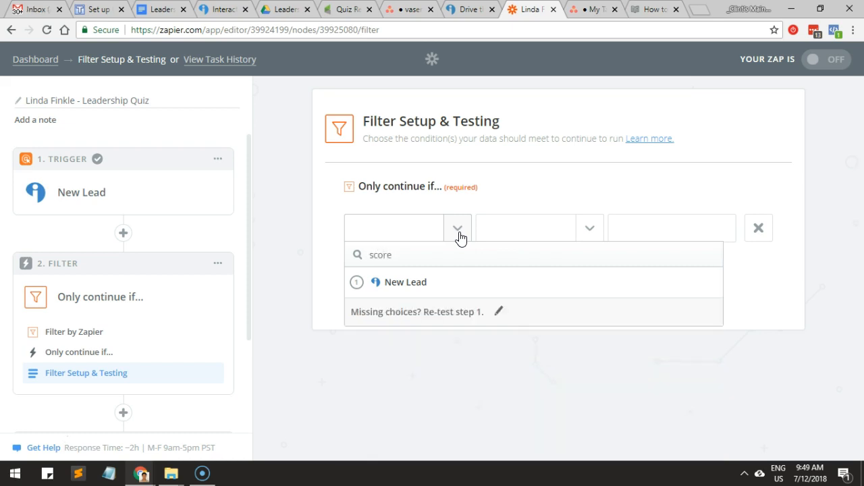
key(BackSpace)
key(BackSpace)
key(BackSpace)
key(BackSpace)
key(BackSpace)
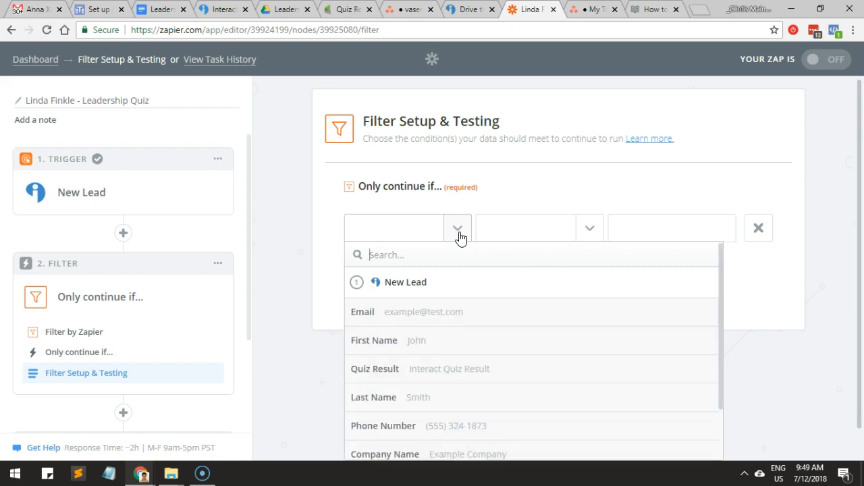
text(qui)
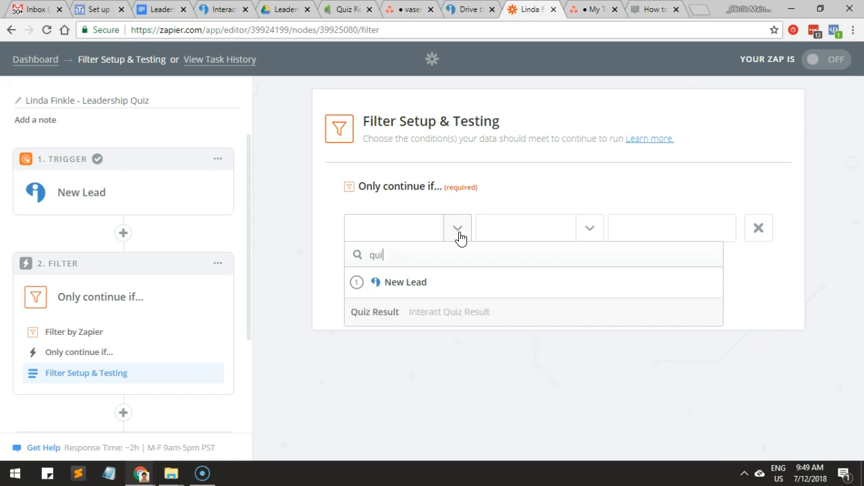
click(445, 309)
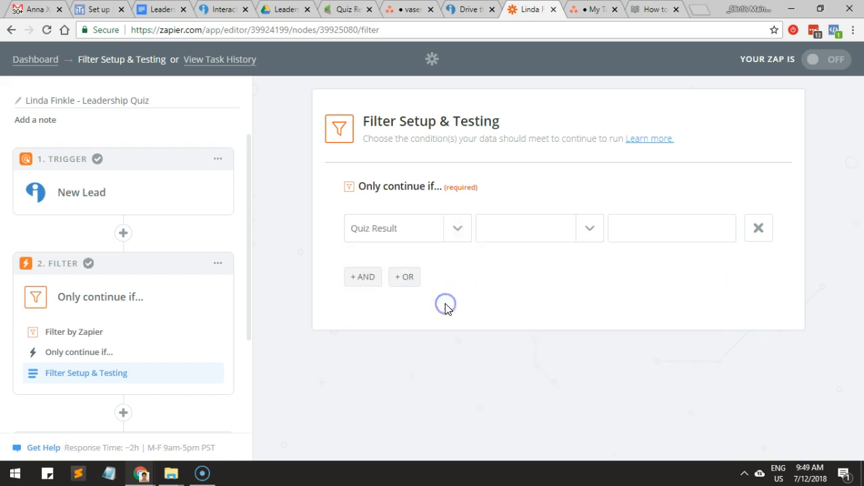
Set the first Quiz Result condition to (Number) Greater than with the value 0.
click(551, 236)
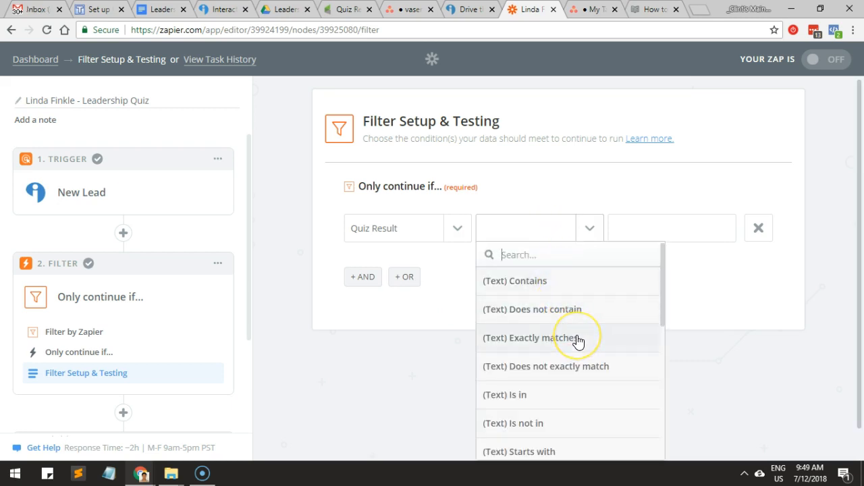
click(578, 372)
scroll(579, 374, down, 1)
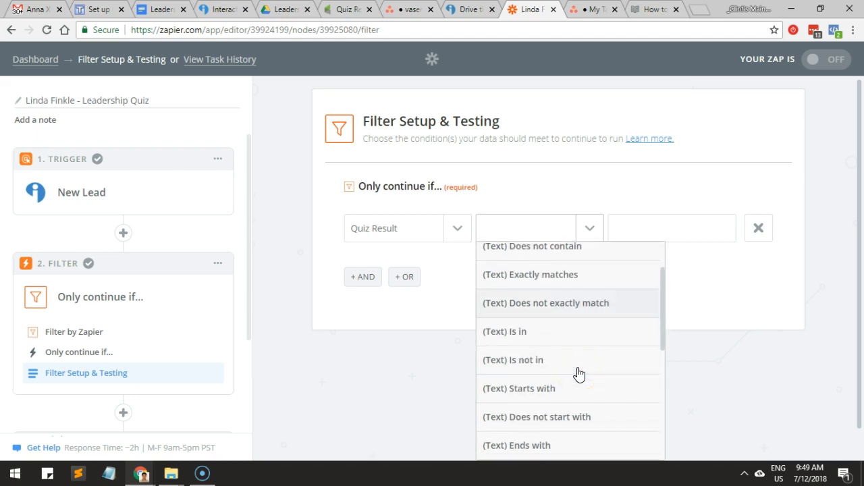
scroll(576, 373, down, 1)
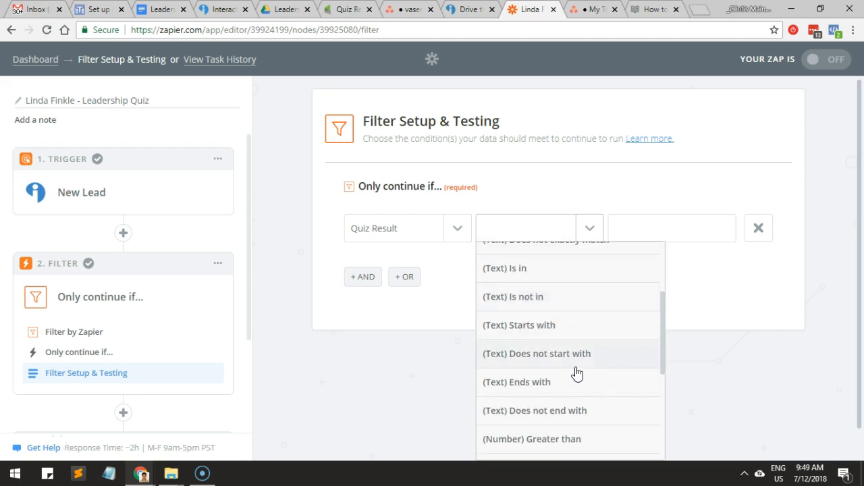
scroll(575, 374, down, 1)
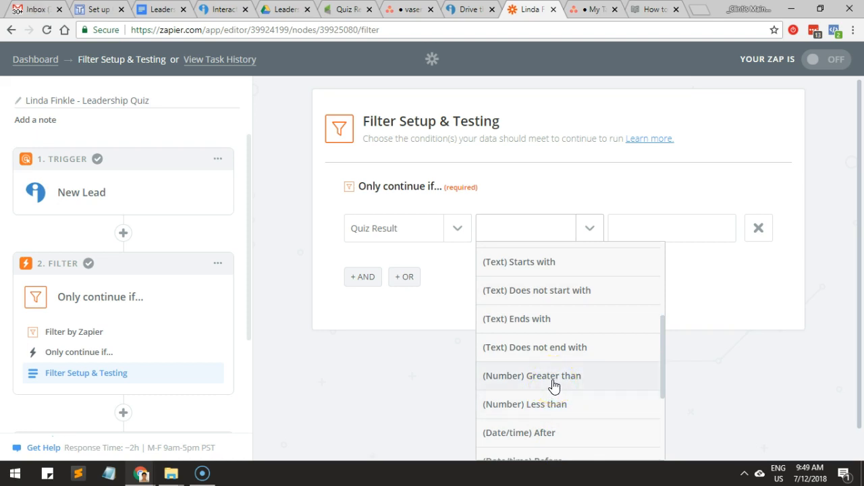
click(554, 376)
click(649, 229)
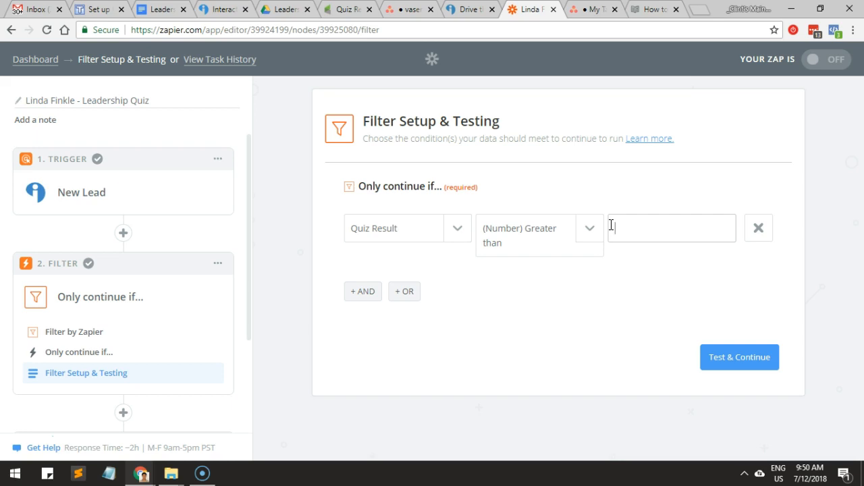
click(617, 268)
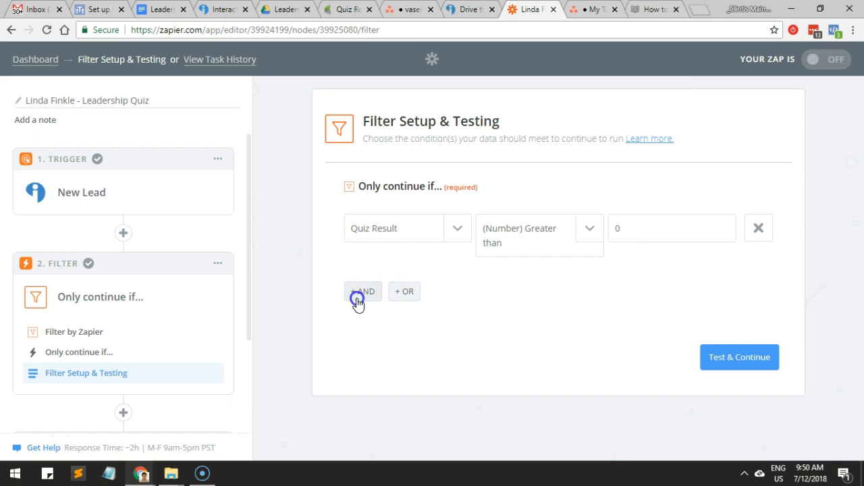
Add an OR condition that continues if Quiz Result is (Number) Less than 32.
click(405, 292)
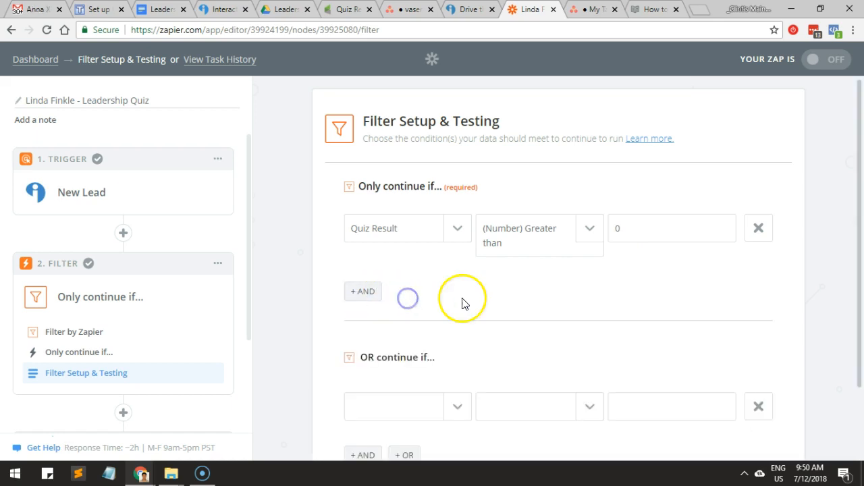
scroll(447, 344, down, 1)
click(458, 348)
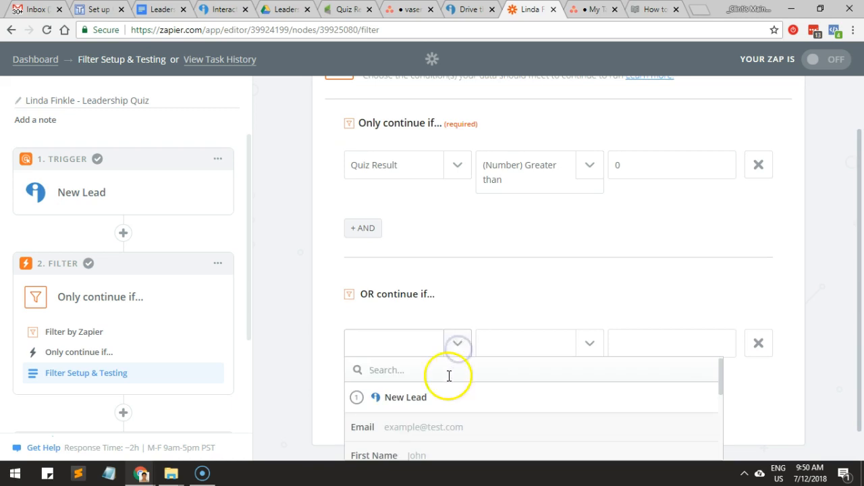
text(q)
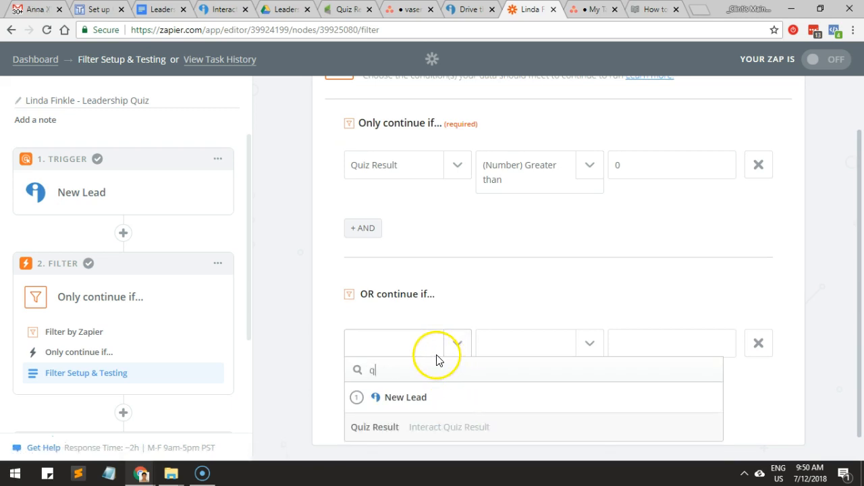
click(428, 429)
click(586, 342)
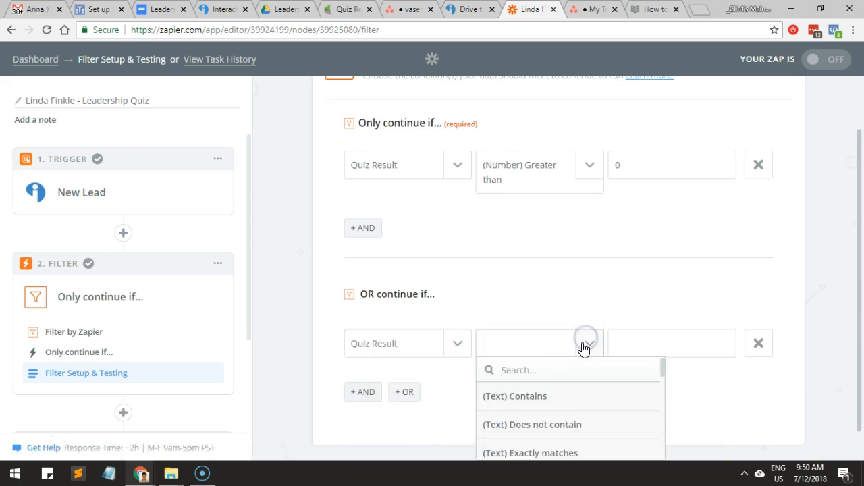
scroll(588, 368, down, 5)
scroll(588, 396, down, 2)
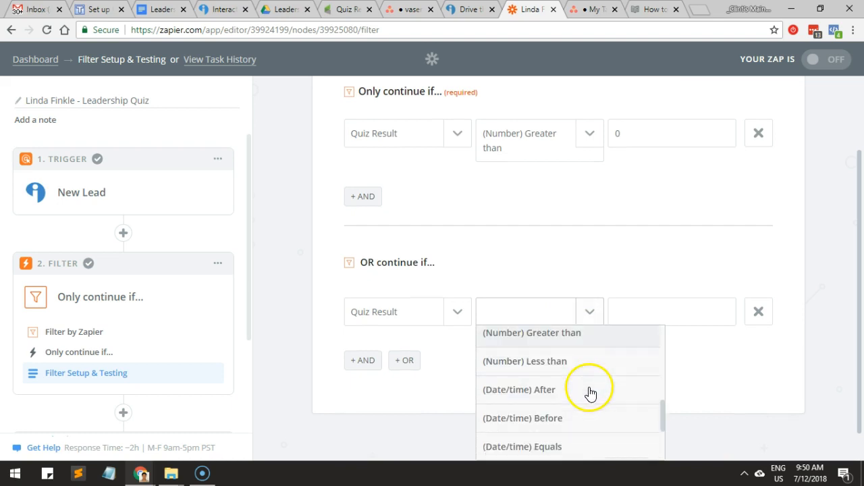
click(582, 370)
click(656, 312)
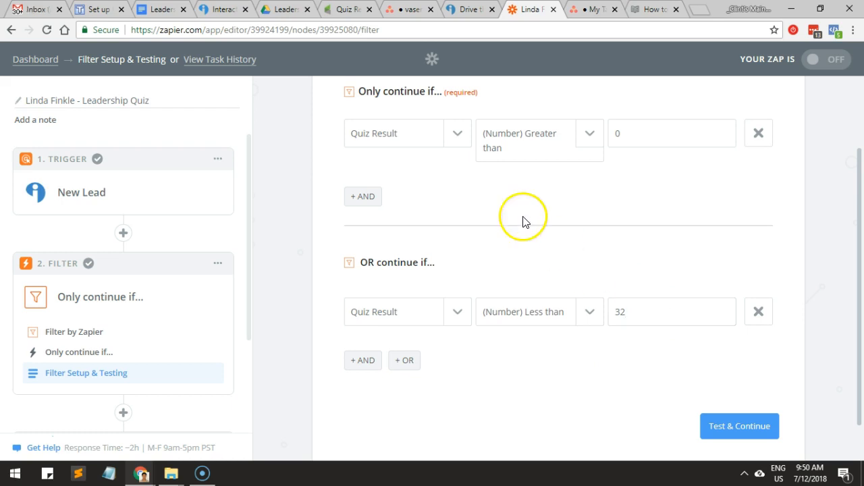
Check the Proactive Leader score range in the Leadership Quiz document, and return to the zap's filter setup.
click(161, 10)
click(290, 359)
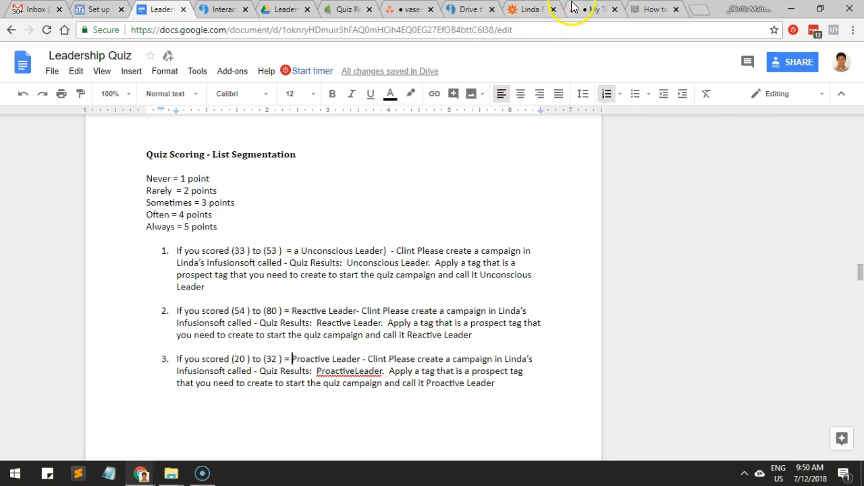
click(521, 11)
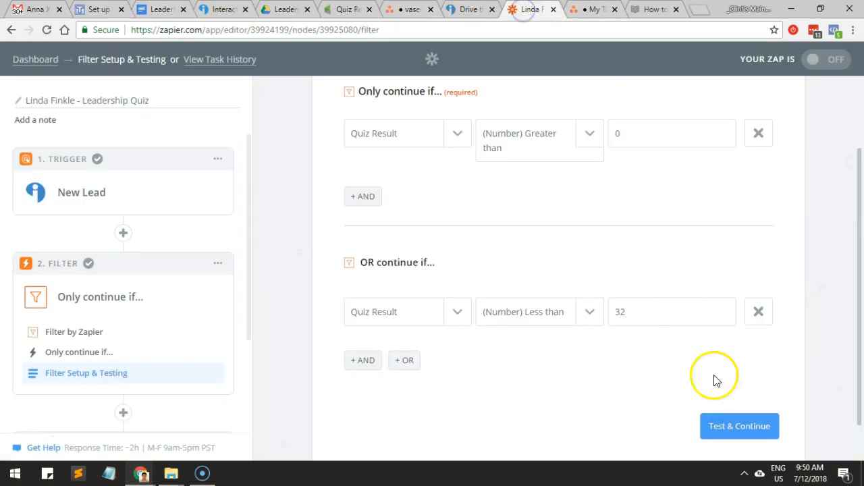
Test the filter against the sample data, review both conditions' match results, and continue to the Infusionsoft action.
click(741, 425)
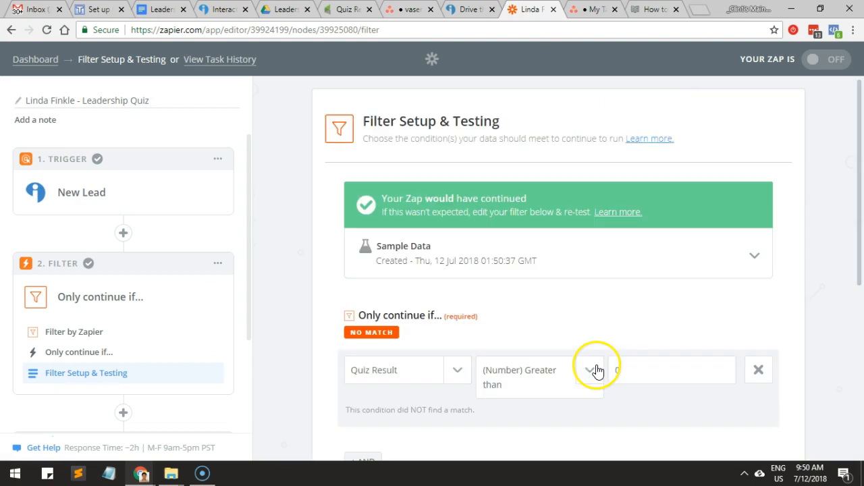
scroll(566, 324, down, 1)
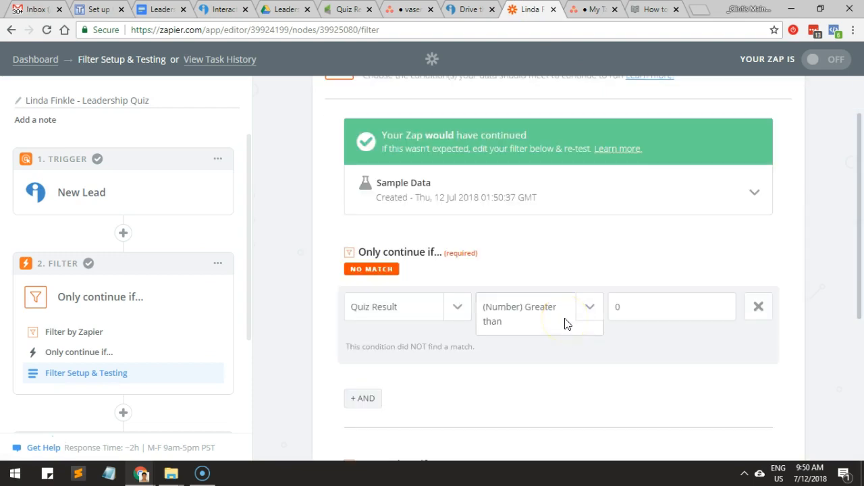
scroll(566, 321, down, 1)
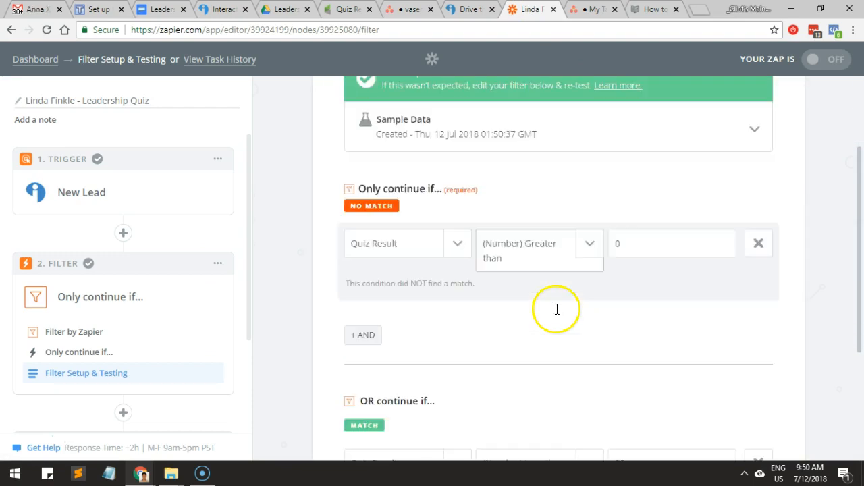
scroll(556, 314, down, 1)
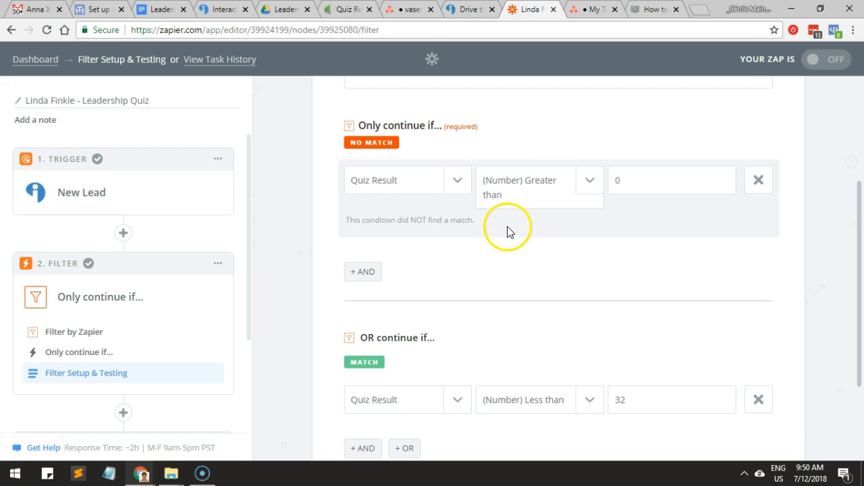
scroll(589, 272, down, 1)
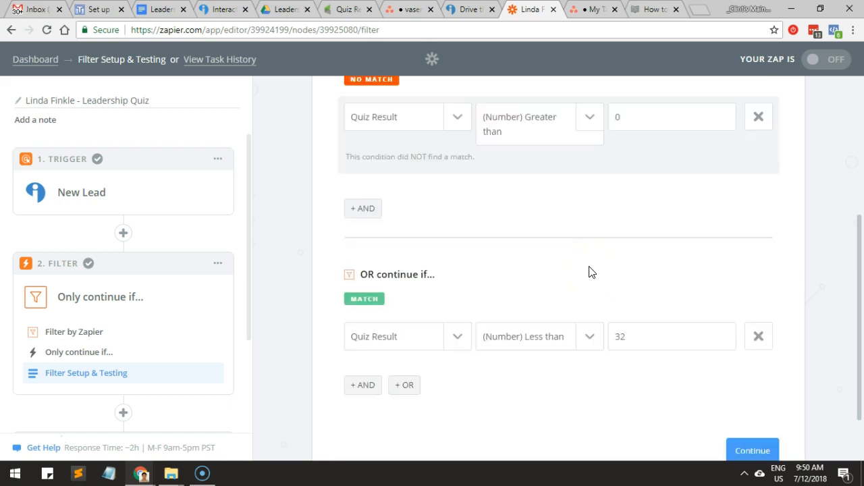
scroll(589, 271, down, 1)
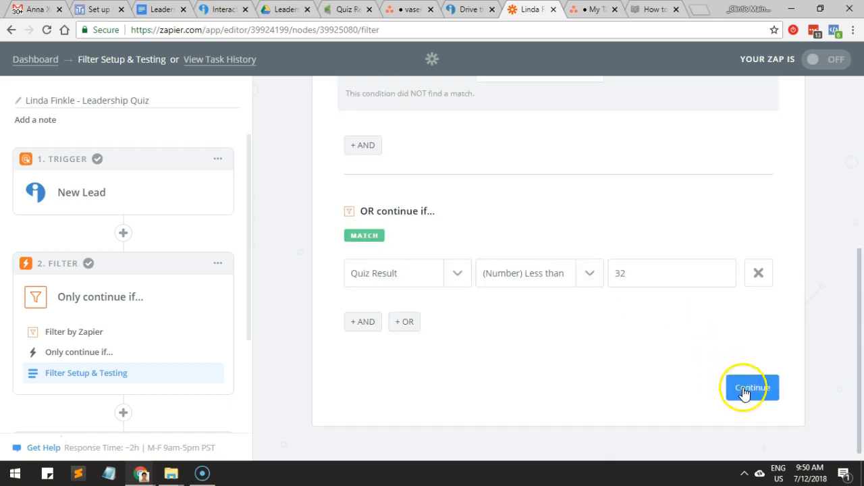
click(746, 451)
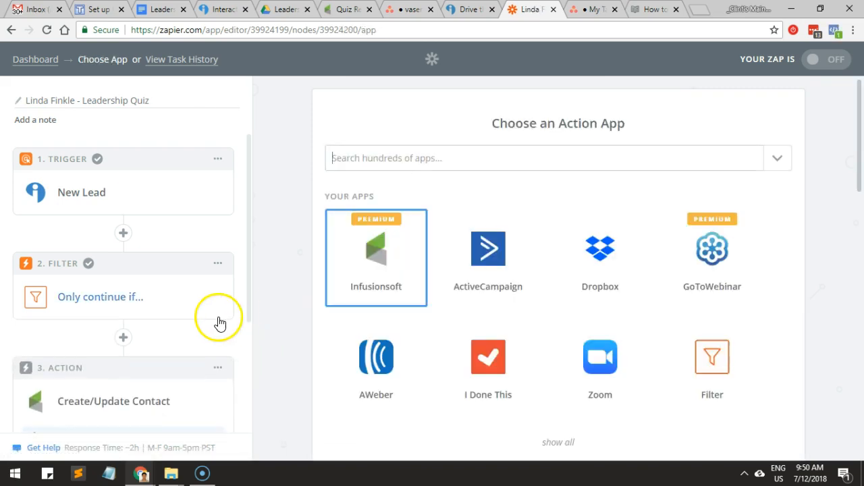
Set Tag Names to Proactive Leader in the Create/Update Contact template.
click(71, 373)
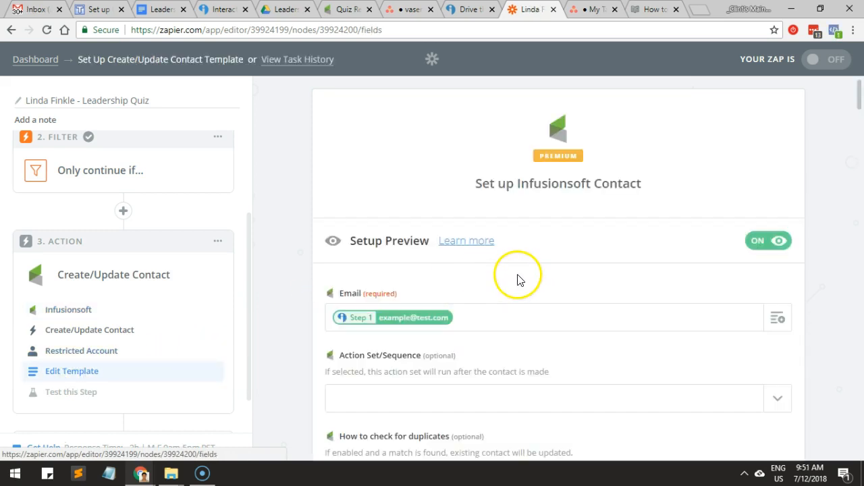
scroll(517, 280, down, 4)
scroll(525, 279, down, 8)
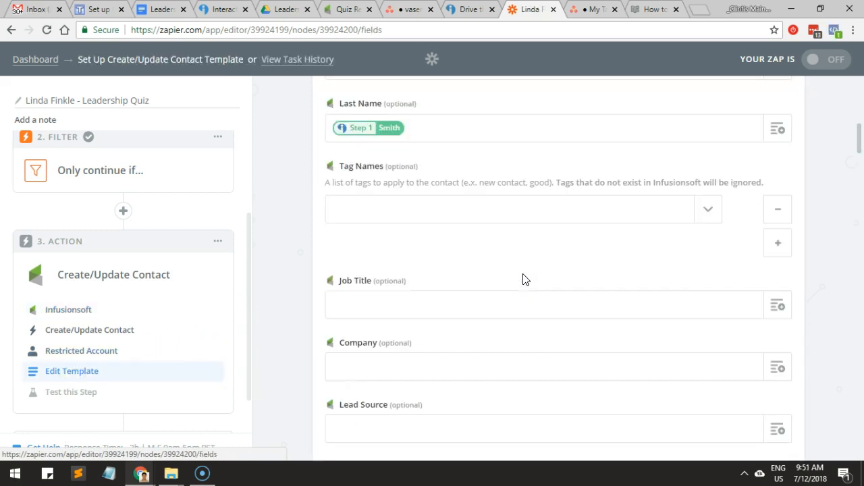
scroll(526, 279, up, 5)
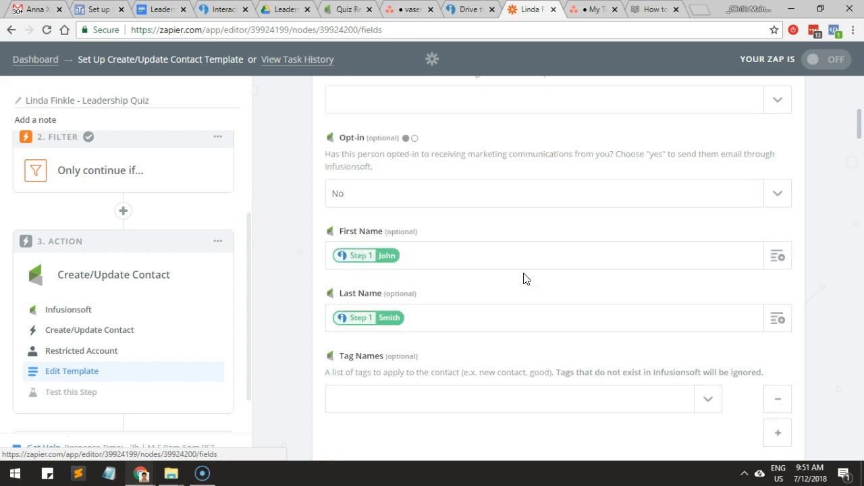
click(585, 206)
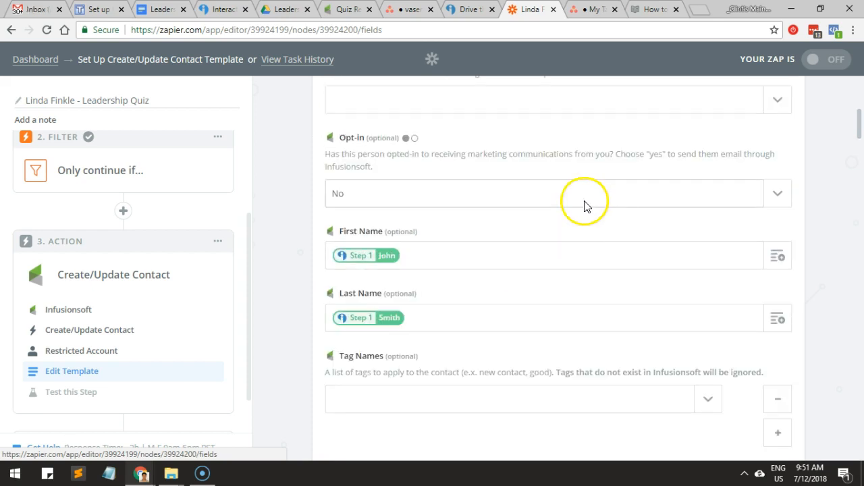
scroll(587, 223, down, 3)
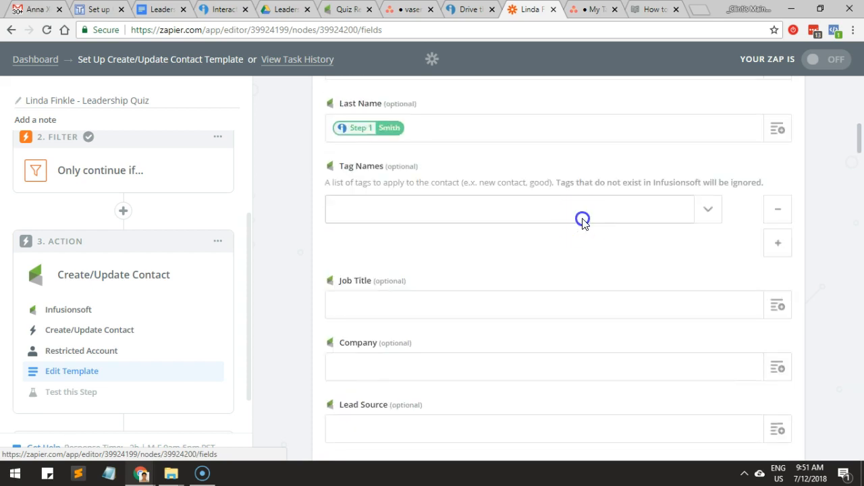
click(583, 220)
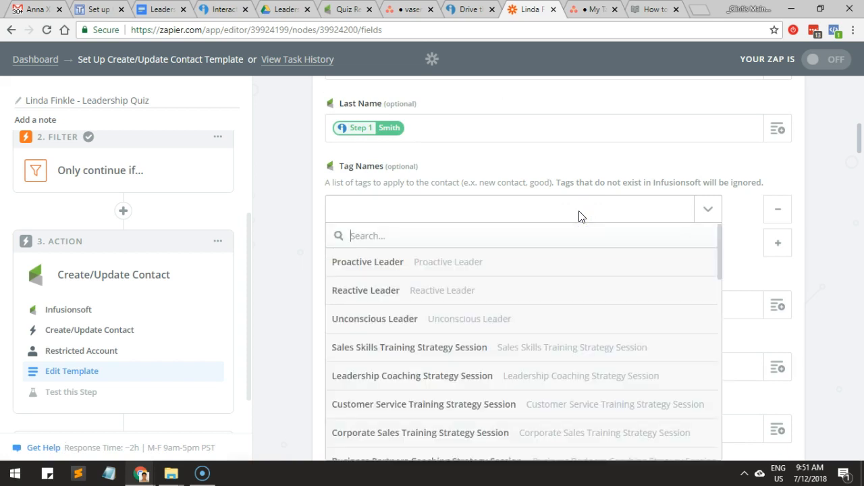
text(pro)
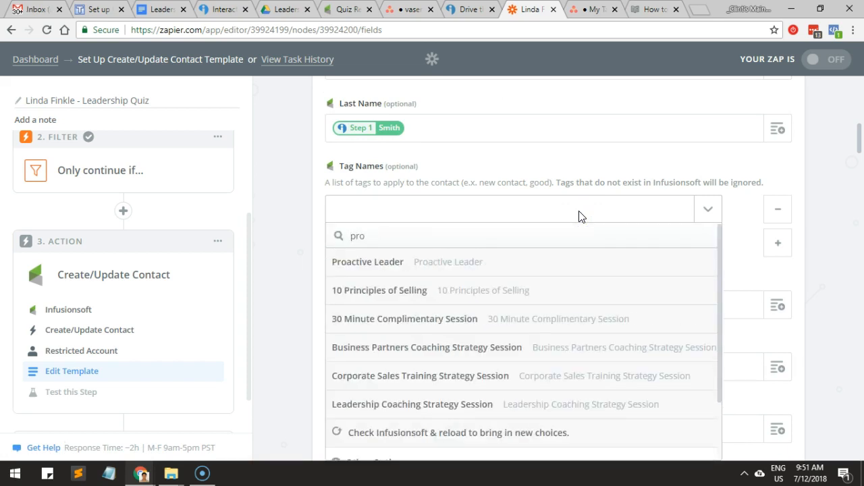
click(560, 266)
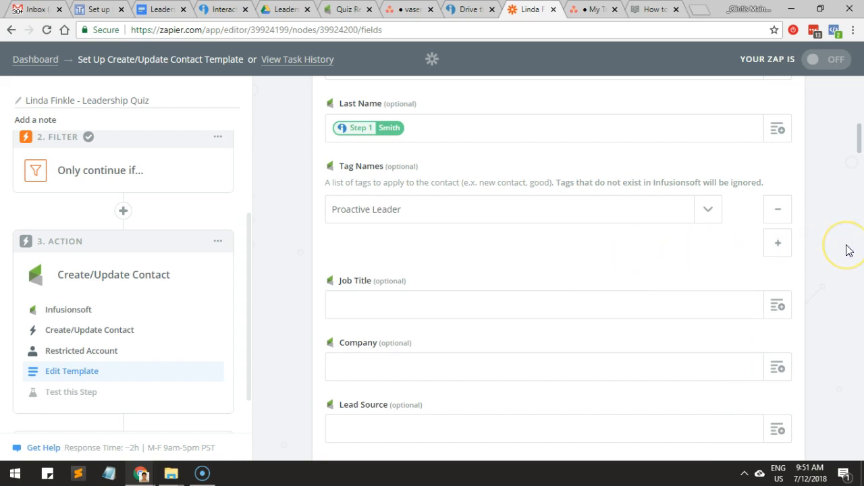
Leave the remaining optional contact fields empty and continue to the Infusionsoft test stage.
scroll(849, 251, down, 3)
scroll(817, 226, up, 5)
scroll(814, 225, down, 15)
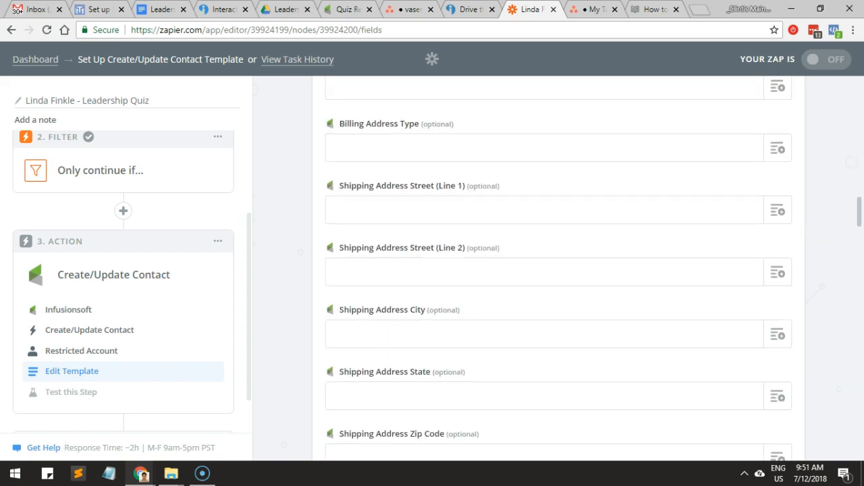
drag(861, 218, 835, 472)
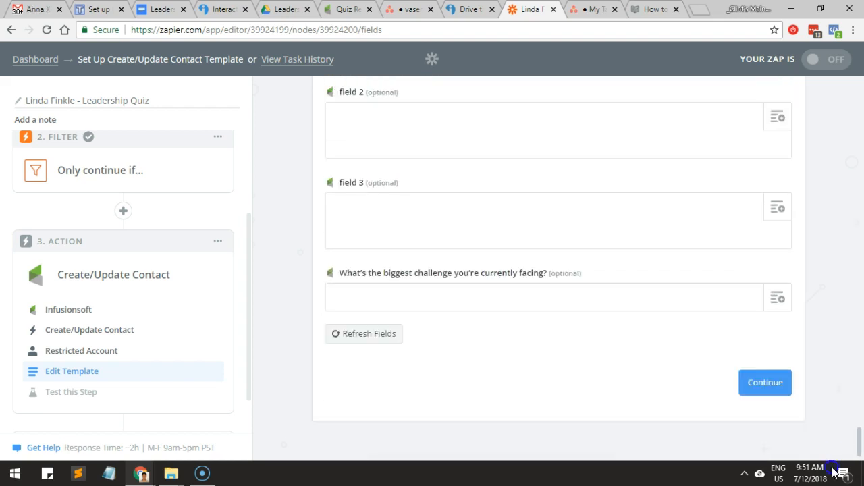
click(765, 383)
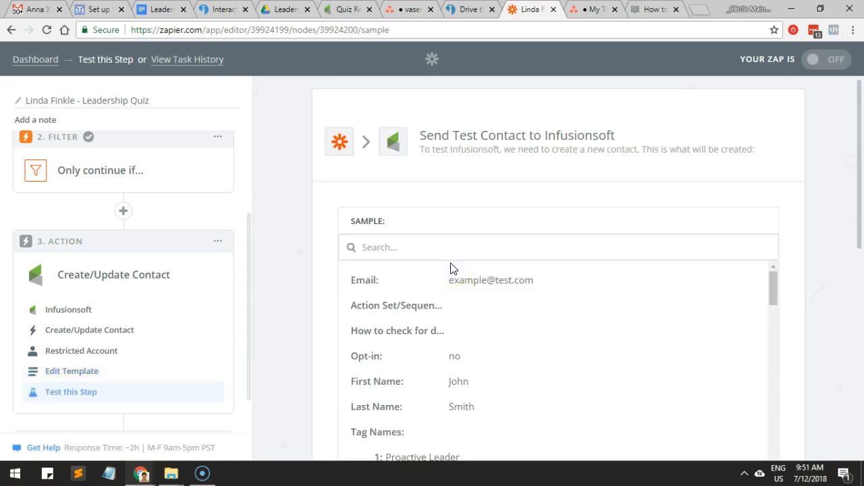
Skip sending the test contact to Infusionsoft, and turn on the finished zap.
scroll(396, 292, down, 1)
scroll(398, 311, down, 2)
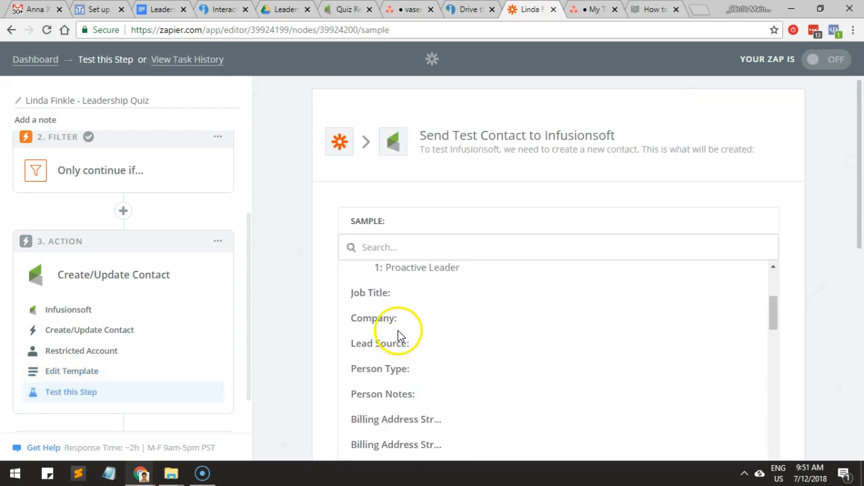
scroll(429, 311, down, 1)
scroll(428, 312, down, 10)
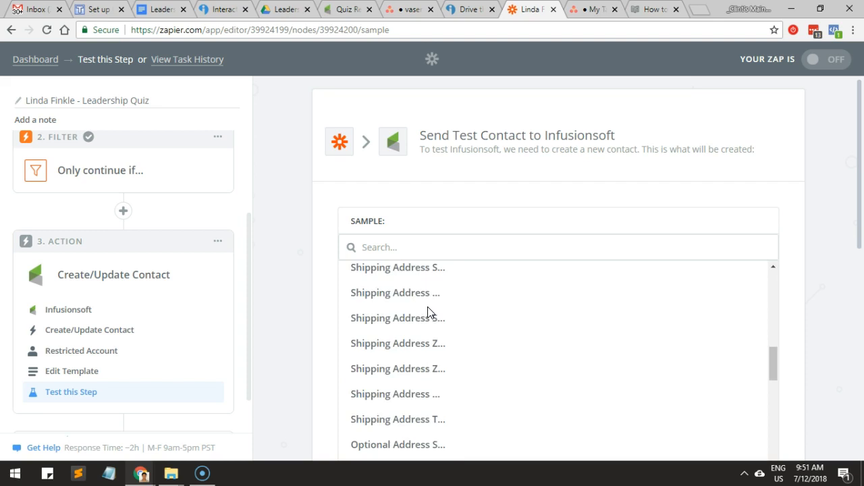
scroll(427, 313, down, 8)
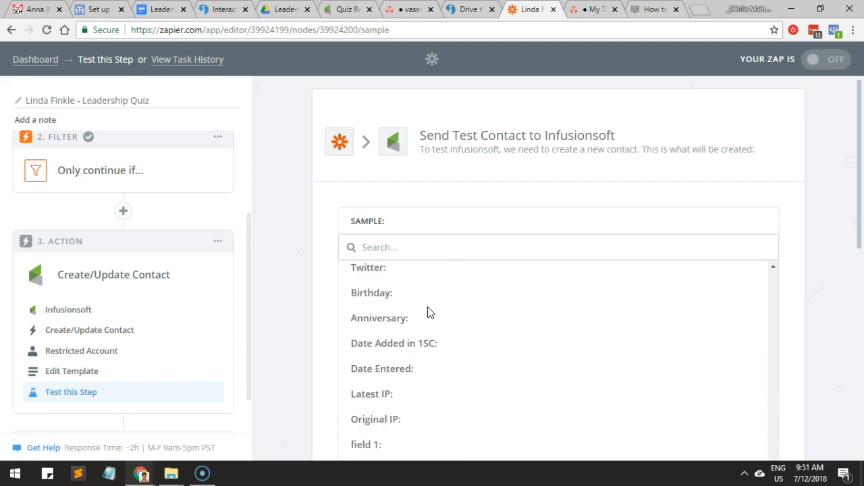
scroll(327, 335, down, 3)
scroll(326, 335, down, 4)
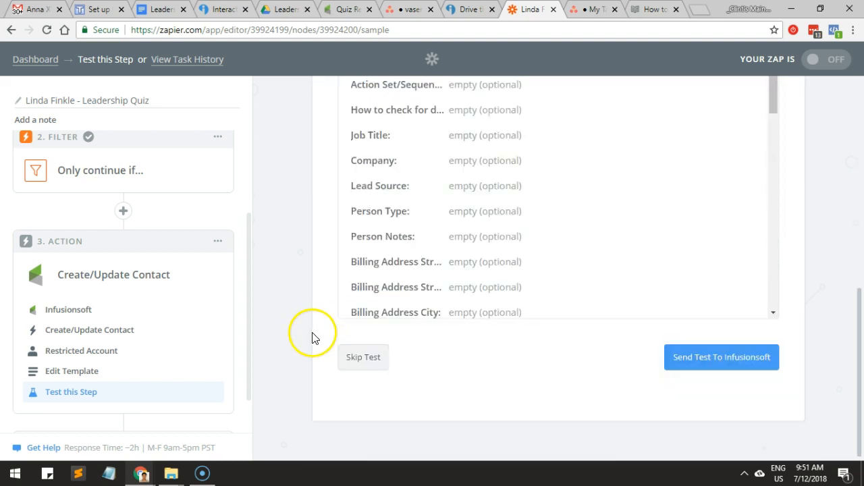
click(361, 359)
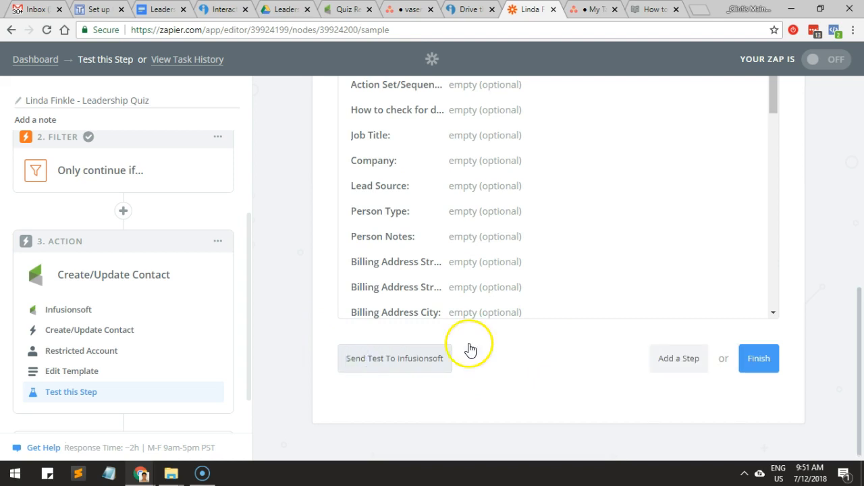
click(759, 413)
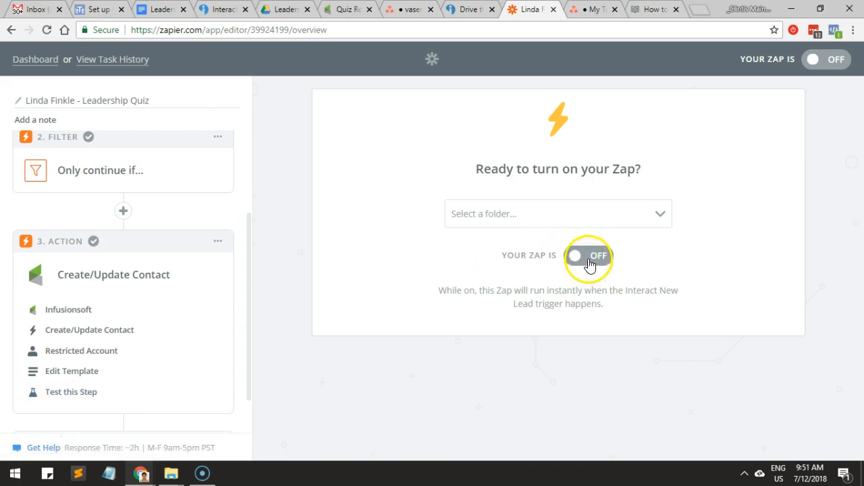
click(589, 258)
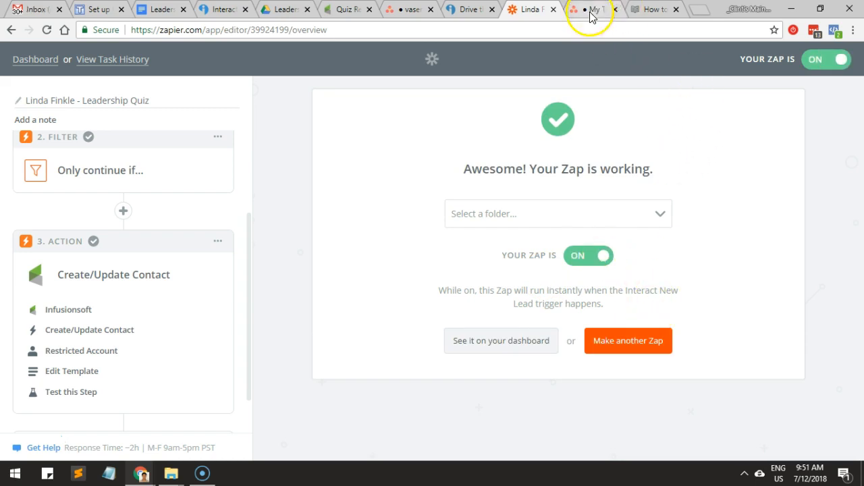
Start the Drive the Change leadership quiz and answer its first six questions with Rarely or Never.
click(466, 11)
click(426, 413)
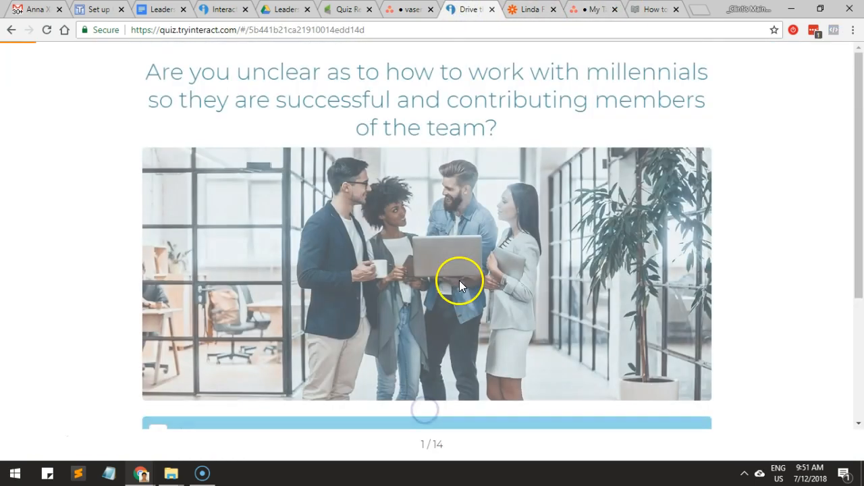
scroll(464, 282, down, 2)
scroll(439, 297, down, 2)
click(285, 405)
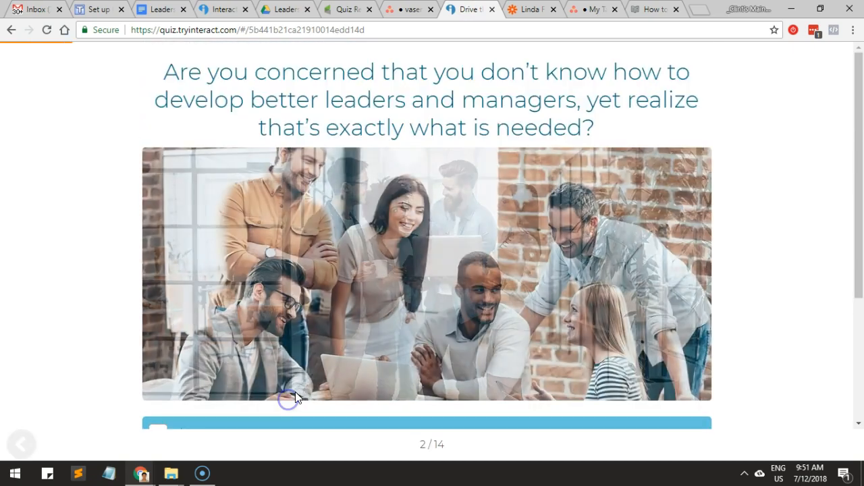
scroll(308, 388, down, 1)
click(305, 356)
scroll(286, 373, down, 2)
click(290, 377)
scroll(289, 370, down, 2)
click(289, 370)
scroll(290, 370, down, 2)
click(289, 368)
scroll(289, 368, down, 2)
click(266, 399)
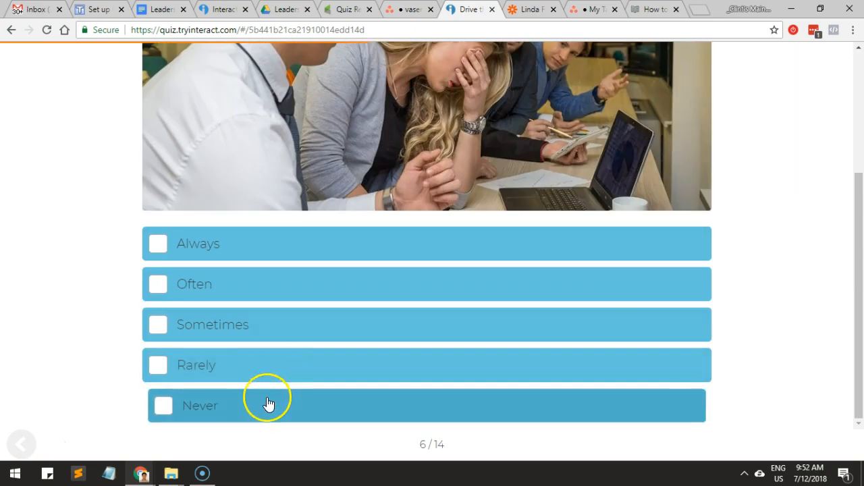
Answer the remaining eight quiz questions with Rarely or Never.
scroll(267, 395, down, 1)
scroll(266, 399, down, 2)
click(266, 399)
scroll(266, 398, down, 2)
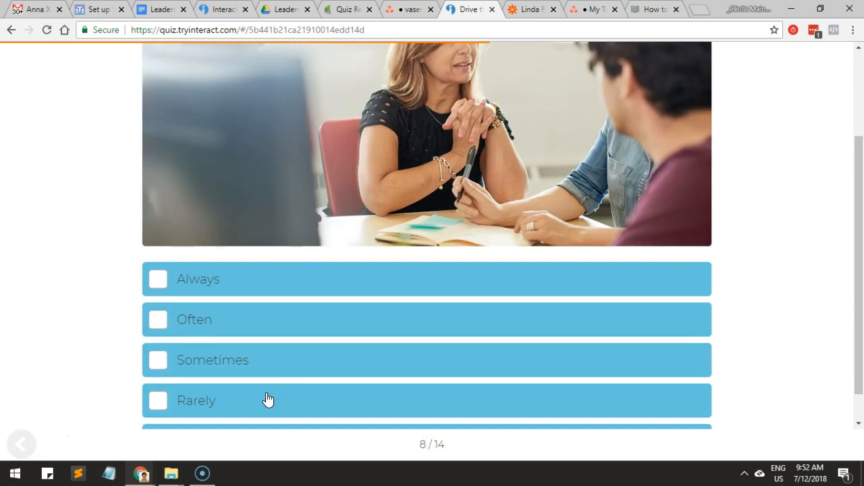
click(268, 400)
scroll(266, 399, down, 1)
click(258, 400)
scroll(257, 401, down, 2)
click(257, 401)
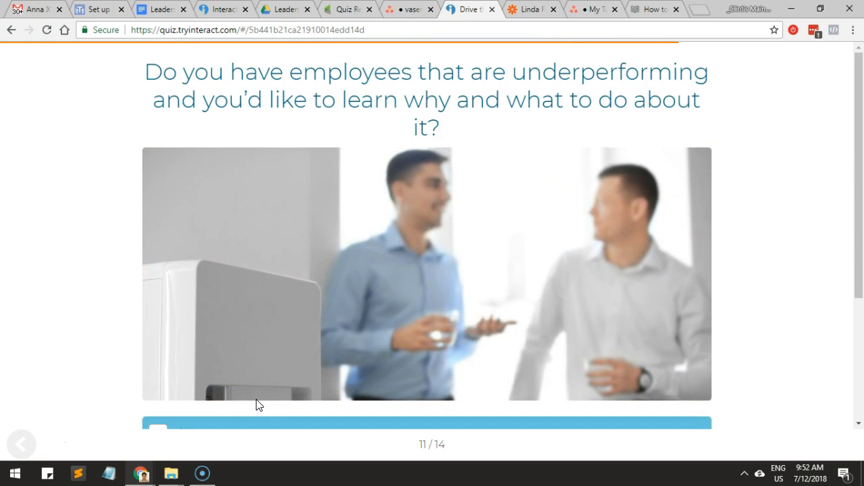
scroll(256, 404, down, 2)
click(253, 382)
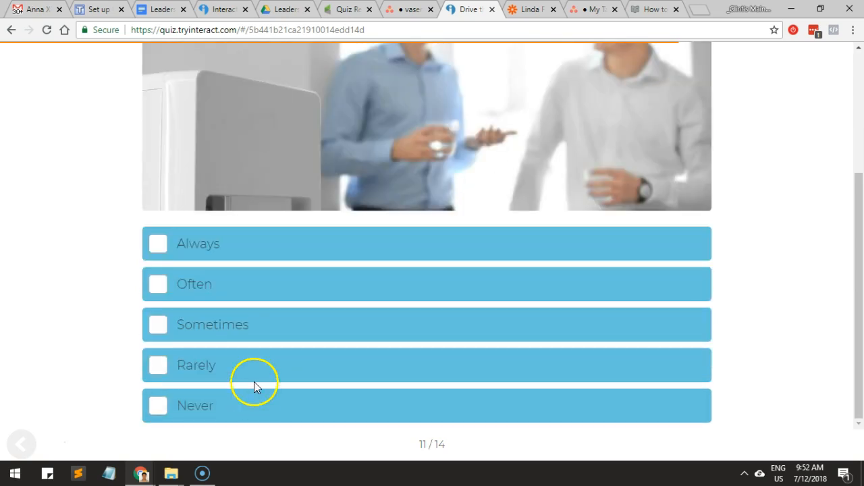
scroll(253, 379, down, 2)
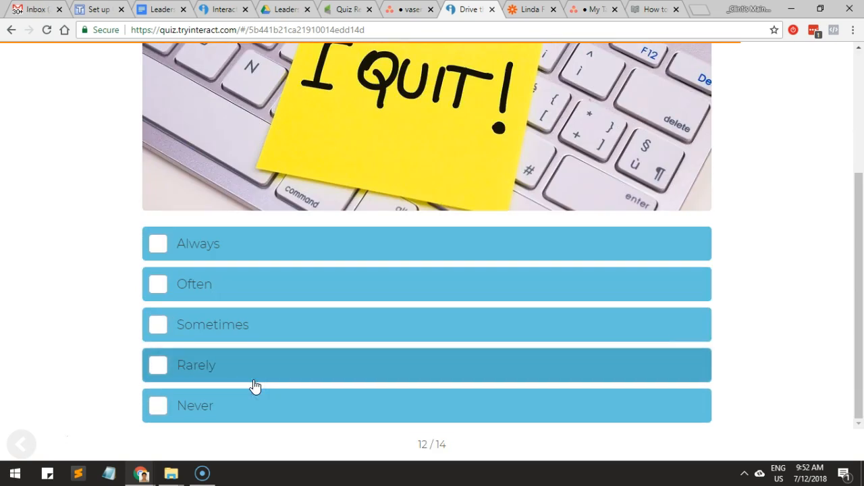
click(257, 374)
scroll(258, 374, down, 3)
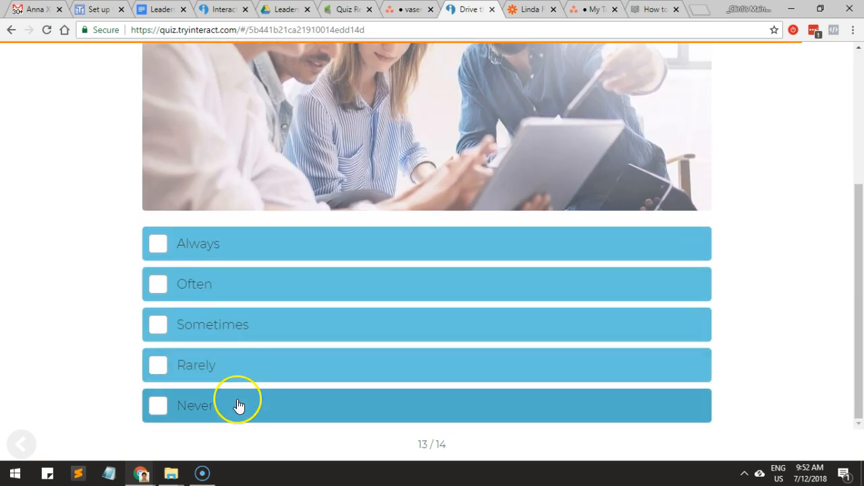
click(237, 404)
scroll(239, 405, down, 3)
click(239, 405)
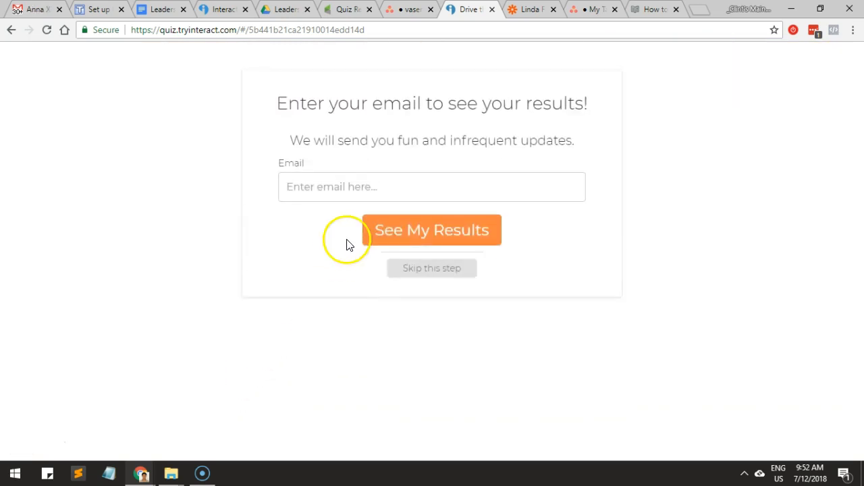
Enter a test email address in the quiz's lead form, submit it, and check the resulting score and leader type.
click(354, 199)
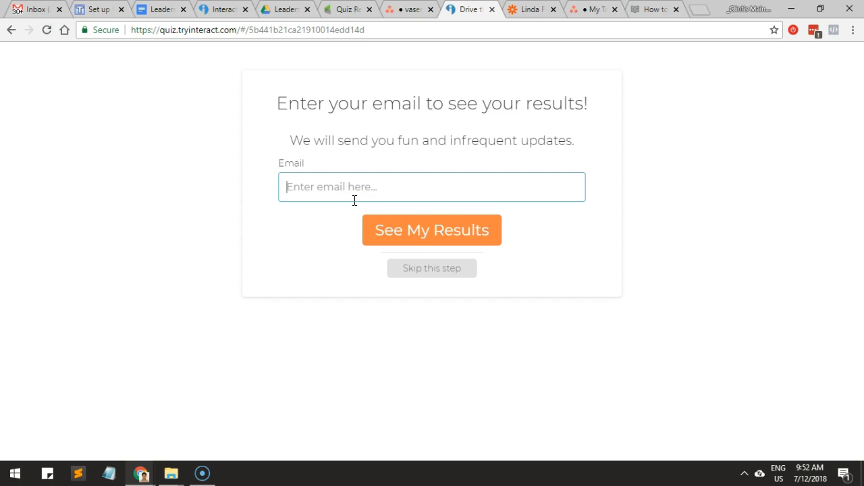
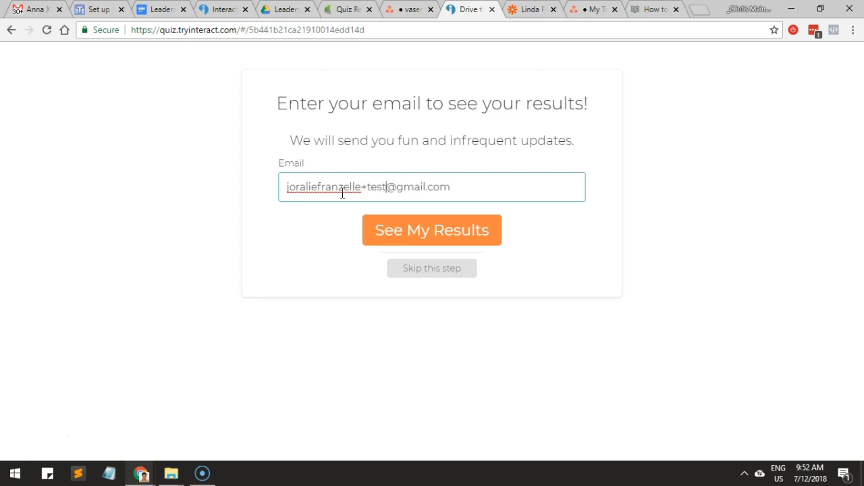
click(431, 242)
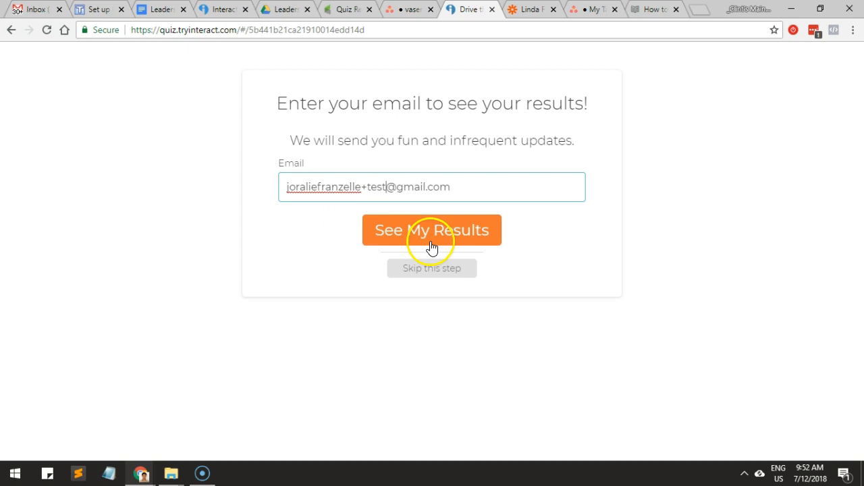
click(451, 277)
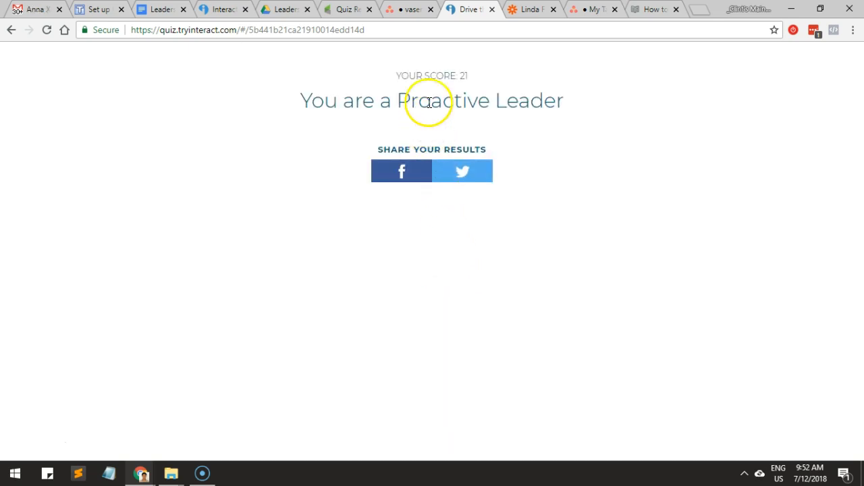
double_click(464, 76)
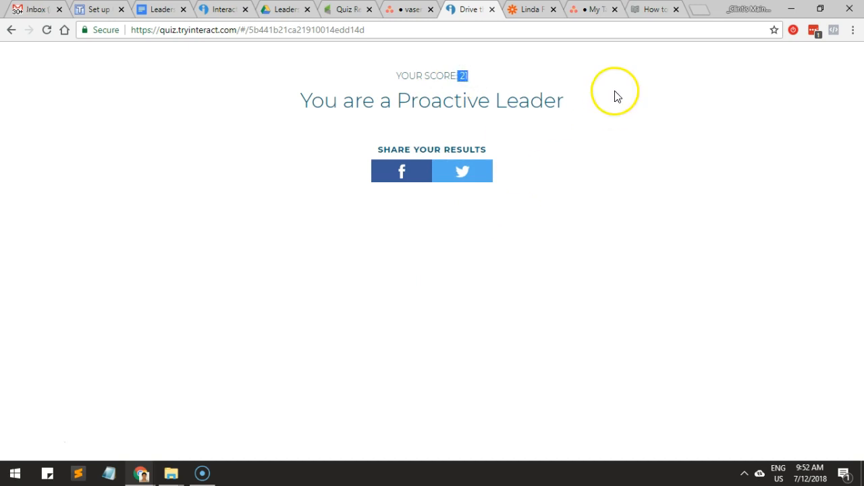
click(517, 11)
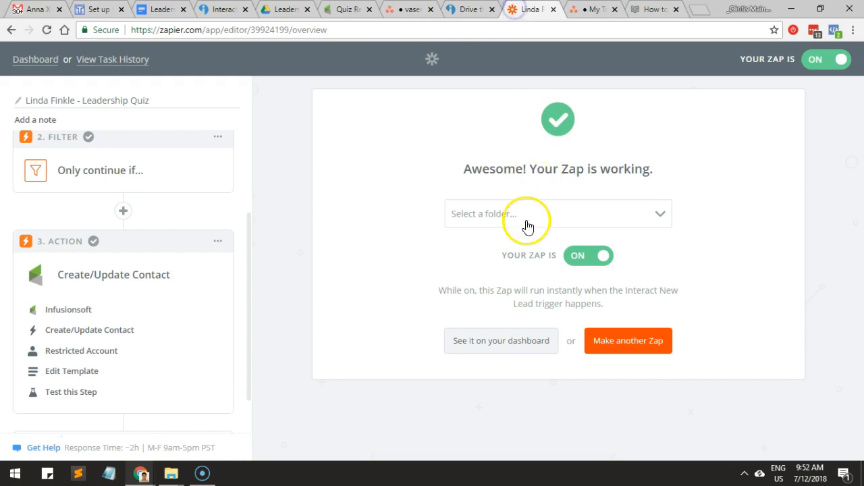
click(156, 179)
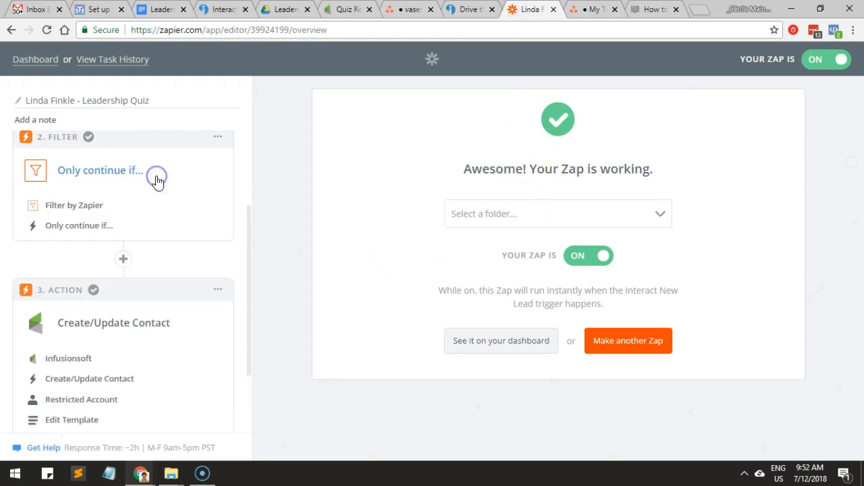
click(93, 226)
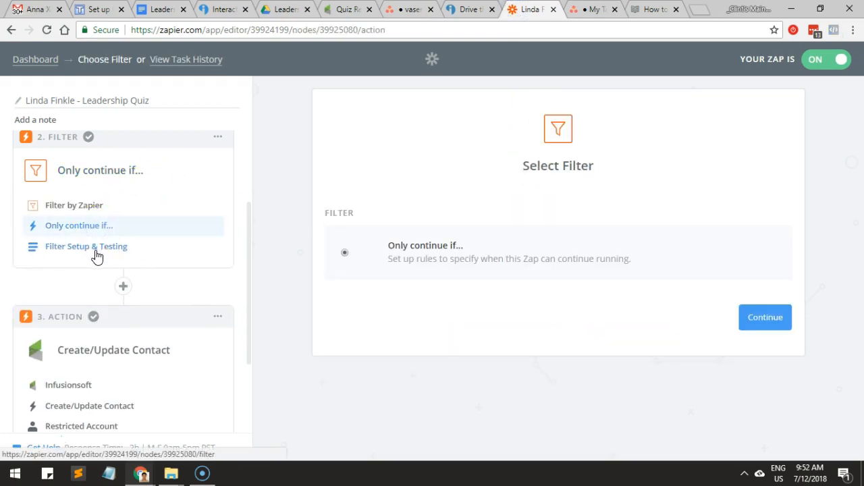
click(96, 254)
scroll(101, 236, up, 2)
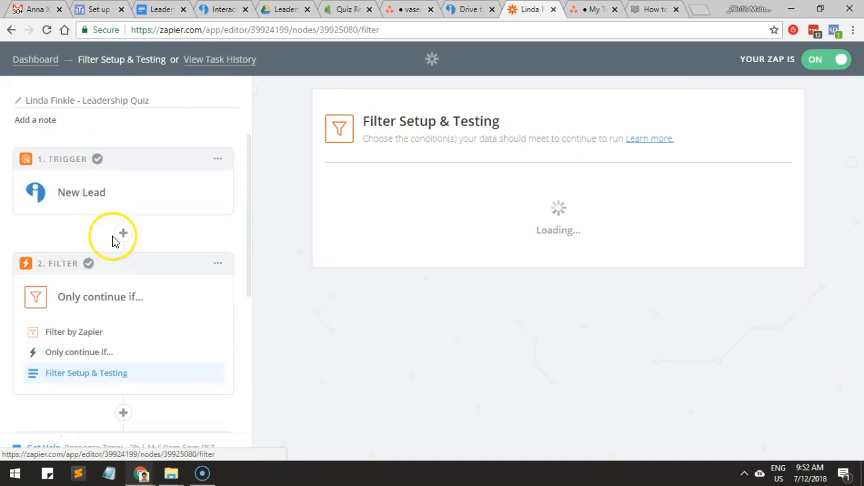
Try to pull another sample lead by re-testing the Interact New Lead trigger.
click(100, 193)
click(74, 311)
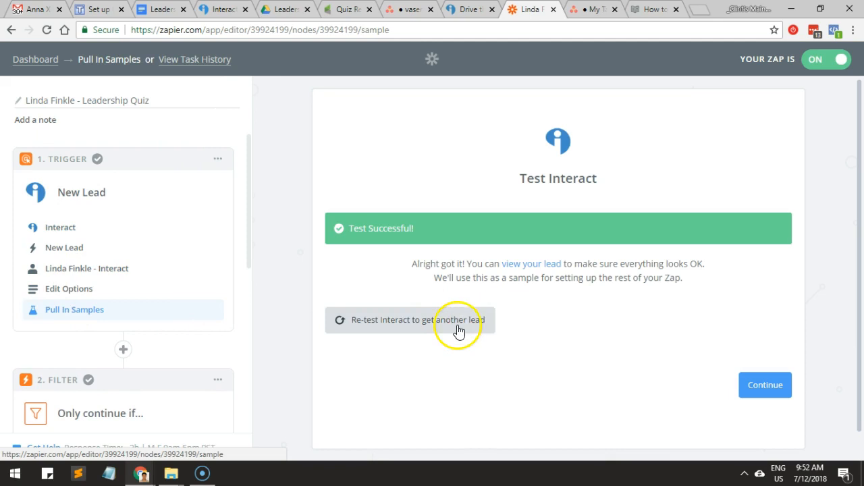
click(456, 328)
click(746, 351)
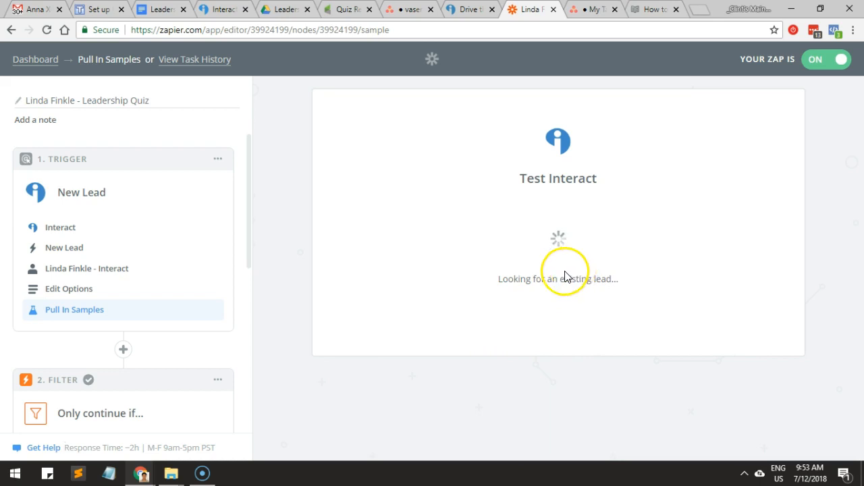
click(525, 277)
click(489, 305)
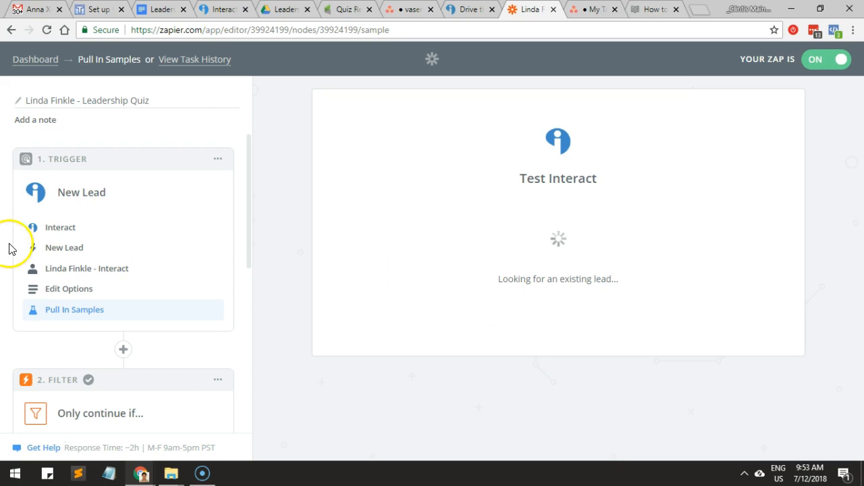
Check the trigger's selected quiz, reopen its samples, and review the sample lead's fields.
click(67, 290)
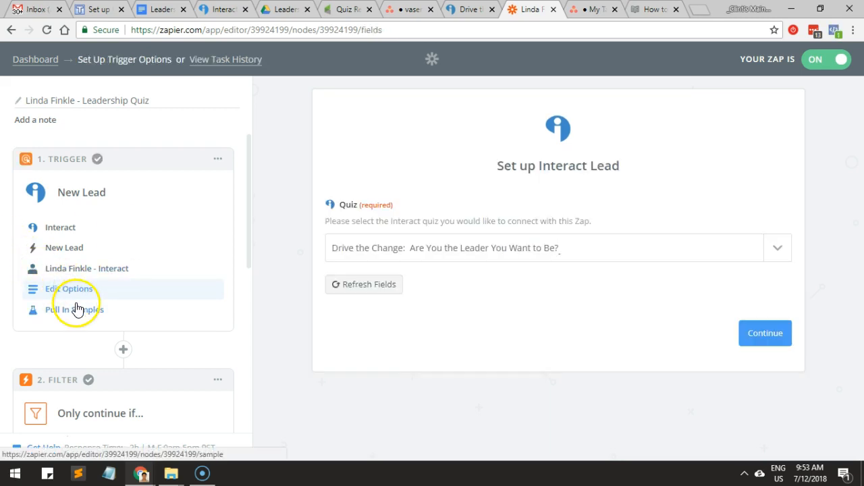
click(76, 307)
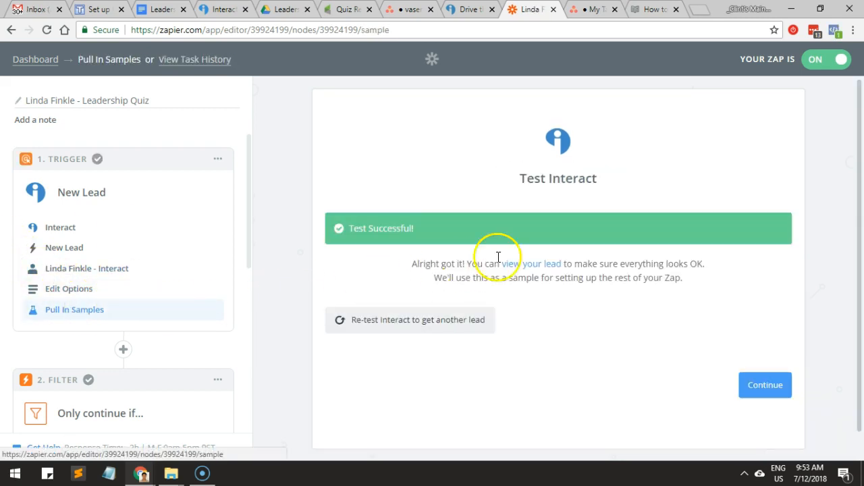
click(533, 264)
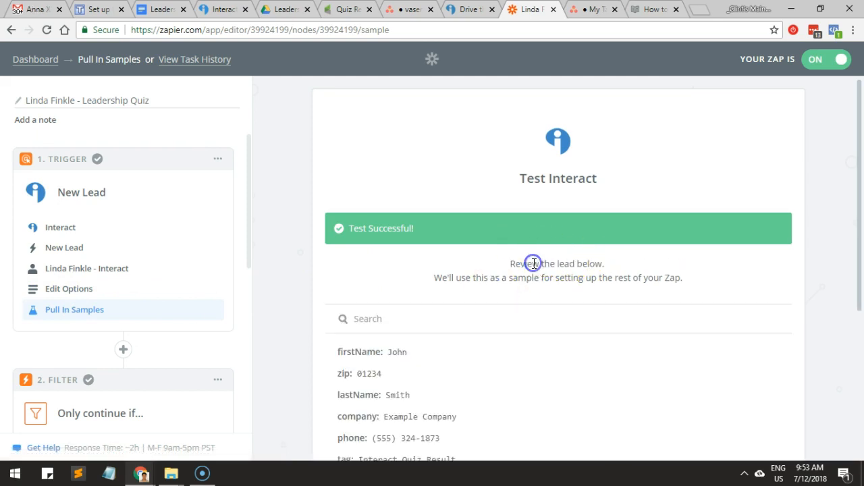
scroll(489, 268, down, 2)
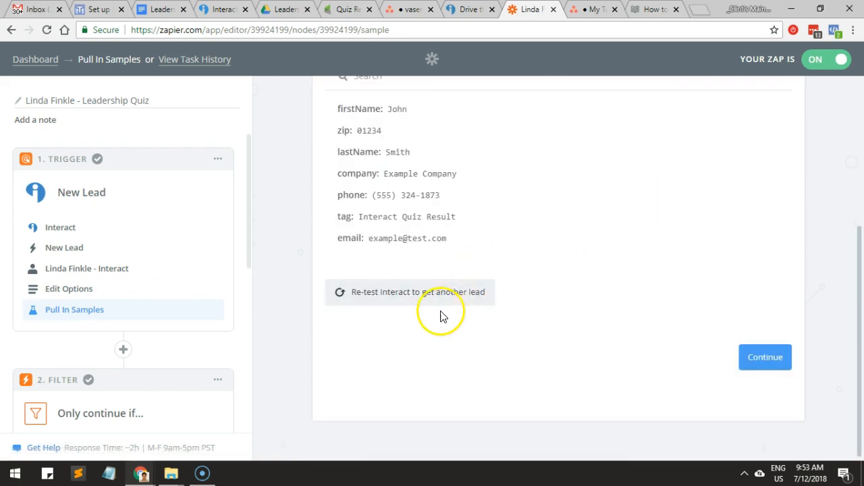
Re-test the Interact trigger to fetch another lead for the quiz "Drive the Change: Are You the Leader You Want to Be?".
click(439, 305)
click(715, 348)
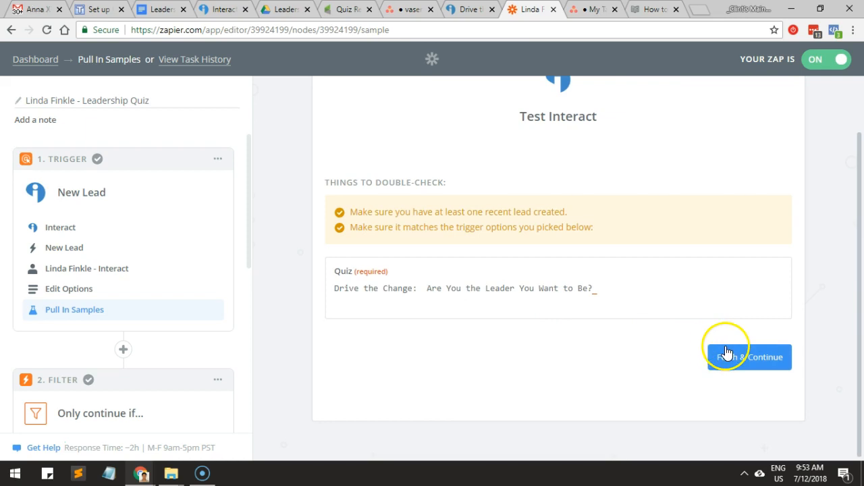
drag(490, 295, 536, 296)
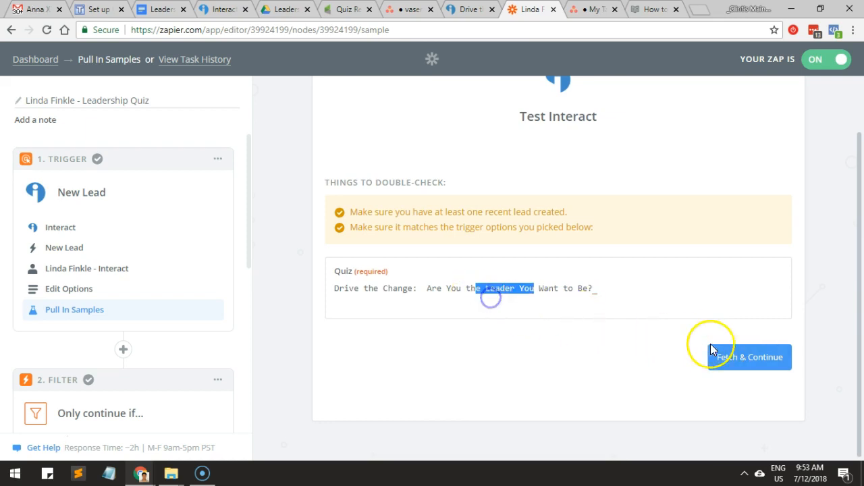
click(726, 346)
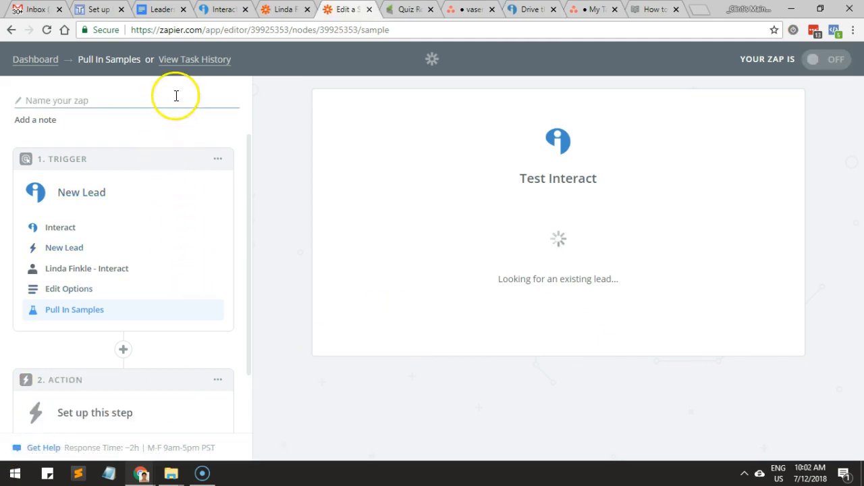
Close the unnamed draft zap, return to the Leadership Quiz zap, and open its filter's setup and testing page.
click(368, 10)
click(280, 10)
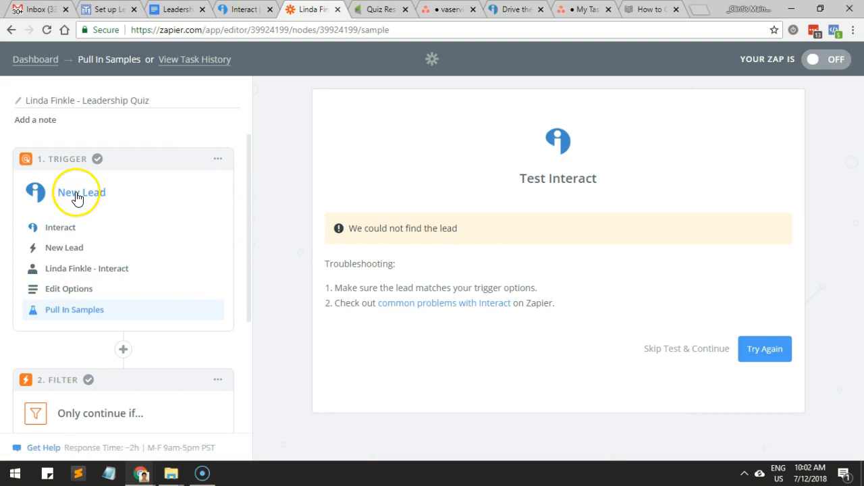
scroll(76, 200, down, 2)
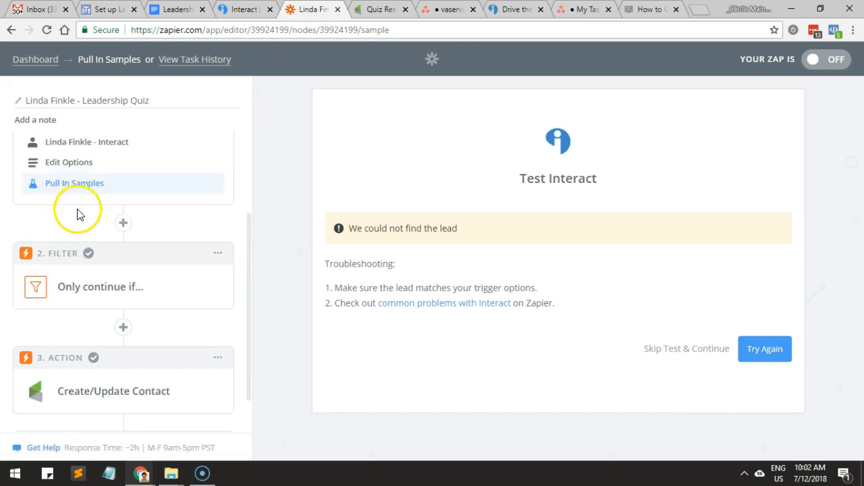
click(87, 280)
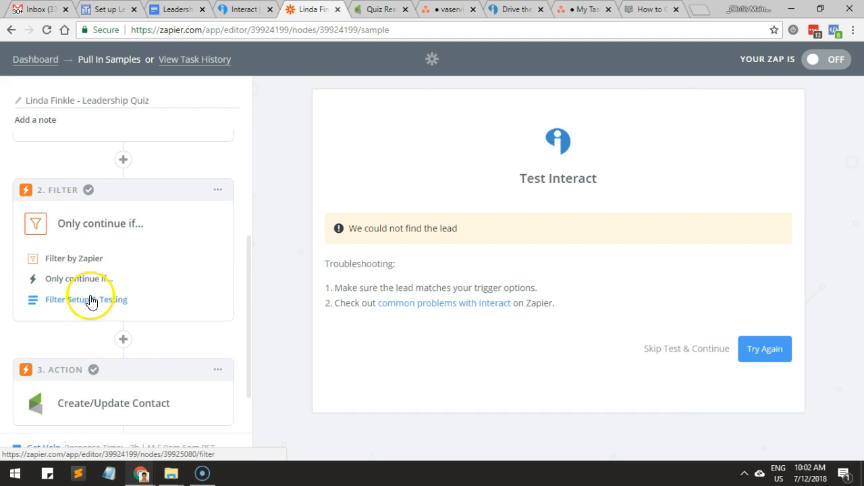
click(88, 283)
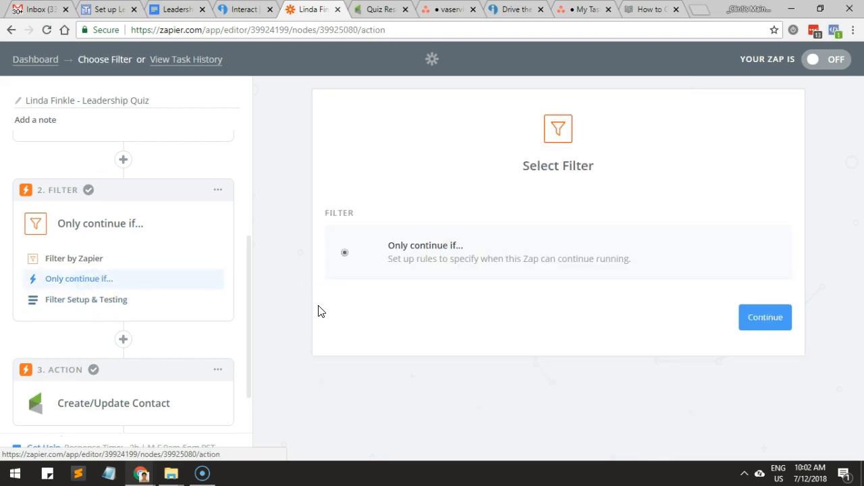
click(98, 313)
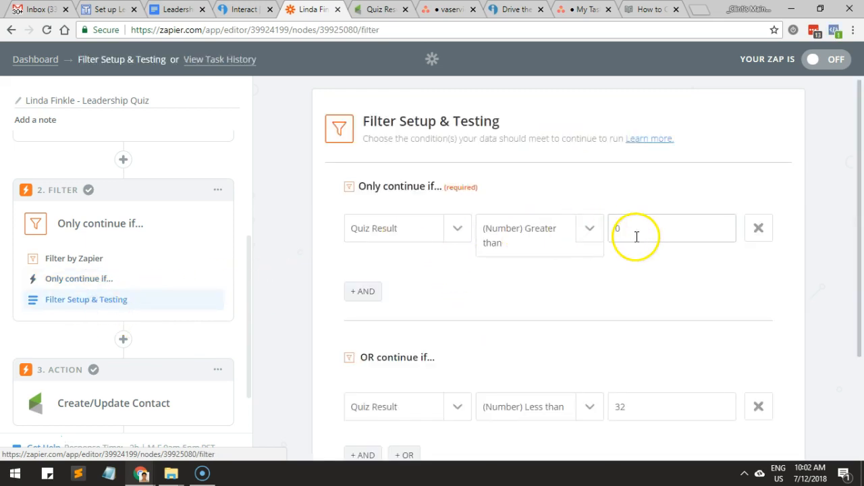
Review the filter's two Quiz Result conditions, checking their comparison operators, threshold values and the OR relation between them.
double_click(636, 231)
scroll(594, 290, down, 2)
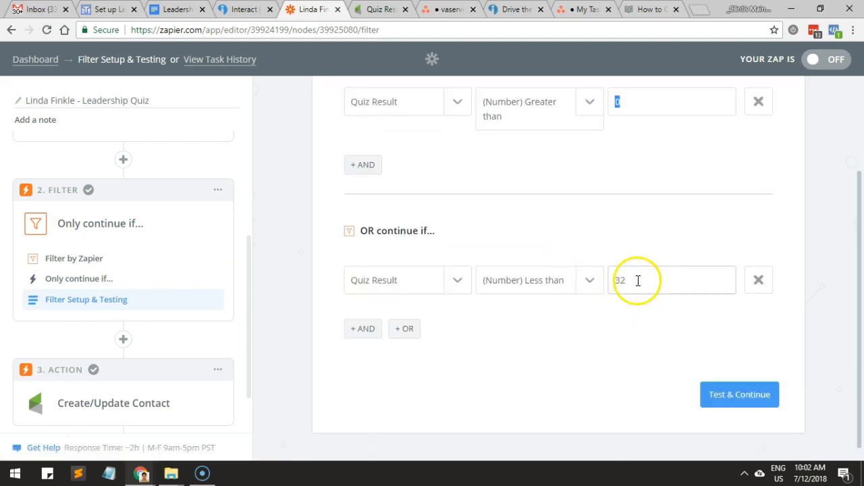
drag(638, 280, 583, 280)
drag(442, 235, 367, 237)
drag(655, 278, 577, 284)
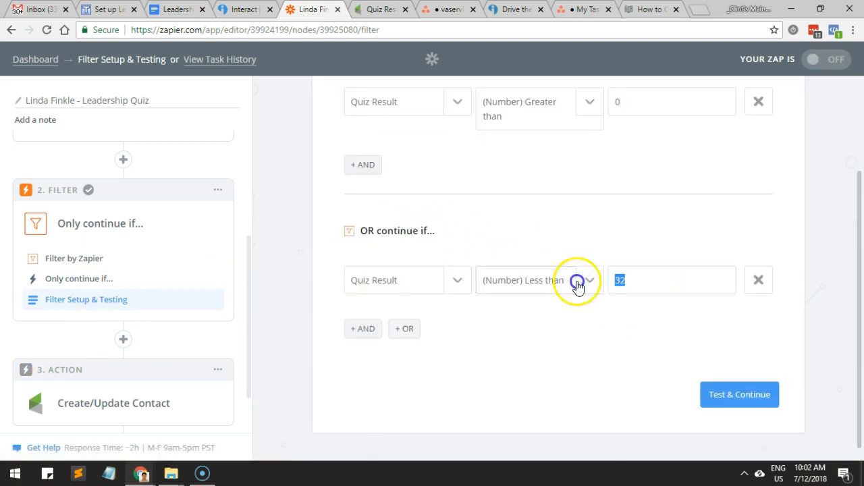
scroll(498, 311, up, 2)
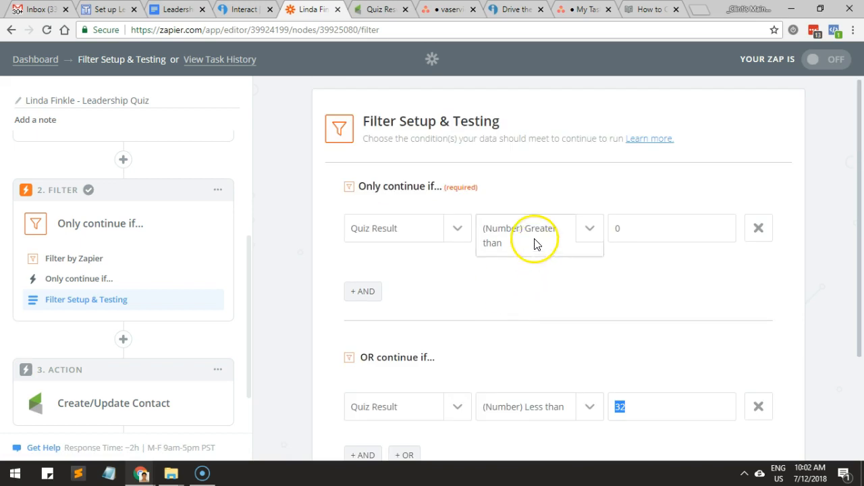
double_click(610, 231)
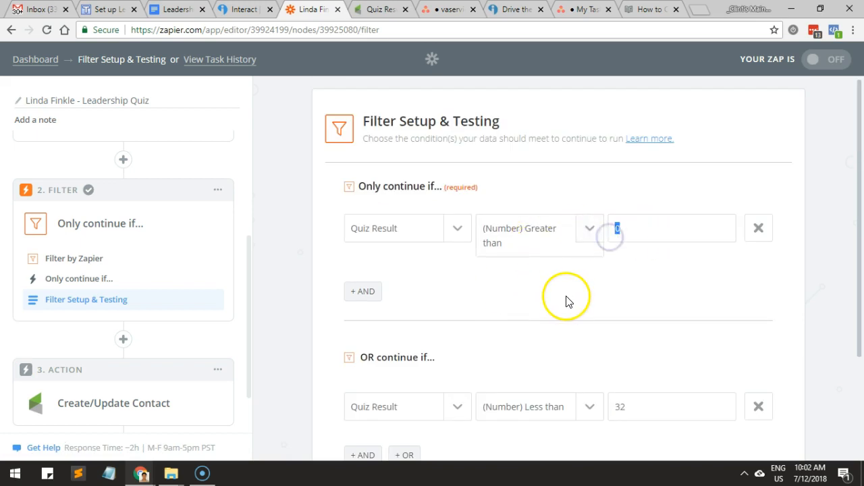
scroll(572, 298, down, 2)
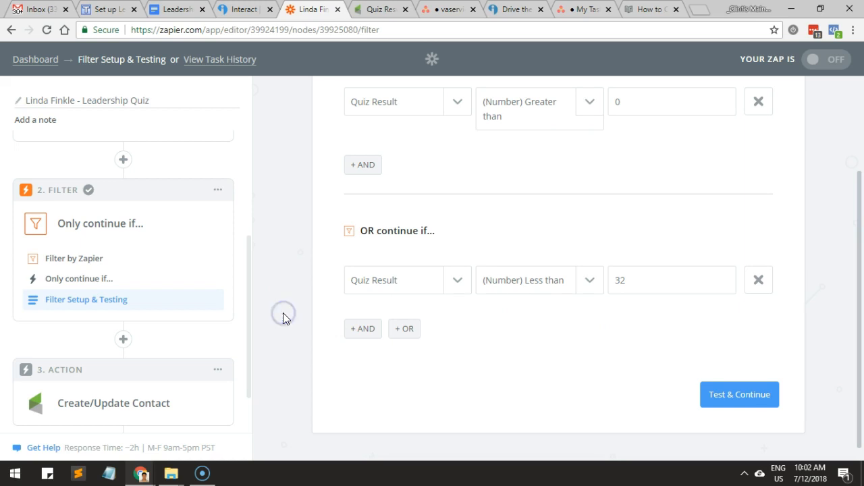
Open the Infusionsoft Create/Update Contact action's template and review its fields from the opt-in setting through the tag names to the person notes.
scroll(283, 313, down, 1)
click(106, 408)
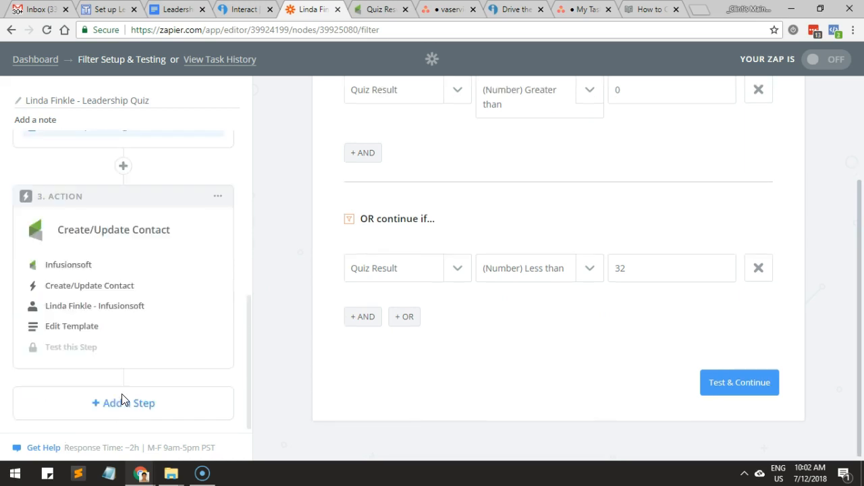
click(86, 327)
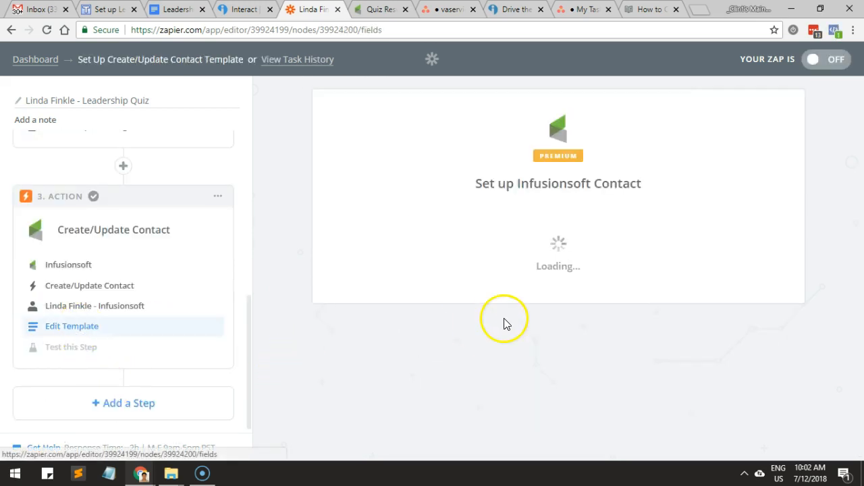
scroll(505, 318, down, 7)
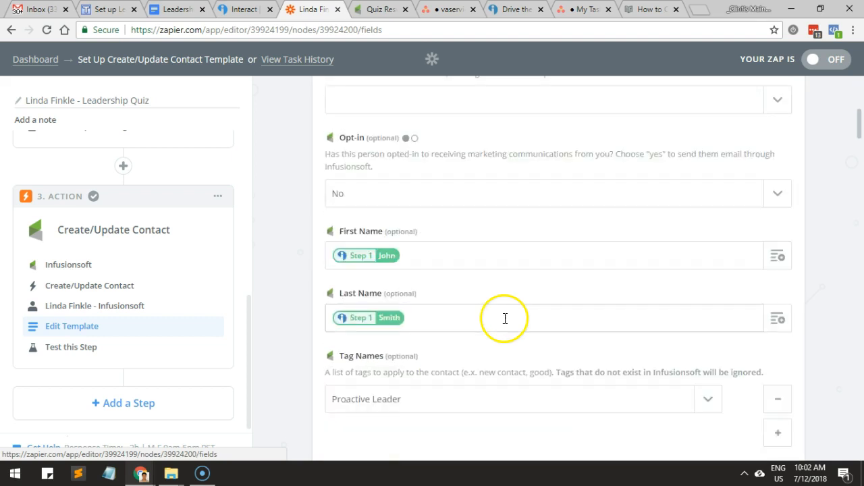
scroll(505, 319, down, 1)
drag(340, 167, 355, 166)
scroll(354, 341, down, 5)
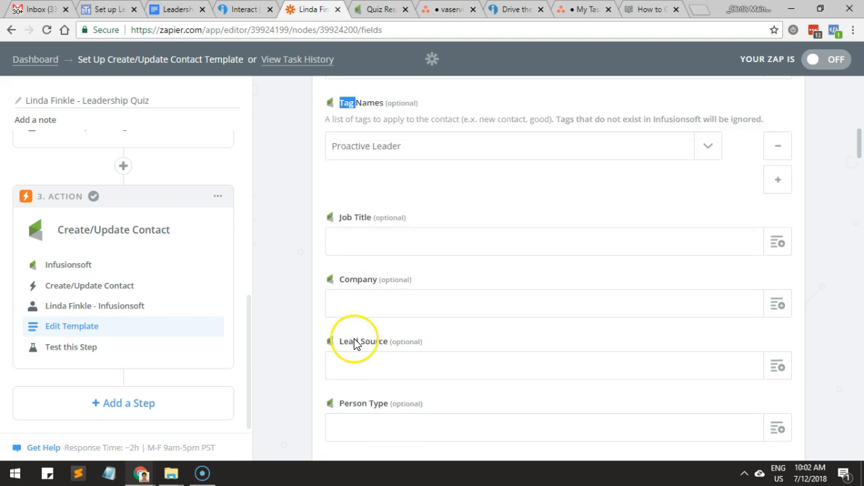
scroll(356, 345, up, 6)
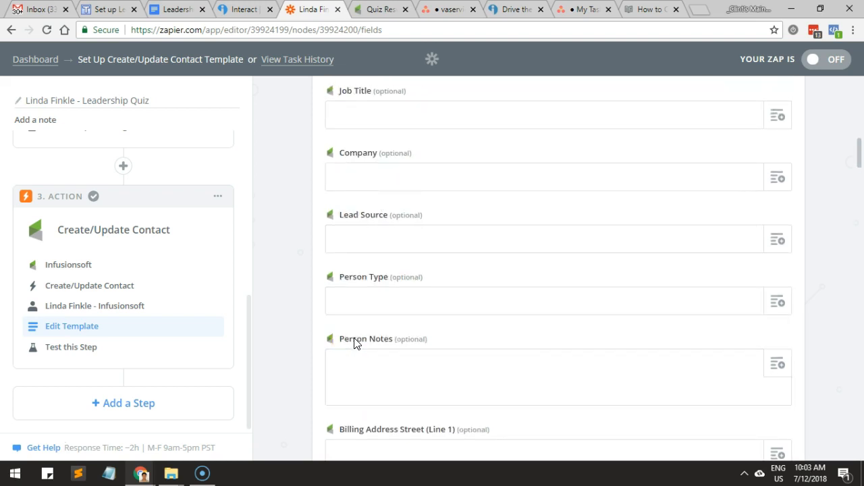
scroll(397, 340, down, 5)
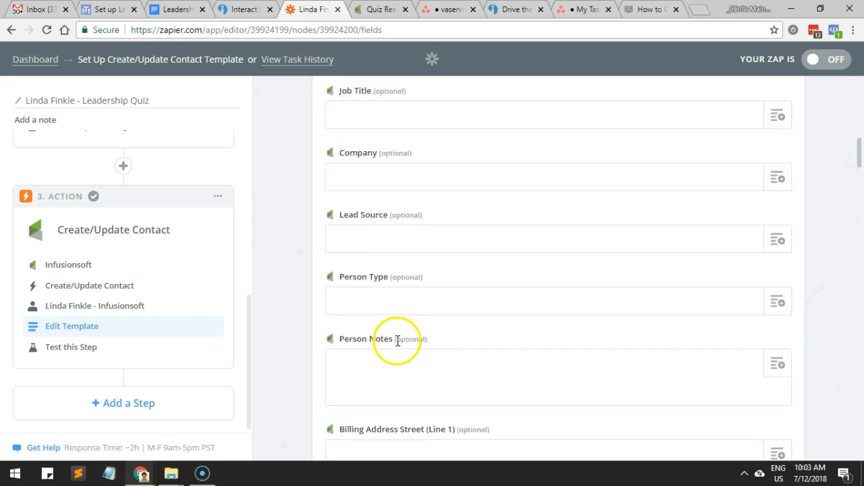
Browse the New Lead fields available for mapping in Billing Address Street (Line 1), including Quiz Result, without inserting one.
click(776, 384)
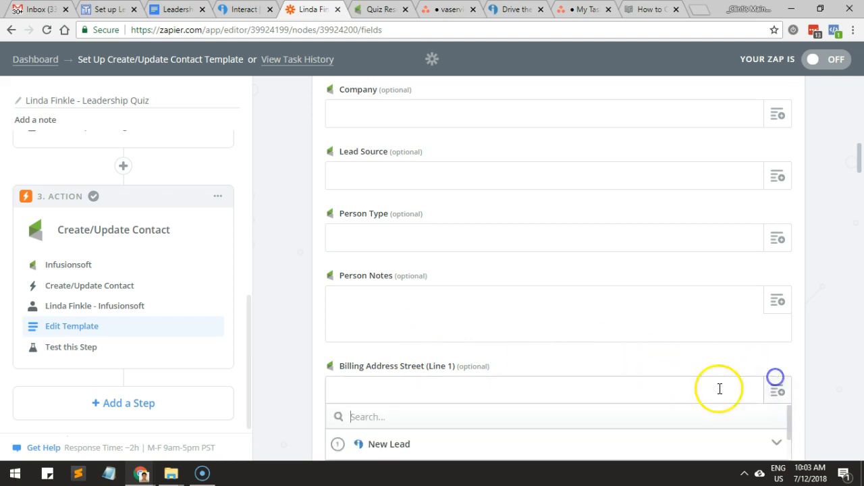
scroll(601, 391, down, 1)
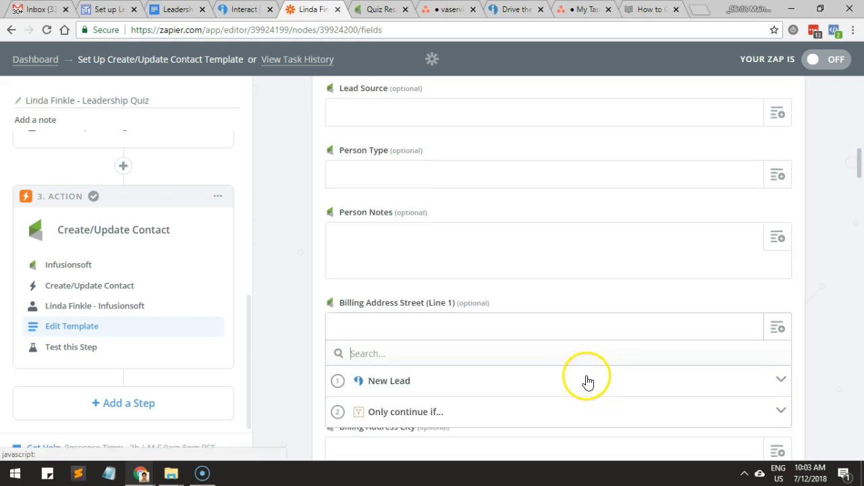
click(587, 380)
scroll(588, 383, down, 3)
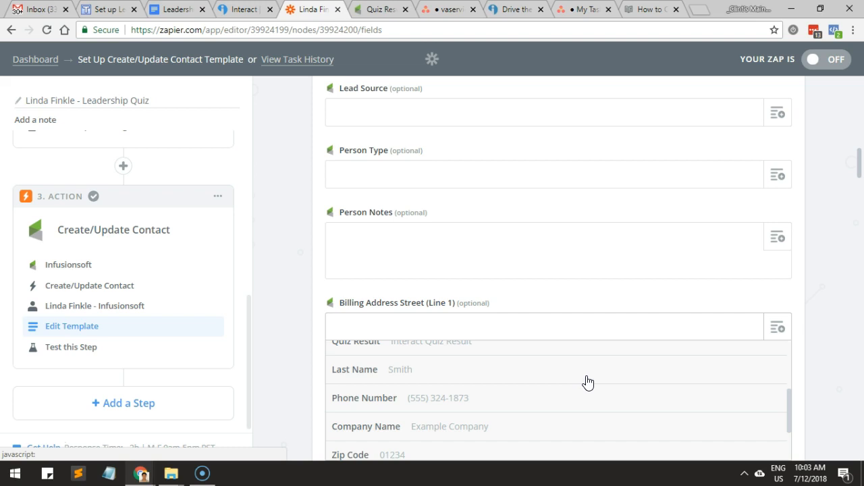
scroll(588, 383, down, 1)
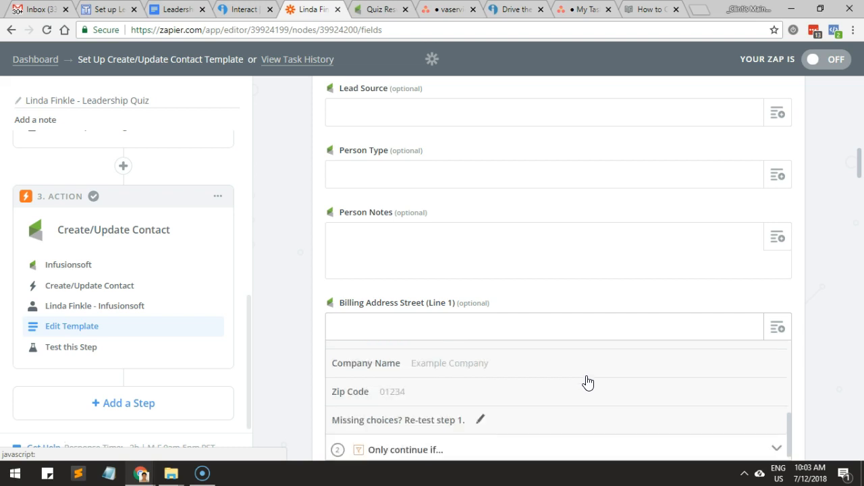
click(532, 396)
scroll(532, 396, up, 2)
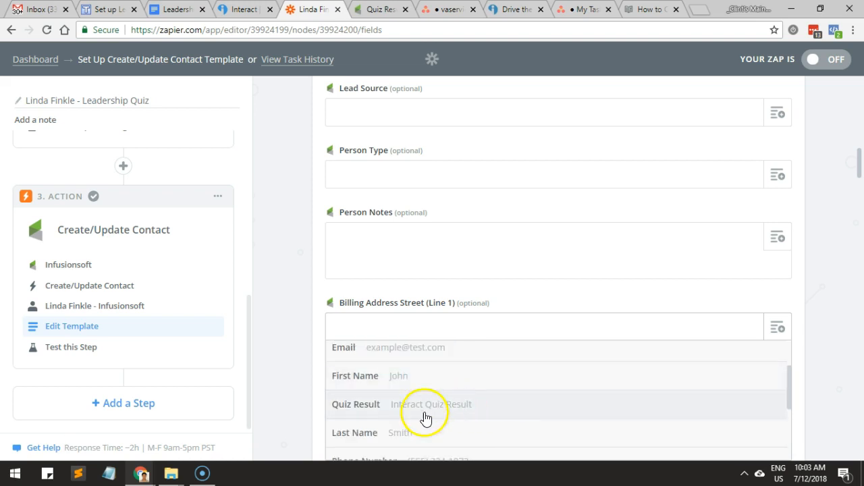
click(295, 378)
Recheck the contact template's tag, last name, first name and email mappings.
scroll(296, 381, up, 2)
scroll(296, 381, up, 5)
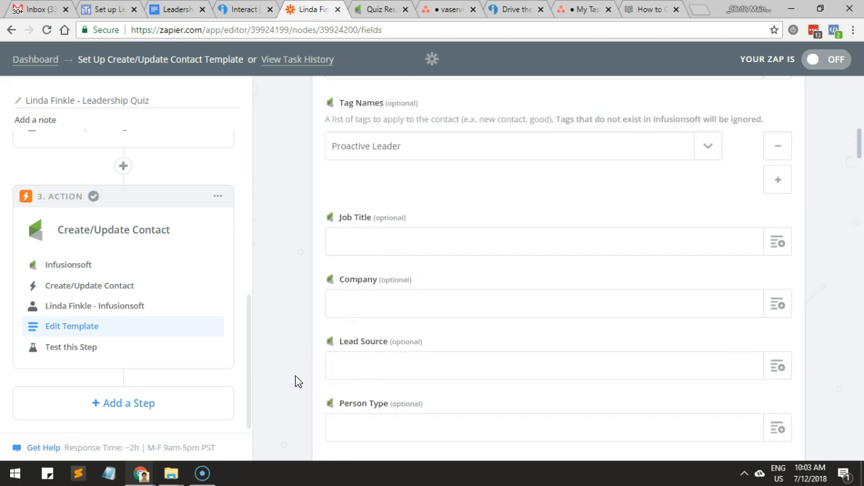
click(296, 370)
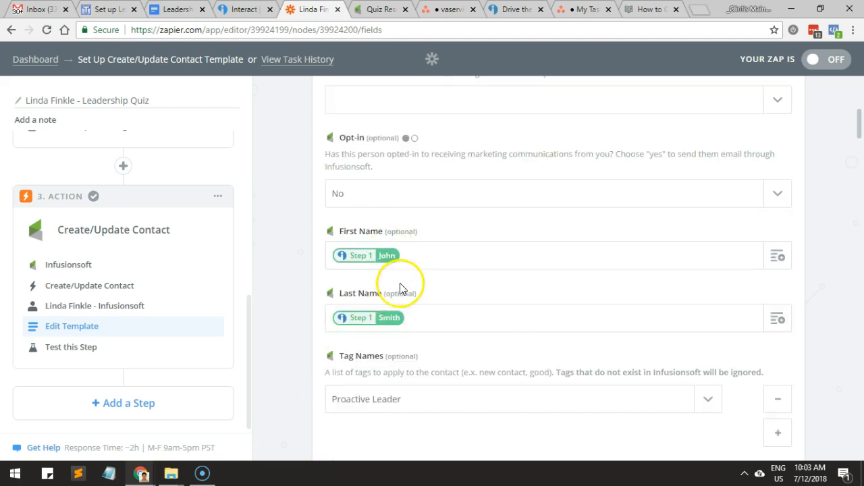
scroll(402, 290, up, 1)
scroll(439, 368, up, 3)
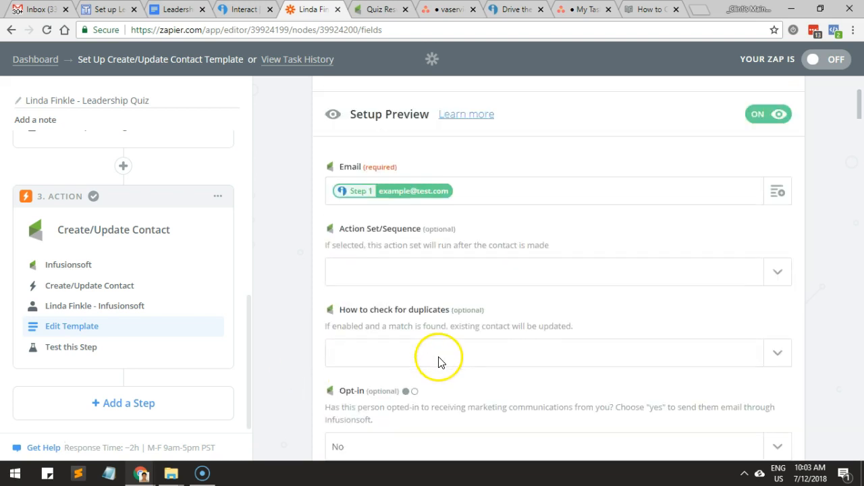
scroll(437, 363, up, 1)
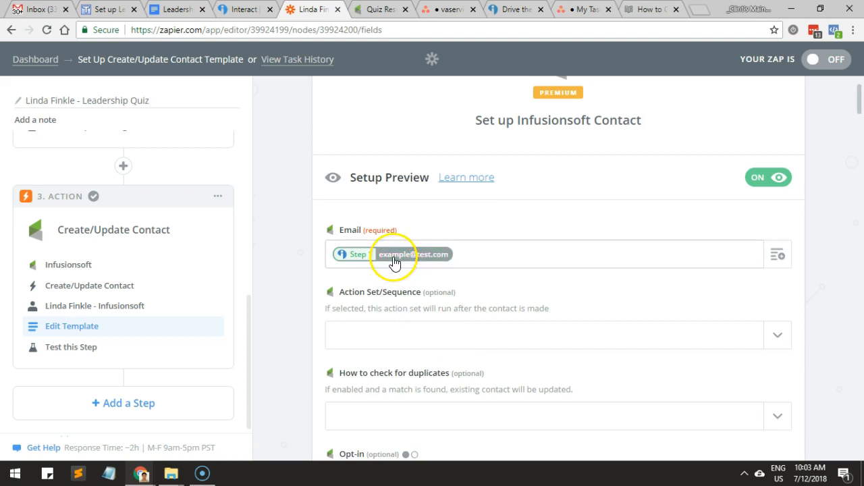
scroll(396, 282, down, 2)
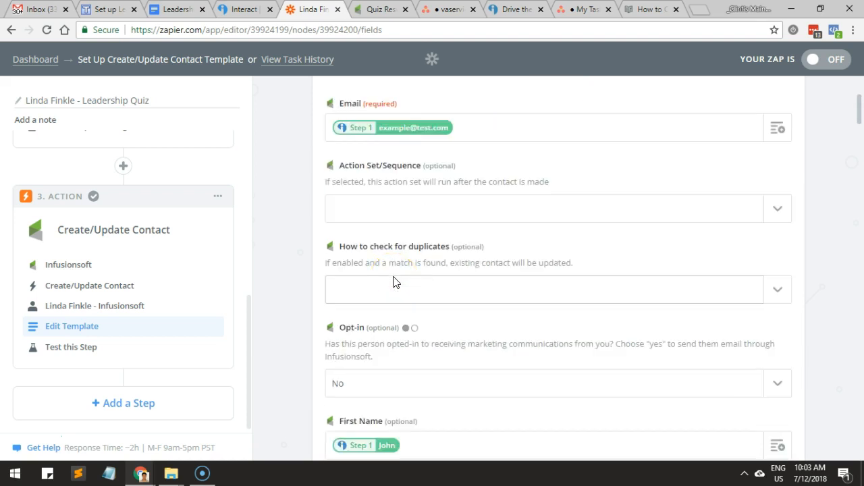
Switch to the Infusionsoft Leadership Quiz campaign report and compare the leader tag counts under the Current and Last 24 hours presets.
click(376, 12)
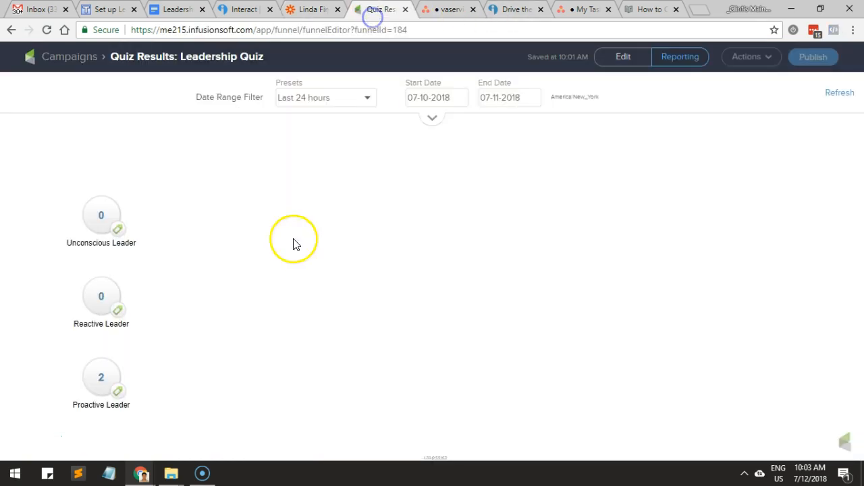
click(117, 360)
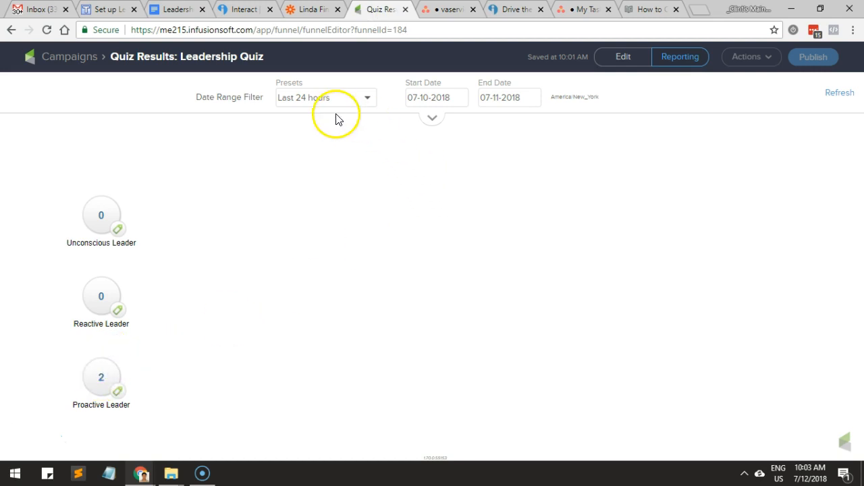
click(353, 102)
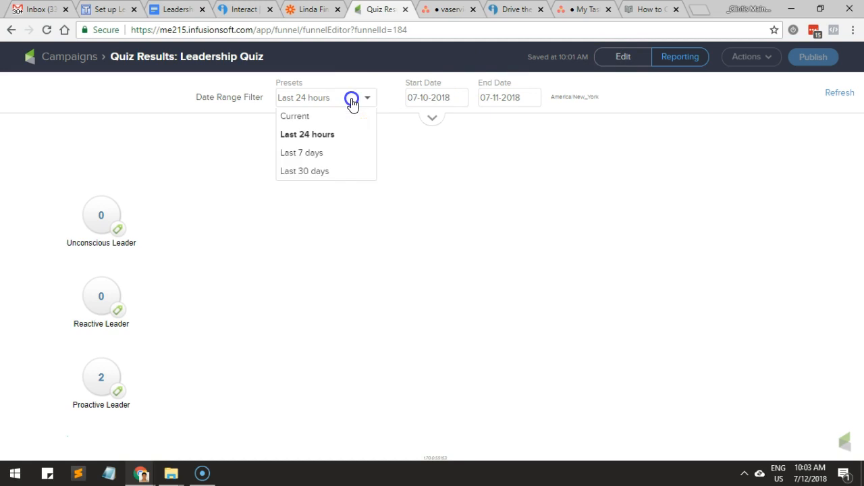
click(320, 120)
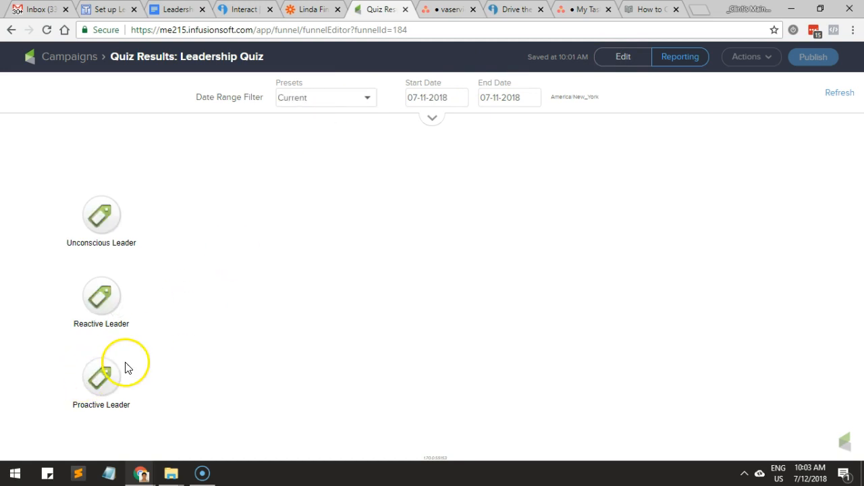
click(329, 105)
click(329, 132)
click(328, 103)
click(324, 133)
mouse_move(120, 361)
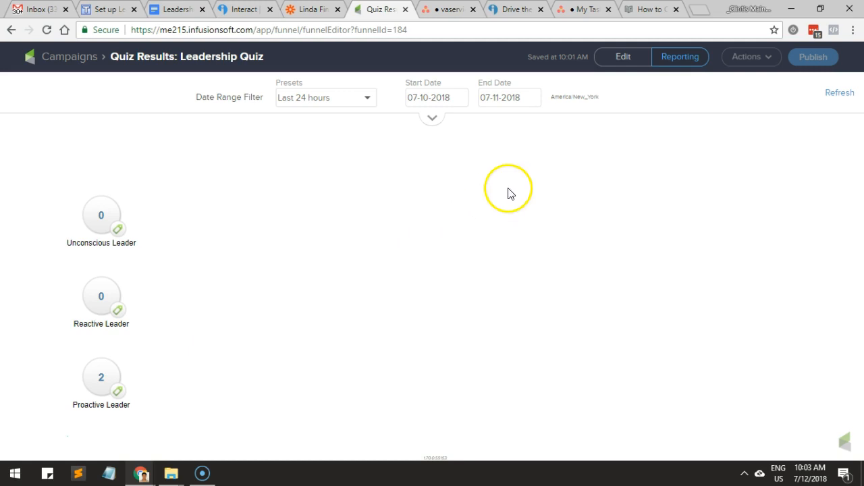
click(488, 202)
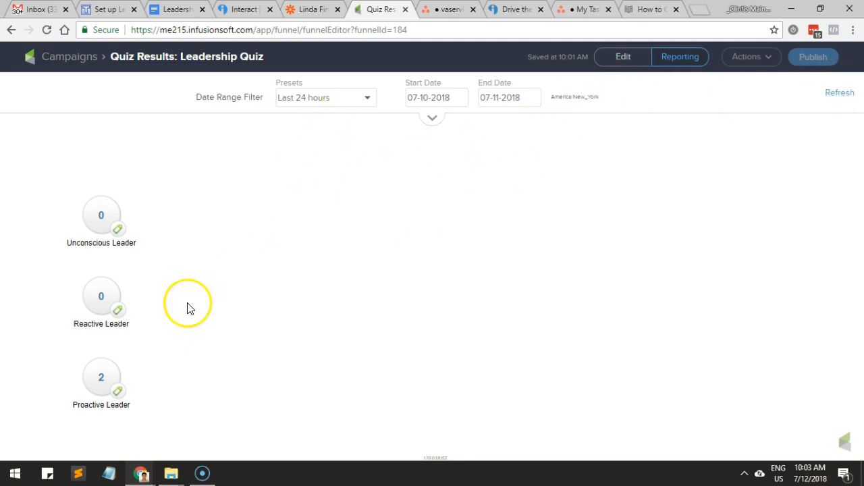
Check the campaign's email performance summary, then review the Unconscious Leader scoring and tag instructions in the Leadership Quiz document.
click(427, 116)
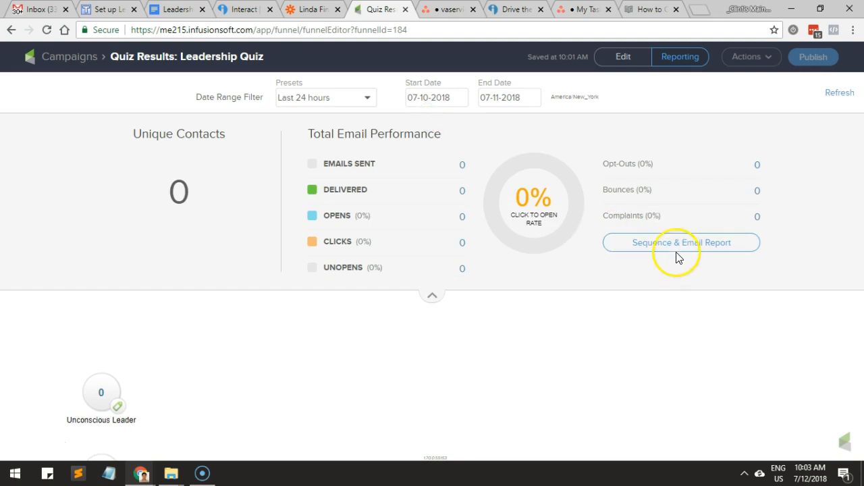
click(433, 295)
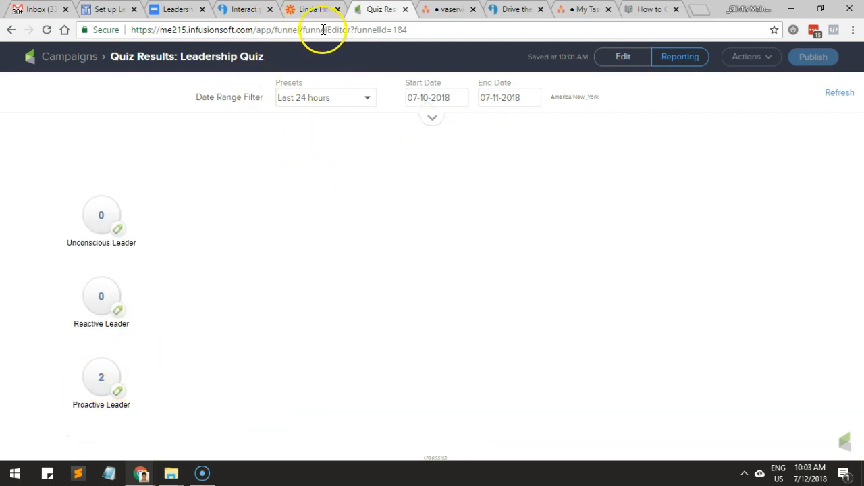
click(196, 9)
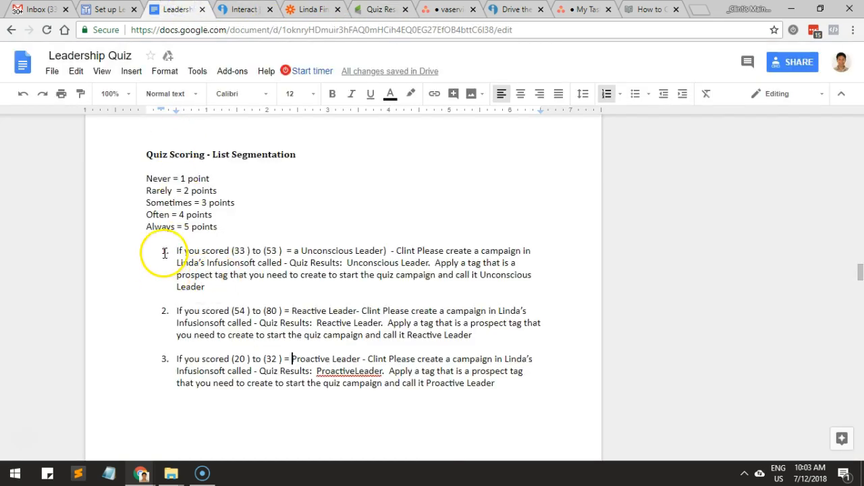
scroll(164, 256, down, 2)
scroll(228, 190, up, 1)
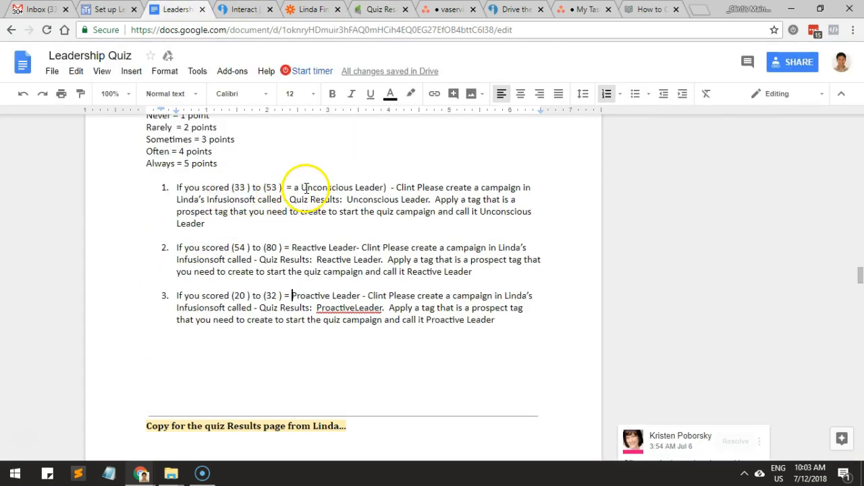
drag(302, 187, 409, 187)
drag(466, 189, 325, 226)
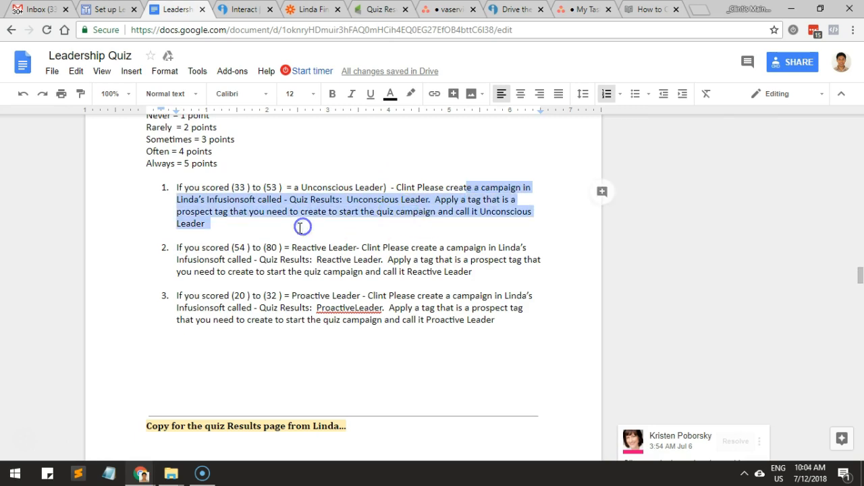
Return to the Infusionsoft campaign report and look over the Unconscious, Reactive and Proactive Leader tag goals.
click(376, 12)
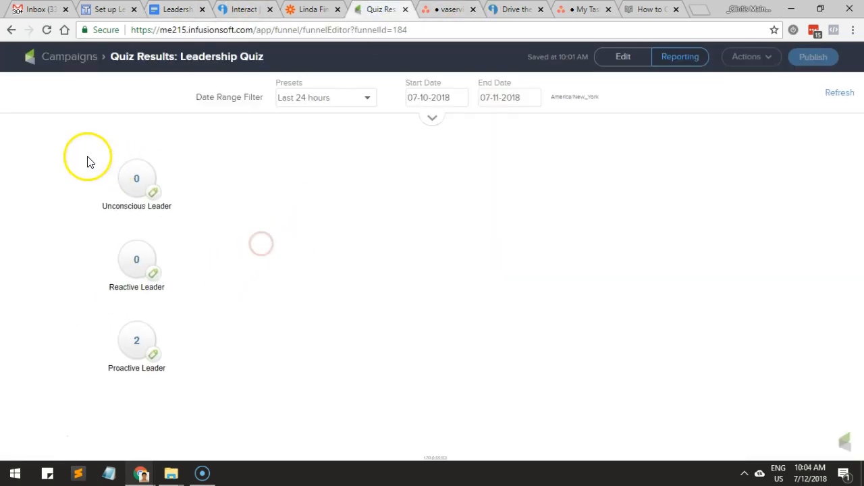
drag(87, 158, 177, 390)
click(227, 351)
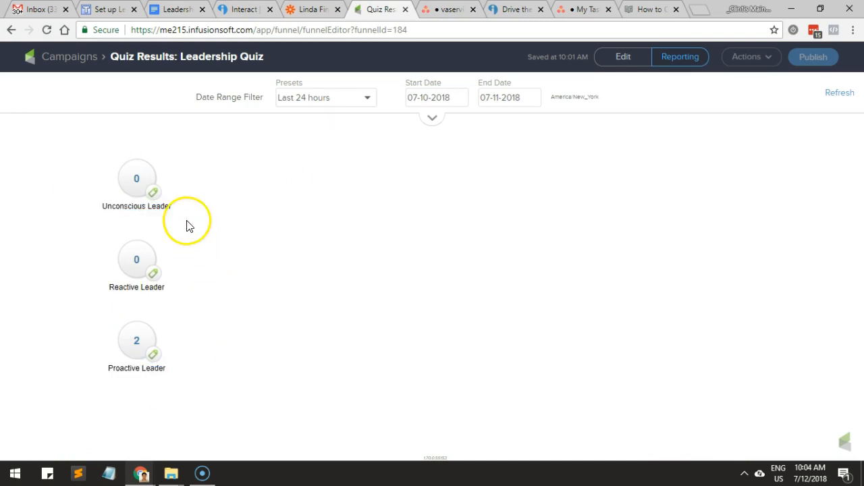
Switch to the zap in Zapier and rename it "Leadership Quiz Result: Proactive".
click(309, 10)
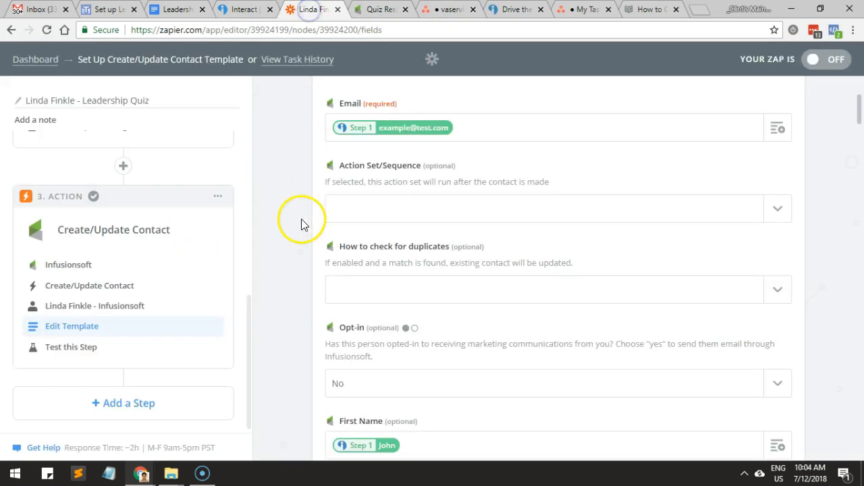
scroll(278, 288, down, 2)
scroll(280, 291, up, 2)
scroll(232, 277, up, 10)
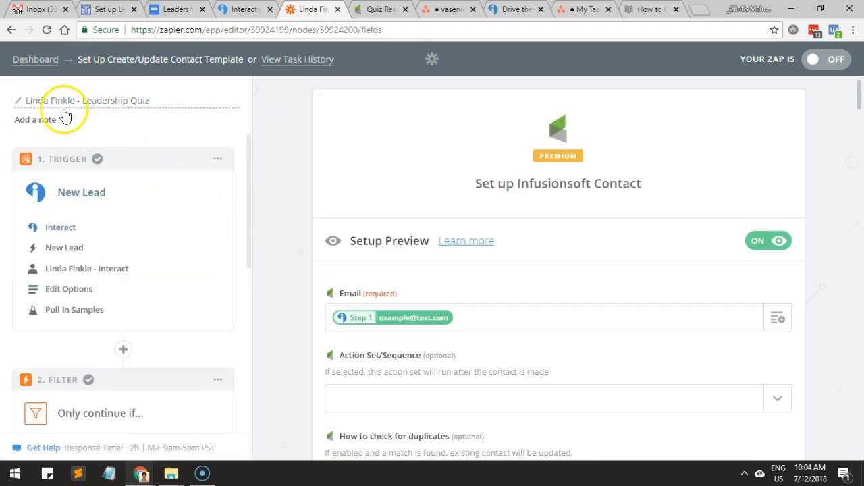
click(144, 103)
click(151, 102)
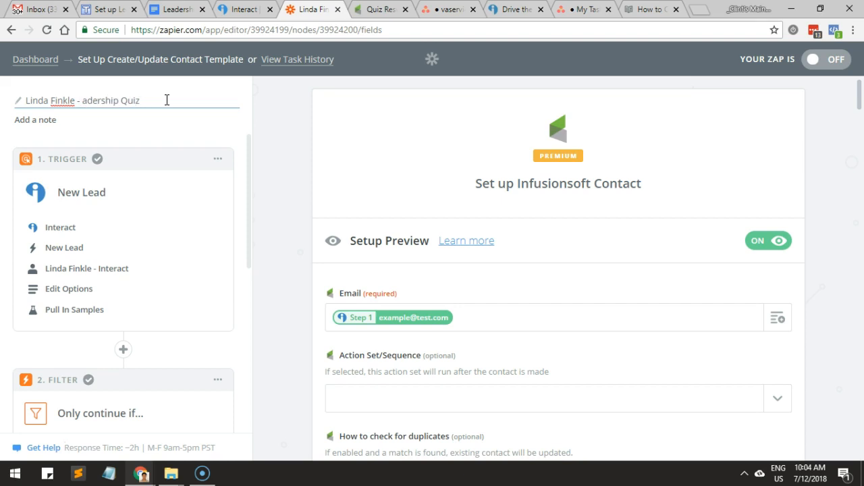
key(shift+Home)
key(BackSpace)
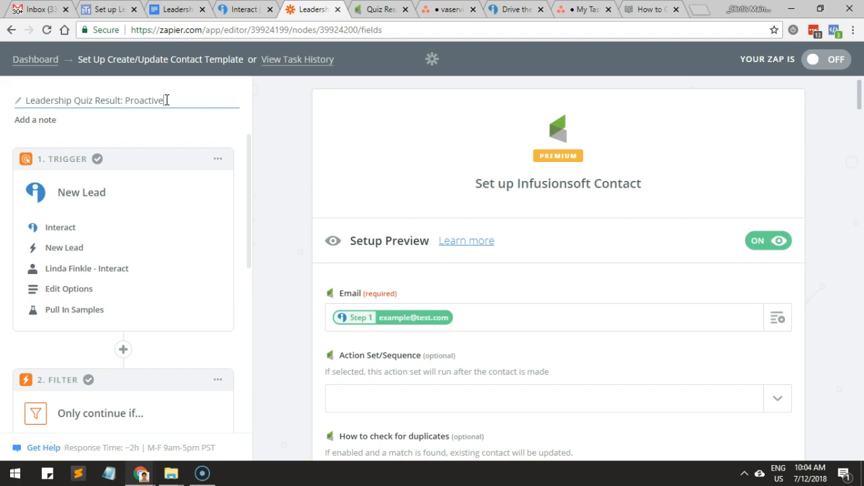
click(302, 122)
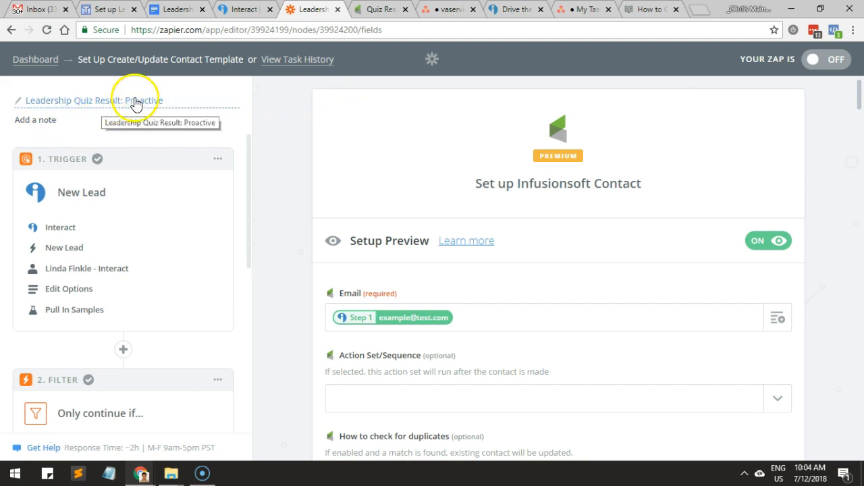
click(177, 102)
click(123, 100)
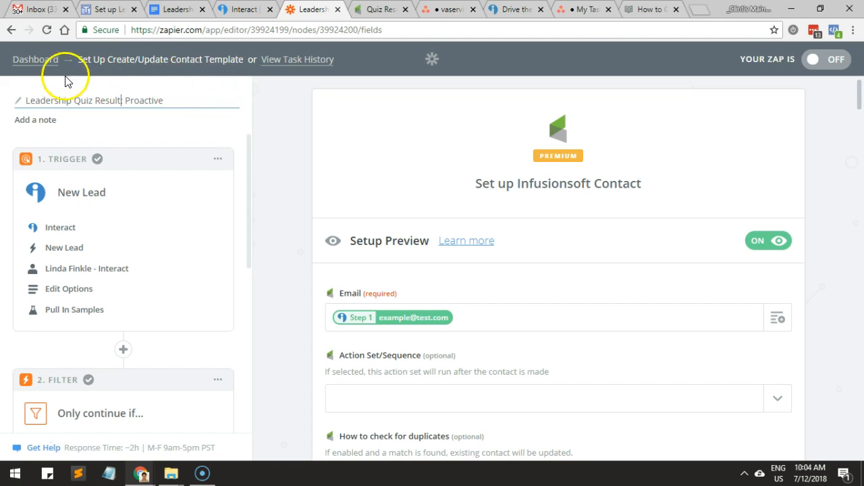
Go to the Zapier dashboard and create a private folder named with the client's full name.
click(27, 60)
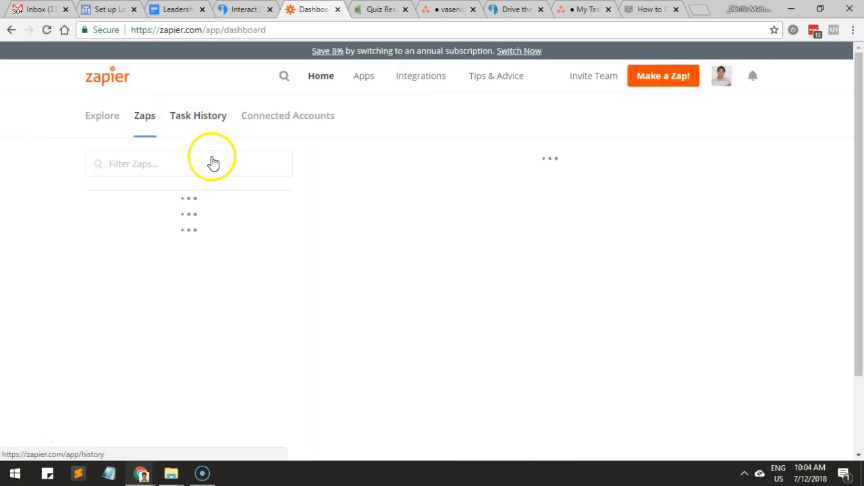
scroll(231, 241, down, 1)
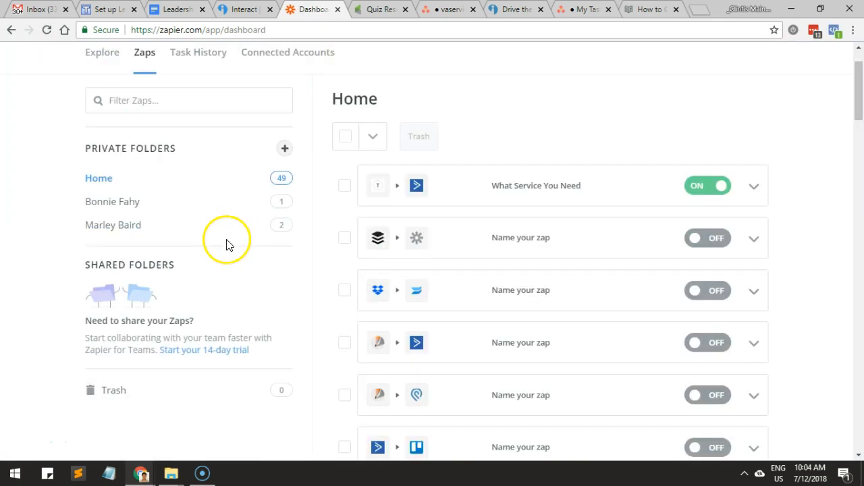
click(283, 148)
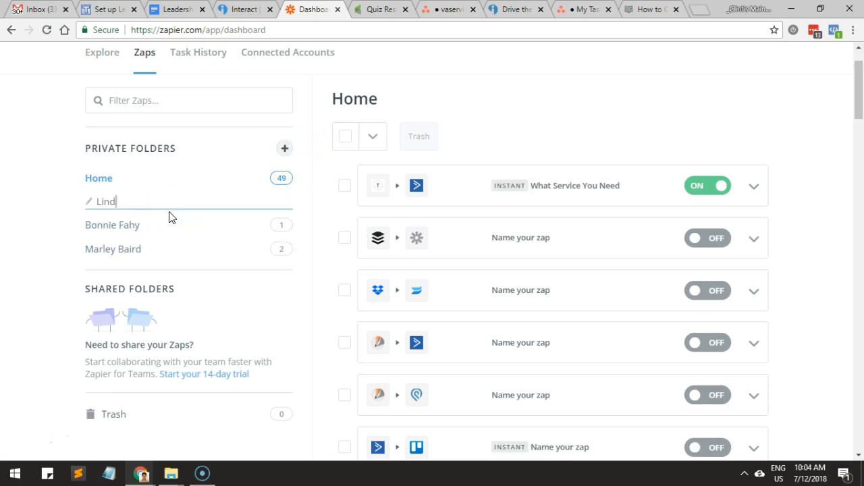
key(Return)
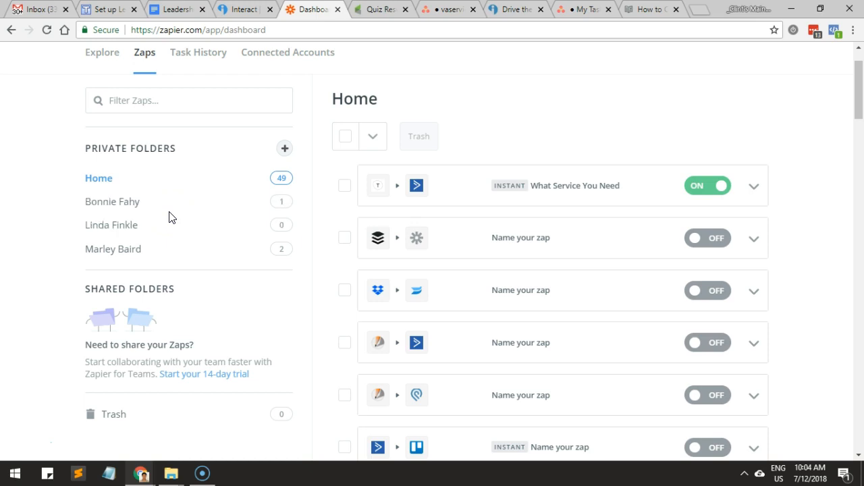
Look through the Home zap list and the contents of the private folders.
scroll(494, 231, down, 2)
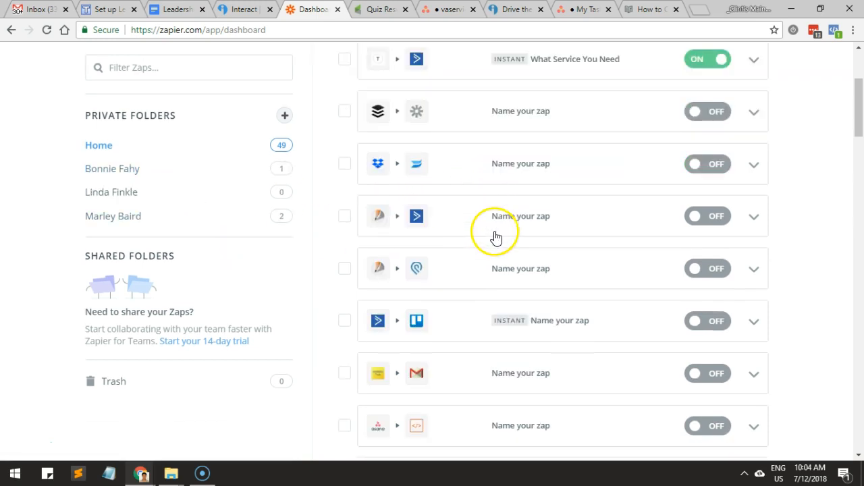
scroll(496, 238, down, 10)
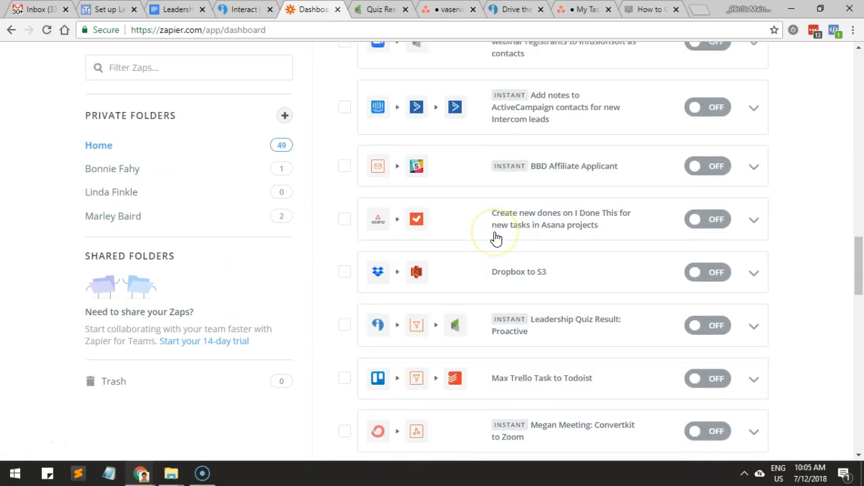
scroll(497, 238, up, 15)
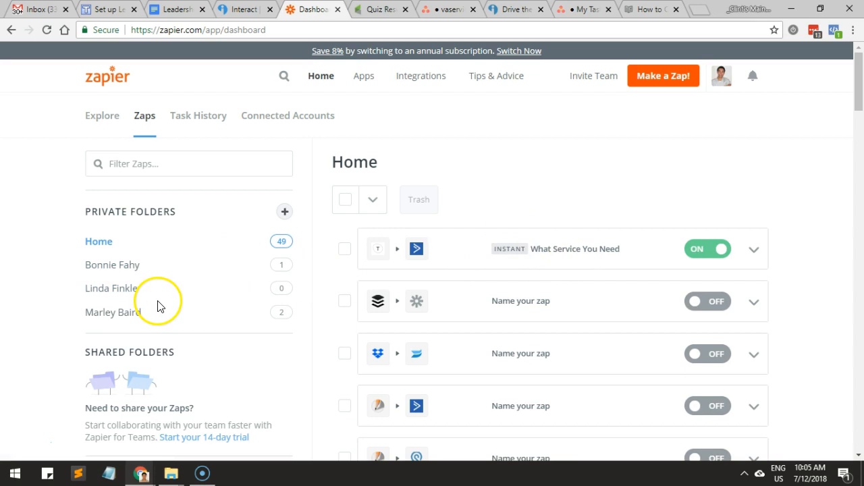
click(122, 310)
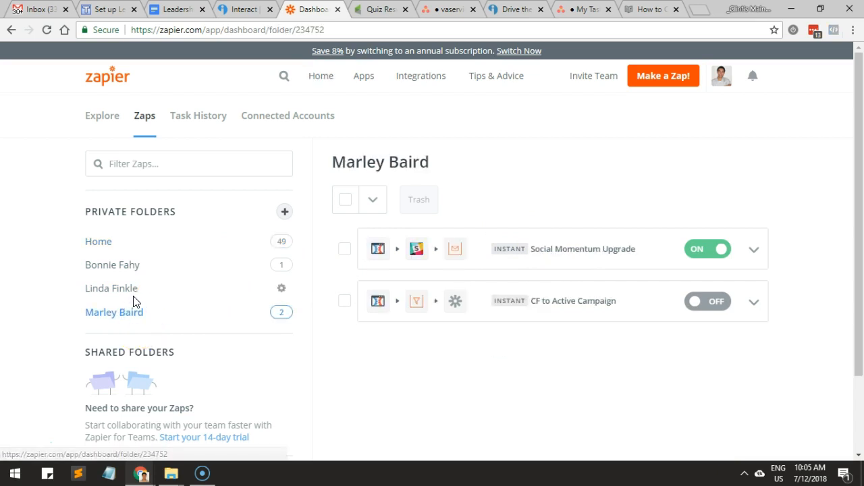
click(134, 296)
click(129, 268)
click(127, 289)
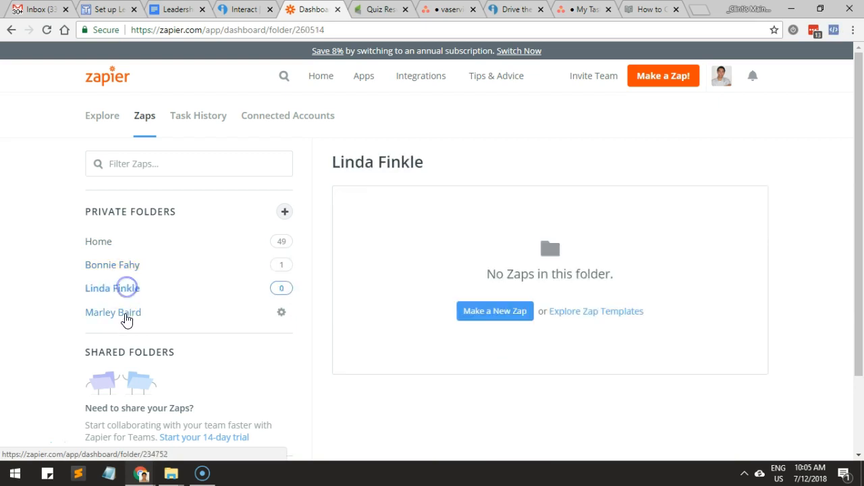
click(125, 316)
click(112, 246)
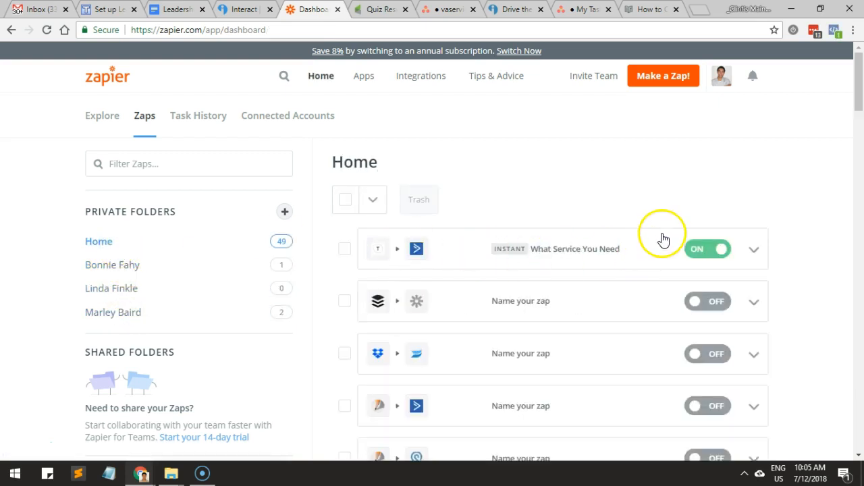
Find the Leadership Quiz Result: Proactive zap by searching the Home page for "quiz", and move it to the new client folder.
scroll(664, 241, down, 8)
scroll(665, 239, down, 5)
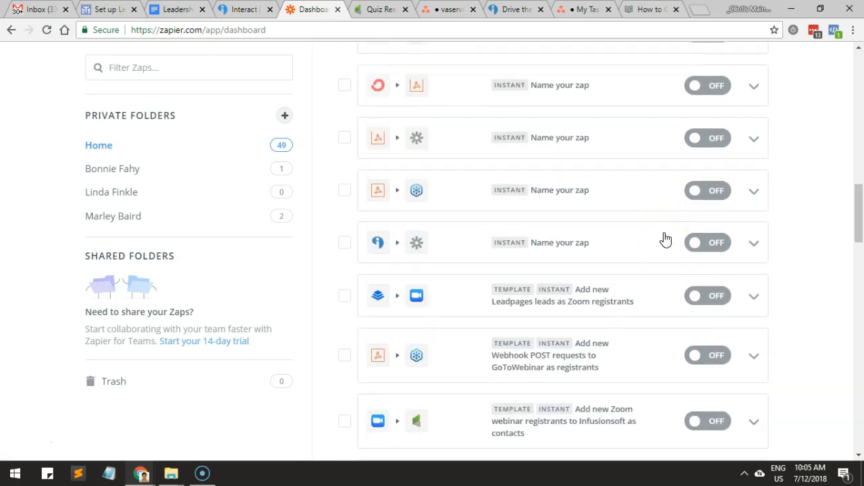
key(ctrl+f)
text(linda)
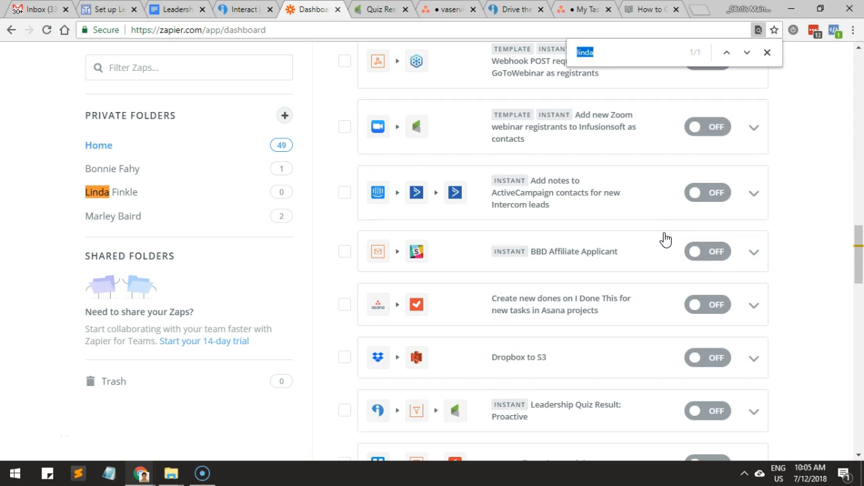
text(quiz)
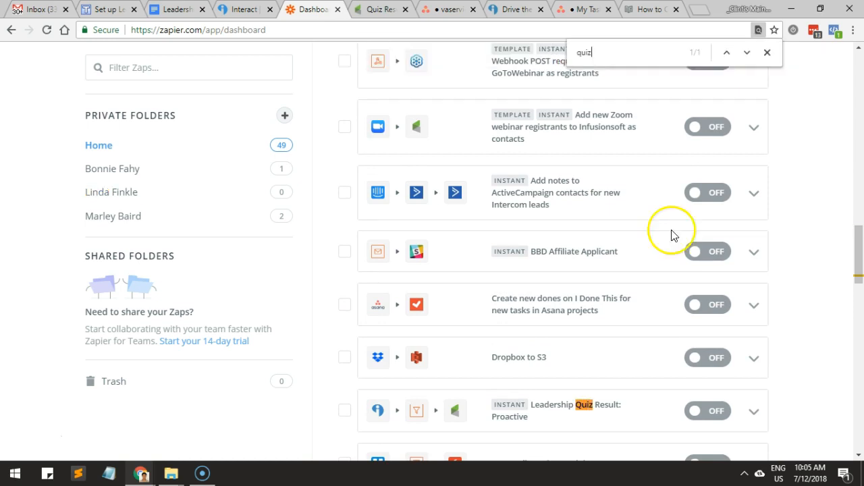
scroll(718, 378, down, 1)
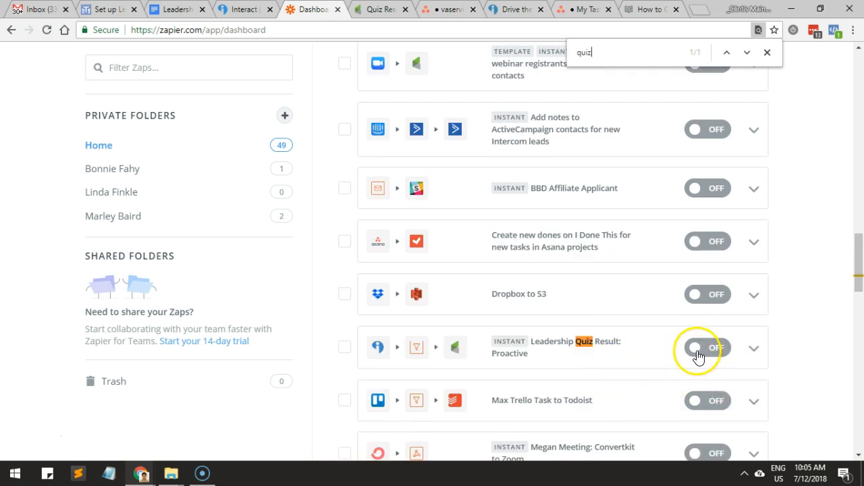
click(754, 349)
click(680, 419)
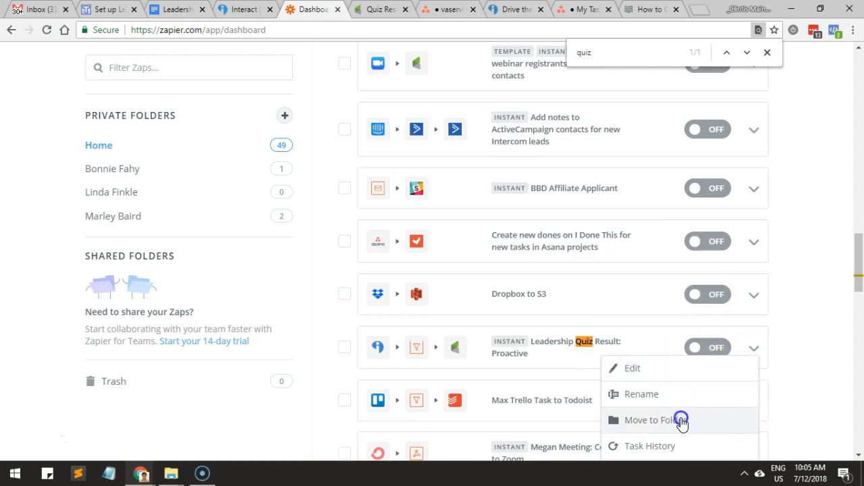
scroll(680, 403, down, 1)
click(675, 405)
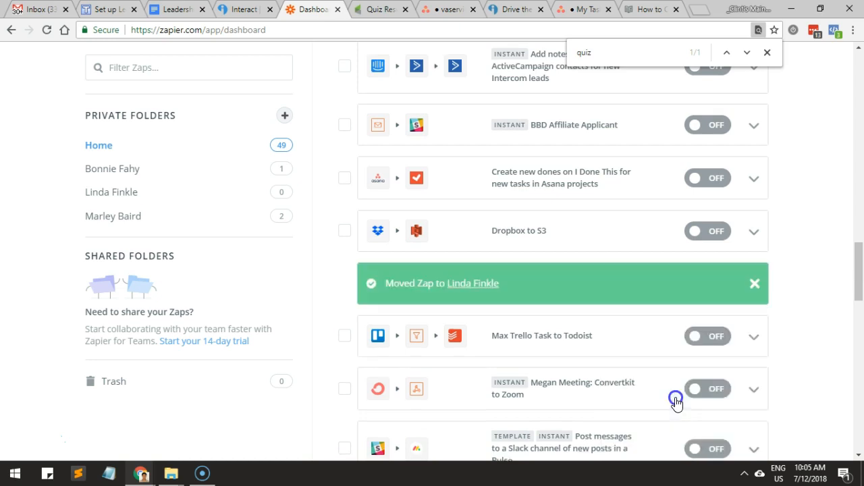
Open the new client folder and turn on the Leadership Quiz Result: Proactive zap.
scroll(248, 226, up, 5)
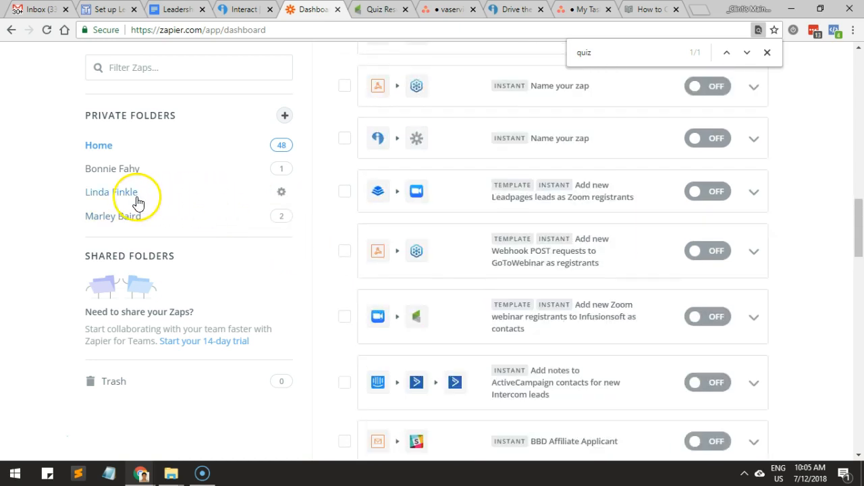
click(126, 192)
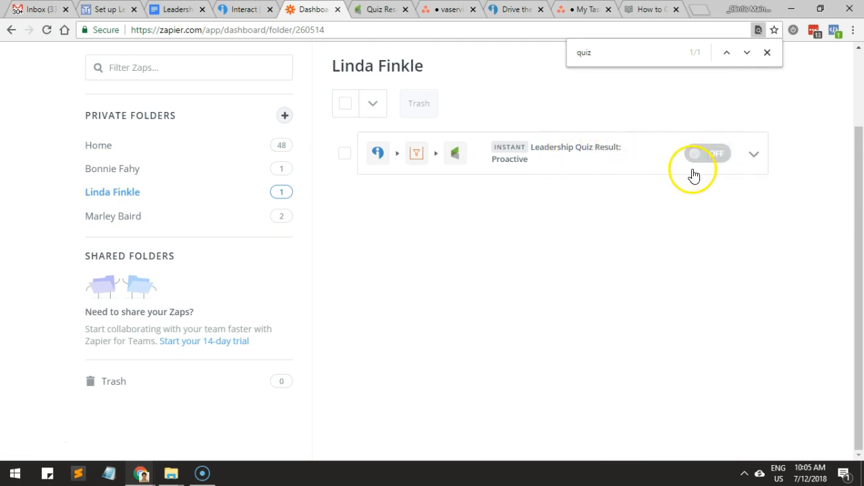
click(768, 52)
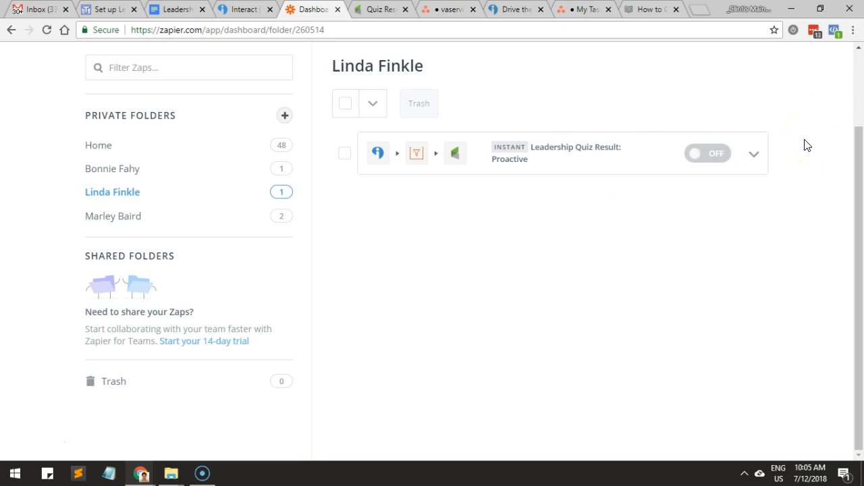
Duplicate the Leadership Quiz Result: Proactive zap and open the copy for editing.
click(754, 154)
click(685, 204)
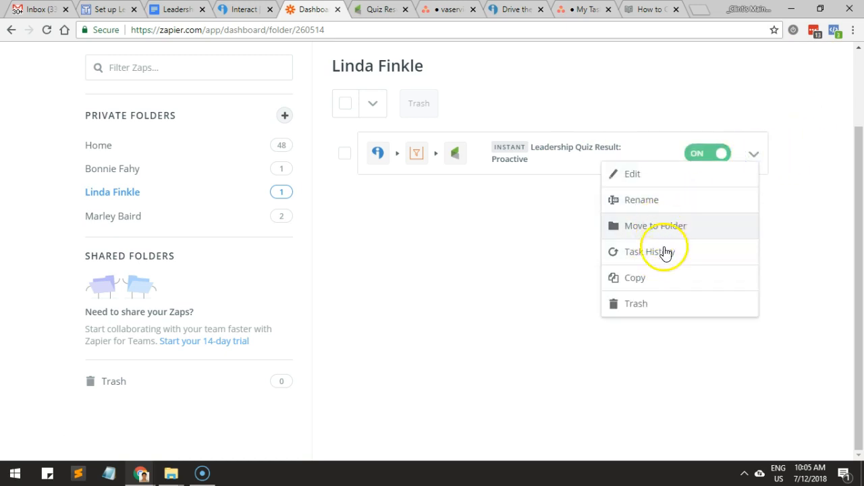
click(650, 276)
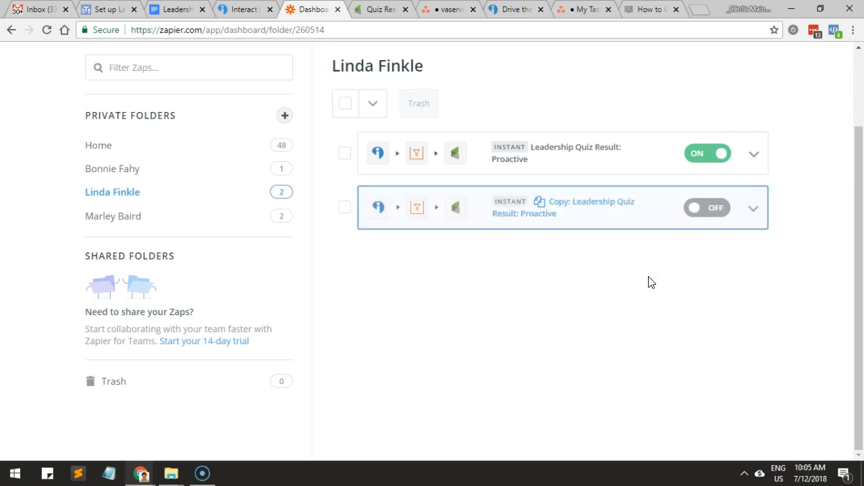
click(595, 205)
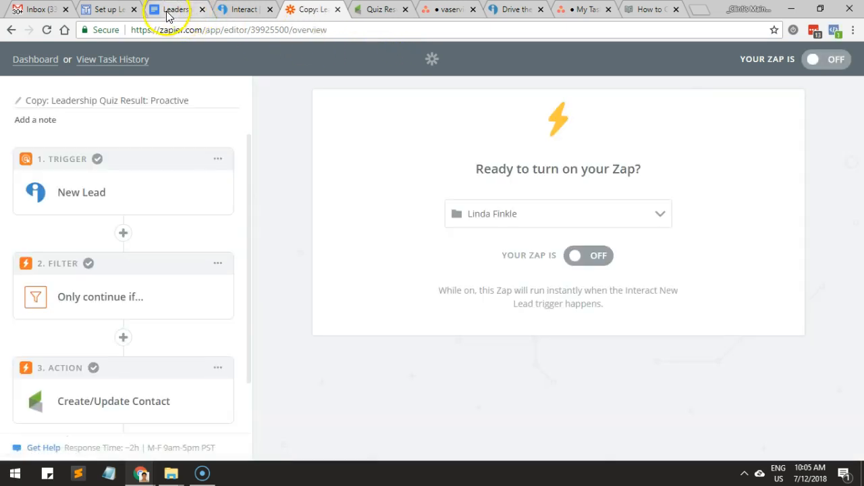
Check the score ranges for the Proactive and Unconscious leader types in the Leadership Quiz document, then view the Interact leads page.
click(169, 10)
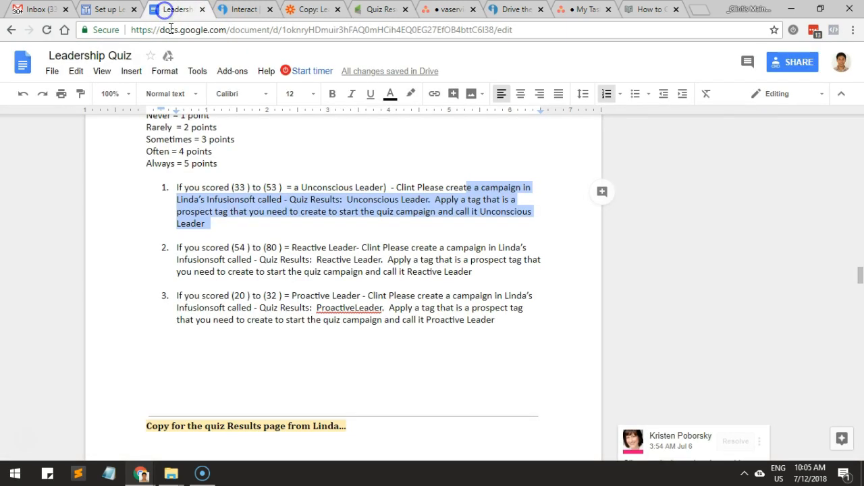
drag(235, 296, 266, 296)
drag(235, 187, 262, 188)
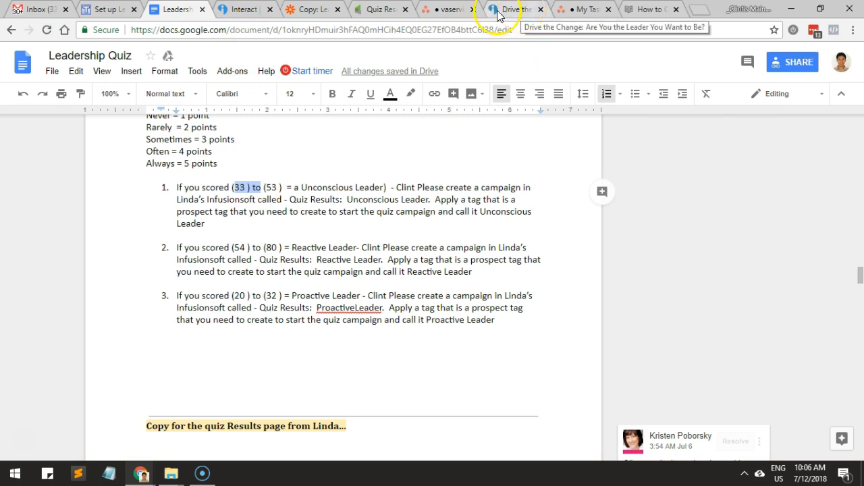
click(238, 11)
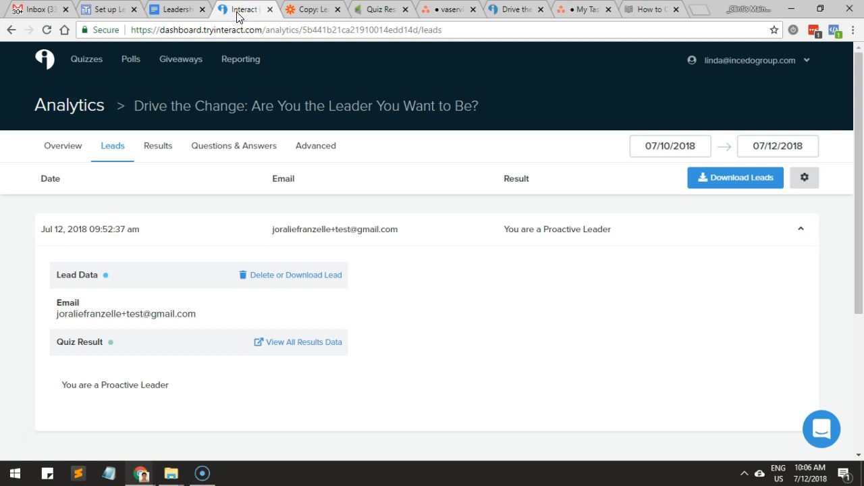
Return to the Zapier editor and rename the copied zap as Leadership Quiz Result: Unconscious.
click(298, 10)
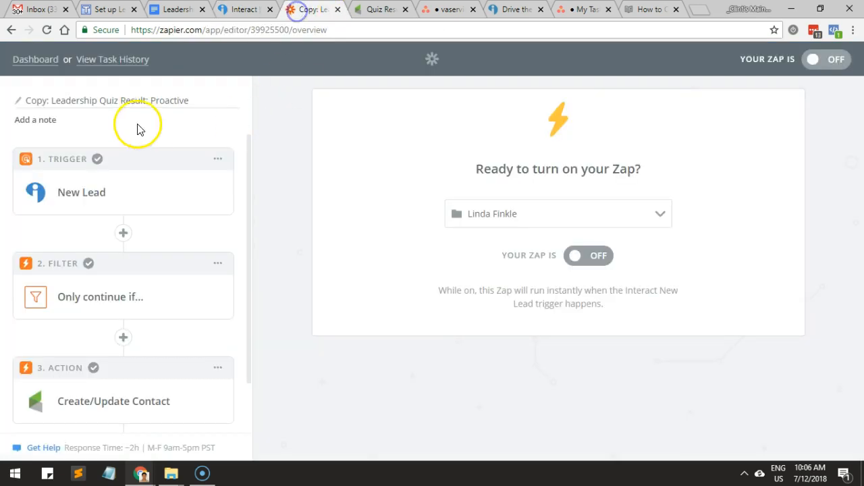
click(50, 102)
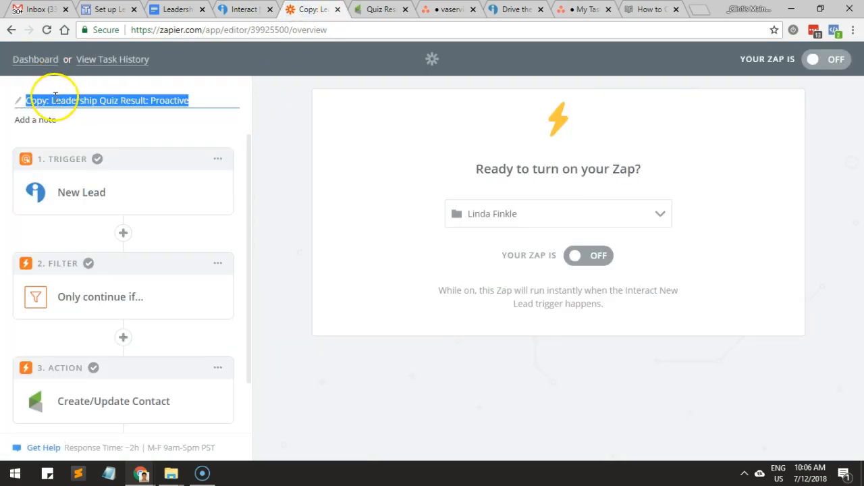
click(56, 96)
key(BackSpace)
key(BackSpace)
key(BackSpace)
key(BackSpace)
key(BackSpace)
key(BackSpace)
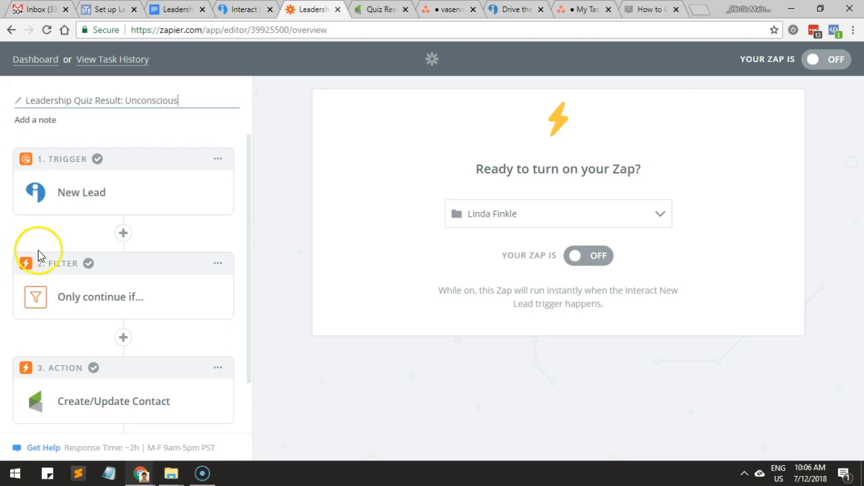
Review the New Lead trigger's sample test and its selected quiz, and continue past the trigger options.
click(112, 303)
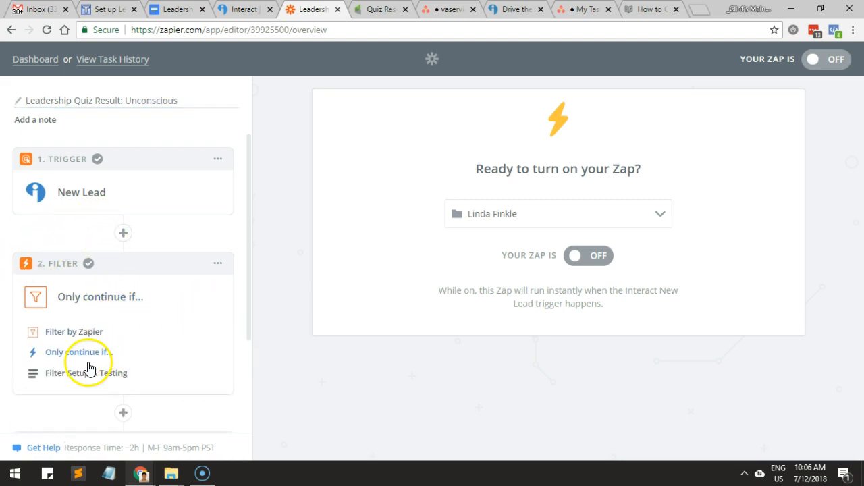
click(84, 194)
click(71, 309)
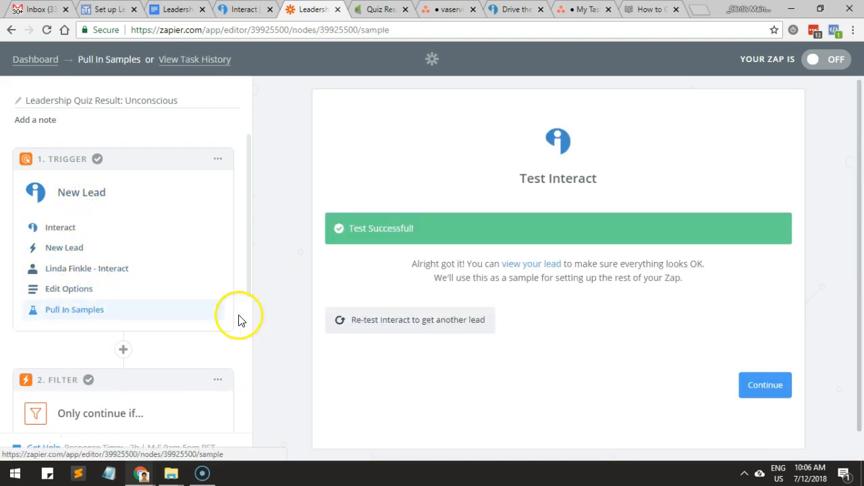
click(87, 288)
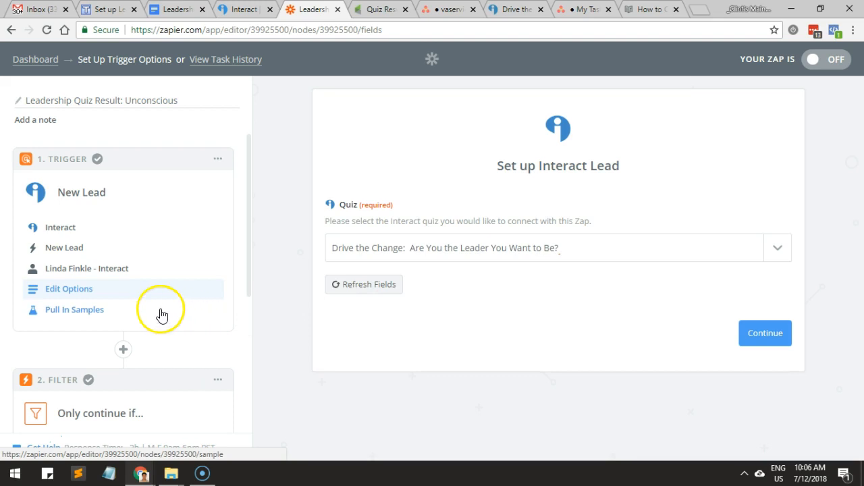
click(761, 333)
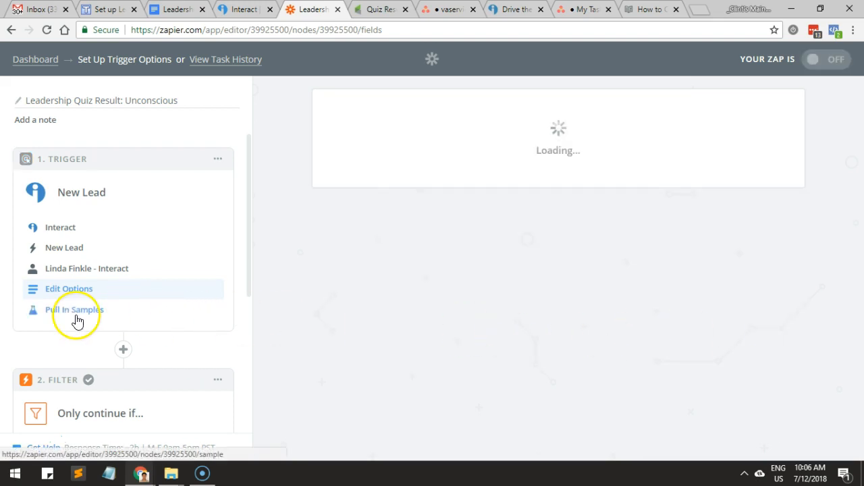
Set the filter's Quiz Result conditions to greater than 32 or less than 54.
scroll(72, 320, down, 2)
click(86, 350)
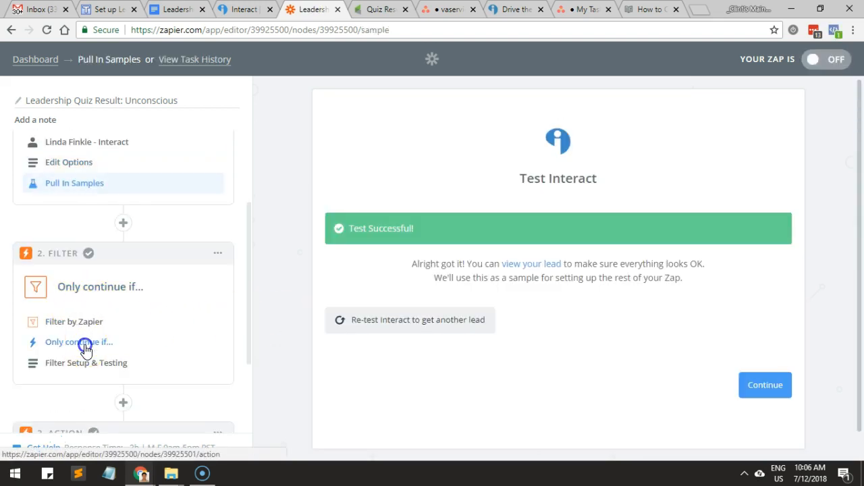
click(109, 361)
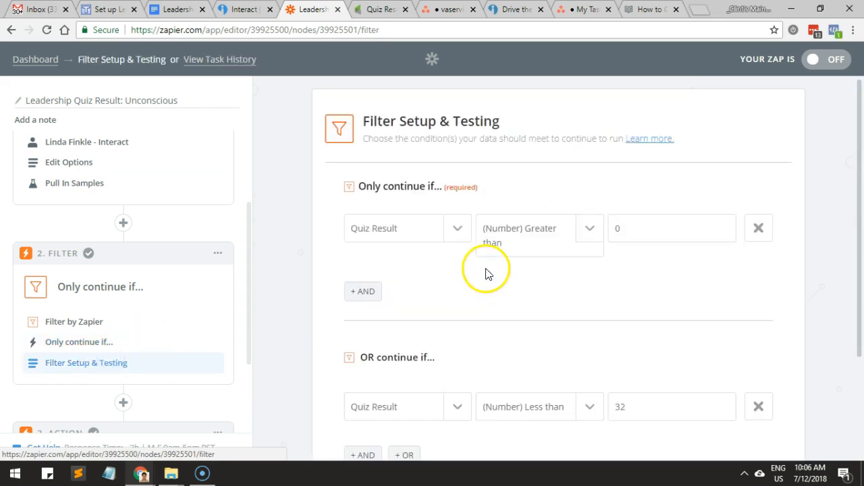
drag(627, 235, 598, 233)
text(33)
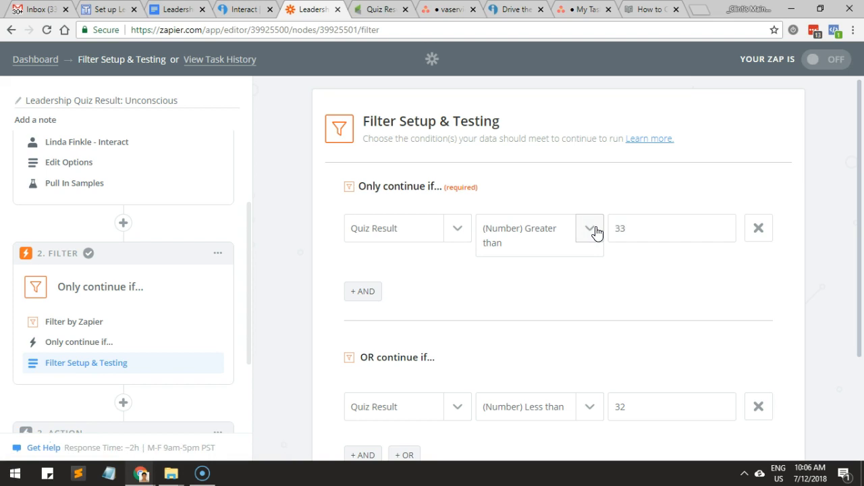
scroll(597, 231, down, 1)
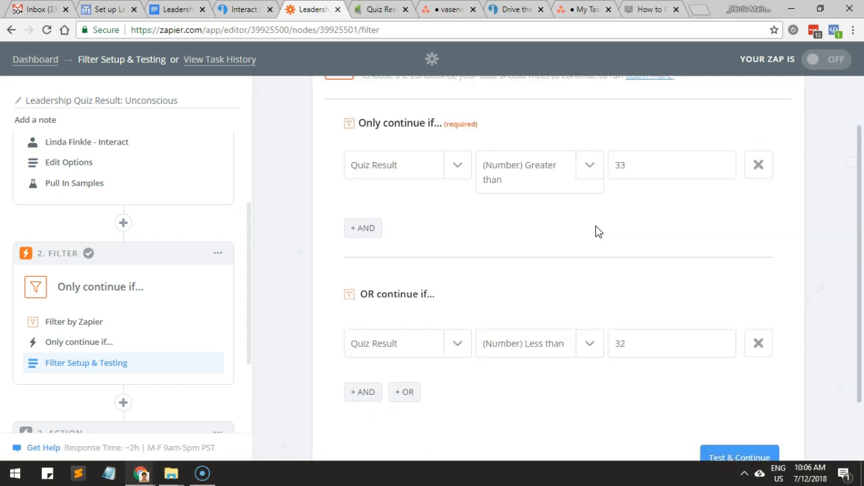
double_click(617, 342)
text(54)
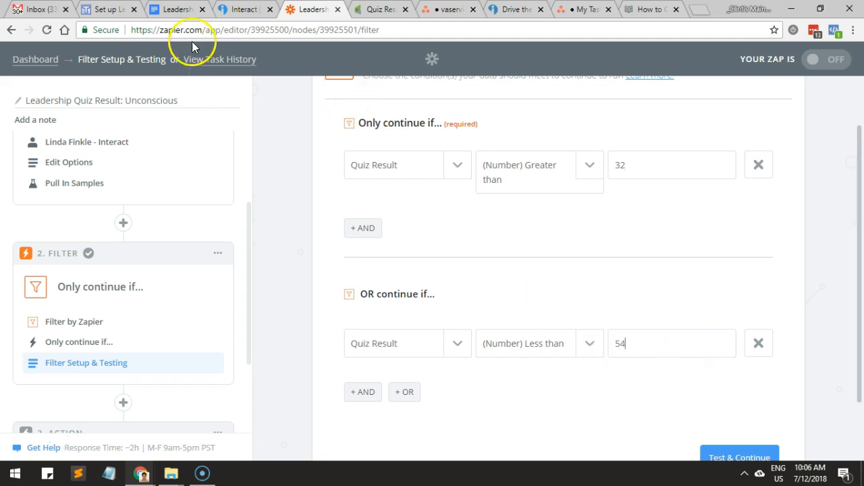
Recheck the Unconscious Leader score range in the Leadership Quiz document and glance at the Interact leads before returning to the filter.
click(229, 10)
click(175, 9)
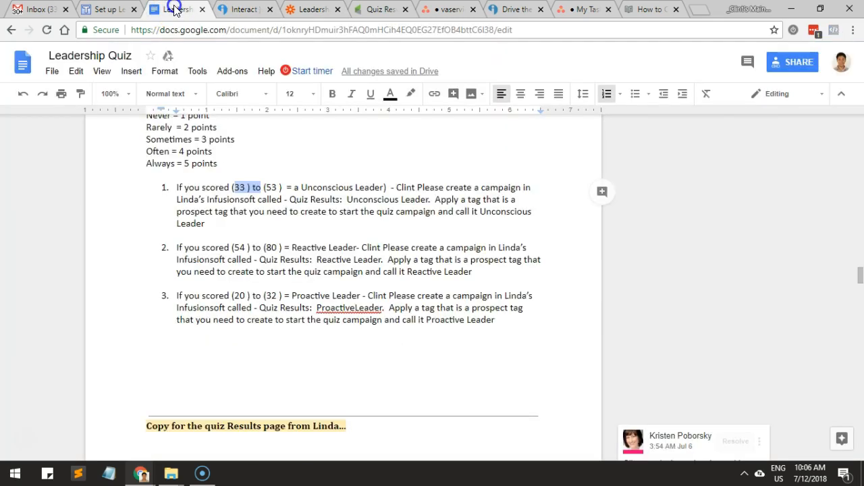
click(272, 188)
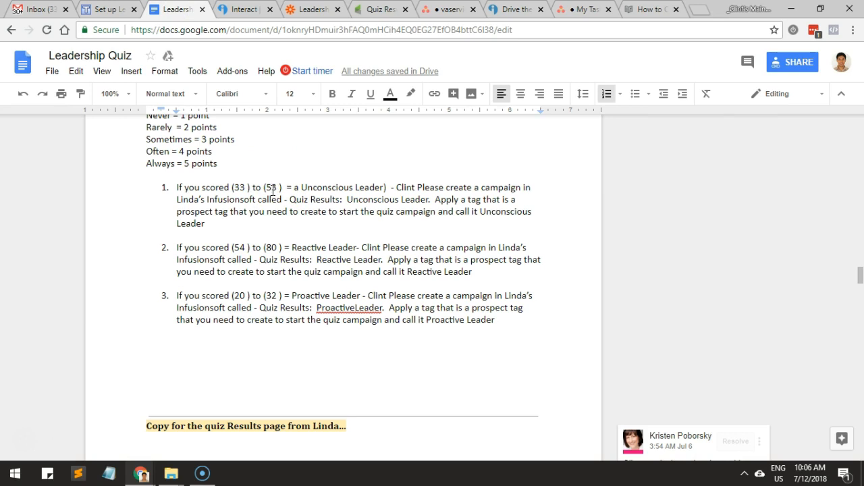
click(234, 11)
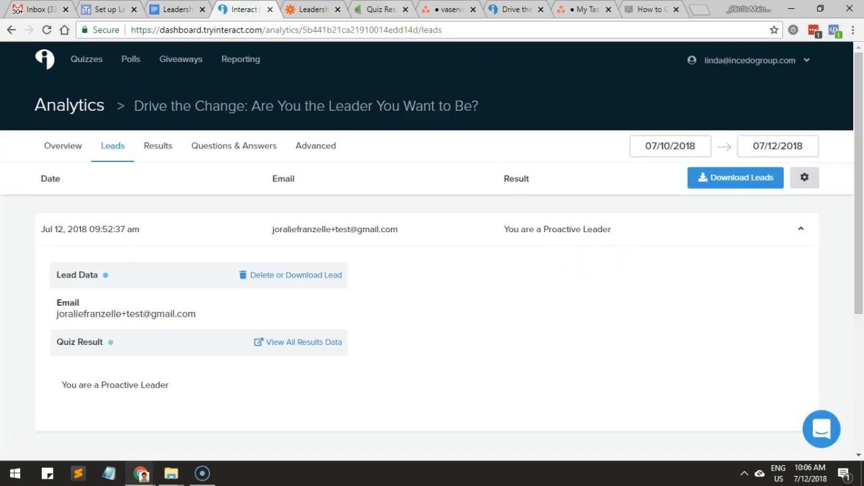
click(318, 15)
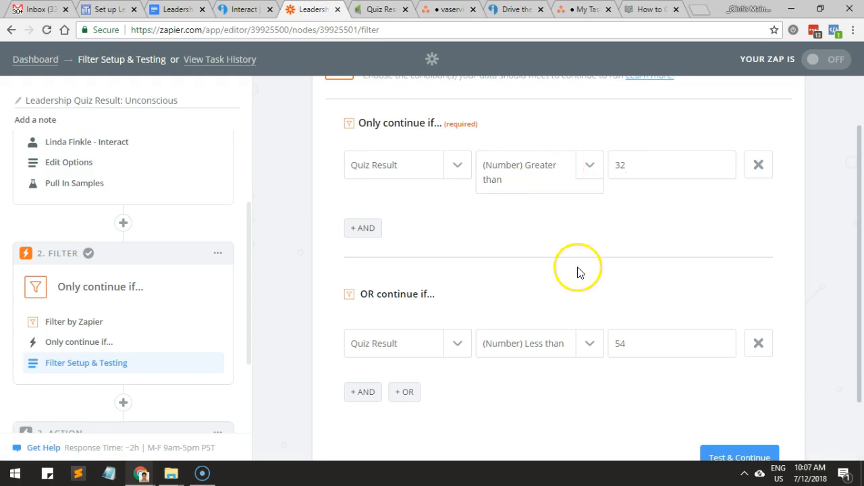
Test the filter and examine which of the two OR conditions match the sample data.
scroll(719, 377, down, 1)
click(721, 402)
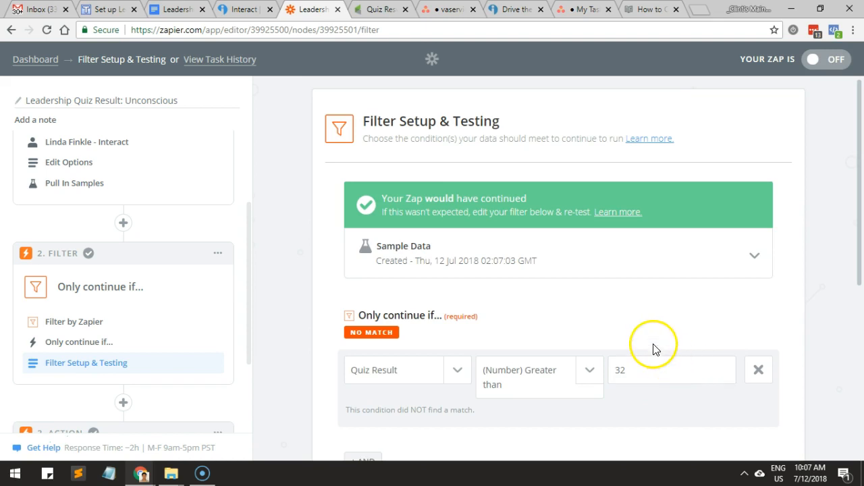
scroll(482, 338, down, 2)
scroll(484, 339, down, 1)
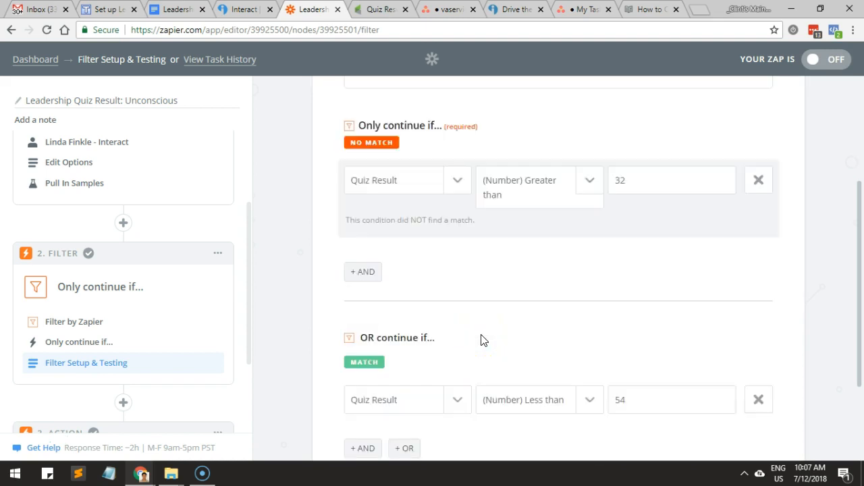
click(625, 399)
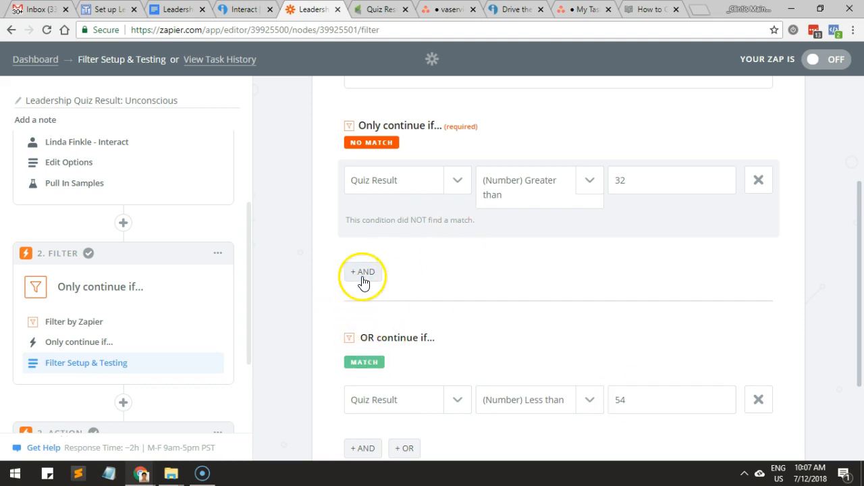
scroll(388, 321, down, 1)
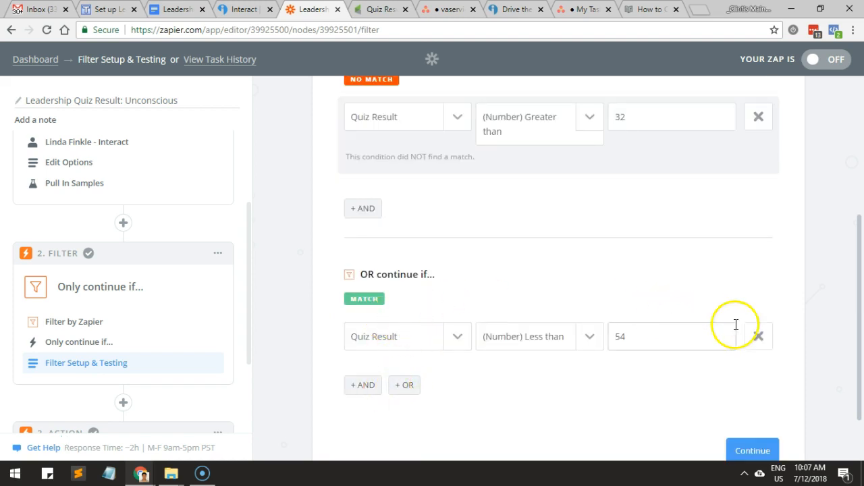
Replace the OR condition with an AND condition requiring Quiz Result to be (Number) Less than 54.
click(759, 336)
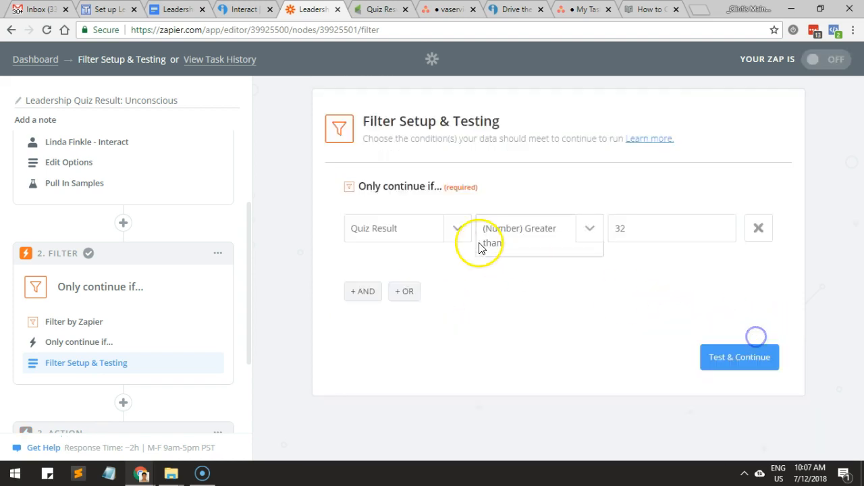
click(363, 287)
click(361, 285)
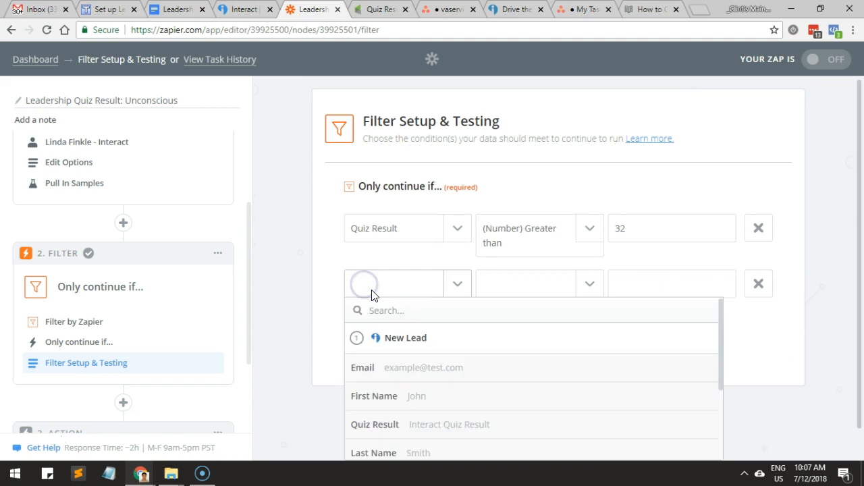
text(qui)
click(447, 367)
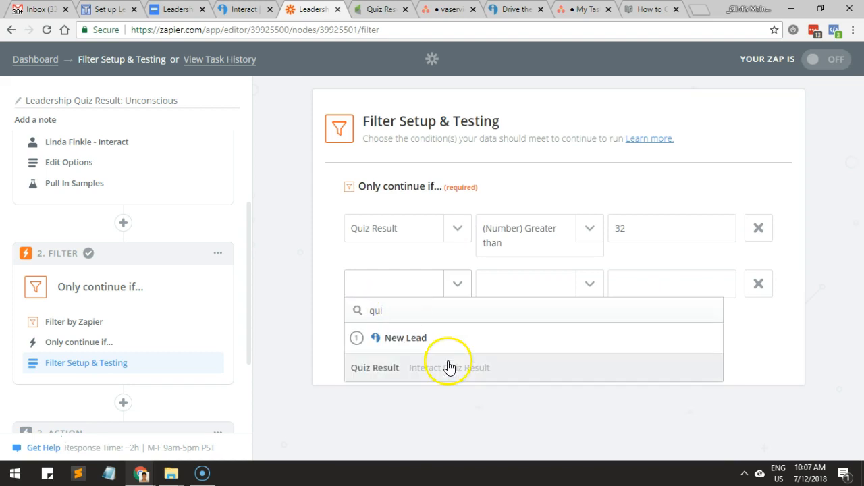
click(570, 291)
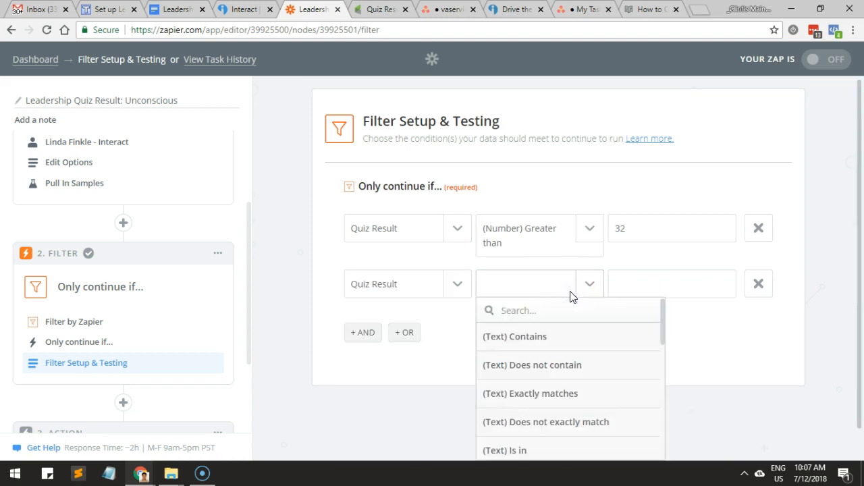
scroll(573, 371, down, 4)
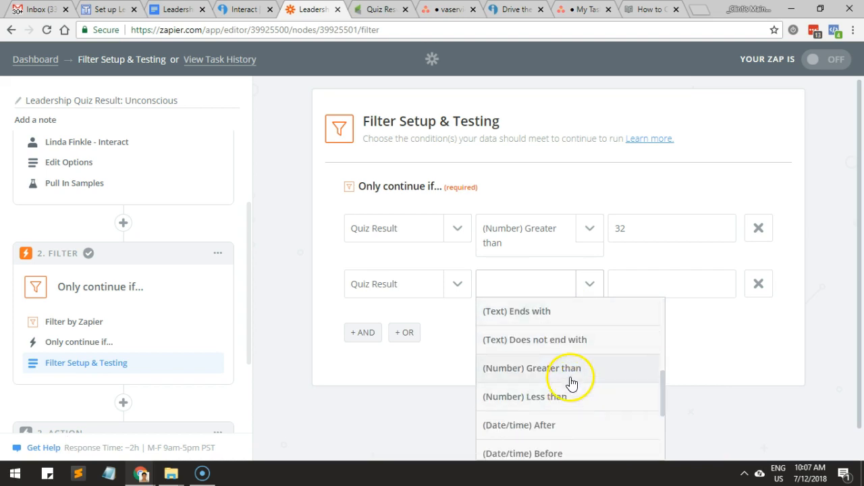
click(565, 398)
click(652, 288)
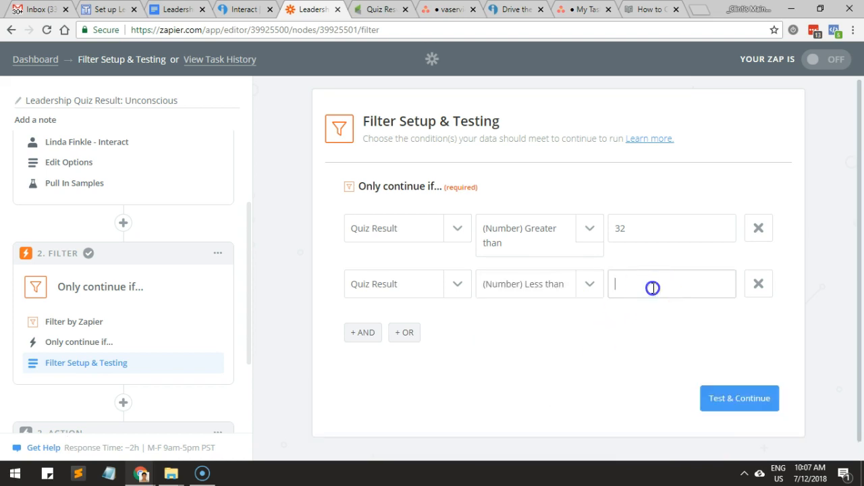
text(54)
Test the filter with both conditions joined by AND and examine the match results and values.
click(735, 398)
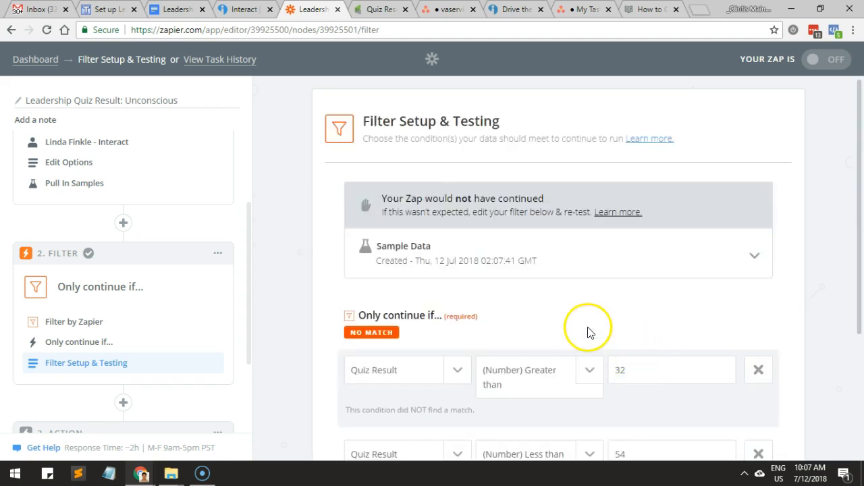
scroll(585, 326, down, 2)
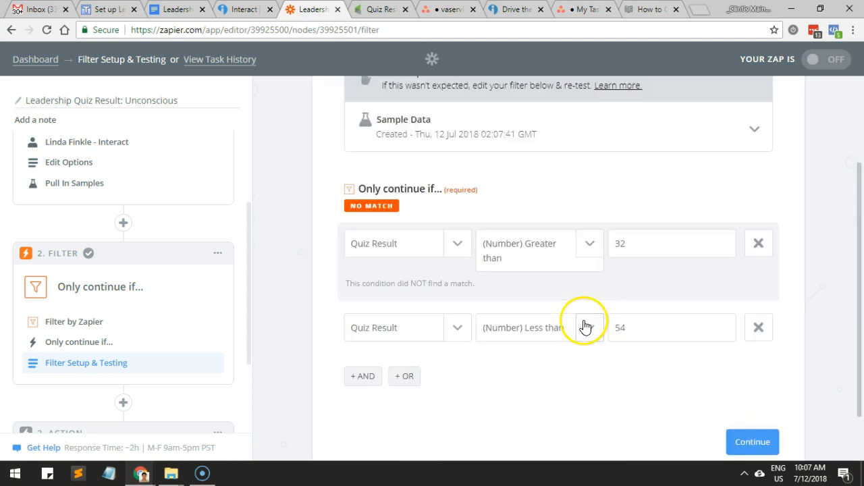
drag(634, 244, 580, 242)
click(576, 326)
click(607, 331)
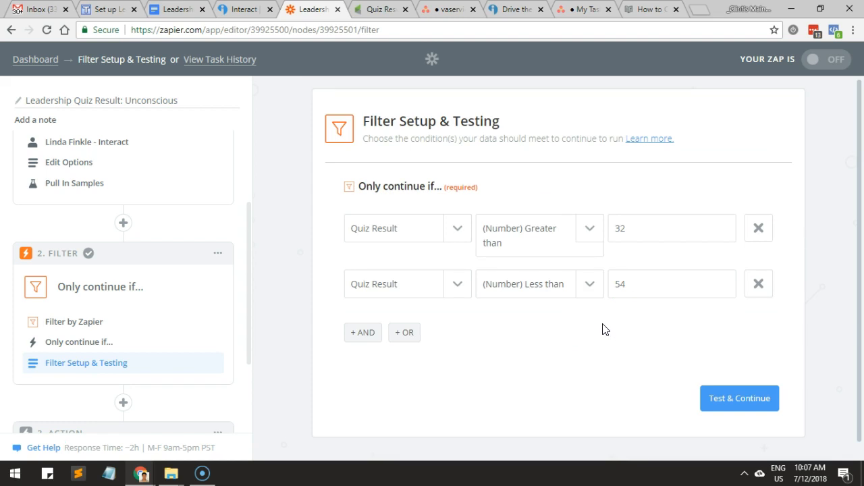
Open the Windows Calculator.
key(super+r)
text(cal)
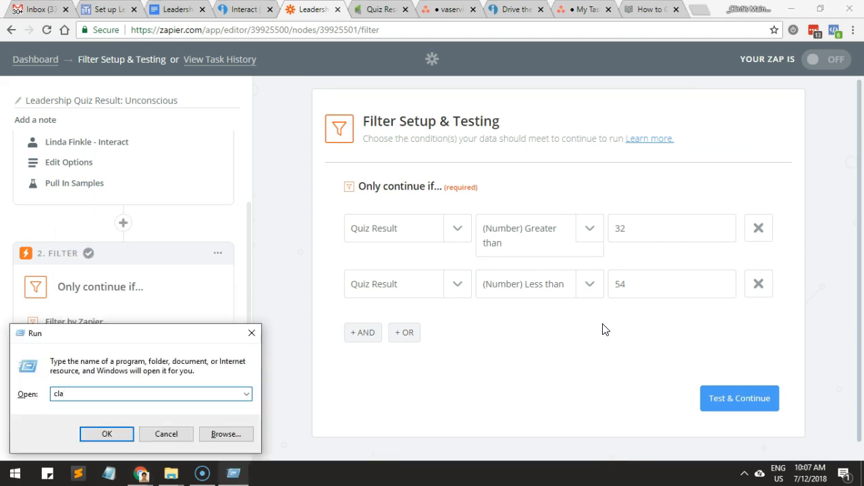
text(c)
key(Return)
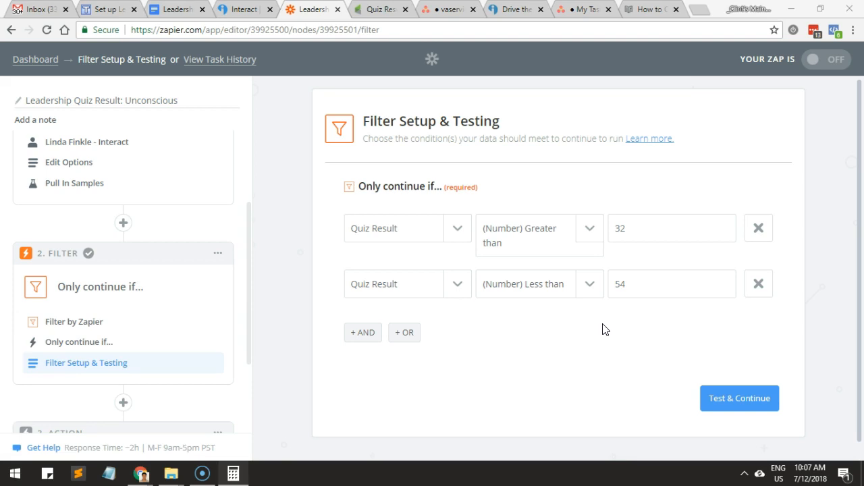
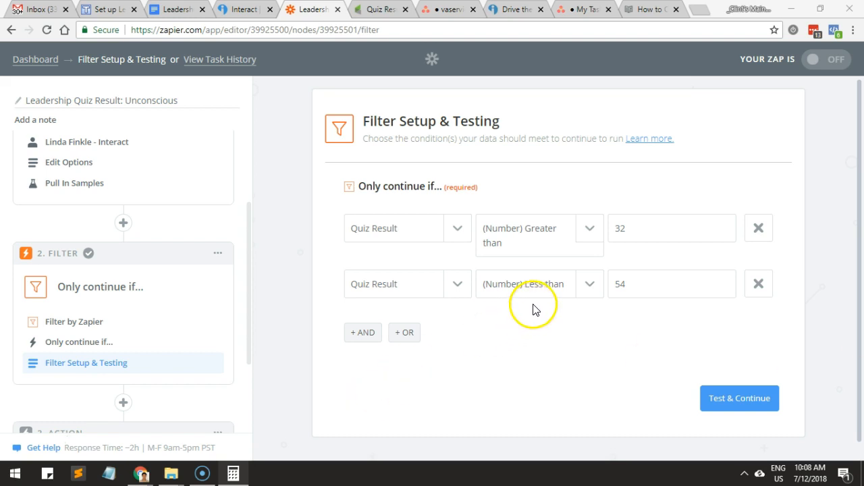
Check the filter limits of 32 and 54, test the filter and continue to the action step.
click(638, 231)
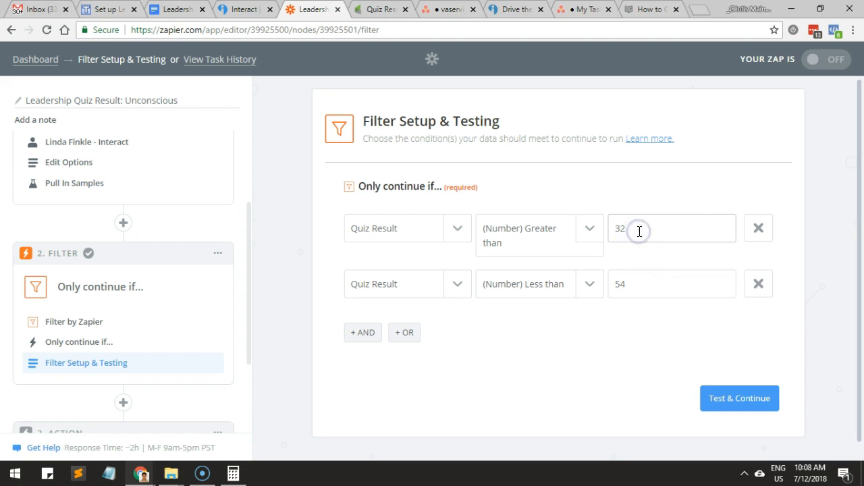
click(535, 245)
click(638, 231)
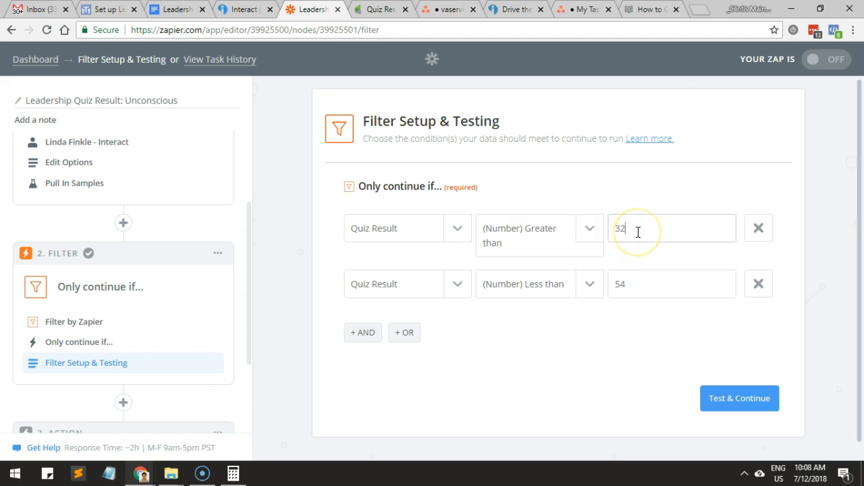
click(637, 285)
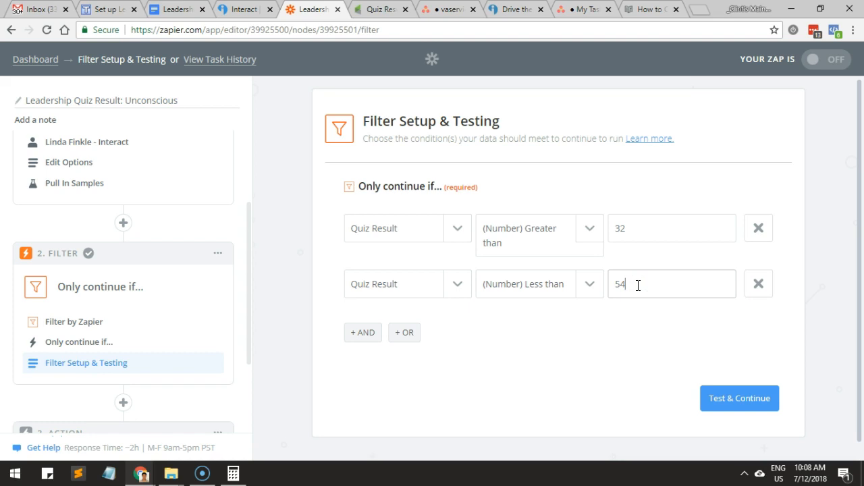
click(731, 398)
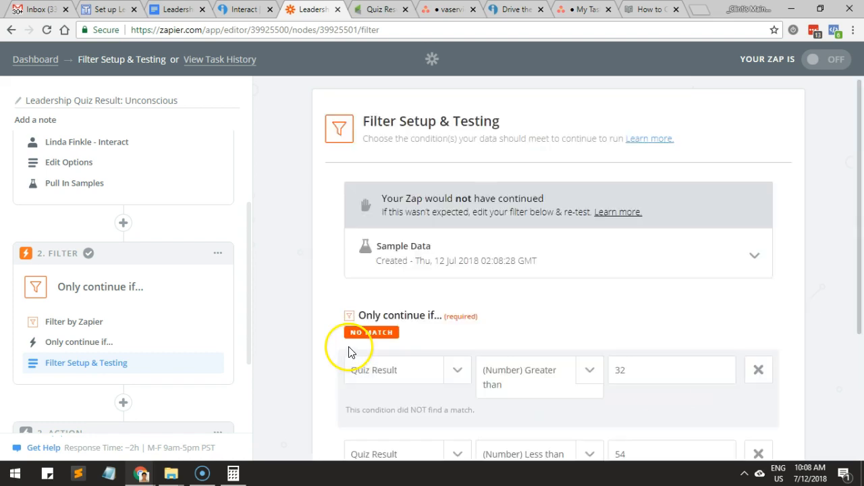
scroll(365, 341, down, 3)
click(768, 381)
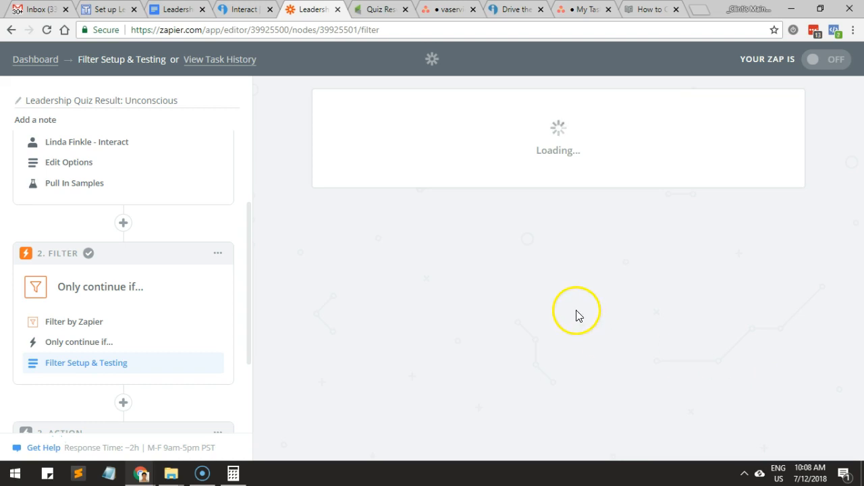
Set the tag name in the Infusionsoft Create/Update Contact template to Unconscious Leader.
scroll(248, 295, down, 2)
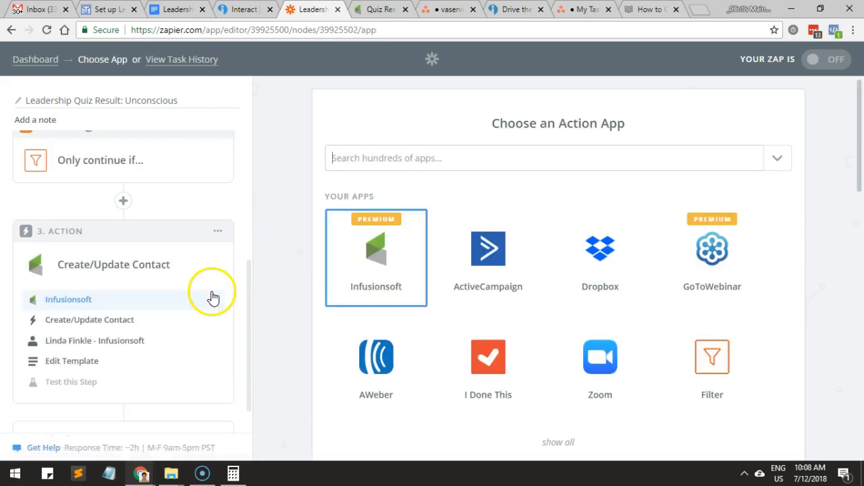
click(88, 361)
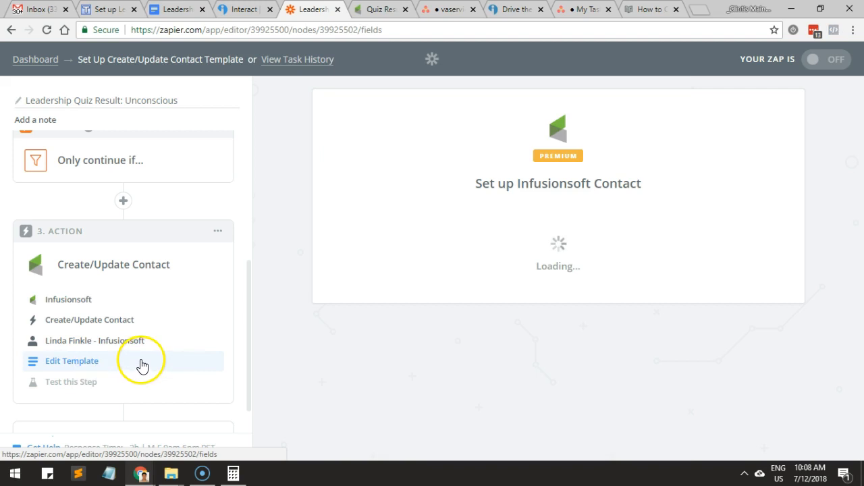
scroll(405, 351, down, 8)
scroll(407, 350, down, 1)
click(420, 211)
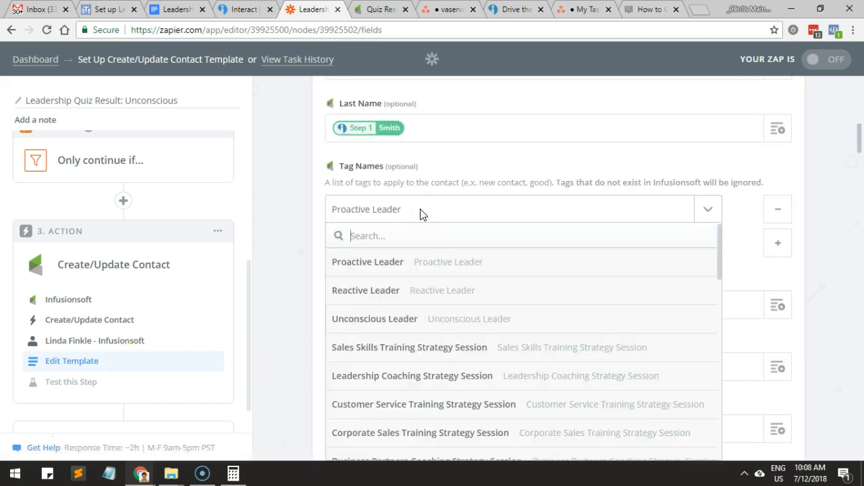
click(409, 316)
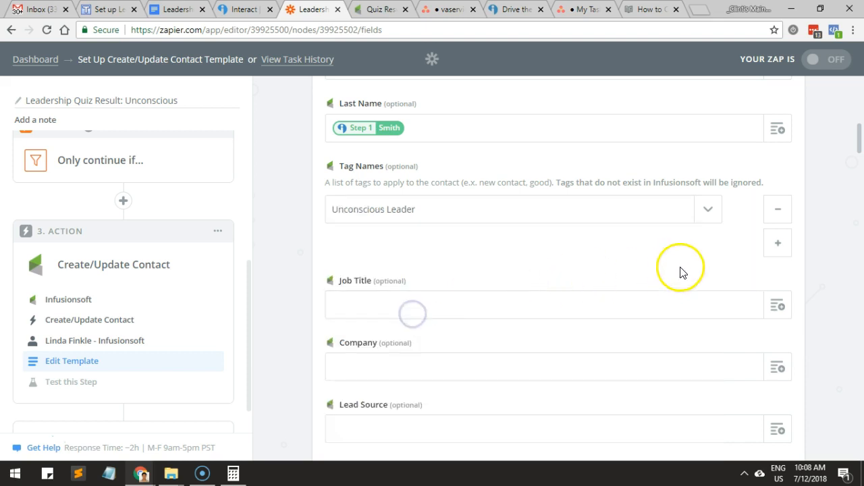
Accept the contact template's remaining fields and turn on the Unconscious zap.
scroll(823, 254, down, 15)
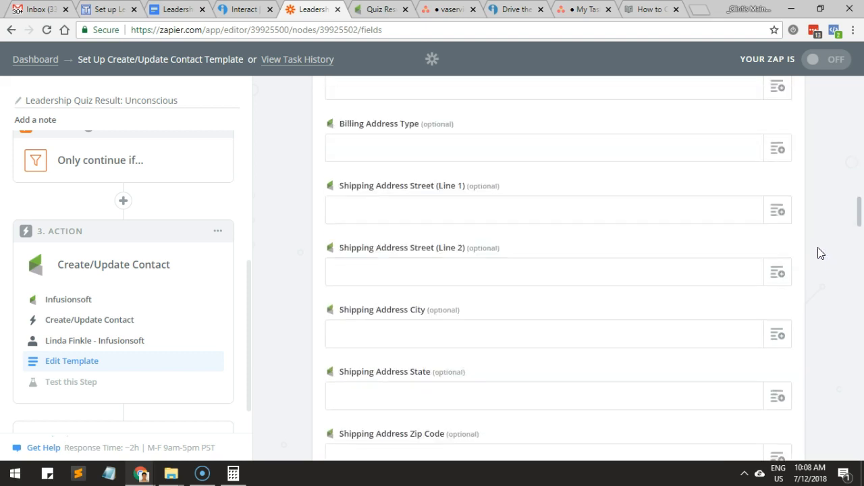
drag(855, 247, 854, 477)
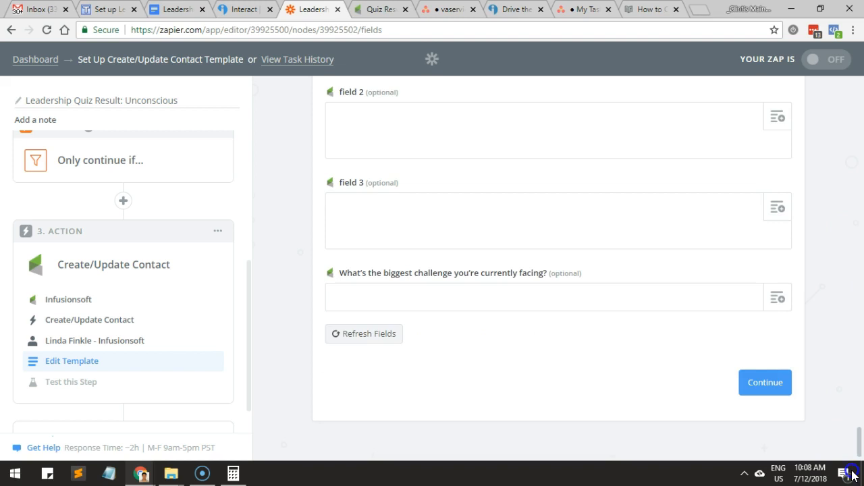
click(763, 389)
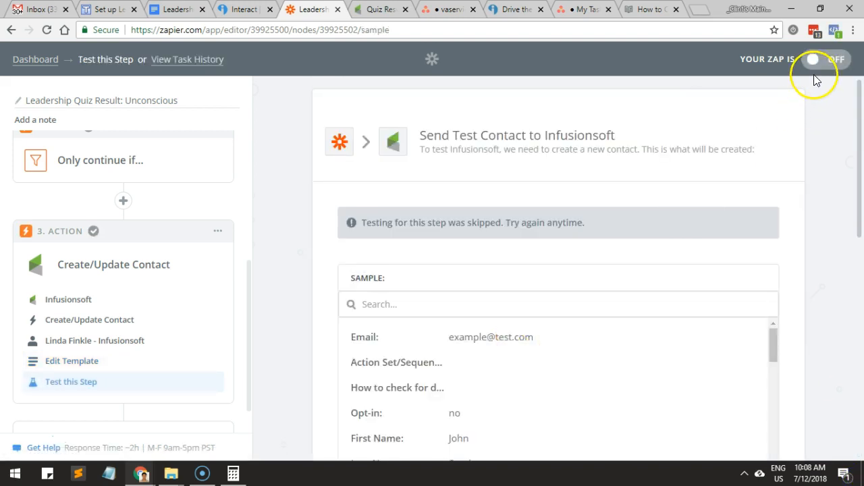
click(815, 71)
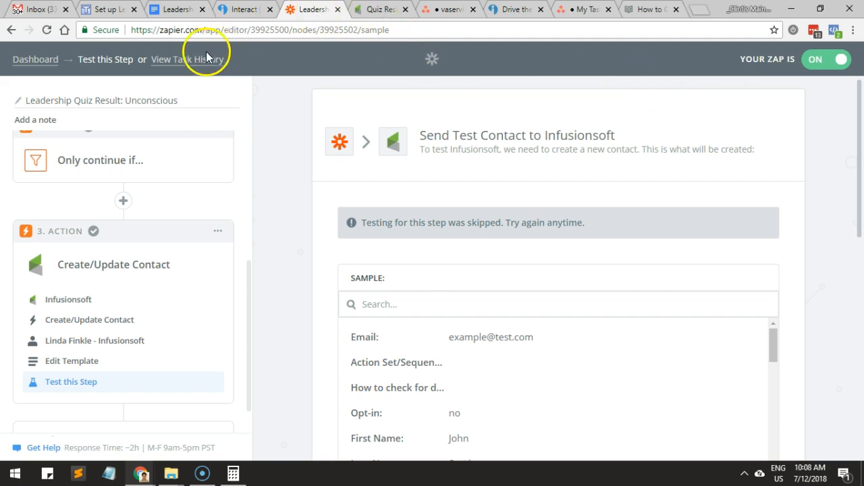
Return to the zap list and open the filter setup of the Leadership Quiz Result: Proactive zap.
click(37, 64)
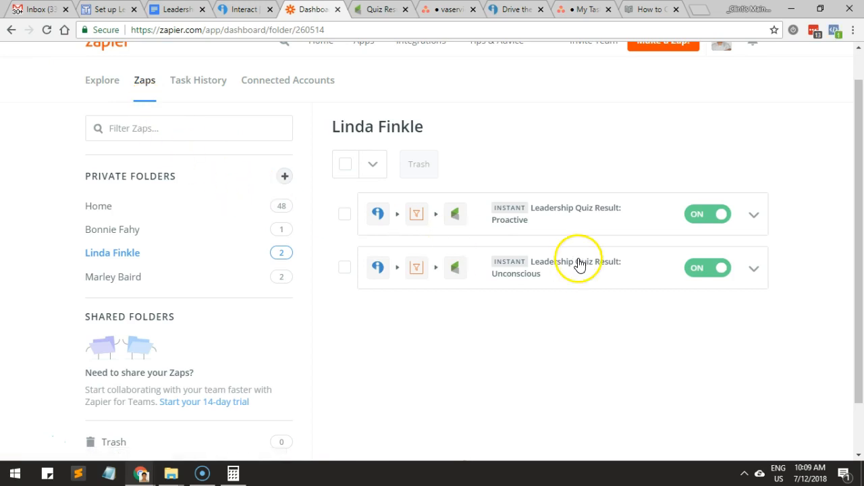
right_click(569, 206)
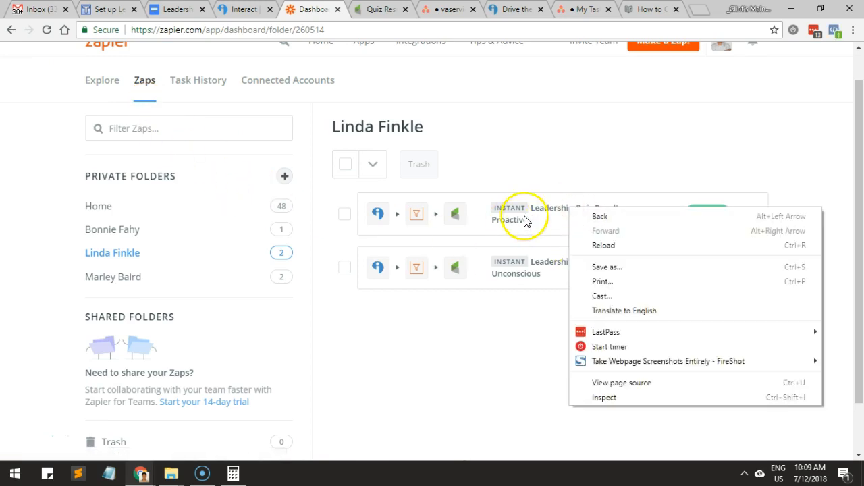
click(549, 209)
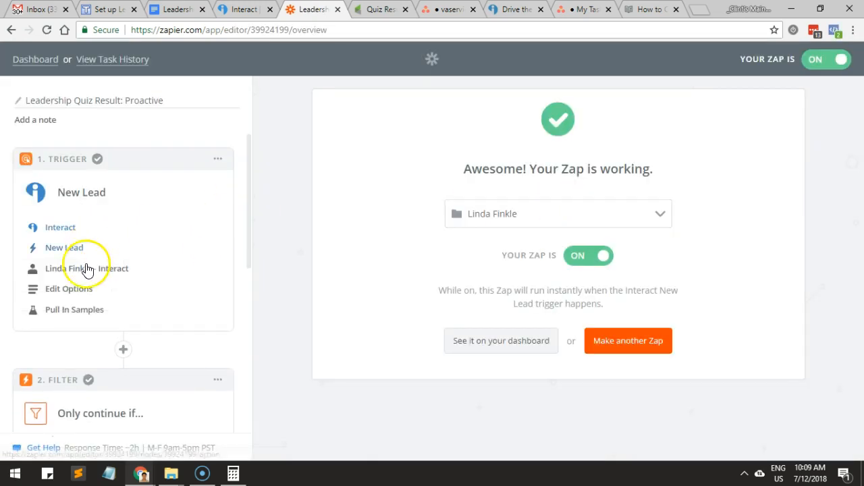
scroll(82, 324, down, 4)
click(77, 279)
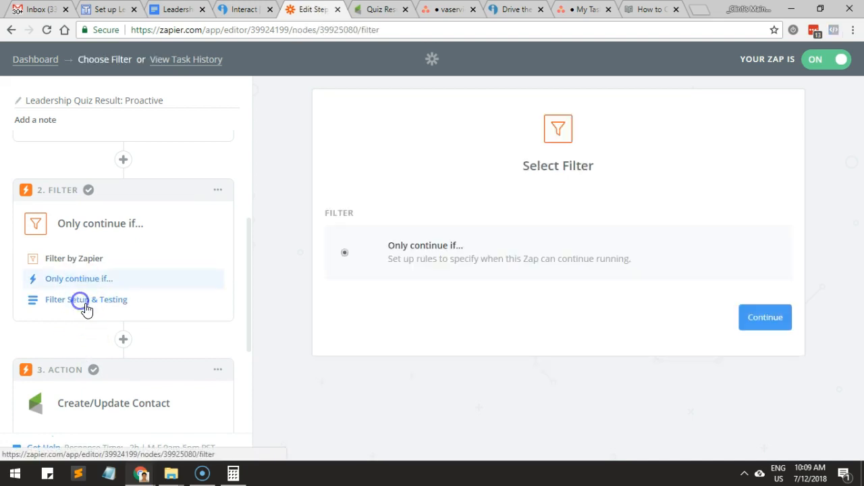
click(88, 300)
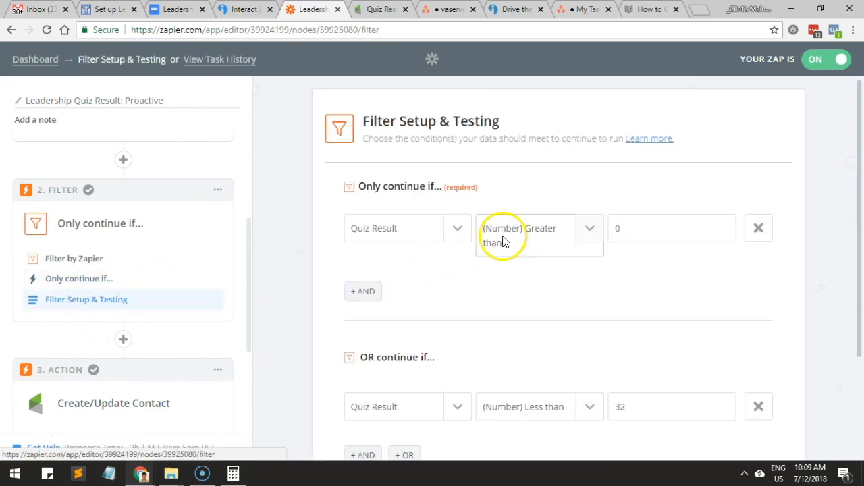
Replace the Proactive filter's OR condition with an AND condition requiring Quiz Result to be (Number) Less than 33.
double_click(607, 231)
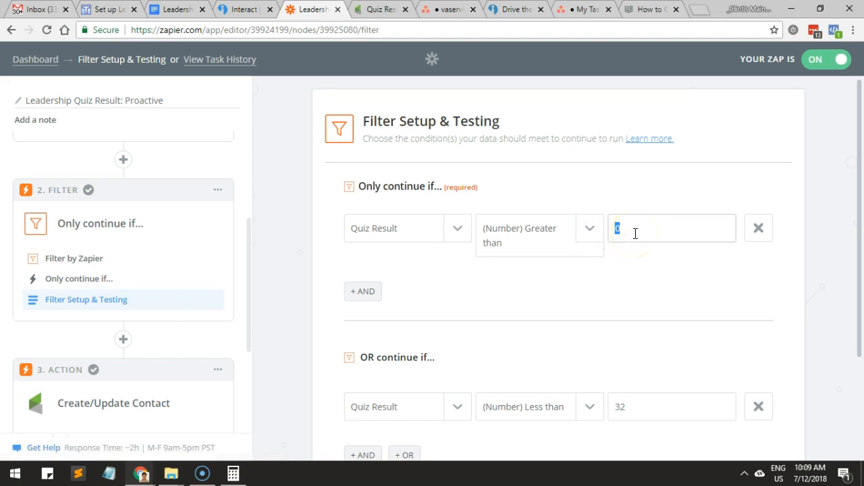
scroll(540, 256, down, 1)
click(362, 228)
click(420, 223)
text(qu)
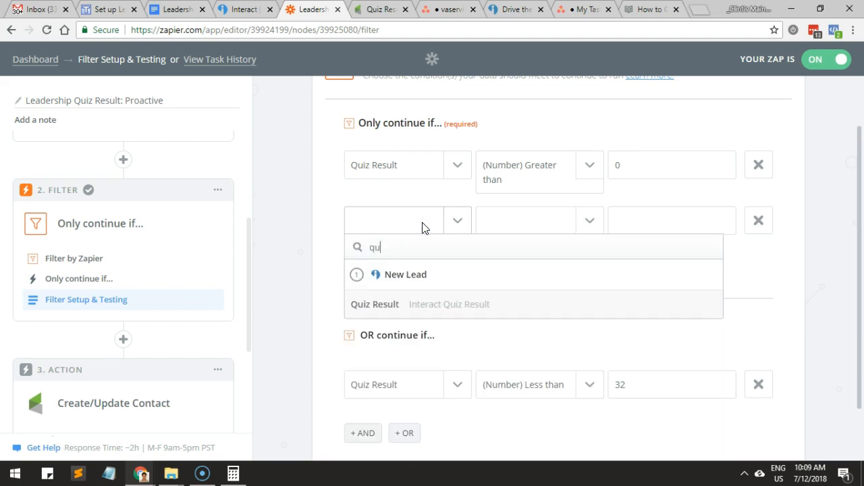
text(iz)
click(440, 303)
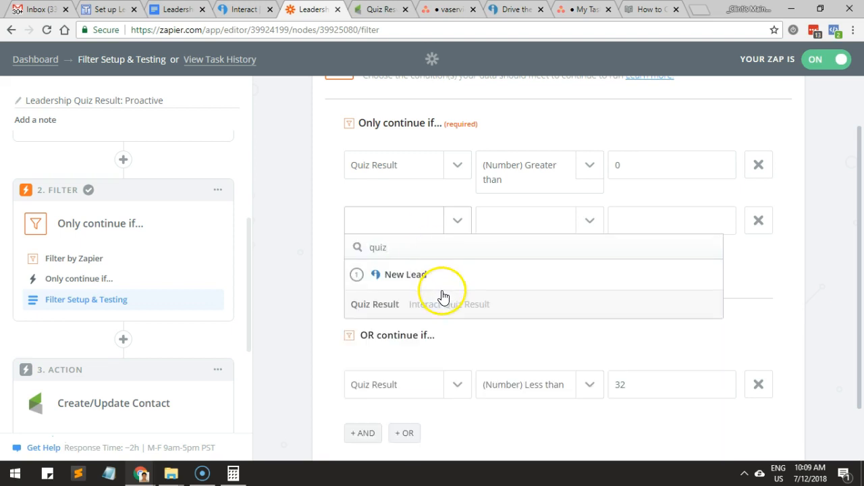
click(573, 225)
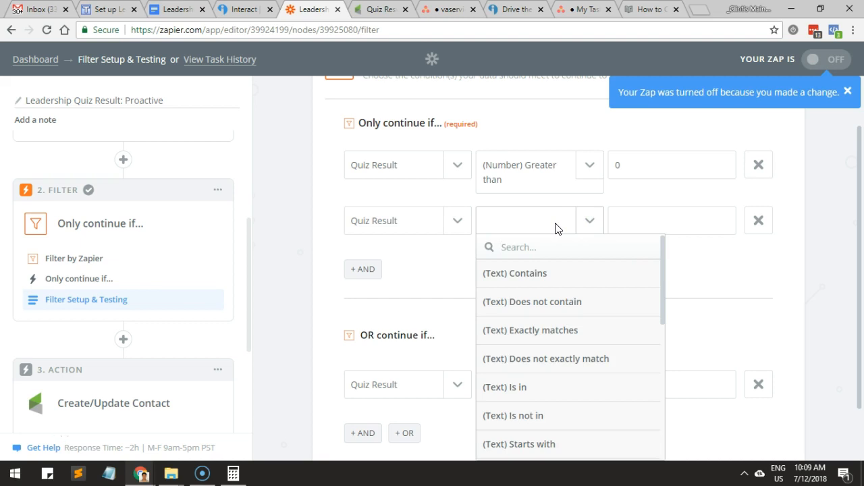
text(less)
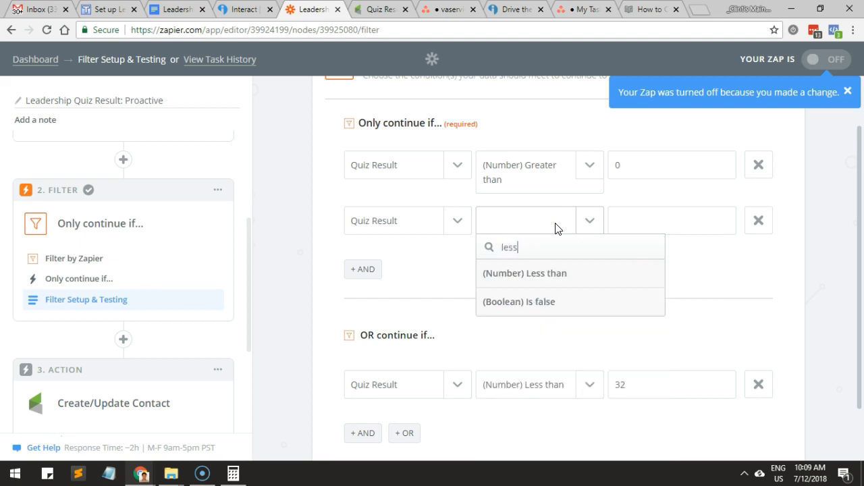
click(546, 273)
click(677, 224)
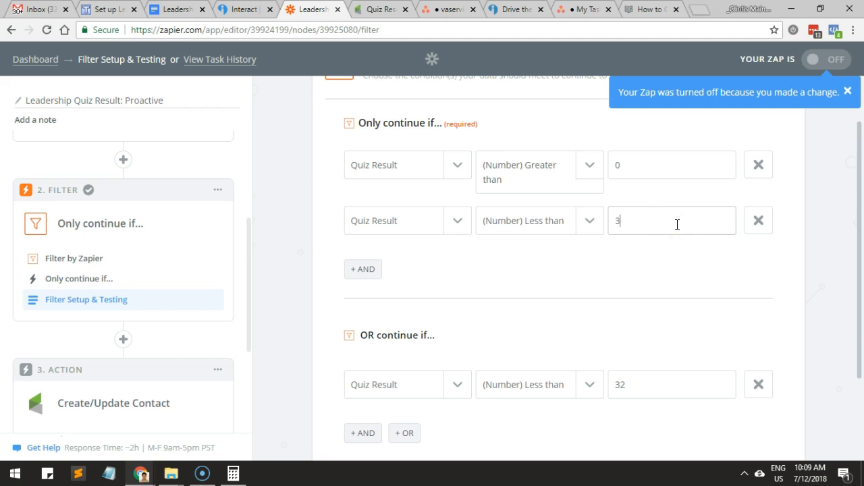
text(33)
click(759, 384)
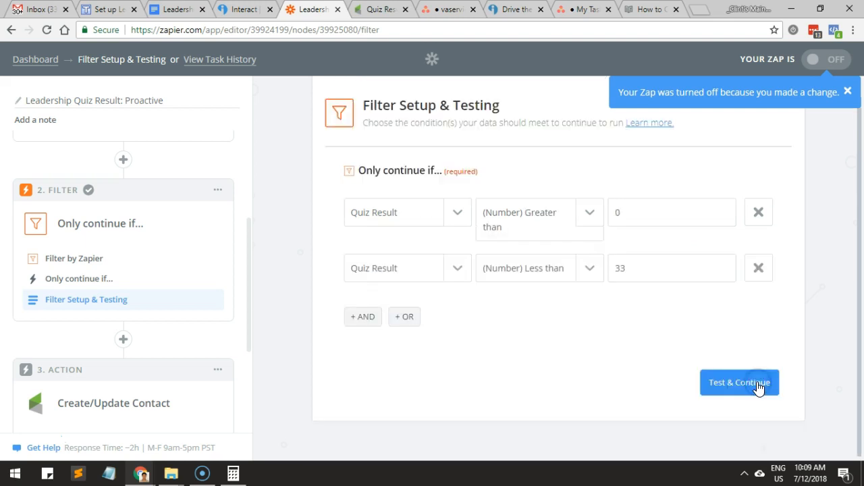
Test the Proactive filter against the sample data, examine which conditions match, and dismiss the notification.
click(758, 384)
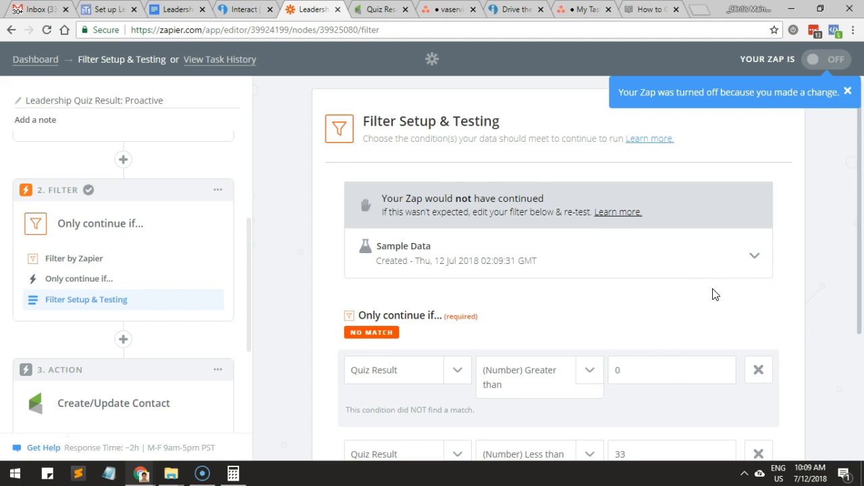
scroll(714, 292, down, 3)
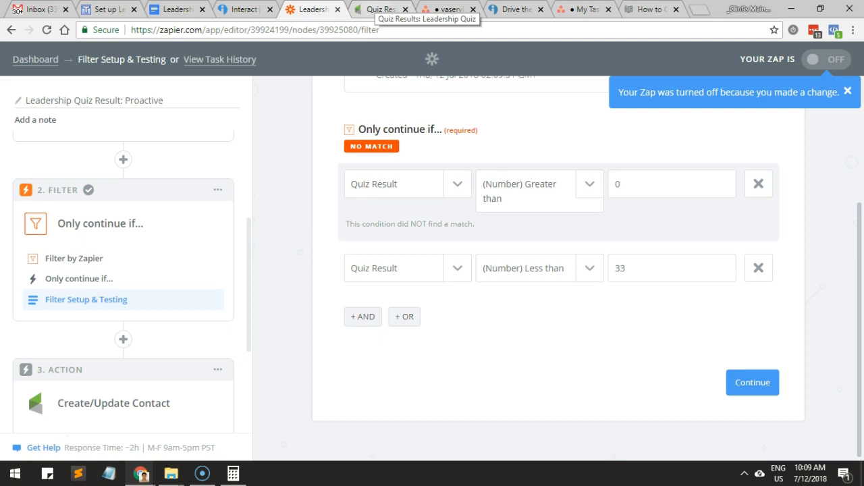
click(842, 91)
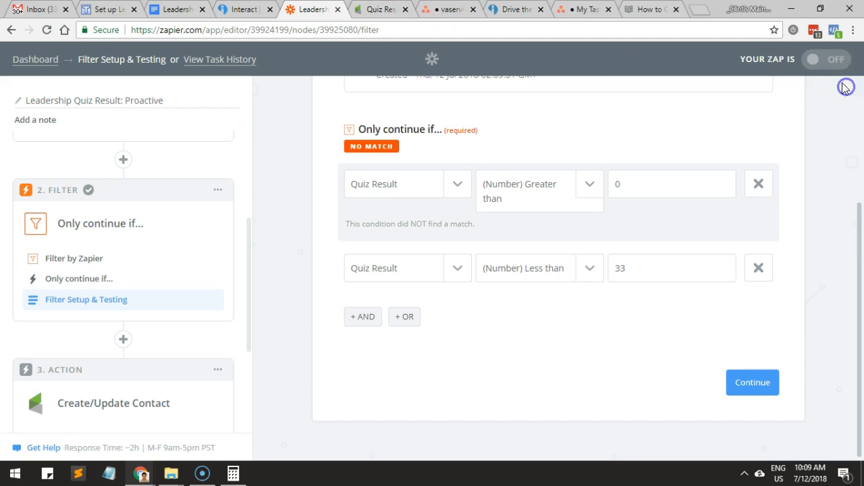
Try to turn on the Proactive zap, and reconfirm its Create/Update Contact action and connected Infusionsoft account.
click(821, 60)
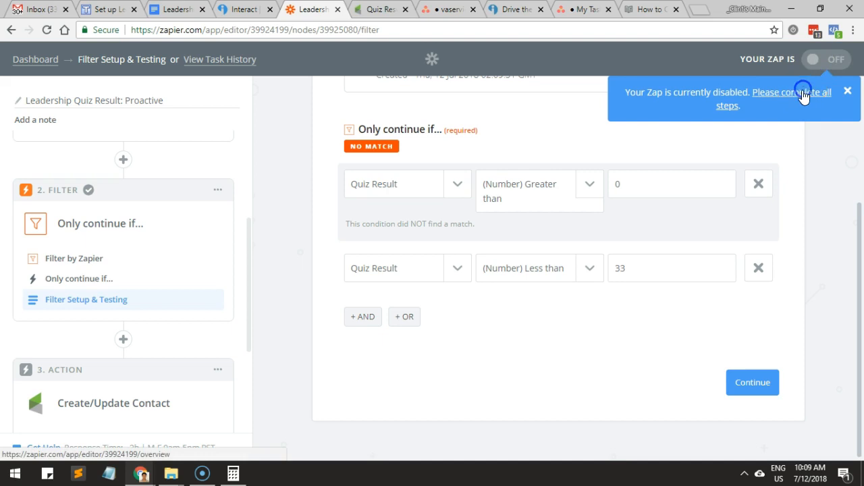
click(803, 96)
click(518, 199)
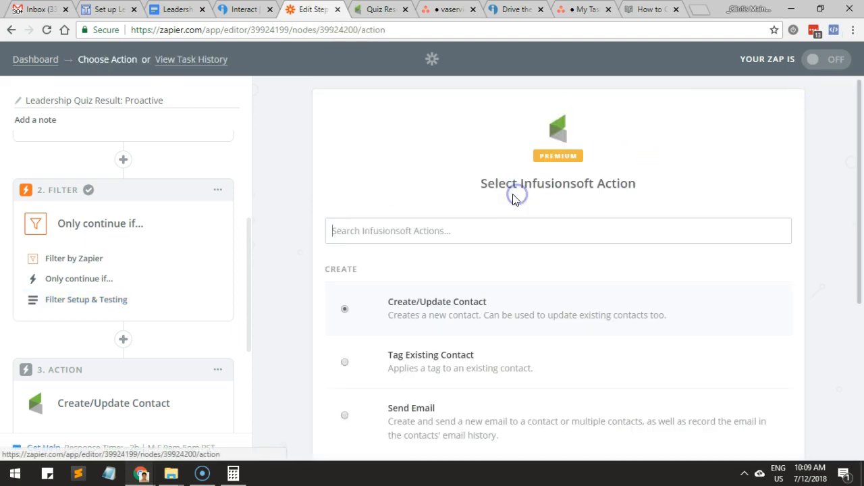
scroll(514, 201, down, 4)
click(769, 383)
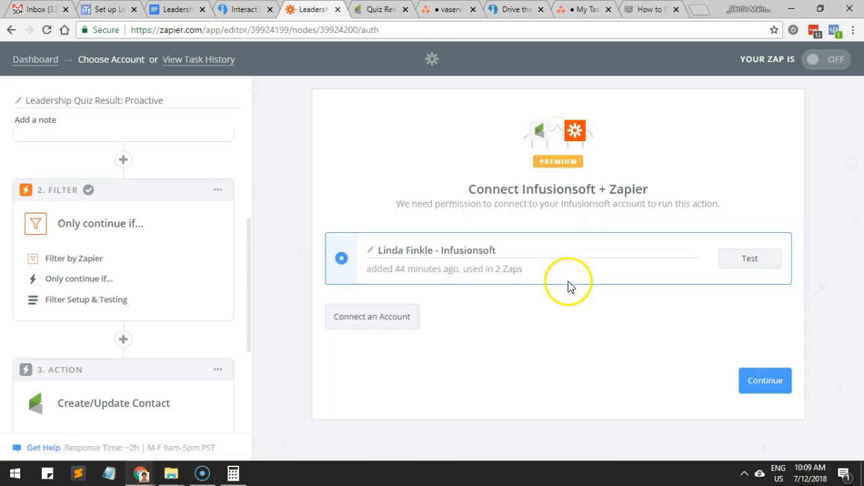
click(752, 390)
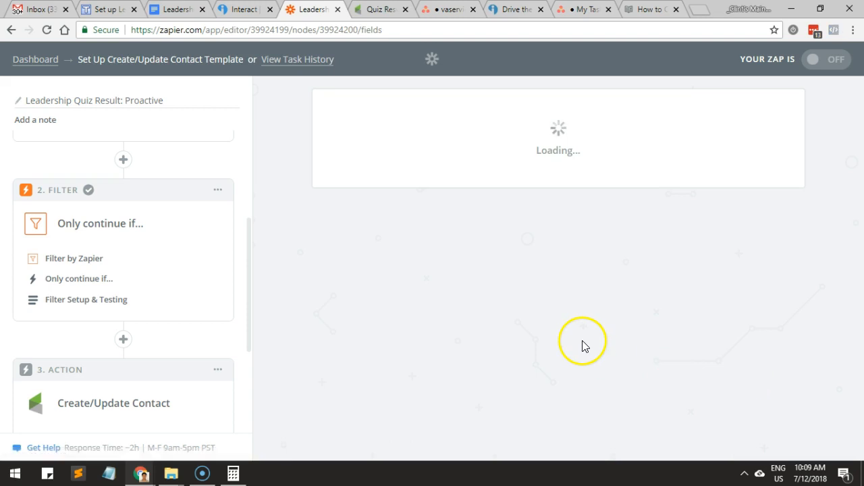
Review the Proactive Leader contact template and finish the action's test step without sending a test contact.
scroll(570, 348, down, 4)
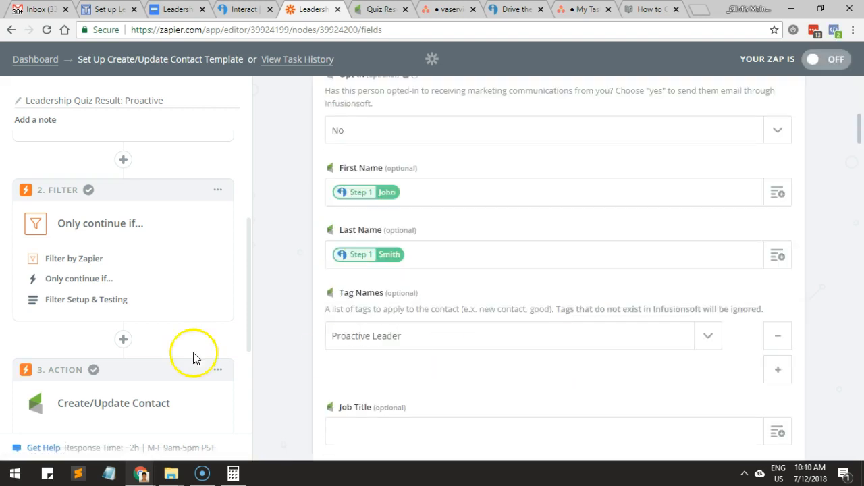
scroll(193, 357, down, 3)
click(76, 352)
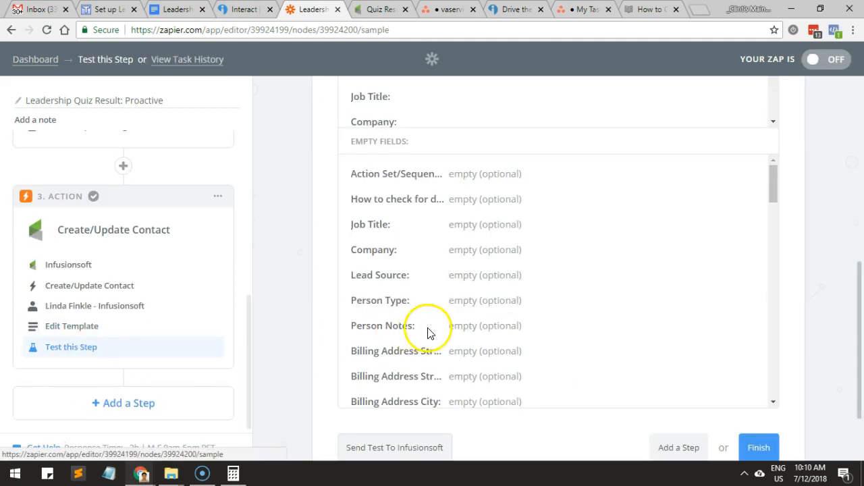
click(759, 447)
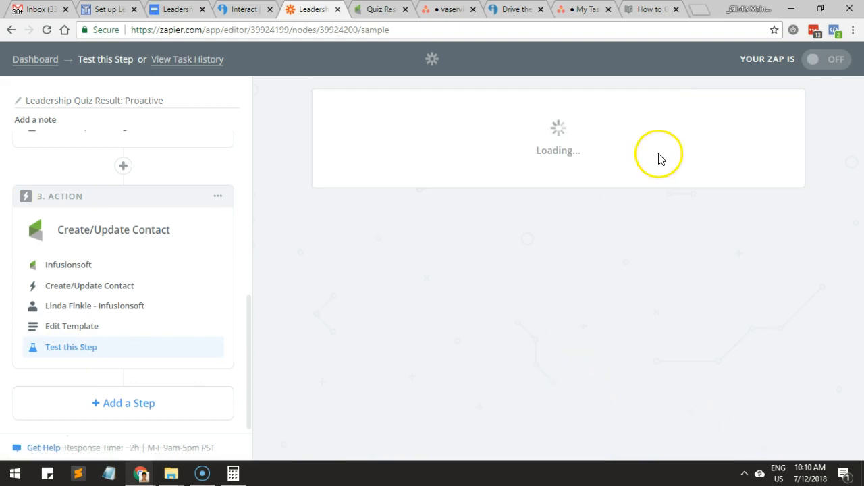
Turn on the Proactive zap and return to the folder's list of zaps.
click(814, 61)
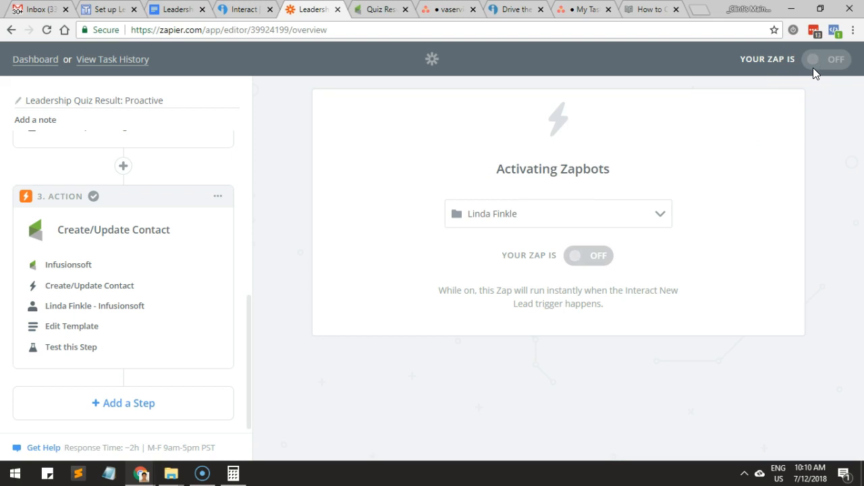
scroll(105, 155, up, 5)
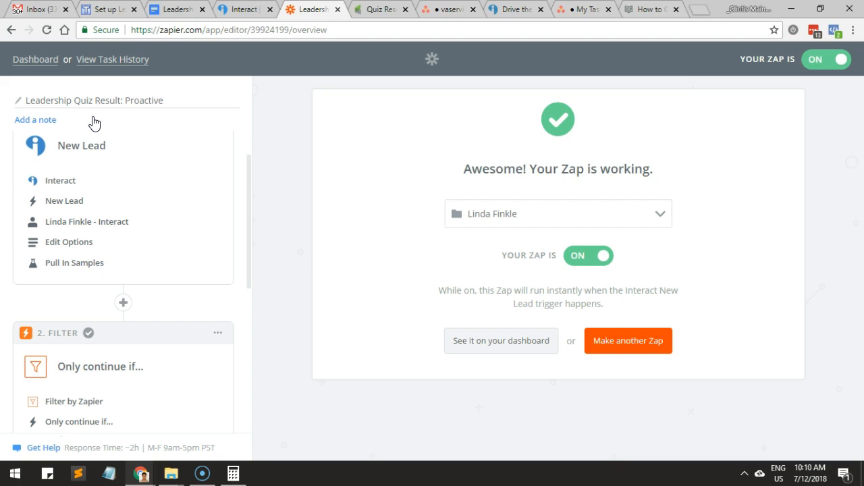
click(37, 59)
scroll(189, 211, down, 1)
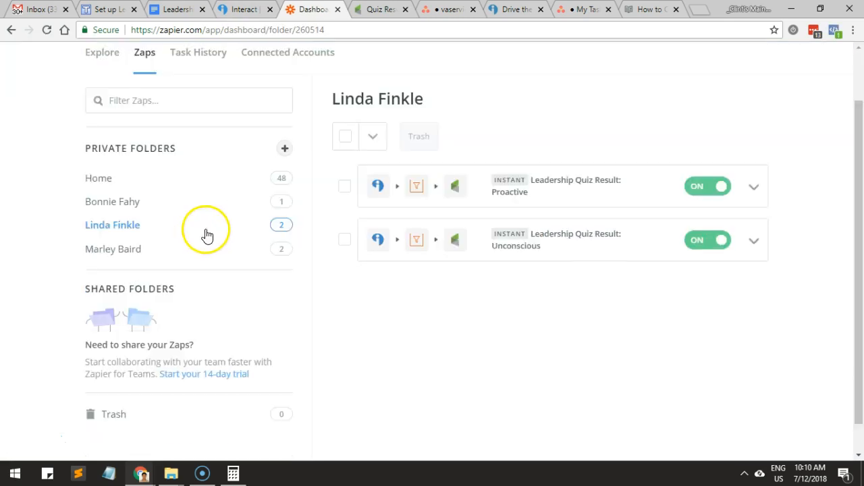
Duplicate the "Leadership Quiz Result: Unconscious" zap and open the copy for editing.
click(754, 241)
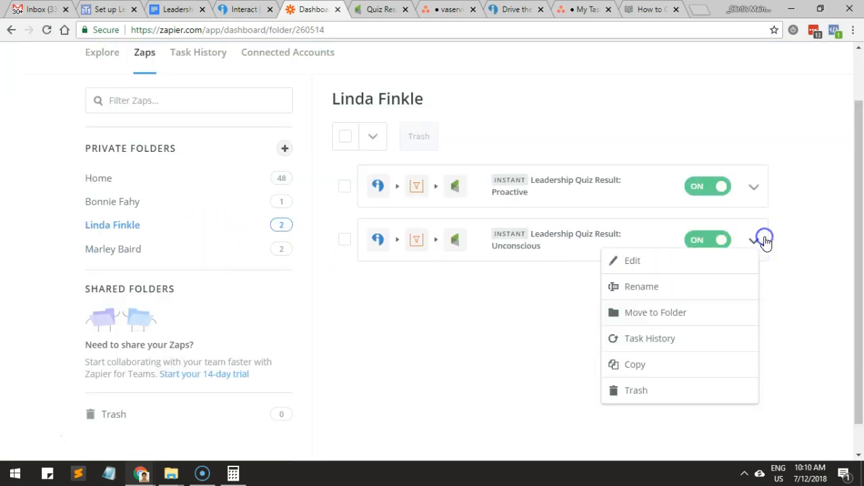
click(634, 363)
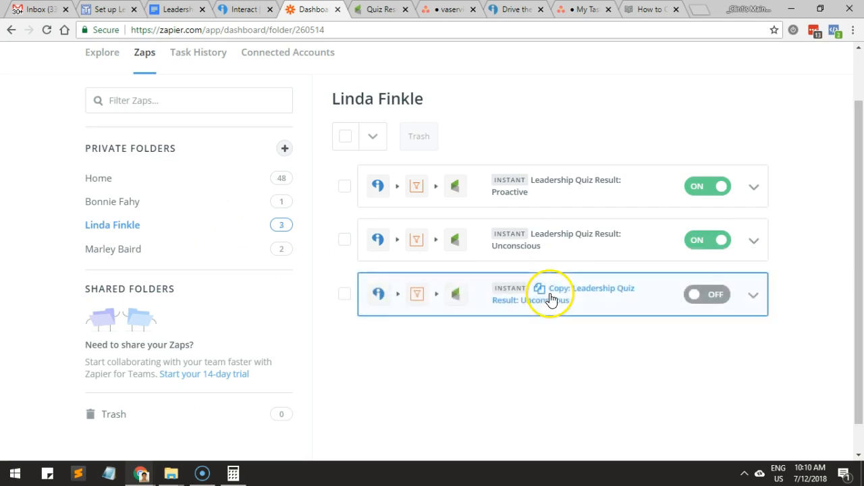
click(565, 300)
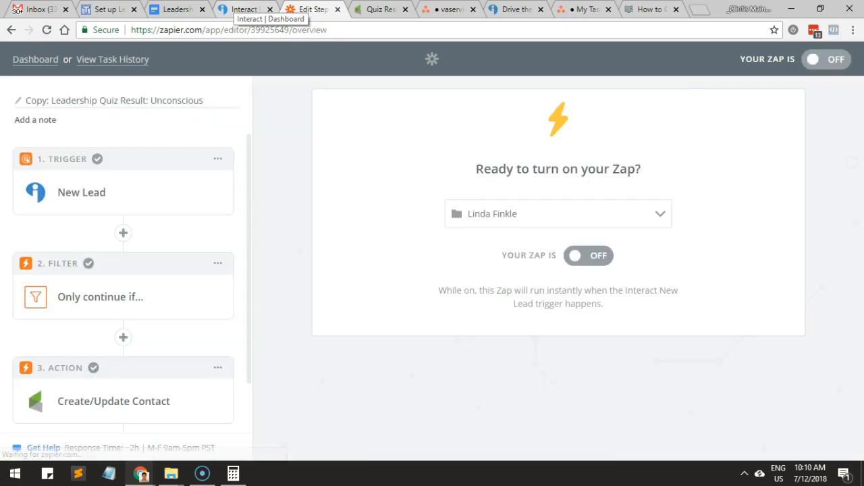
Set the copied zap's filter to require Quiz Result (Number) Greater than 54 and (Number) Less than 81.
click(94, 297)
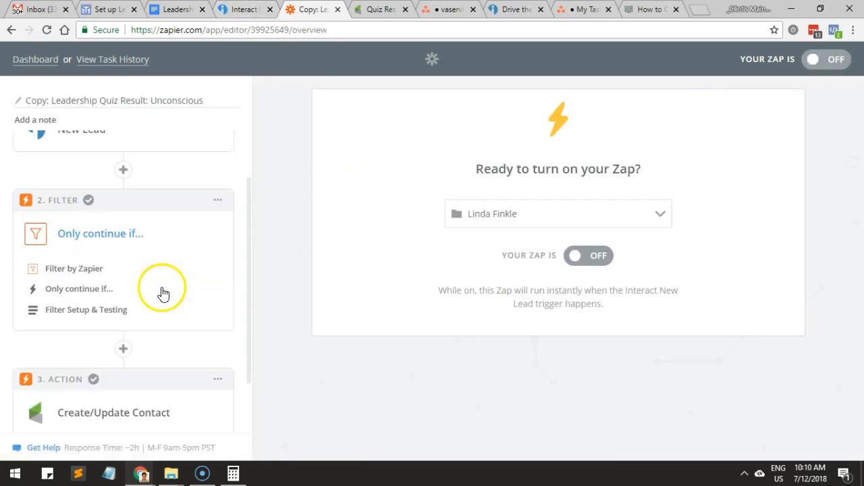
click(100, 290)
click(65, 305)
double_click(613, 228)
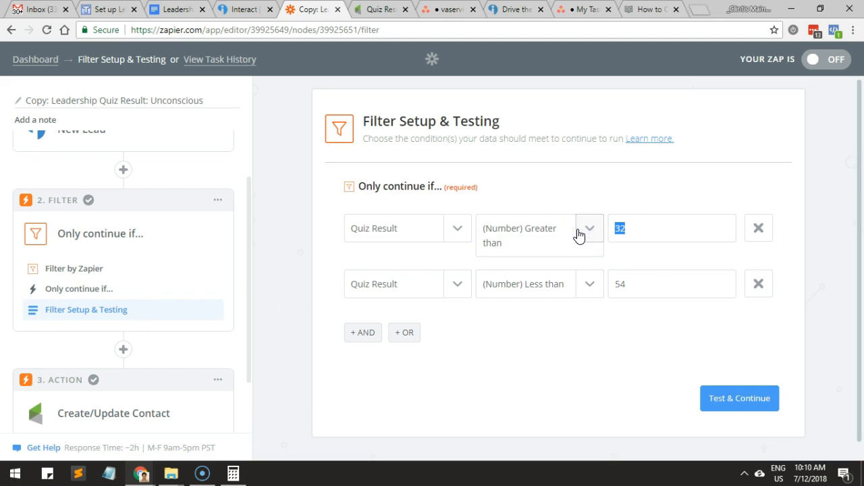
text(54)
key(Tab)
key(Tab)
key(Tab)
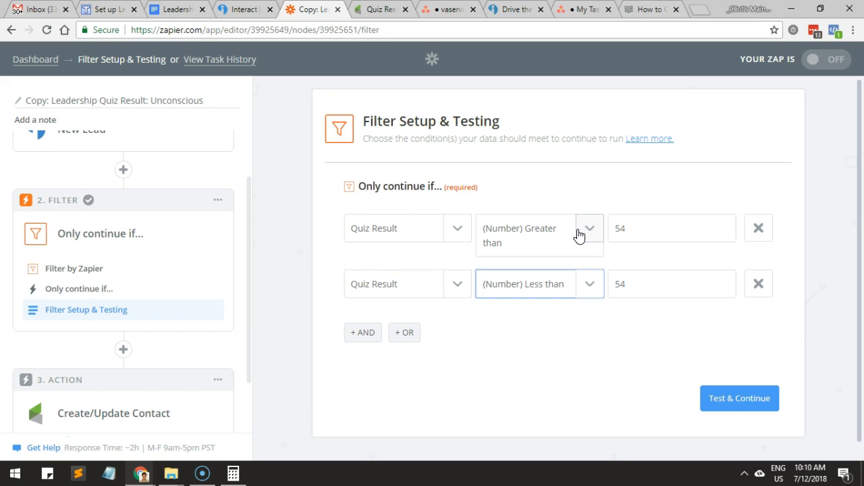
key(Tab)
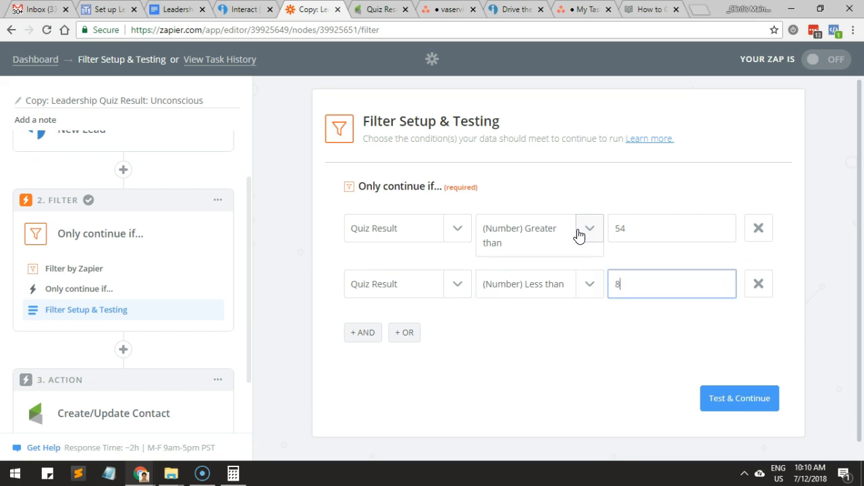
Test the copied zap's filter against the sample data and continue to the Infusionsoft action.
click(727, 411)
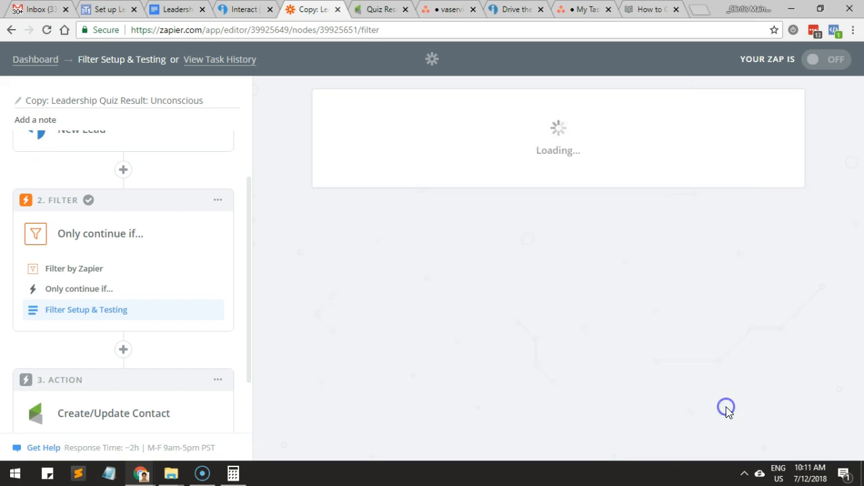
scroll(720, 406, down, 3)
click(761, 382)
Change the tag in the Create/Update Contact template to Reactive Leader.
scroll(136, 380, down, 2)
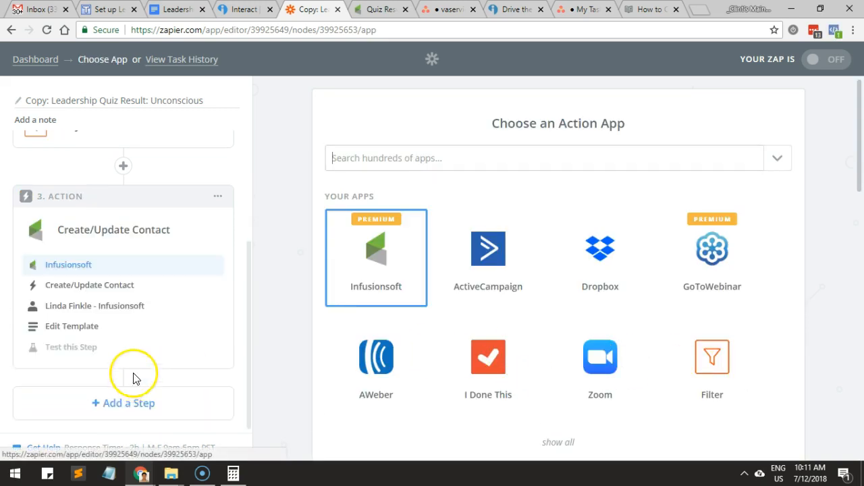
click(115, 308)
click(68, 327)
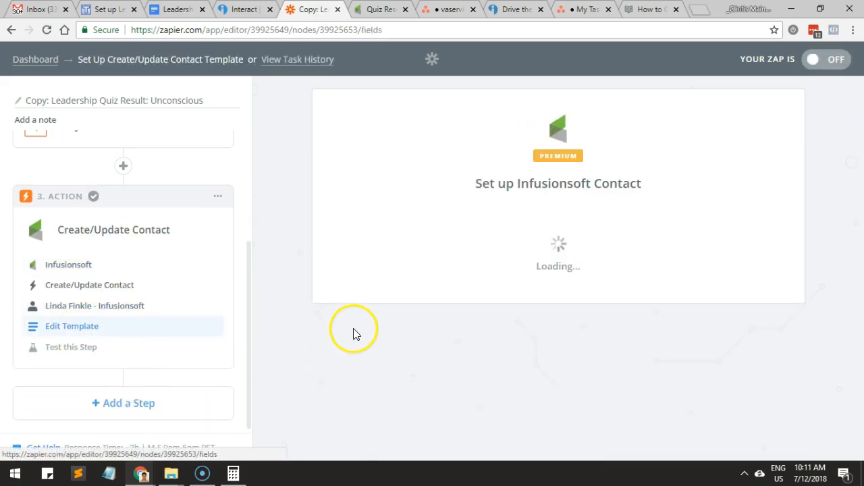
scroll(482, 313, down, 7)
click(432, 343)
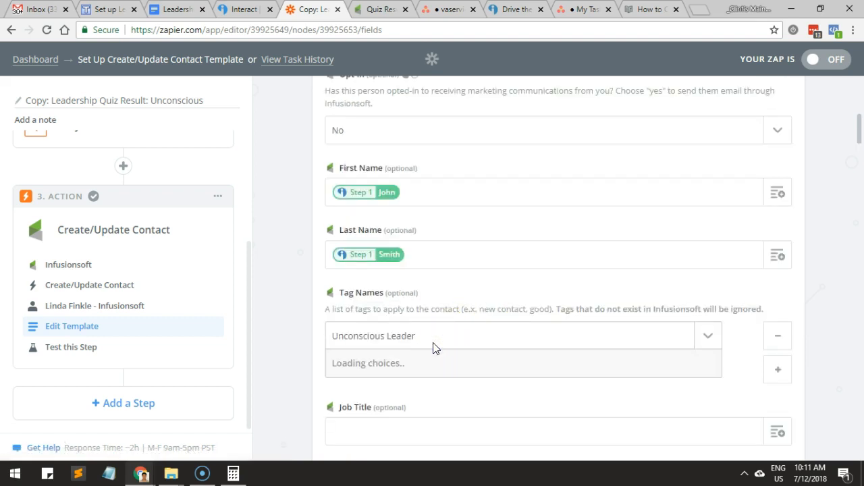
click(393, 415)
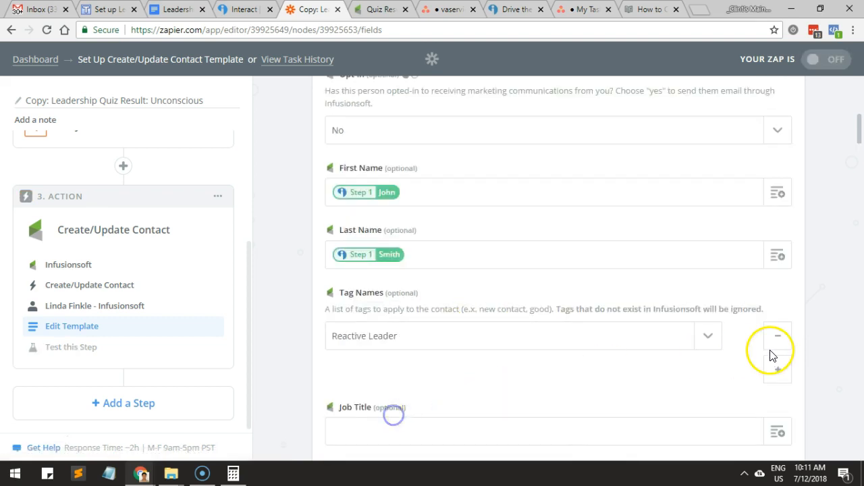
Finish the Infusionsoft action's test step and turn on the copied zap.
scroll(773, 356, down, 4)
click(135, 356)
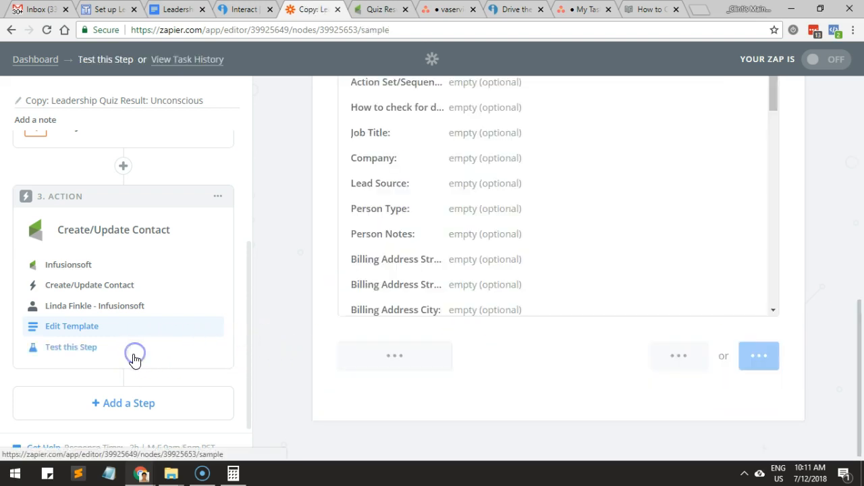
click(761, 354)
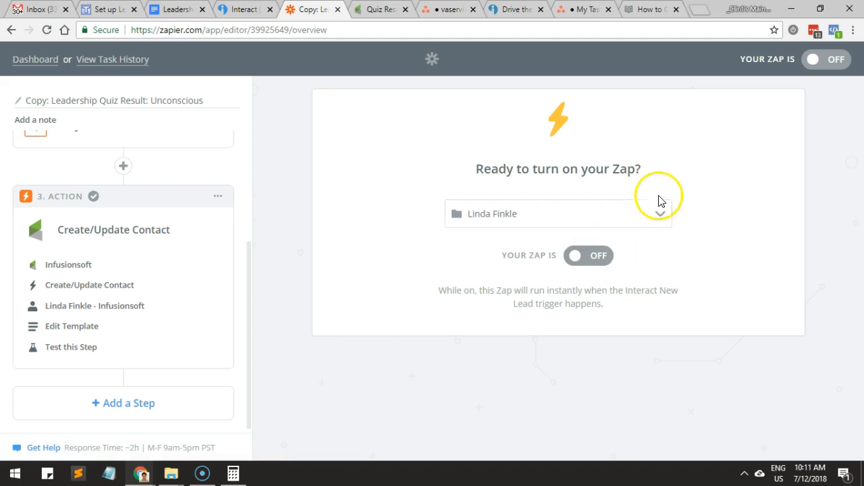
click(815, 59)
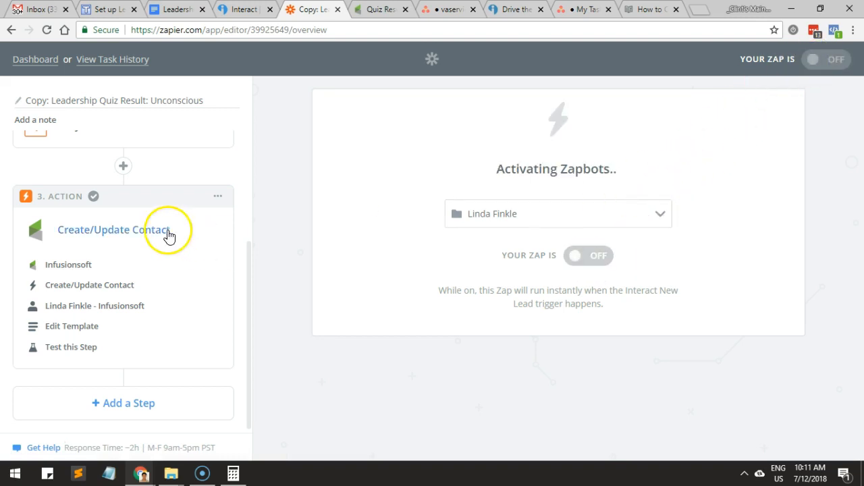
Rename the copied zap "Leadership Quiz Result: Reactive" and return to the list of zaps.
click(39, 101)
click(46, 100)
key(BackSpace)
key(BackSpace)
key(BackSpace)
key(BackSpace)
key(BackSpace)
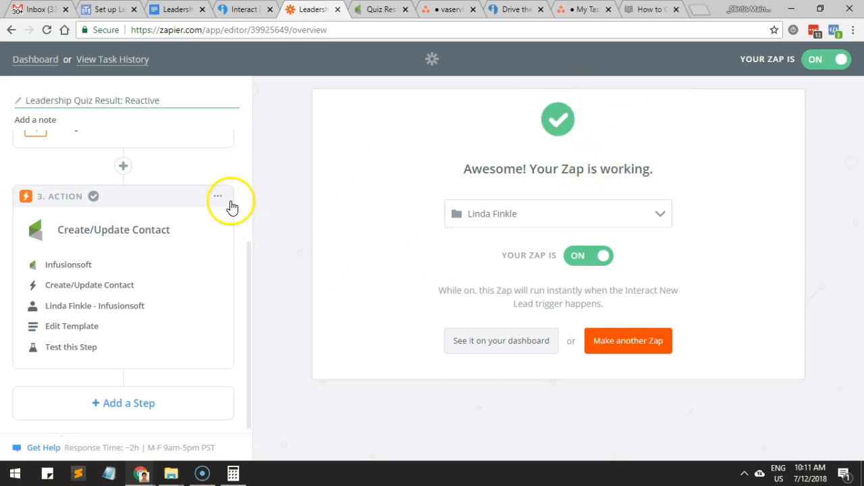
click(27, 61)
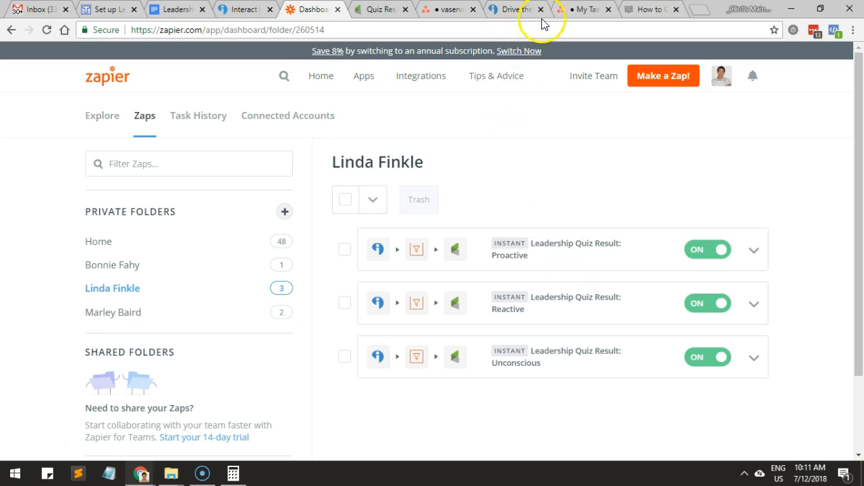
Switch to Interact and copy the direct link to the "Drive the Change: Are You the Leader You Want to Be?" quiz.
click(240, 11)
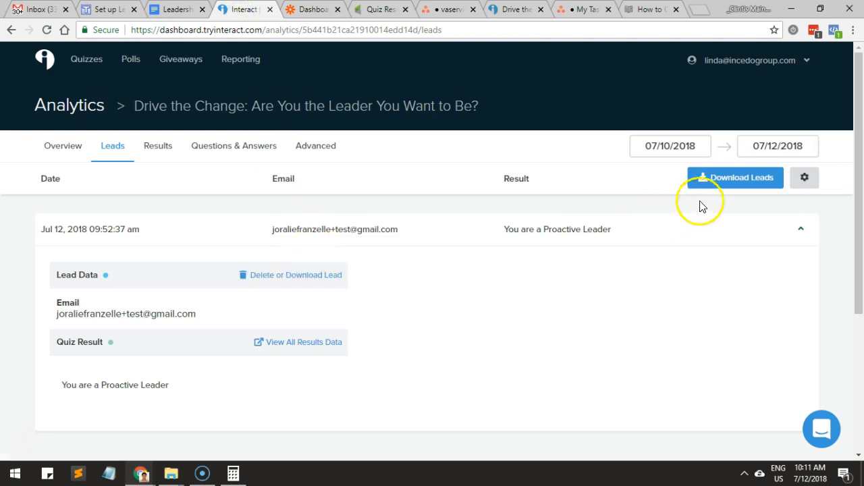
click(86, 153)
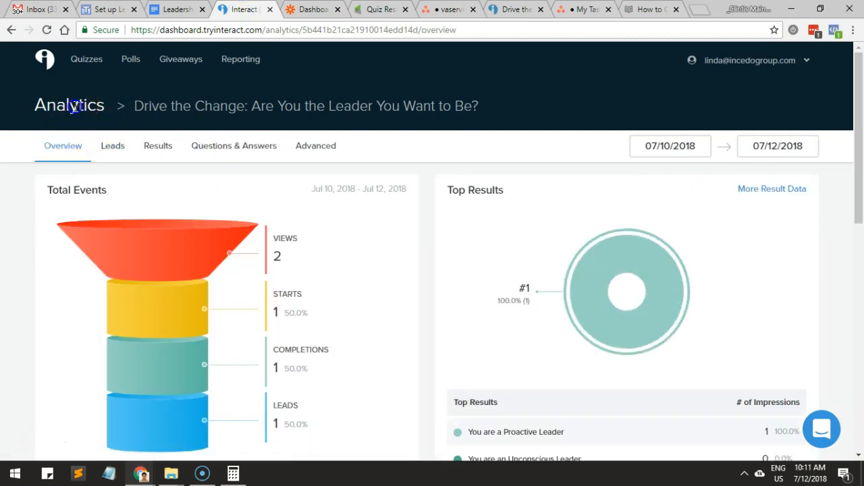
click(87, 67)
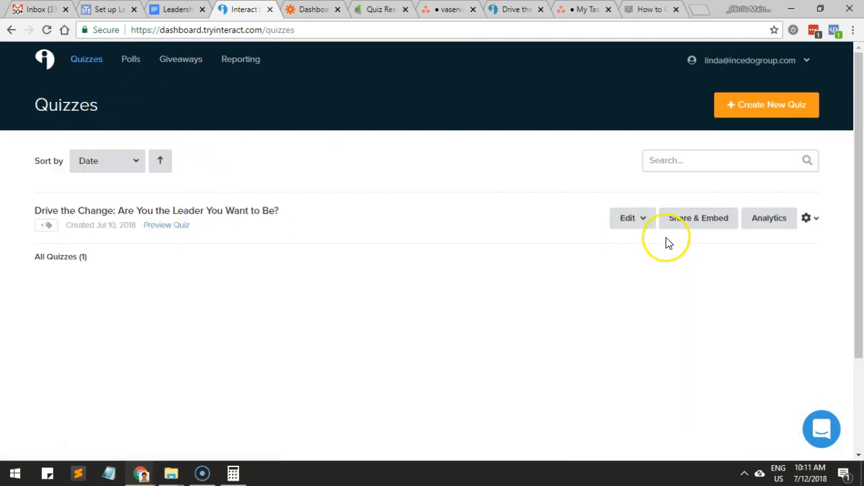
click(695, 222)
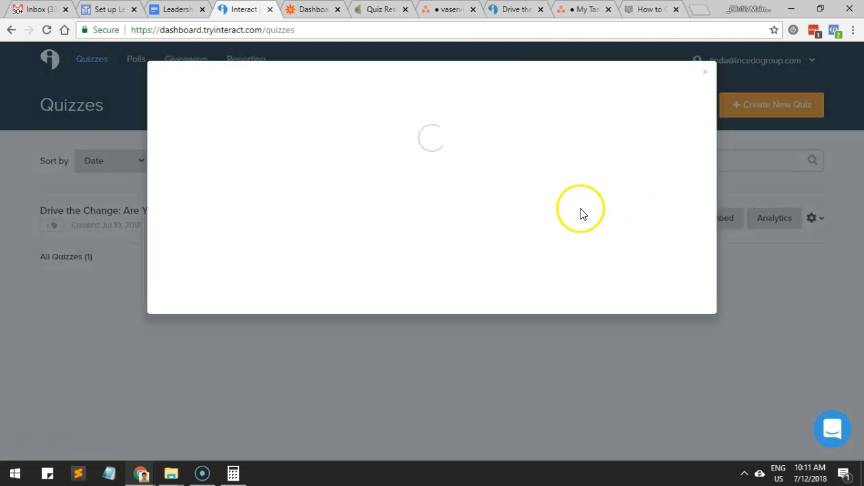
click(437, 173)
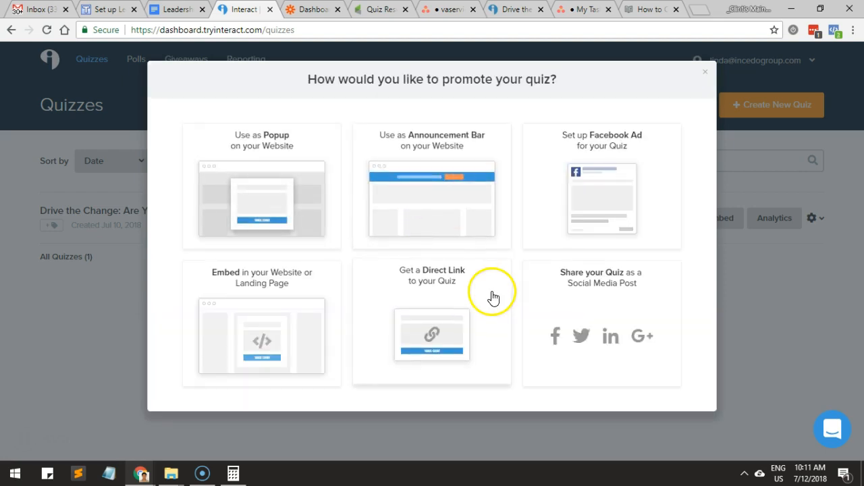
click(463, 314)
click(271, 194)
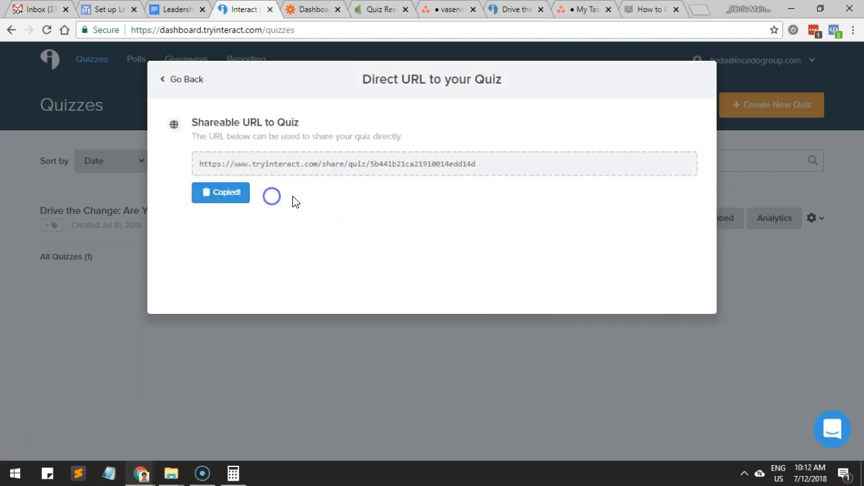
Open the copied quiz link in an incognito window and check the Leadership Quiz campaign report in Infusionsoft.
key(ctrl+shift+n)
key(ctrl+v)
key(Return)
key(alt+Tab)
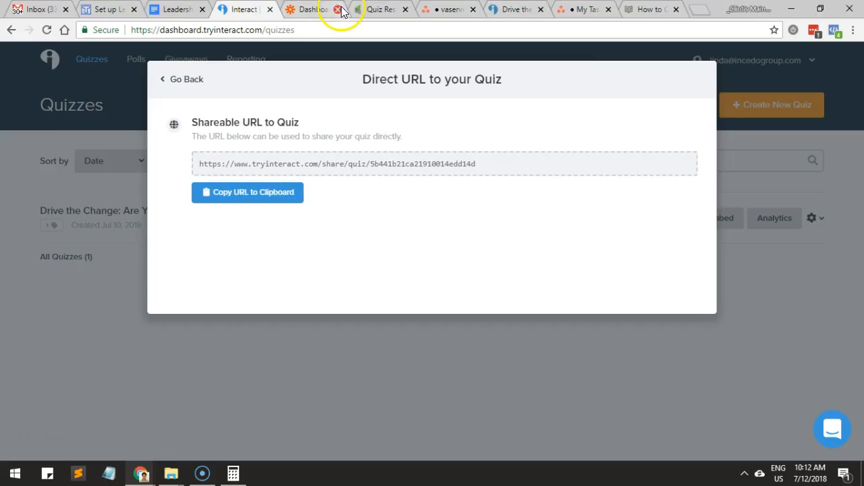
click(361, 10)
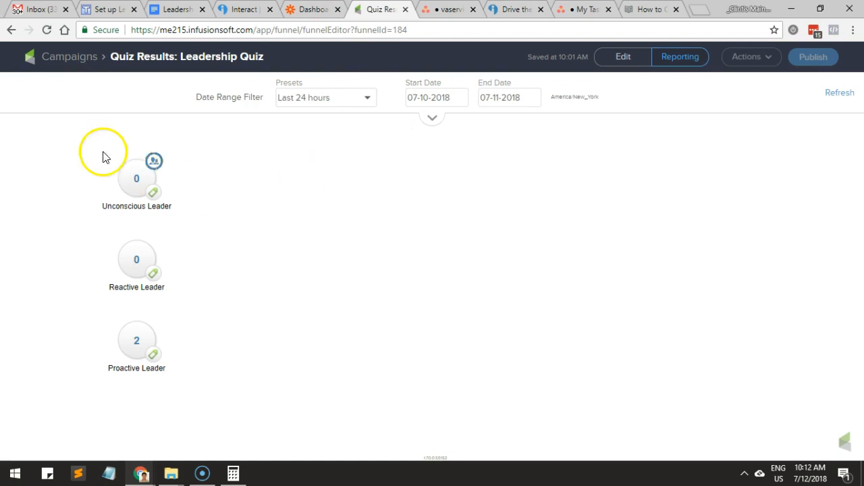
key(alt+Tab)
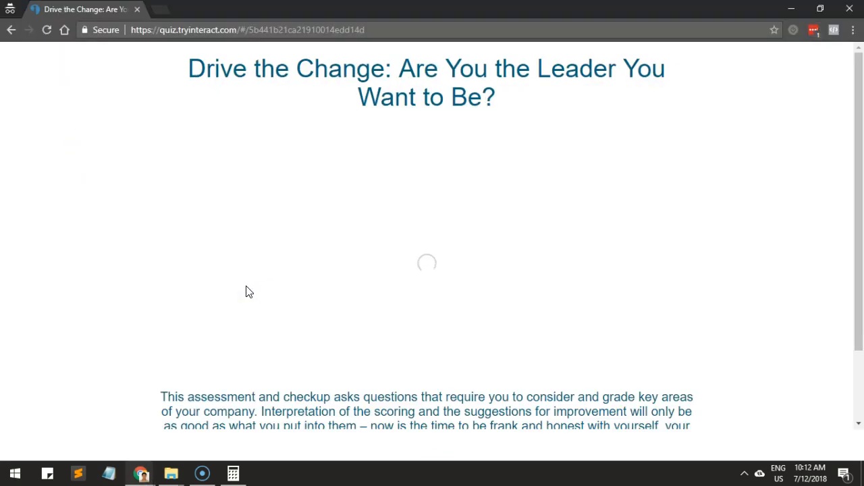
Start the leadership quiz and answer all 14 questions, choosing mostly "Always".
scroll(347, 216, down, 3)
click(461, 419)
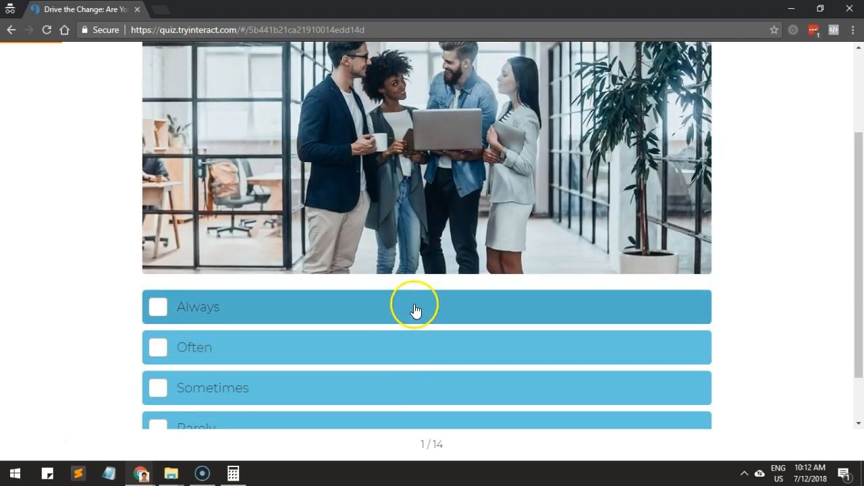
click(416, 310)
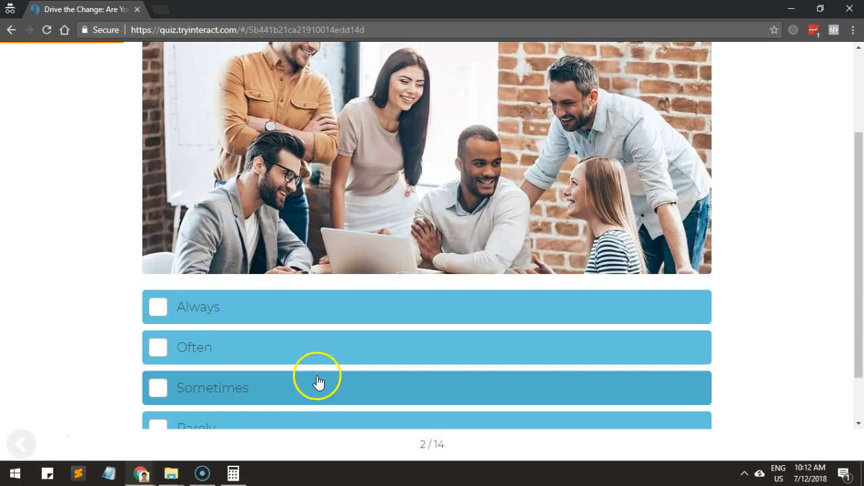
click(316, 322)
click(297, 346)
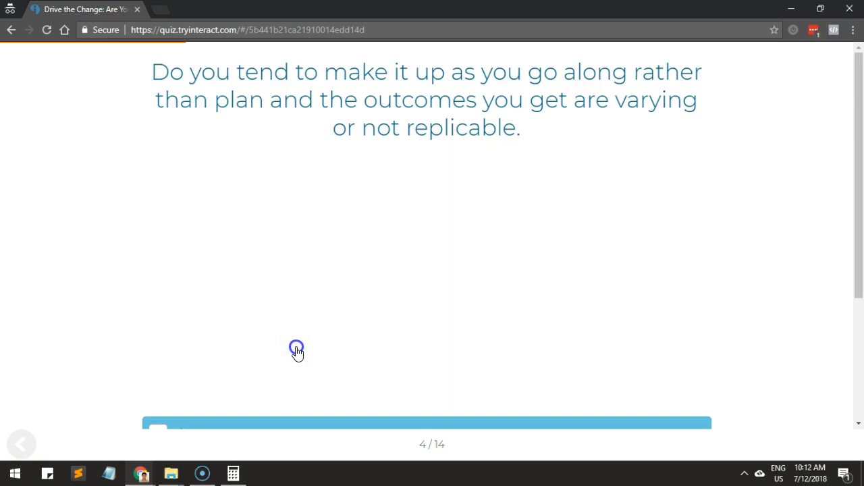
click(288, 259)
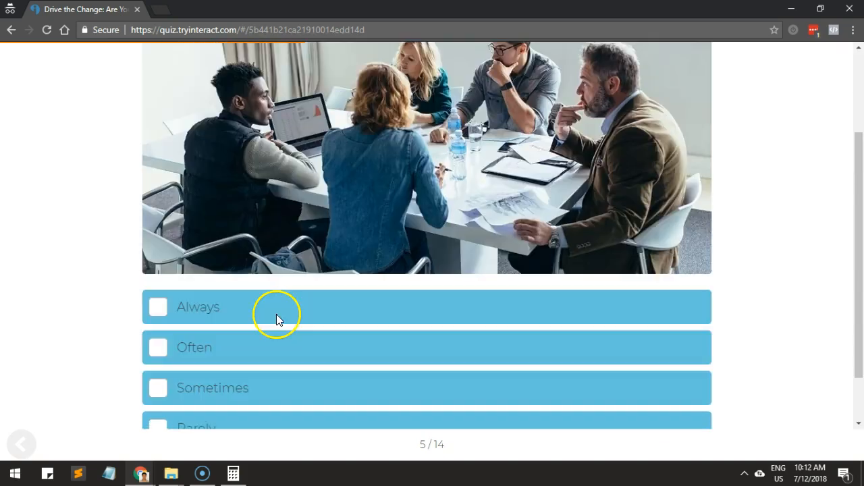
click(276, 313)
click(277, 310)
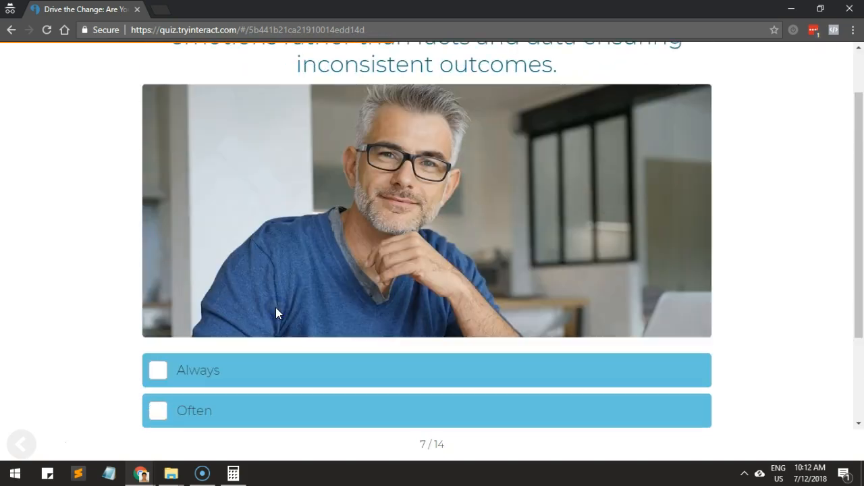
click(248, 353)
click(236, 369)
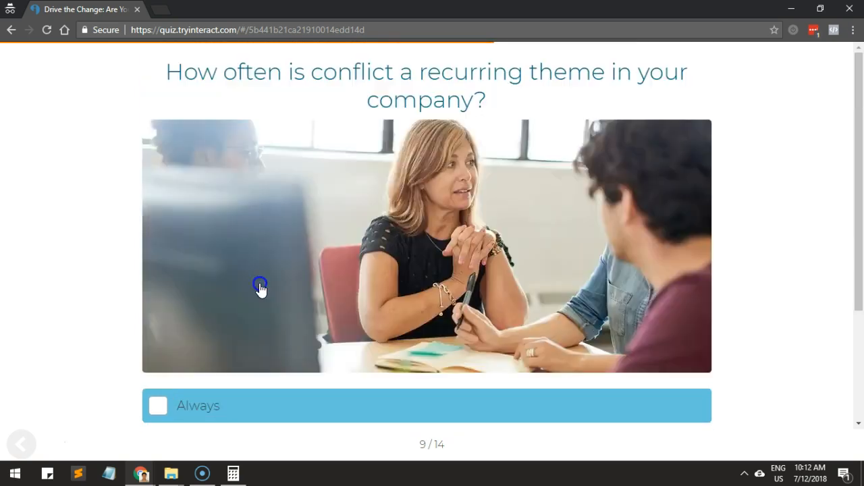
click(261, 289)
scroll(252, 311, down, 1)
click(212, 370)
scroll(223, 344, down, 2)
click(232, 314)
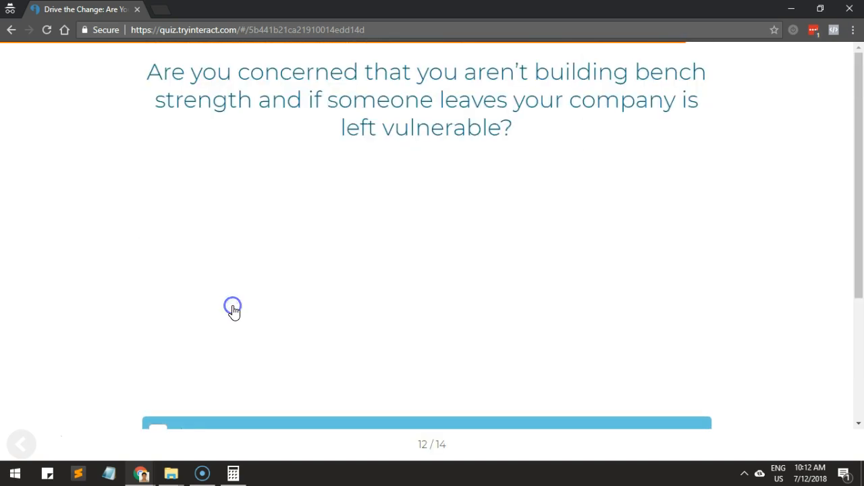
click(232, 312)
click(226, 336)
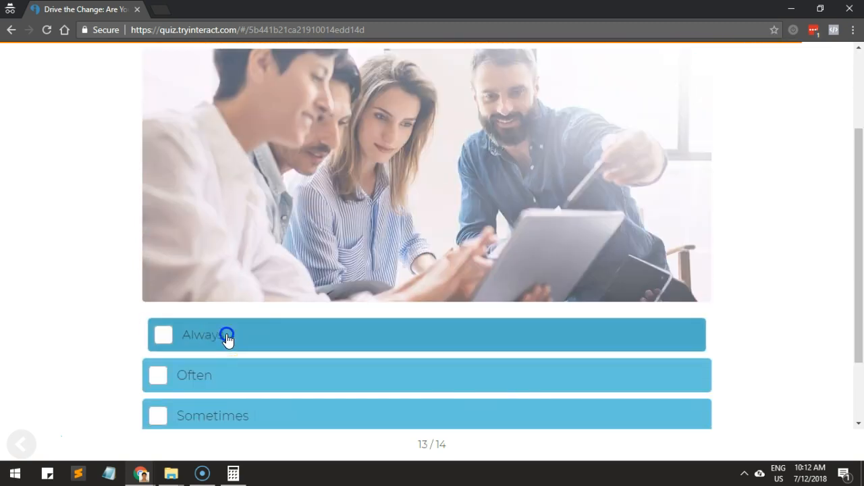
scroll(226, 333, down, 1)
click(233, 308)
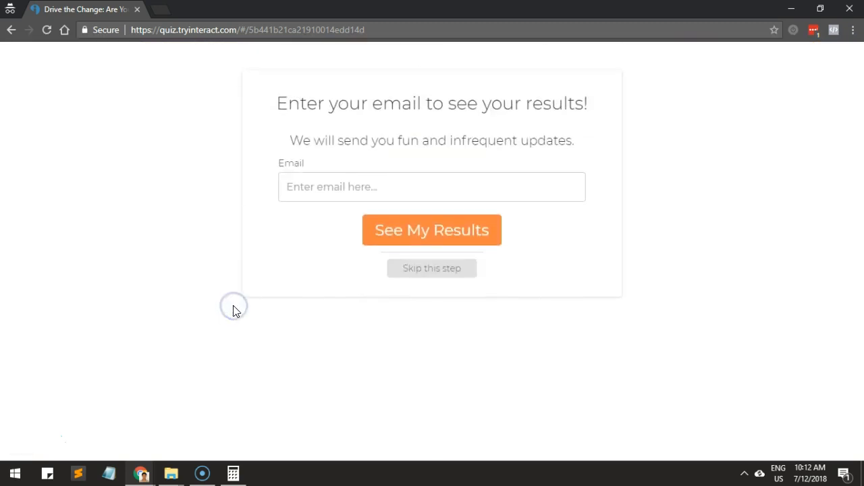
Enter a test e-mail address in the quiz's opt-in form, submit it and check the leader result.
click(350, 182)
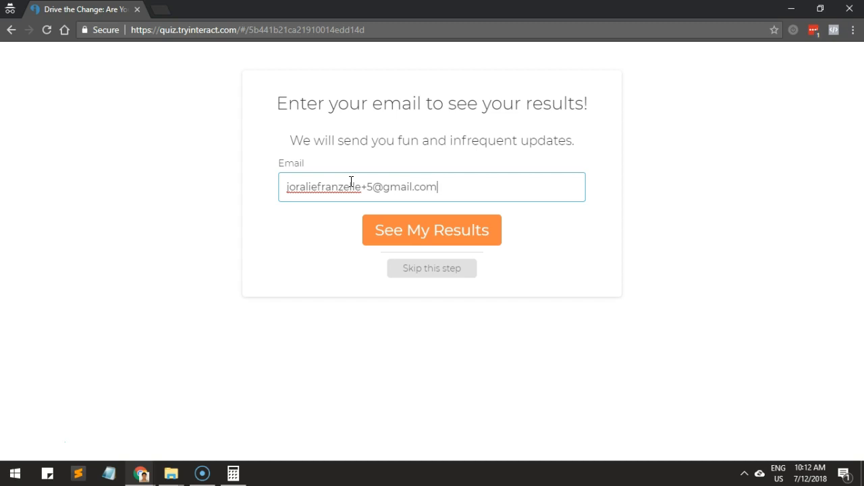
click(400, 233)
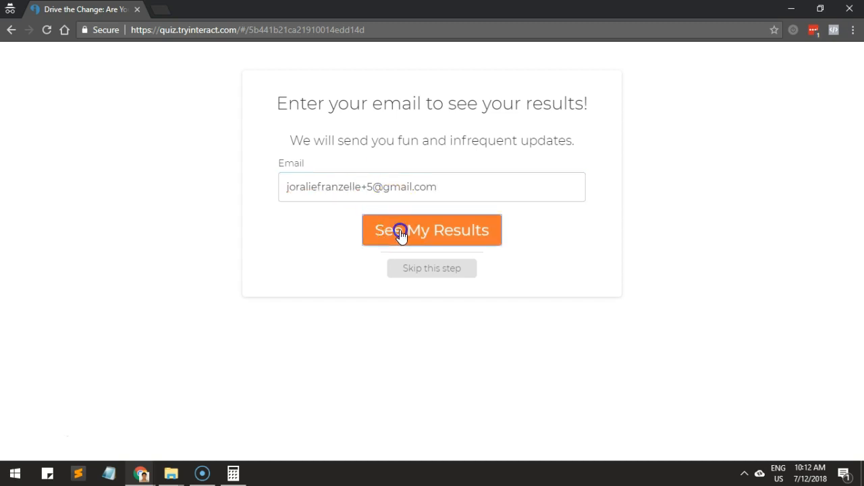
drag(406, 101, 497, 150)
Refresh the Leadership Quiz campaign report in Infusionsoft and switch to the task history in Zapier.
key(alt+Tab)
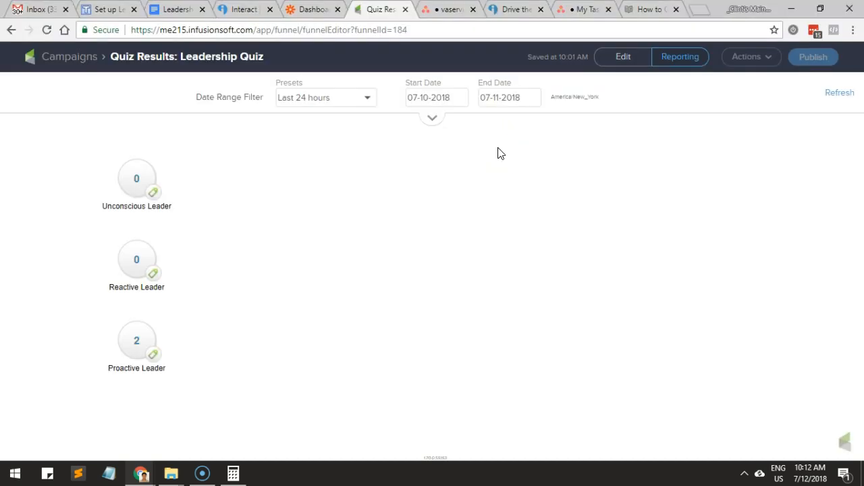
click(836, 88)
click(311, 11)
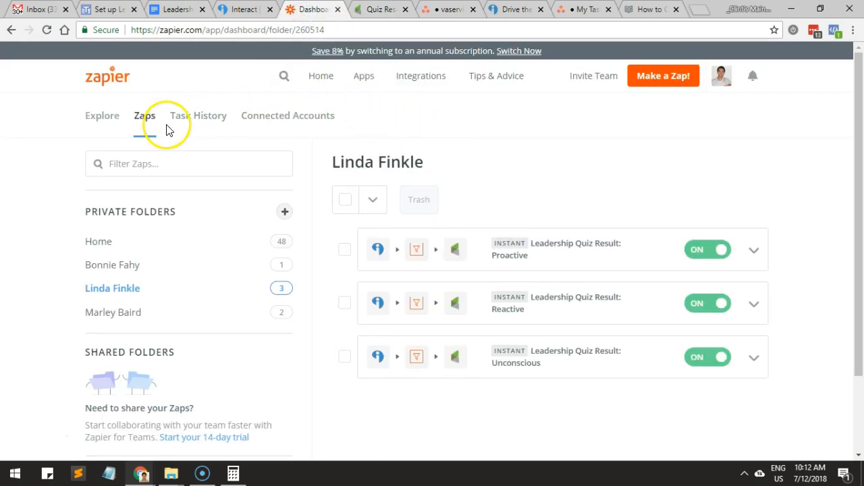
click(205, 128)
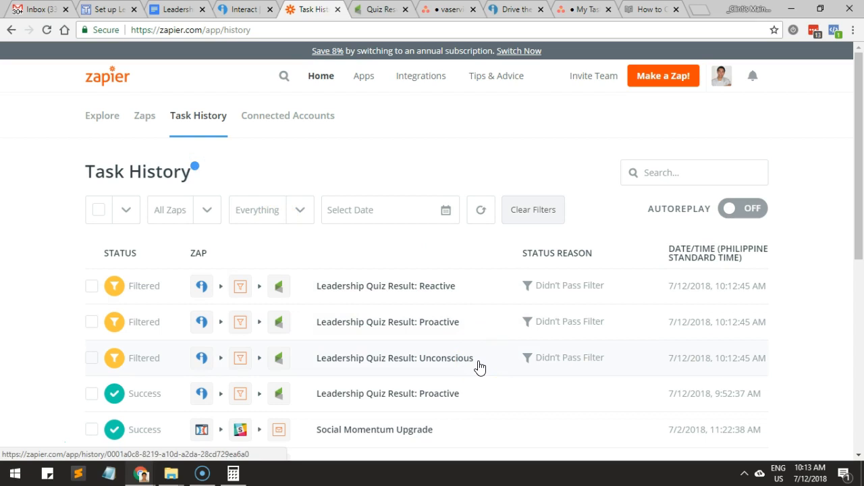
Open the latest filtered "Leadership Quiz Result: Unconscious" task and examine which filter conditions stopped it.
click(142, 358)
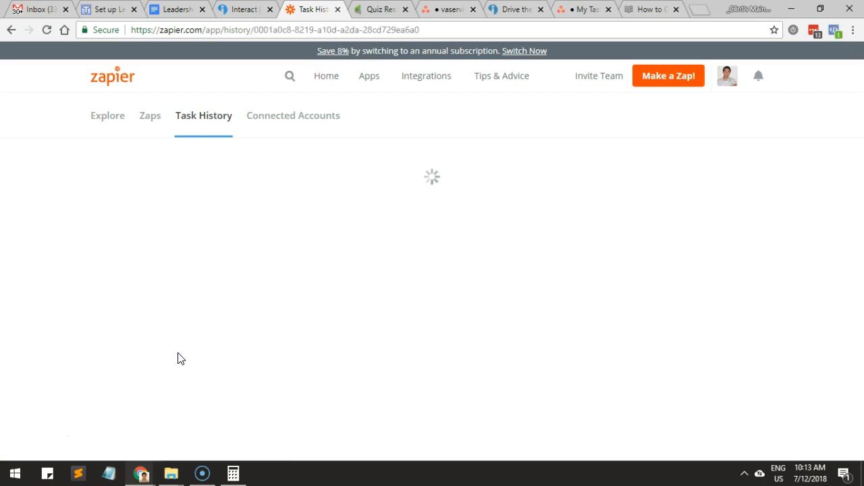
scroll(309, 345, down, 3)
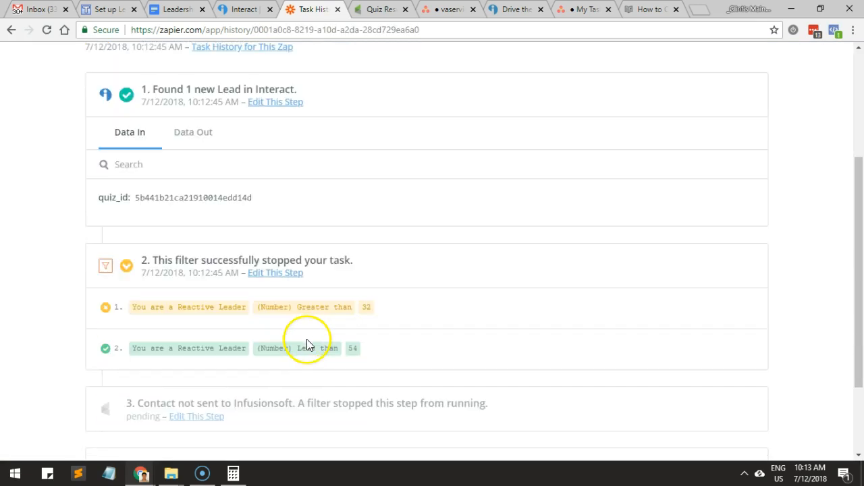
scroll(305, 337, down, 1)
scroll(300, 326, up, 2)
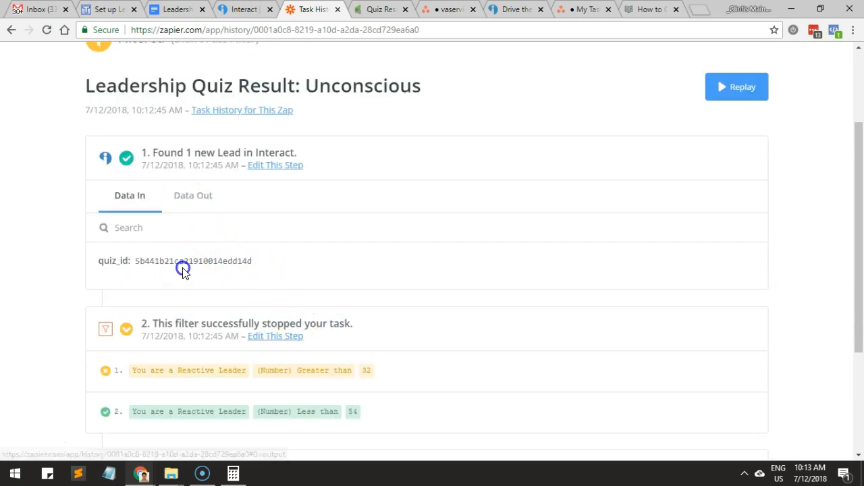
scroll(183, 268, down, 2)
drag(177, 246, 241, 245)
click(193, 284)
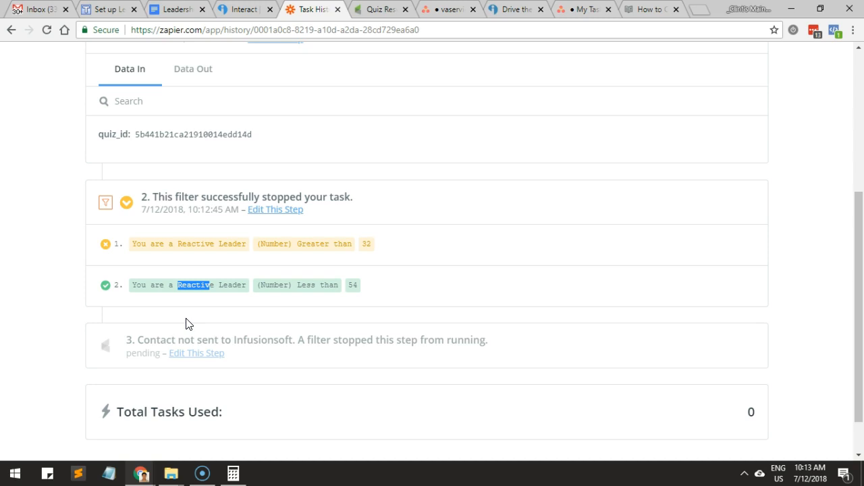
click(238, 340)
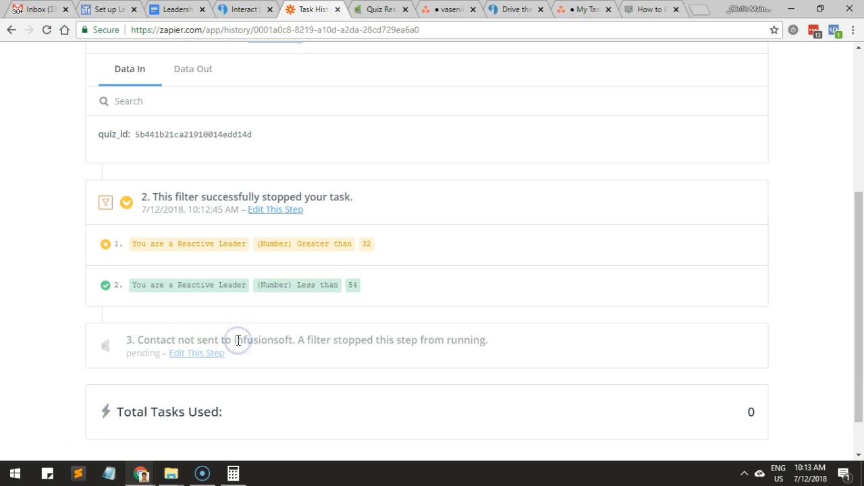
scroll(211, 358, down, 1)
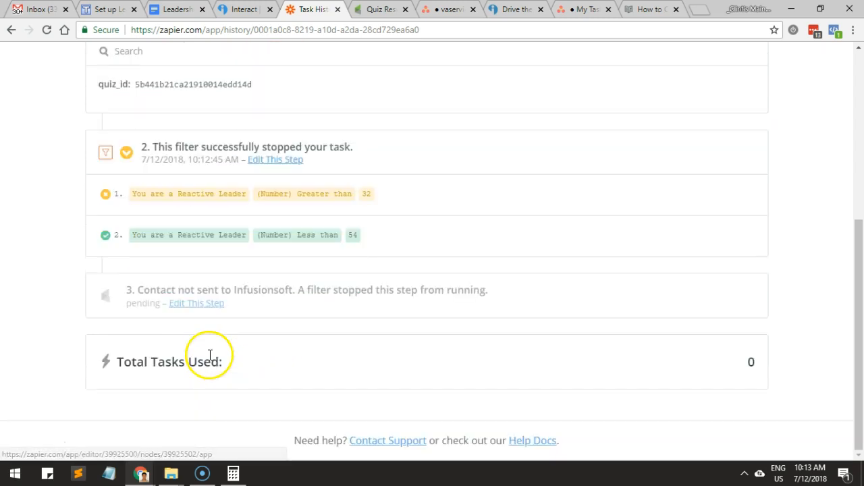
scroll(210, 355, up, 4)
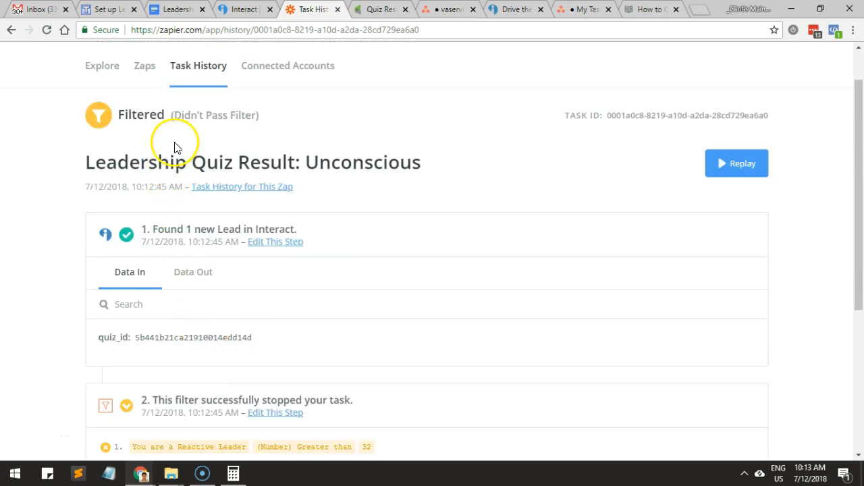
Return to the task history and examine the filter conditions of the filtered "Leadership Quiz Result: Reactive" task.
click(191, 66)
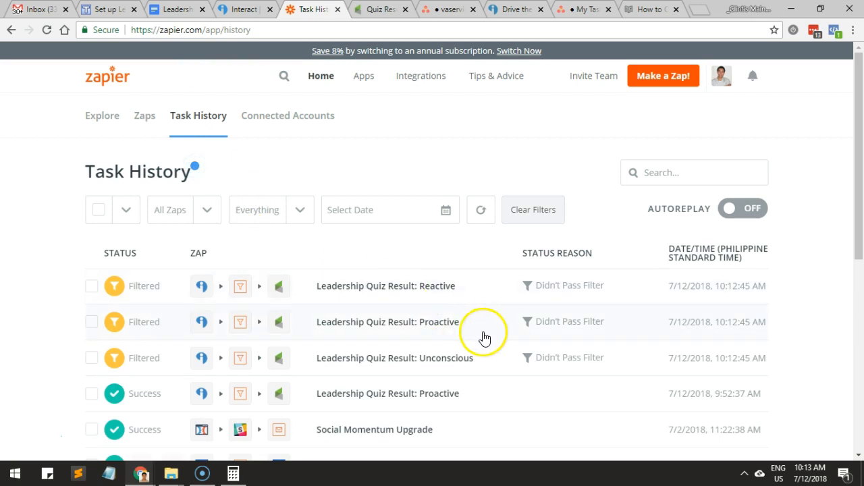
click(446, 294)
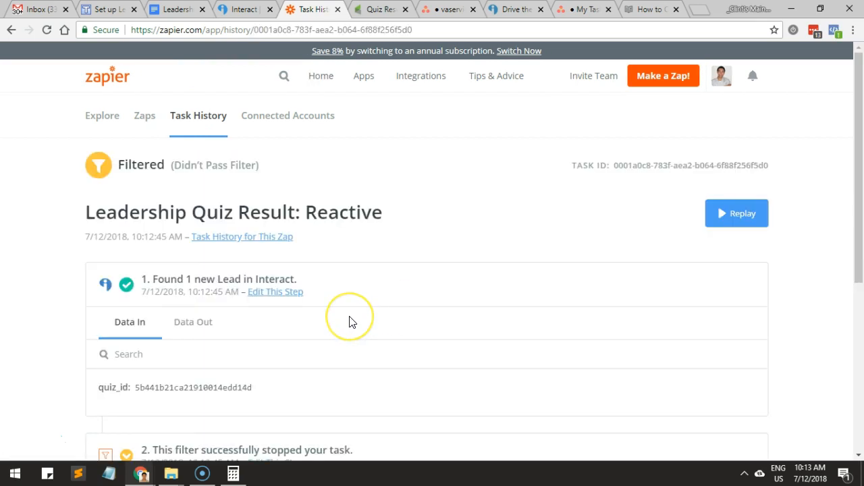
scroll(350, 321, down, 3)
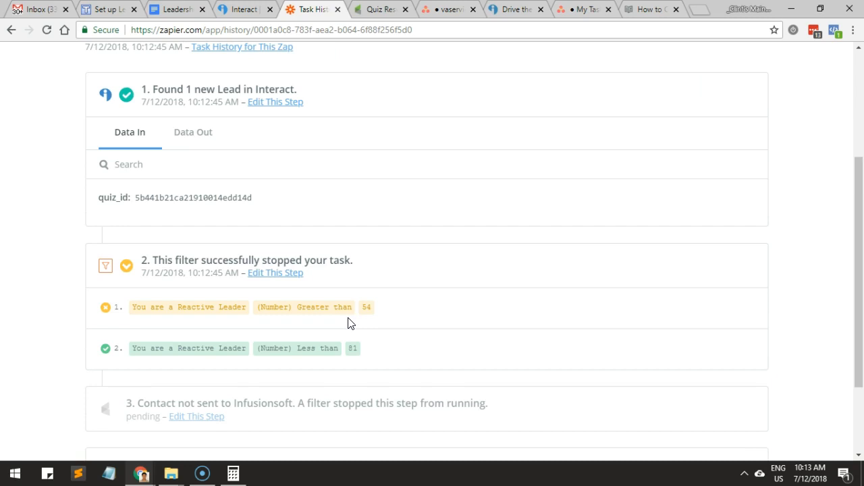
click(256, 322)
scroll(244, 338, down, 2)
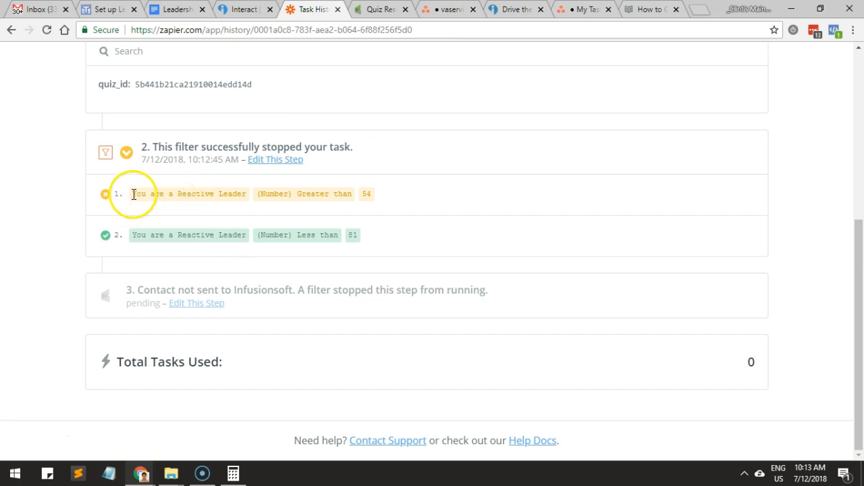
drag(135, 236, 193, 237)
drag(246, 235, 247, 235)
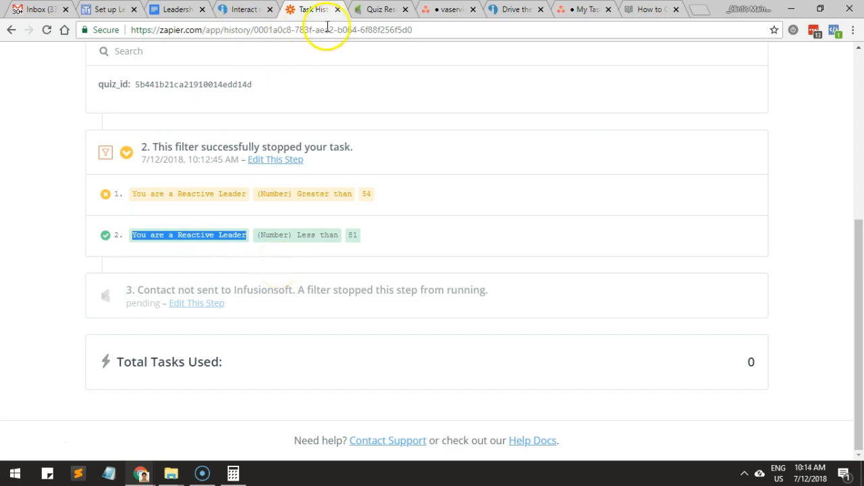
scroll(305, 178, up, 5)
scroll(305, 183, down, 4)
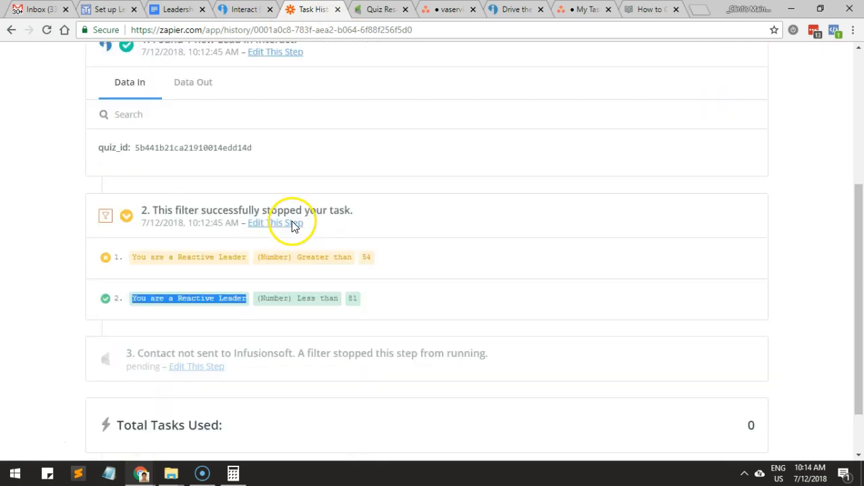
click(273, 298)
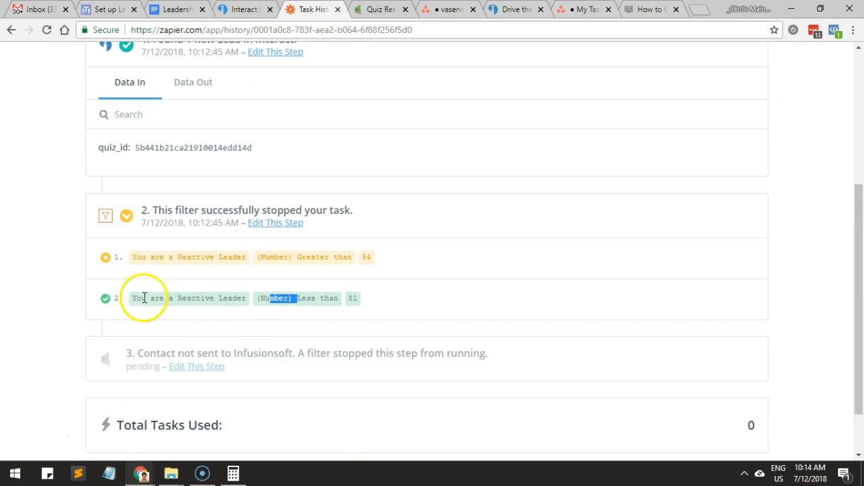
drag(130, 298, 190, 308)
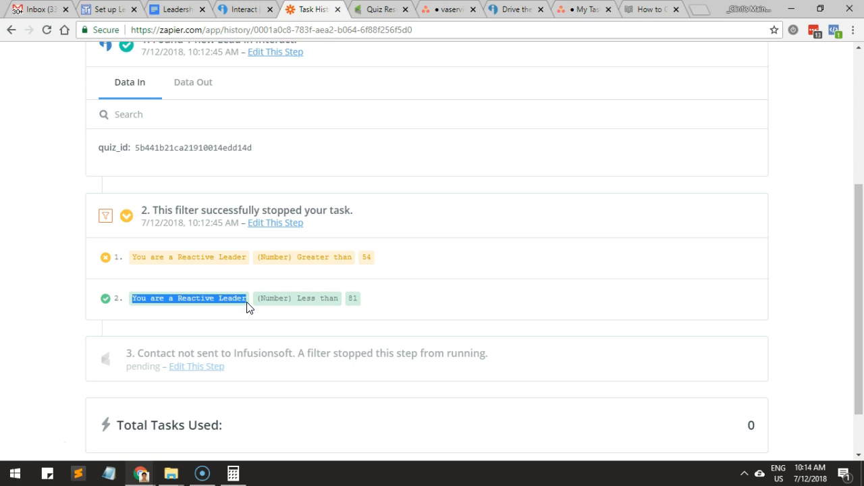
Recheck the Infusionsoft campaign report and open the scoring setup of the "Drive the Change" quiz in Interact.
click(377, 11)
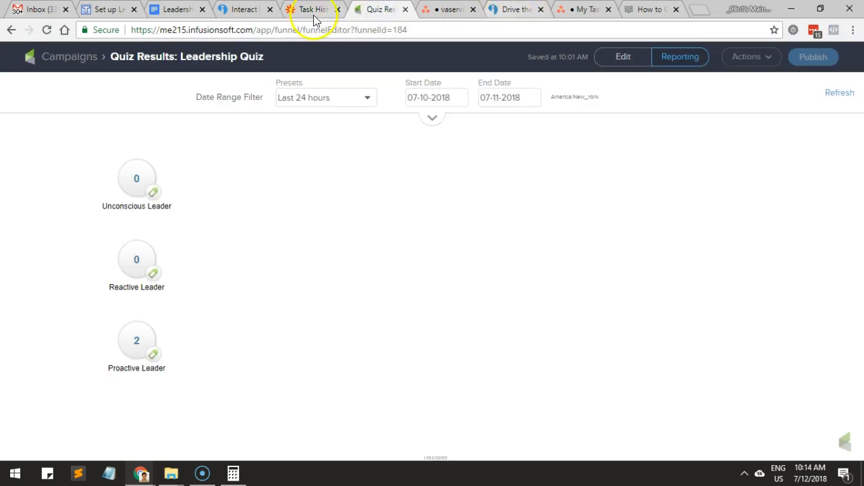
click(243, 11)
click(636, 200)
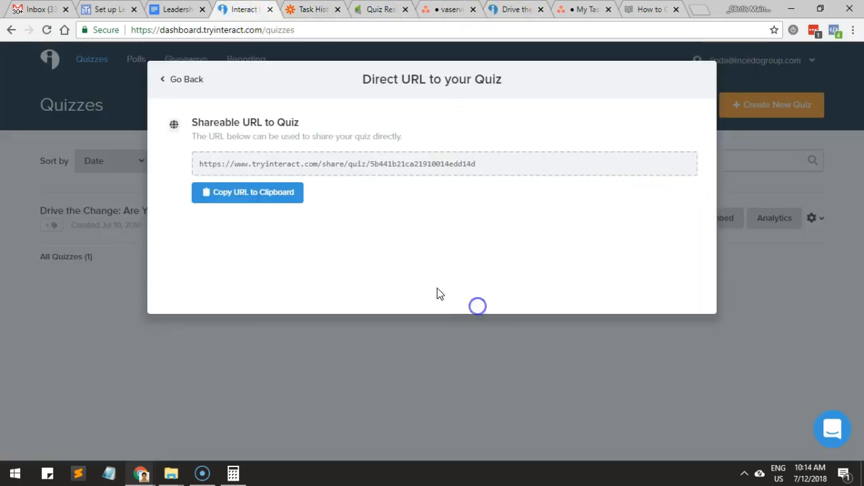
click(278, 325)
click(629, 218)
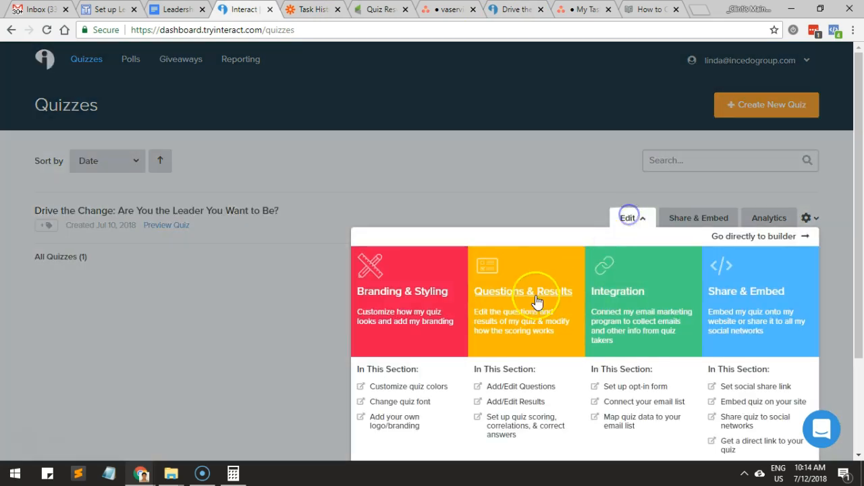
click(526, 423)
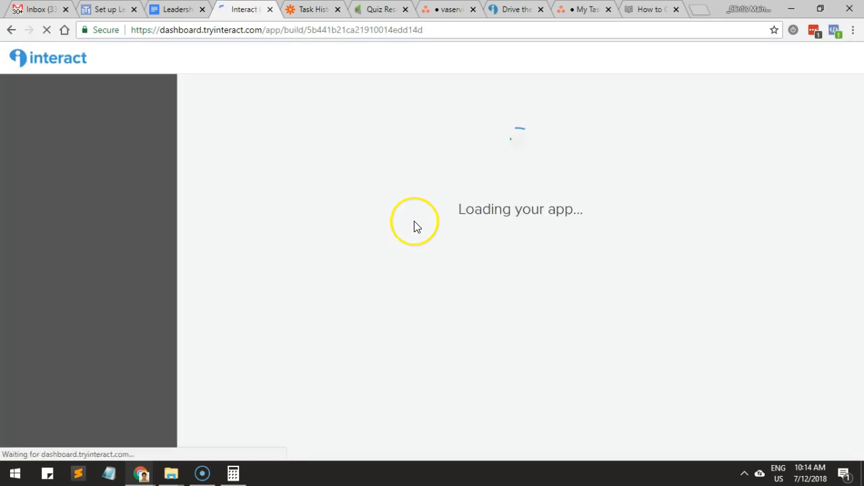
Check the score and result title on the incognito quiz page and return to the Reactive task details in Zapier.
click(274, 156)
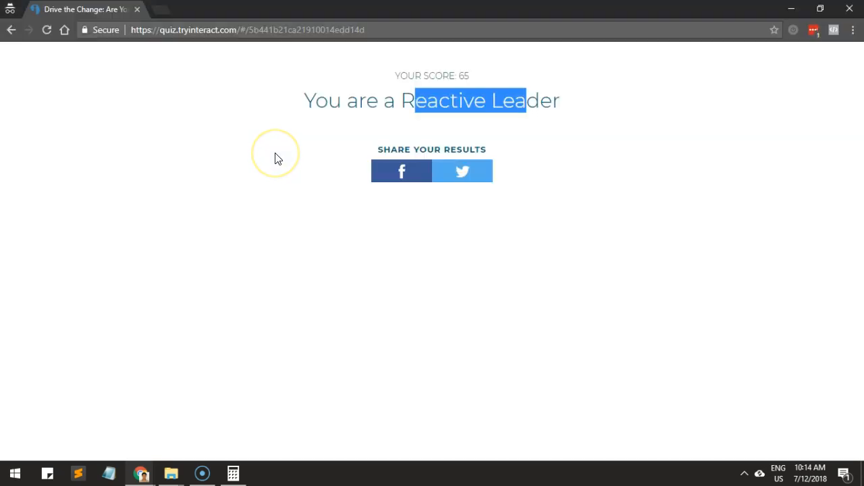
click(338, 129)
click(310, 102)
drag(310, 102, 564, 108)
key(ctrl+c)
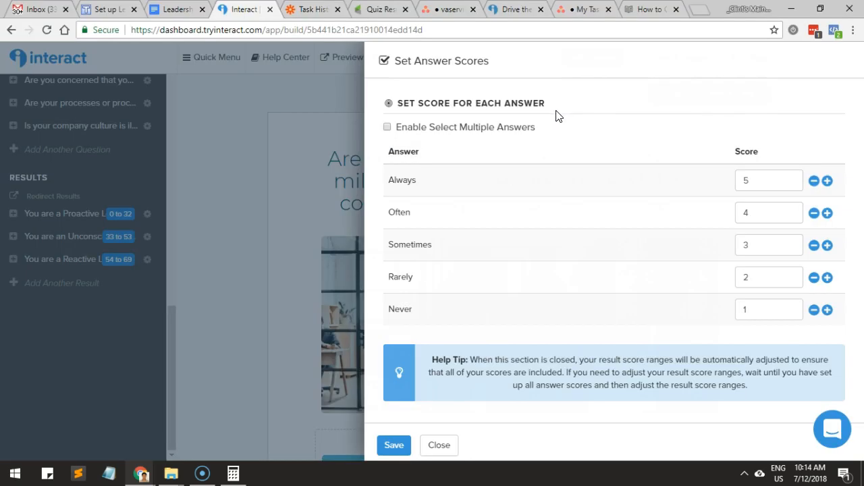
click(295, 9)
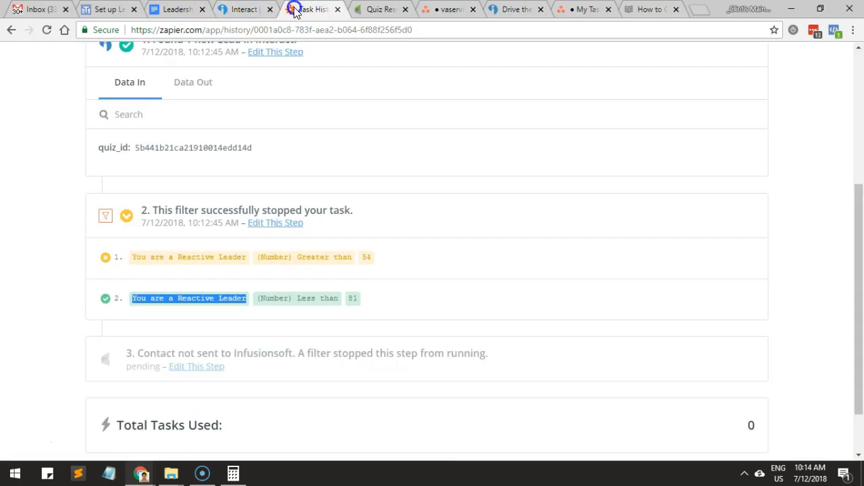
Leave the task details and open the "Leadership Quiz Result: Reactive" zap from the client's private folder.
scroll(262, 253, up, 3)
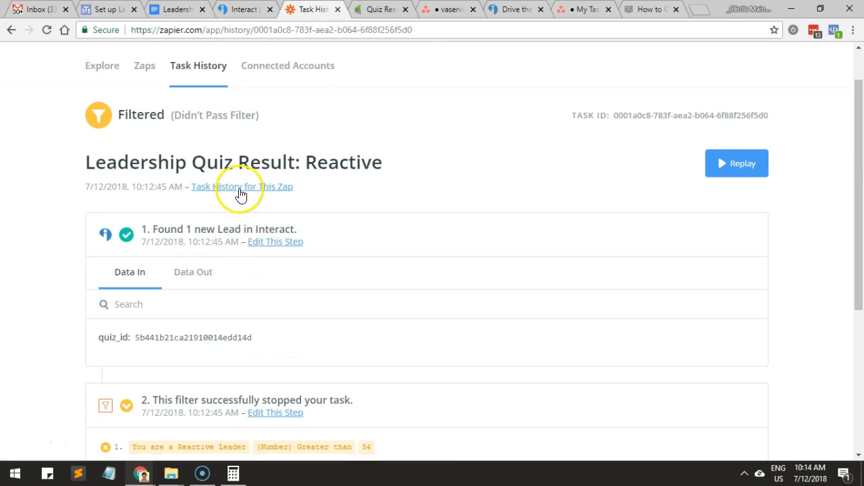
click(145, 66)
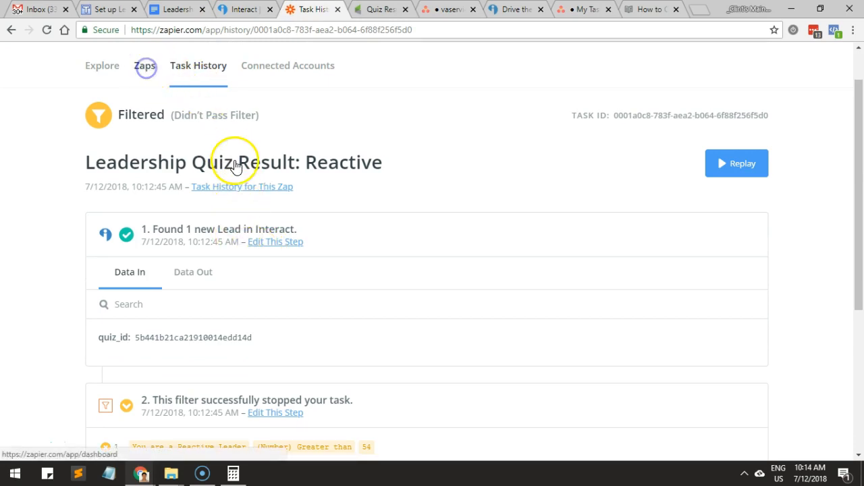
scroll(418, 264, down, 5)
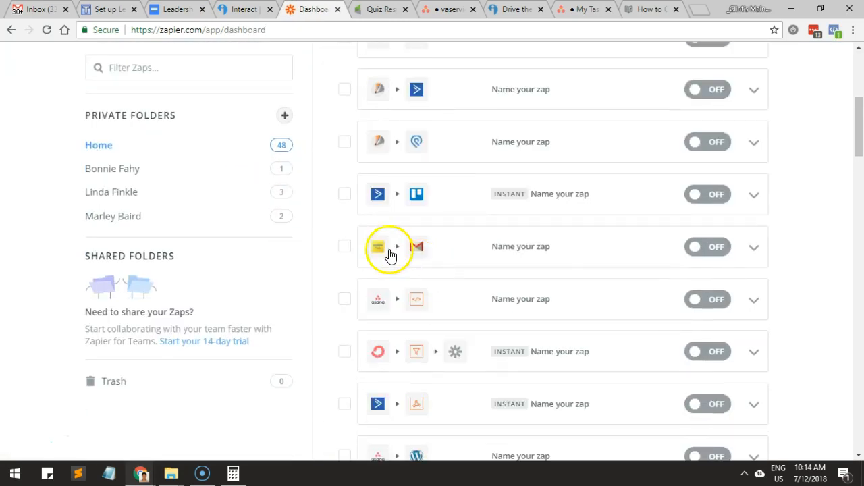
click(139, 205)
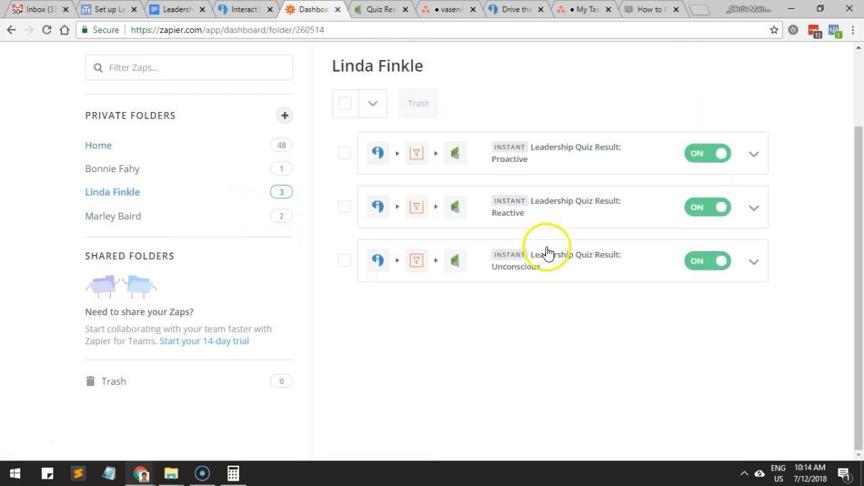
right_click(554, 205)
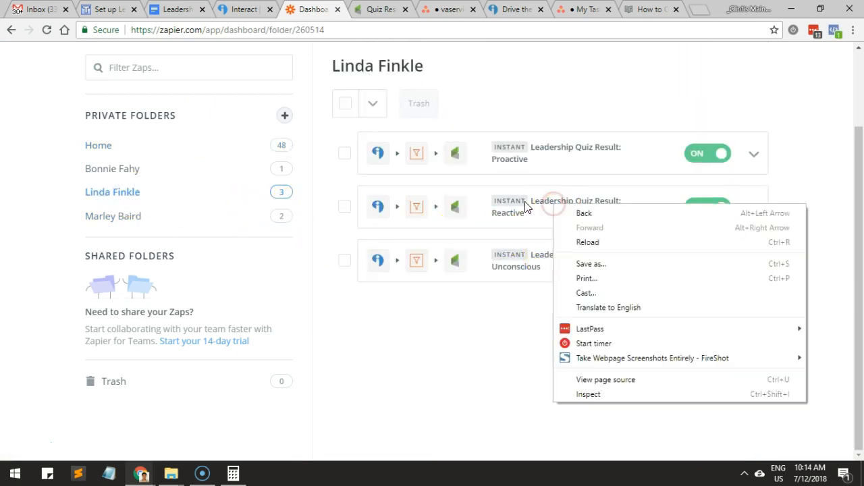
click(526, 208)
Open the zap's filter setup and remove both number conditions on the quiz result.
scroll(132, 303, down, 2)
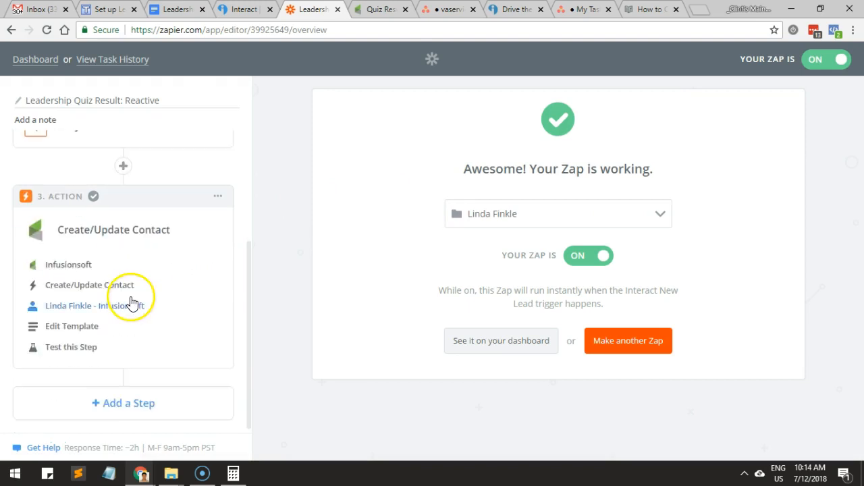
scroll(112, 208, up, 2)
click(87, 256)
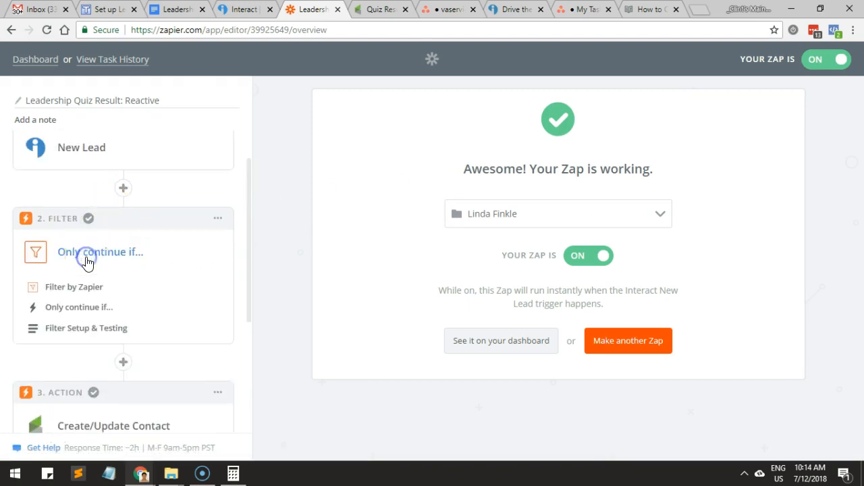
click(79, 329)
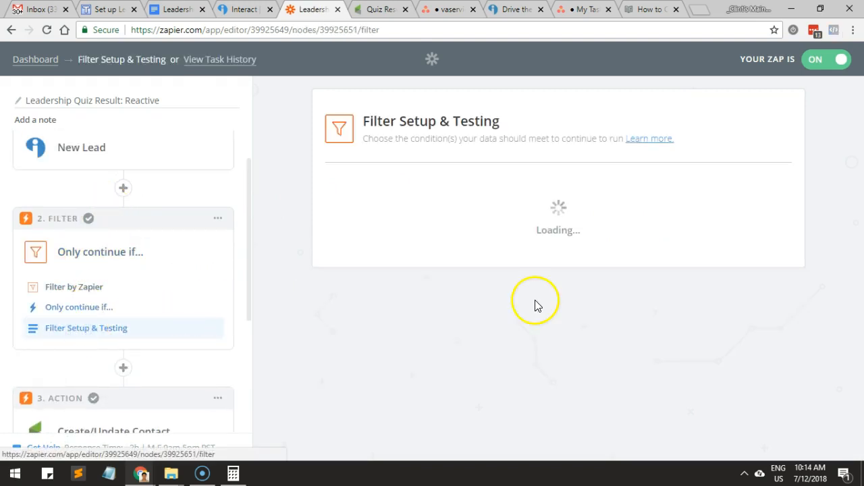
click(758, 230)
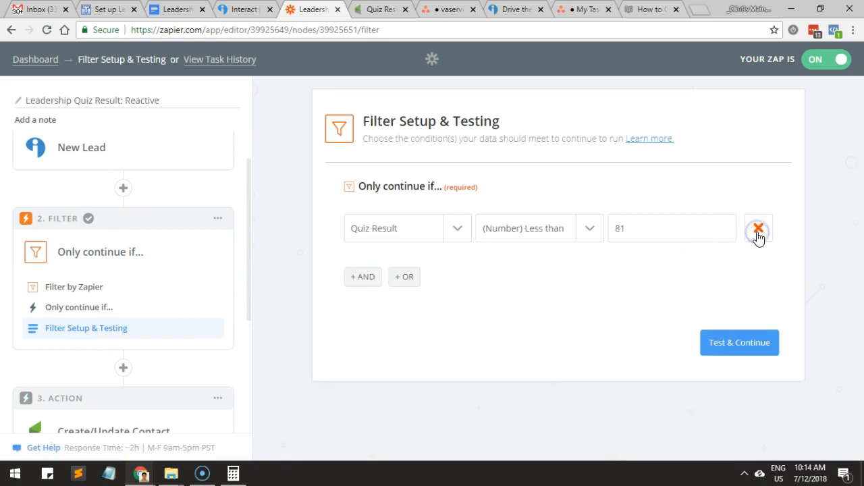
click(758, 230)
Set the filter to continue only if Quiz Result (Text) Exactly matches "You are a Reactive Leader" and test it.
click(352, 216)
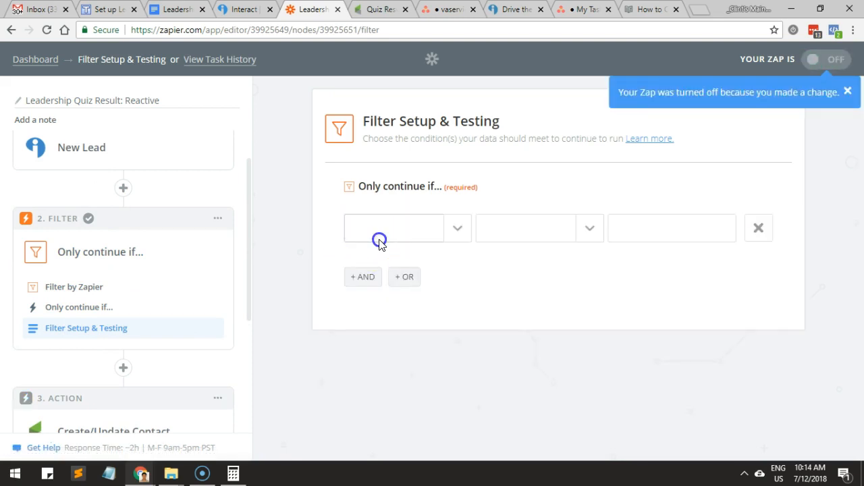
click(379, 242)
text(q)
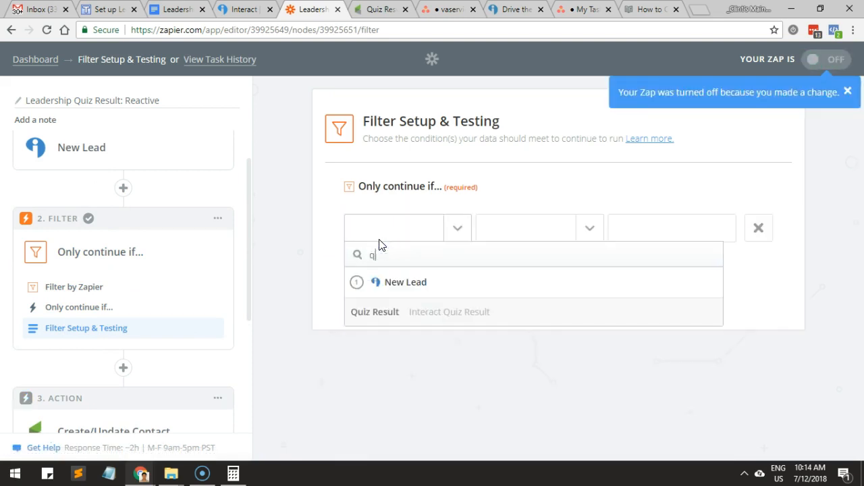
click(384, 315)
click(559, 237)
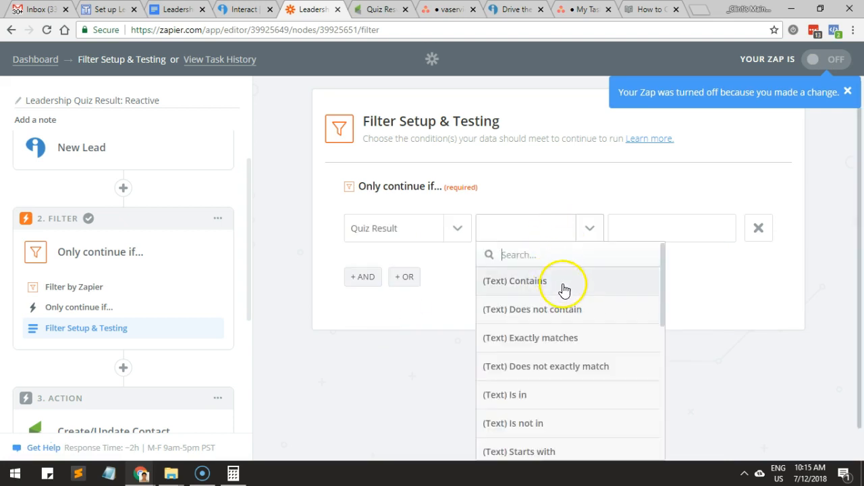
click(566, 346)
key(ctrl+v)
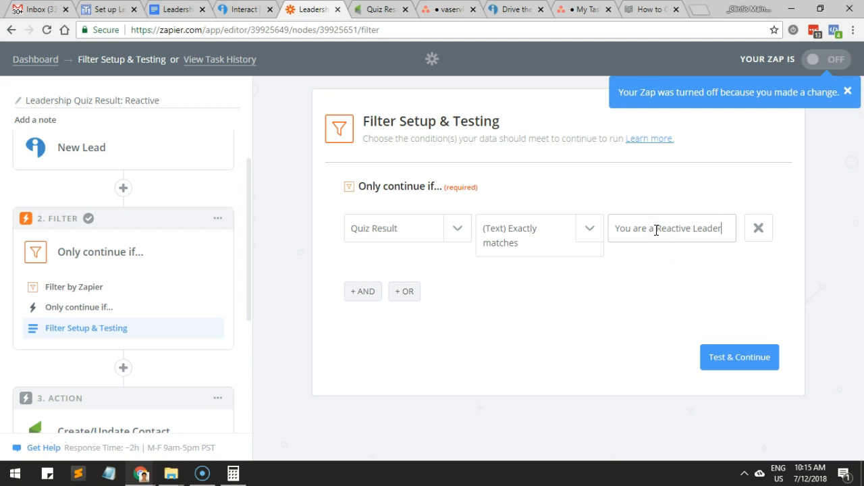
click(733, 362)
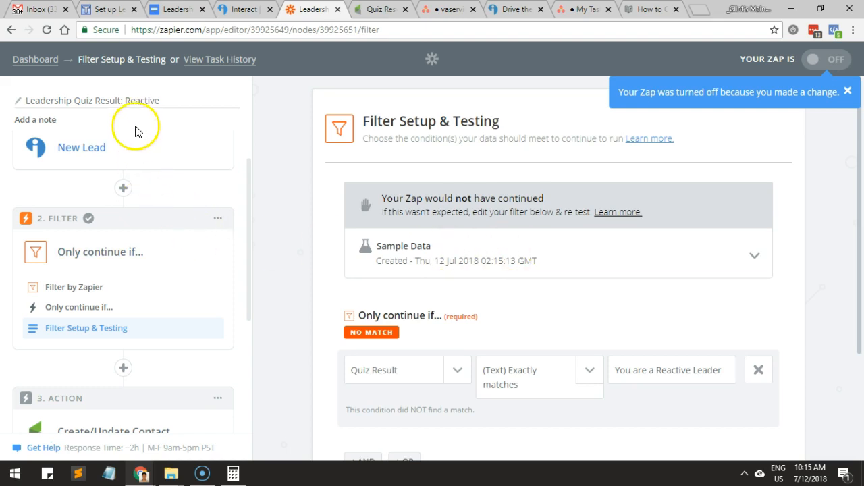
Change the filter condition's operator to (Text) Contains and test the filter again.
scroll(566, 321, down, 2)
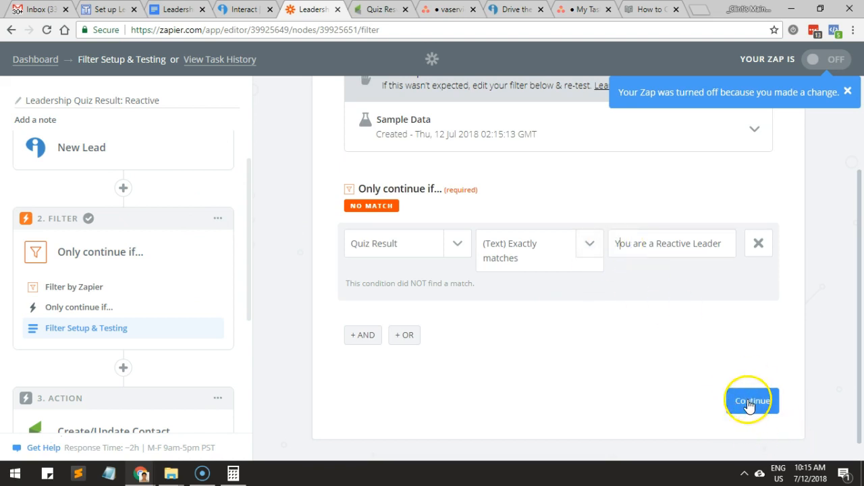
click(589, 245)
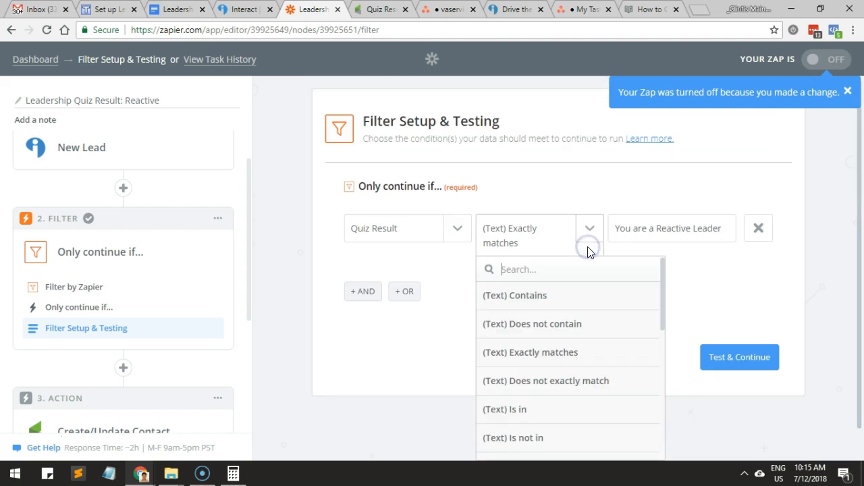
click(578, 297)
click(641, 230)
click(752, 346)
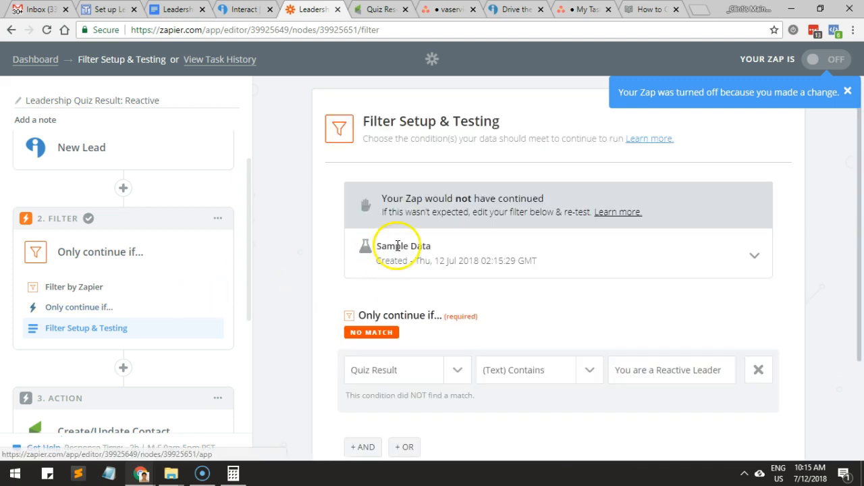
Recheck the Quiz Result condition's field and value and rerun the filter test.
click(620, 372)
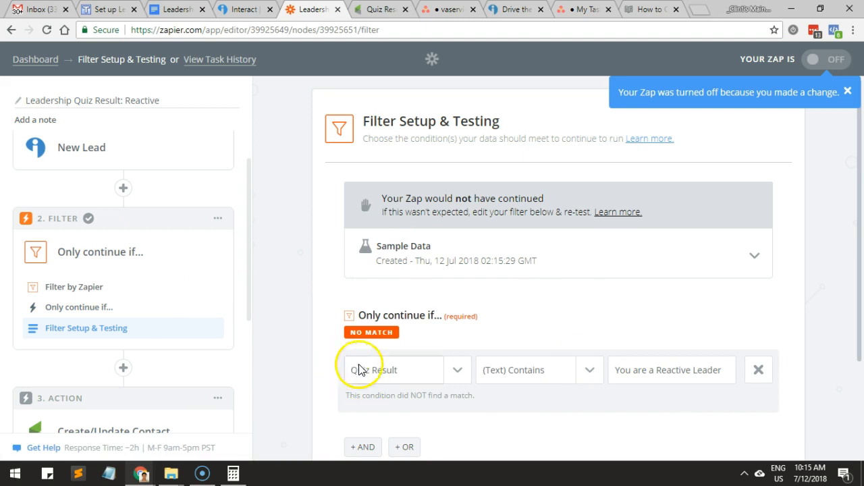
scroll(191, 358, down, 3)
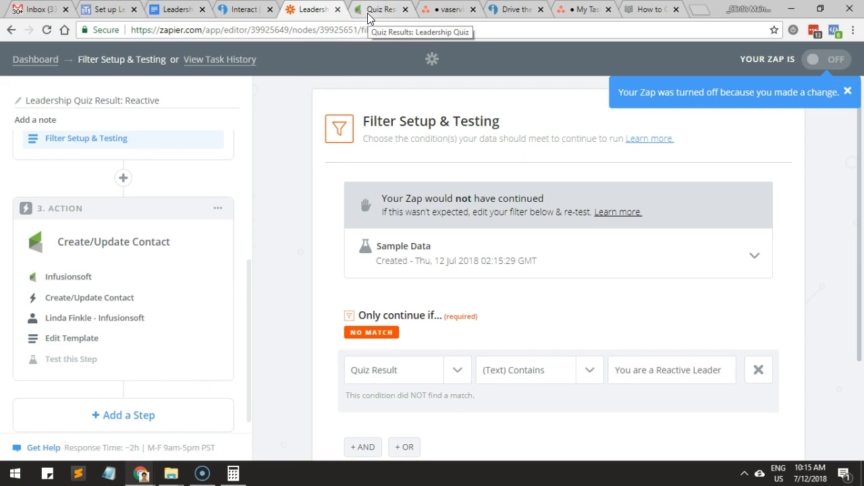
click(397, 374)
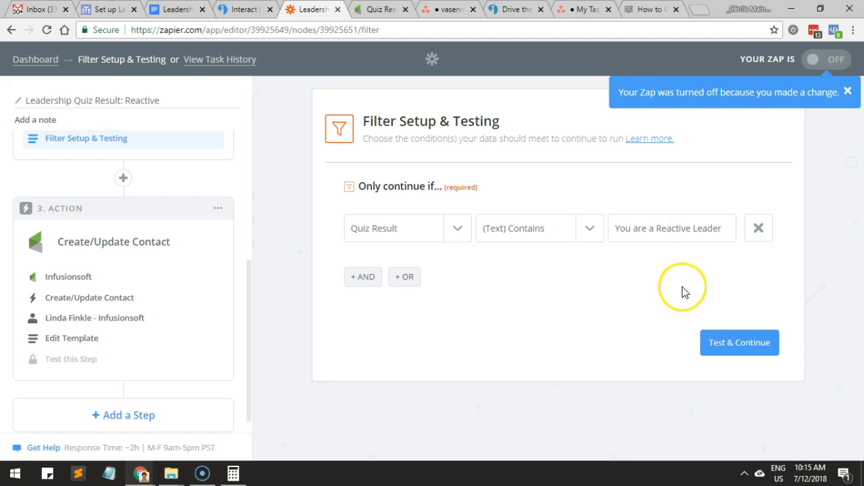
click(709, 343)
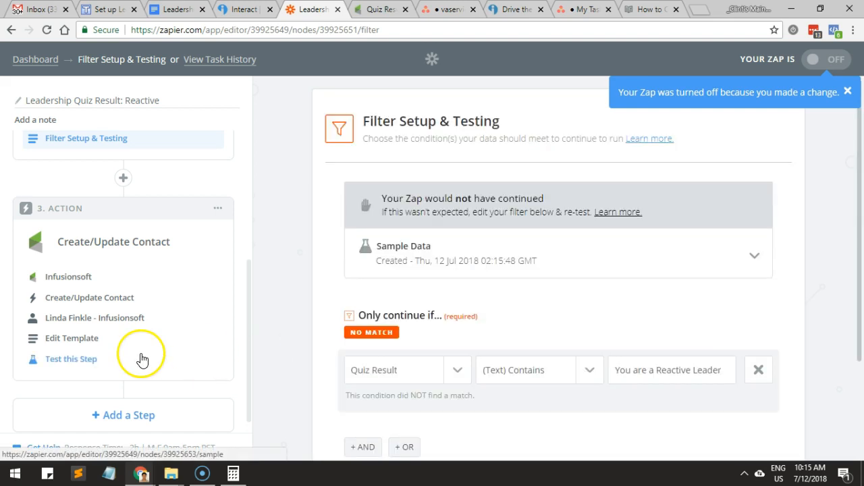
Open the test of the Infusionsoft Create/Update Contact action and review the sample contact's fields and tag name.
click(104, 338)
click(82, 360)
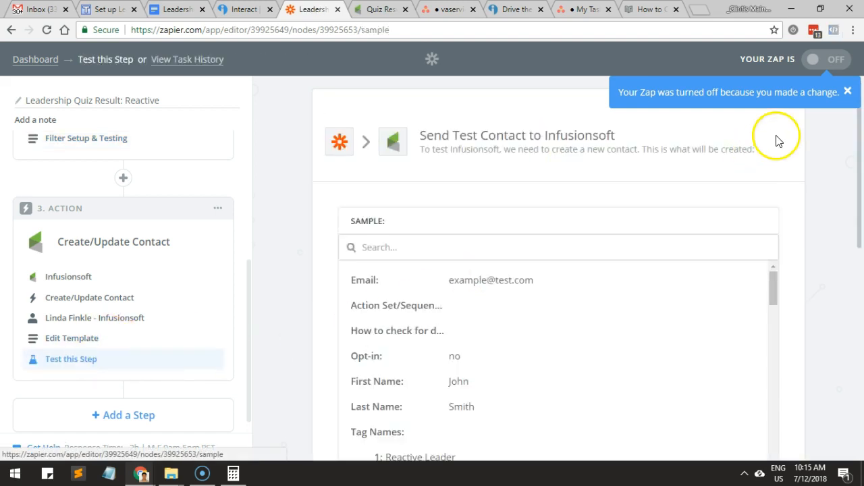
click(849, 92)
scroll(621, 276, down, 10)
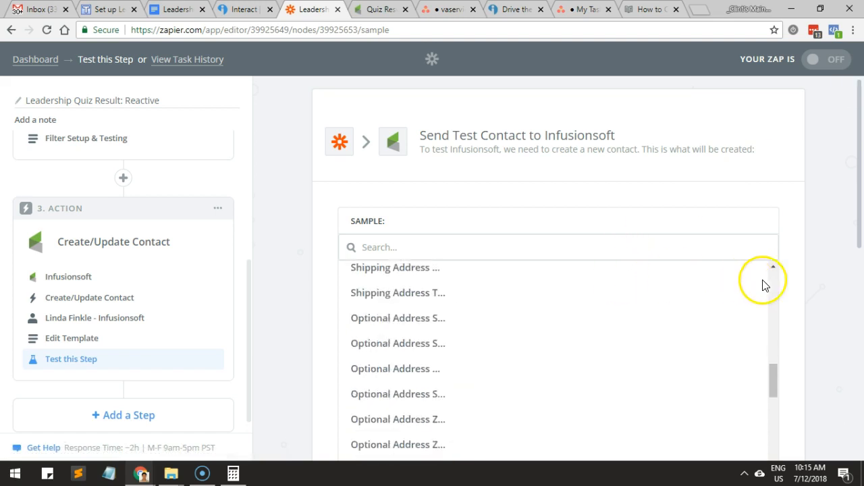
scroll(820, 295, down, 5)
scroll(594, 292, up, 6)
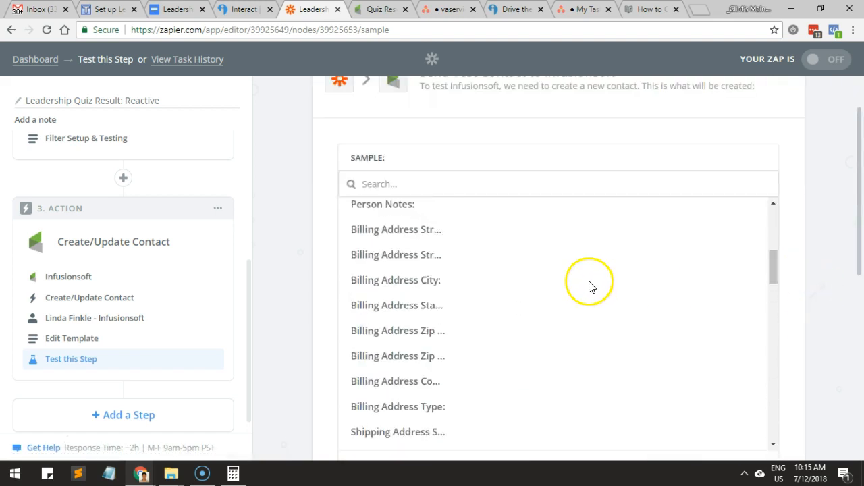
scroll(588, 286, up, 3)
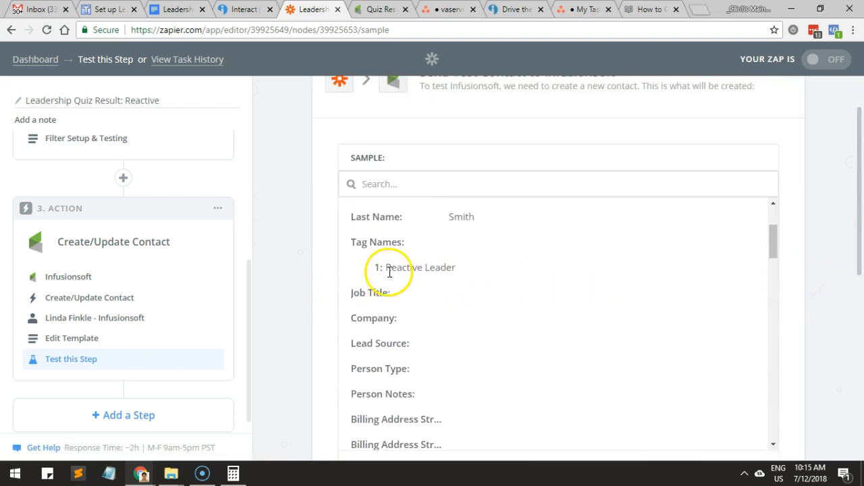
scroll(390, 270, up, 2)
scroll(390, 269, up, 1)
scroll(390, 269, down, 10)
scroll(286, 290, down, 5)
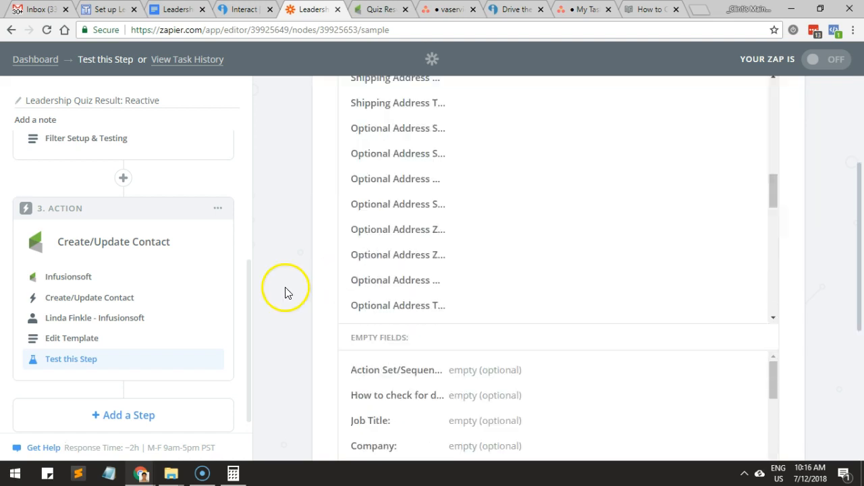
Open the pulled-in sample lead of the Interact New Lead trigger and examine its tag value.
scroll(116, 297, up, 4)
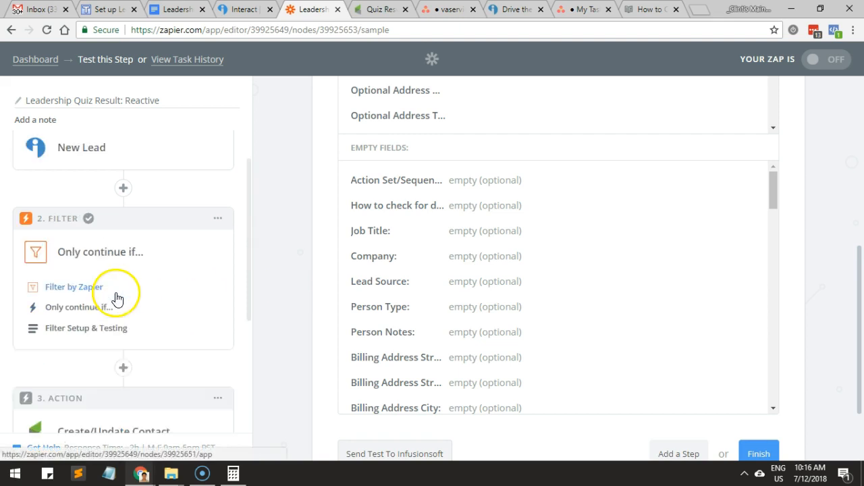
click(89, 209)
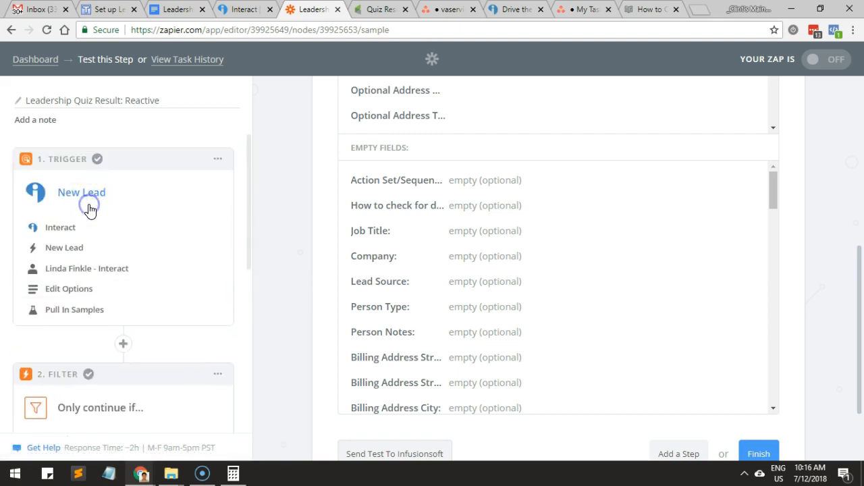
click(71, 308)
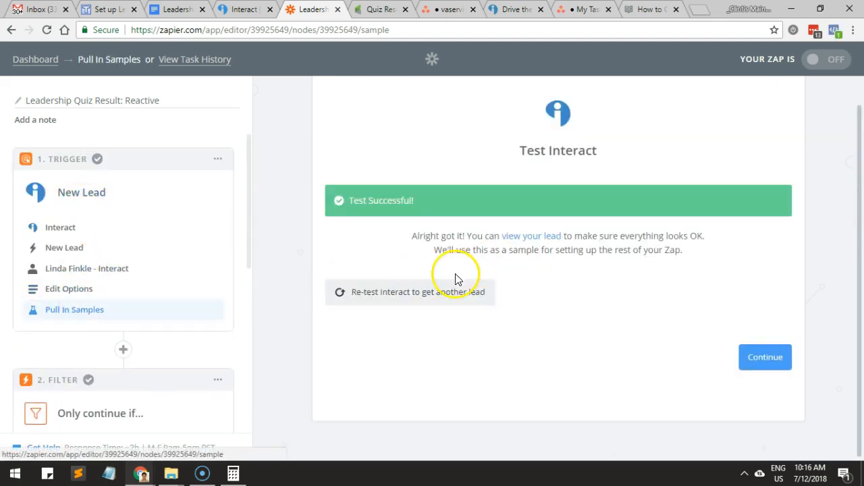
click(538, 238)
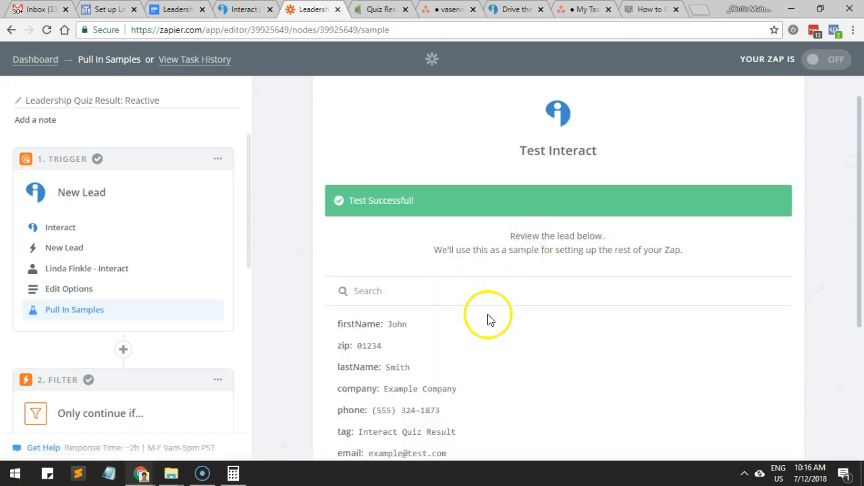
scroll(489, 320, down, 2)
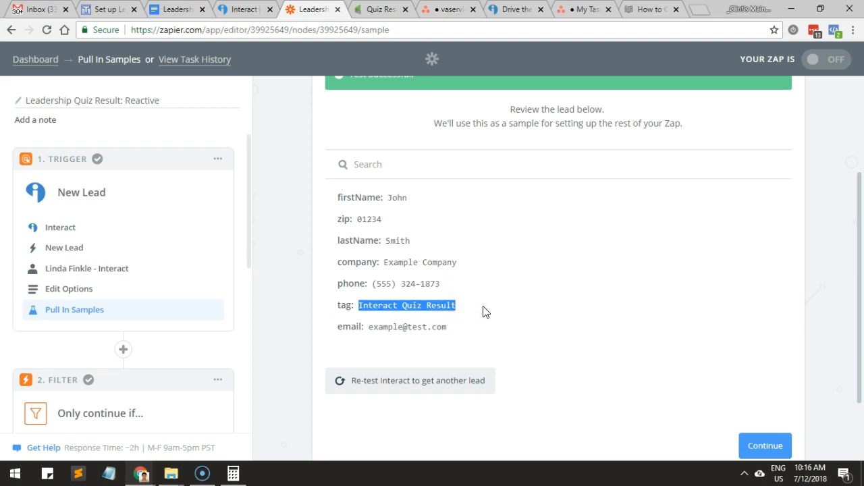
scroll(482, 311, down, 2)
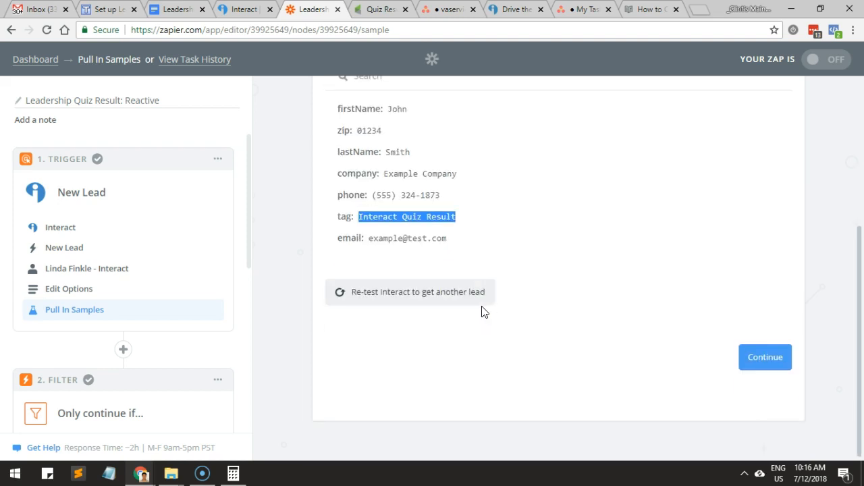
Check the quiz selection in the Interact trigger options without changing it, and switch to the Asana inbox.
click(76, 290)
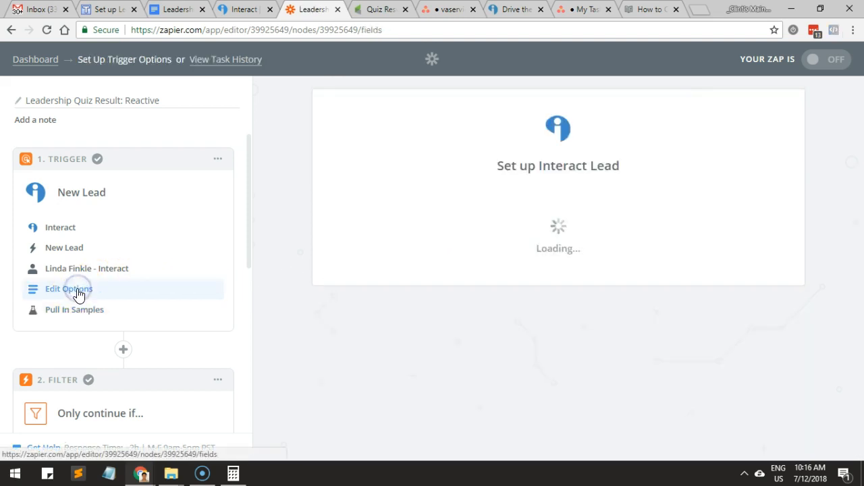
click(93, 315)
click(555, 248)
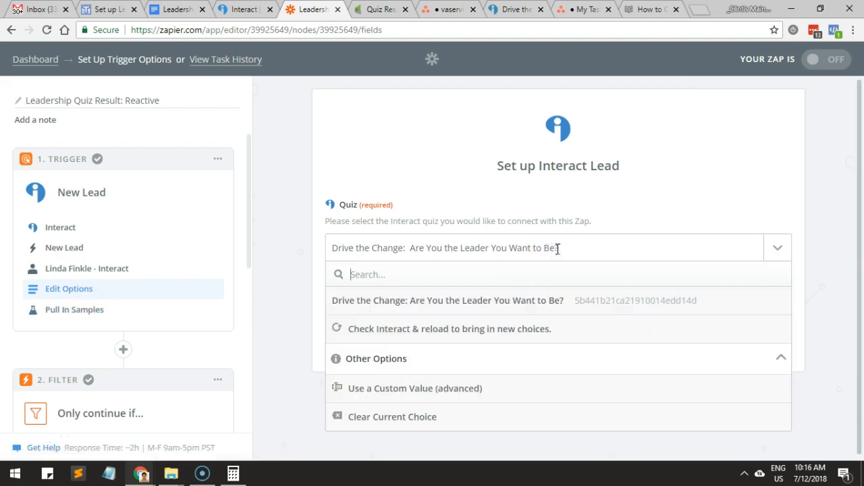
click(301, 262)
click(454, 9)
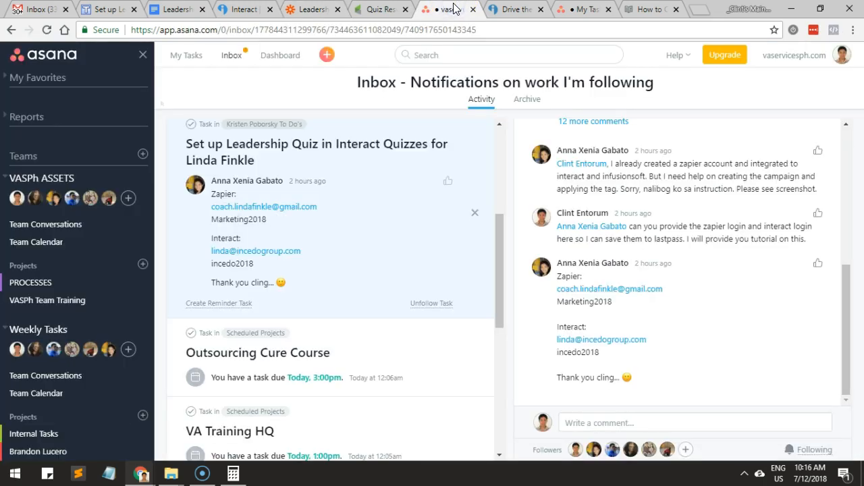
Check the Proactive Leader quiz result page, and leave the answer scores of the millennials question in the Interact quiz editor.
click(502, 9)
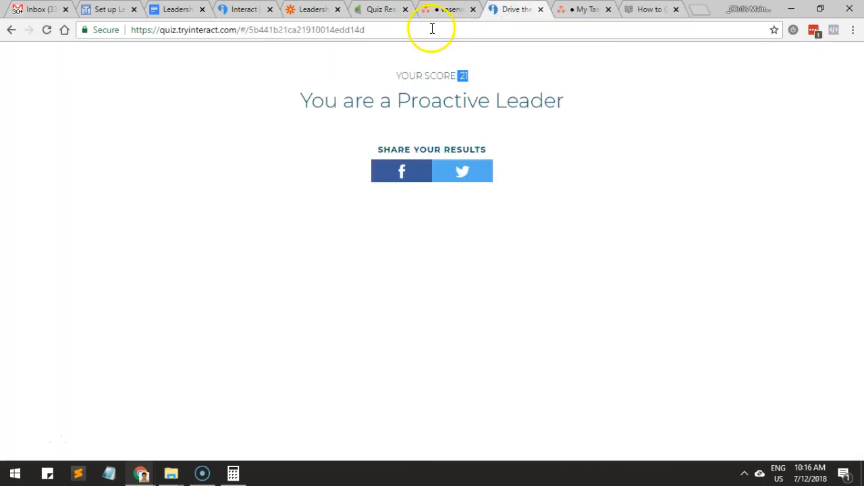
click(240, 9)
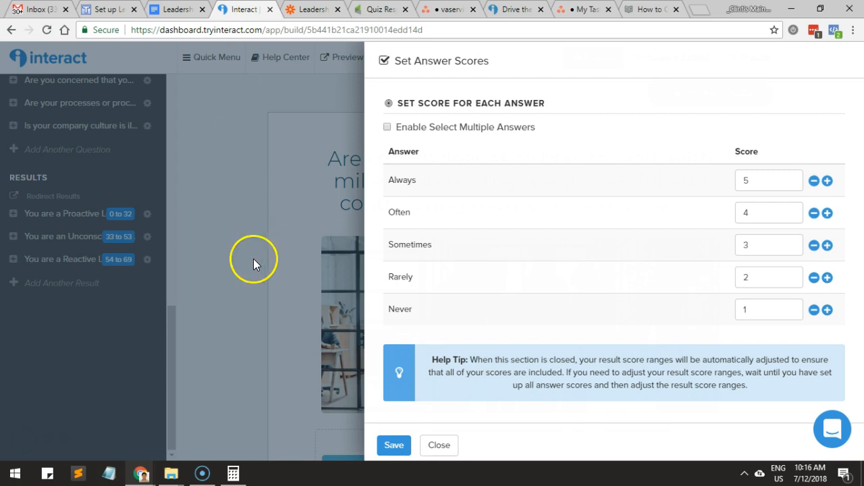
click(372, 448)
scroll(111, 226, up, 3)
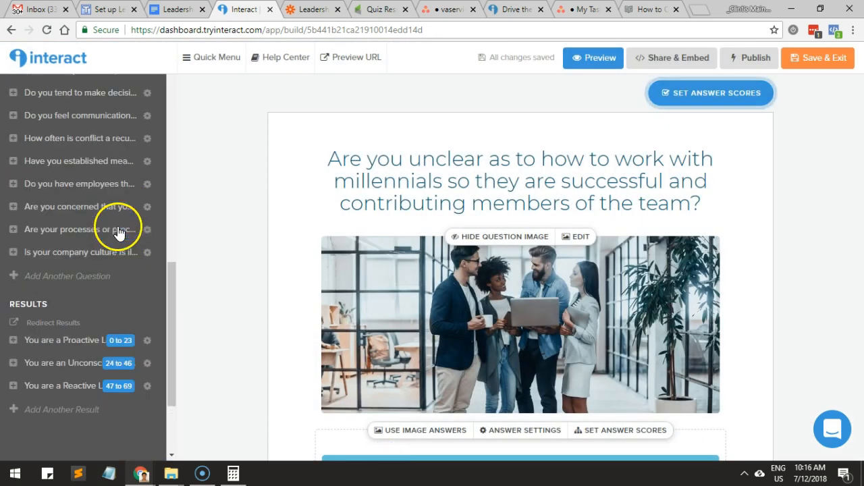
Examine the answer scores of the quiz question about underperforming employees and return to the question.
click(115, 185)
scroll(581, 283, down, 2)
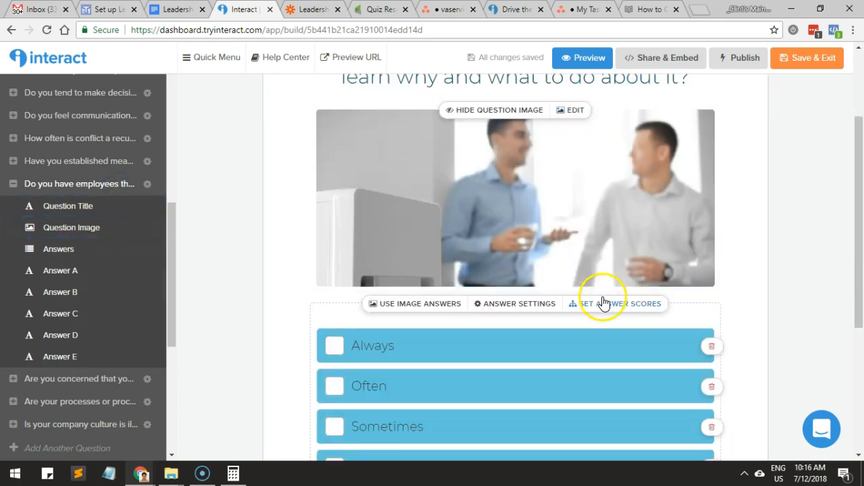
click(615, 305)
click(304, 245)
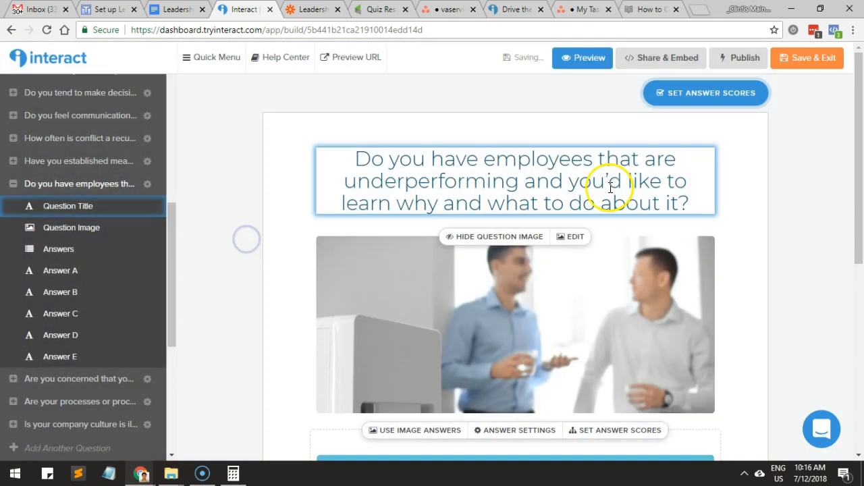
click(672, 99)
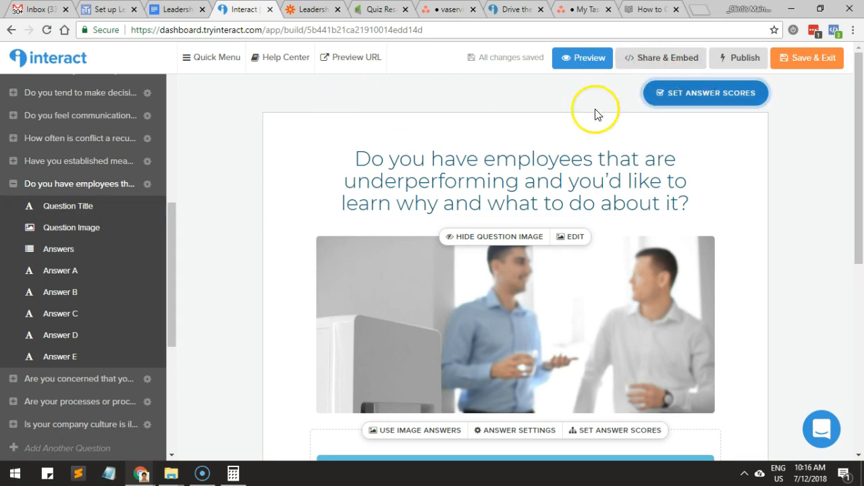
Examine the score range and score display settings of the Proactive Leader result, and close them without changes.
scroll(143, 297, down, 5)
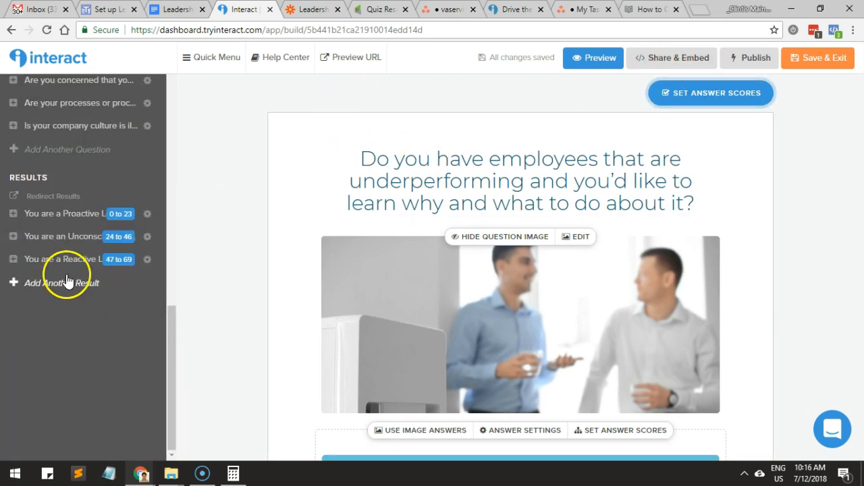
click(61, 214)
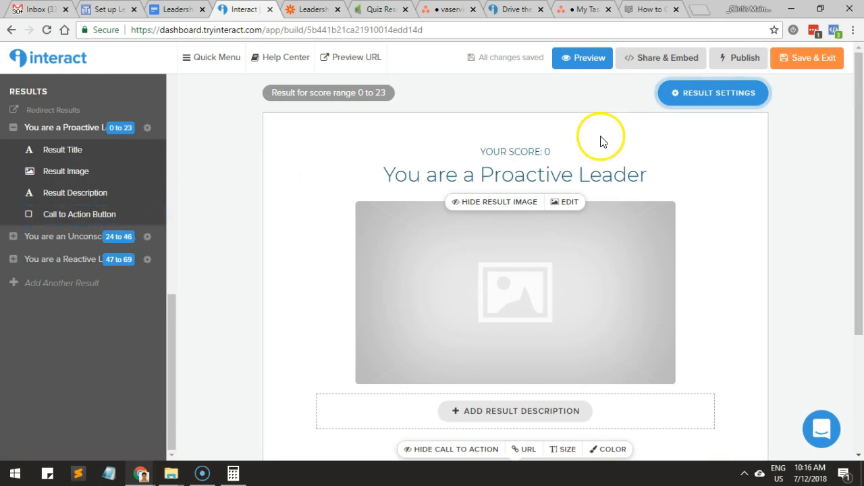
click(531, 170)
click(716, 100)
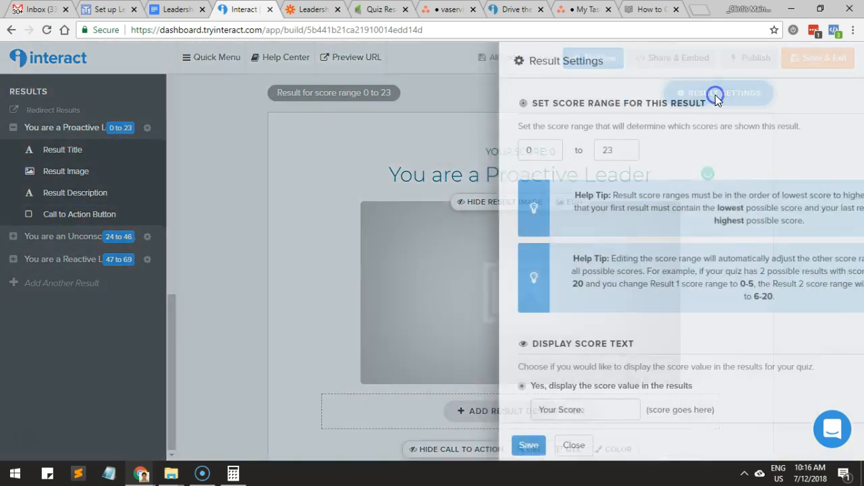
scroll(539, 316, down, 1)
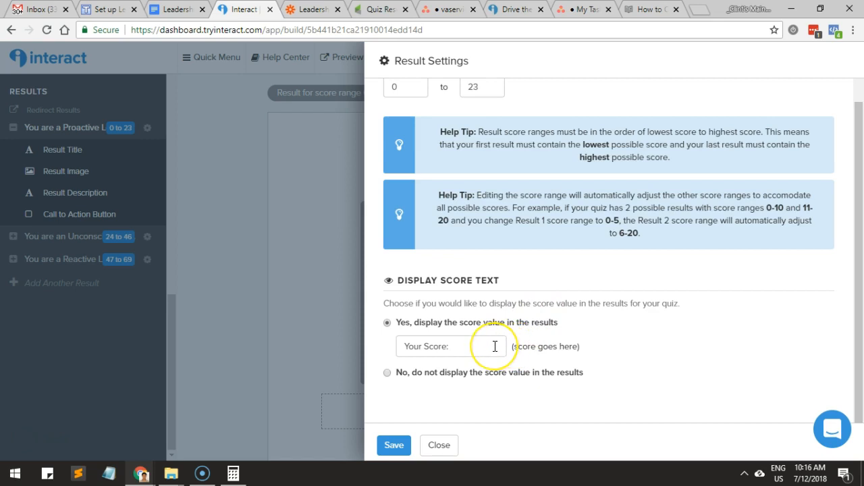
click(438, 452)
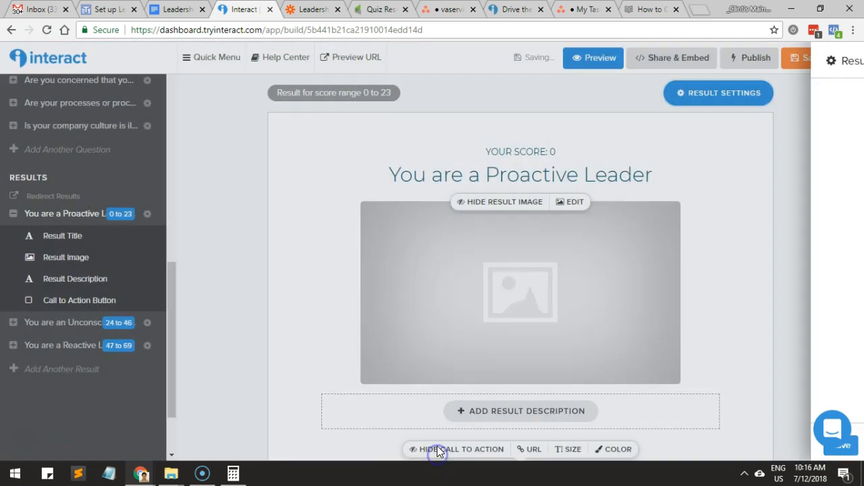
Compare the Reactive Leader result's title in the quiz editor with the result page in the incognito window.
click(82, 348)
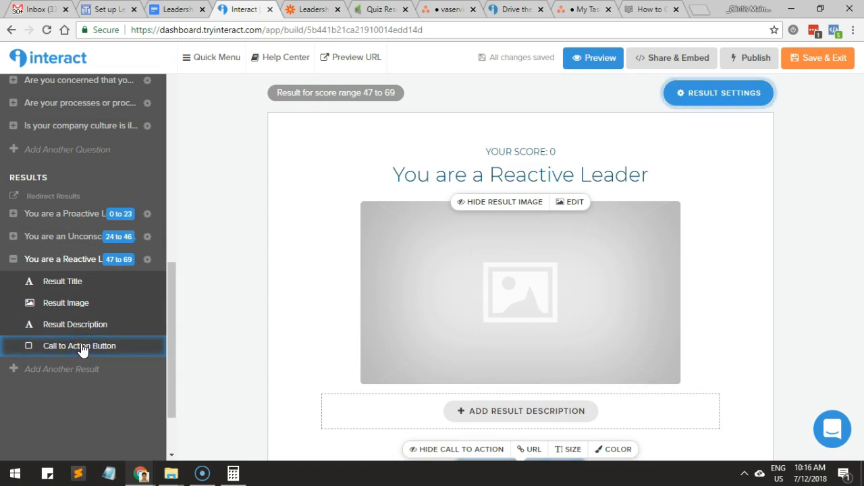
click(97, 301)
click(87, 284)
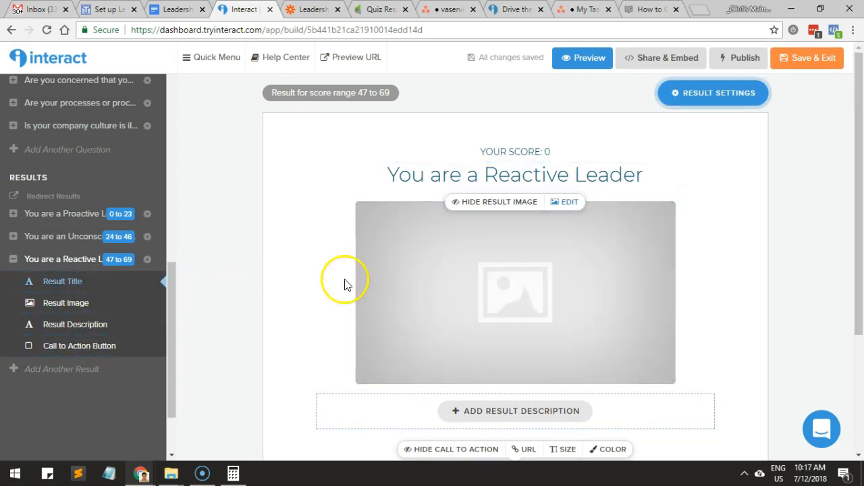
triple_click(509, 174)
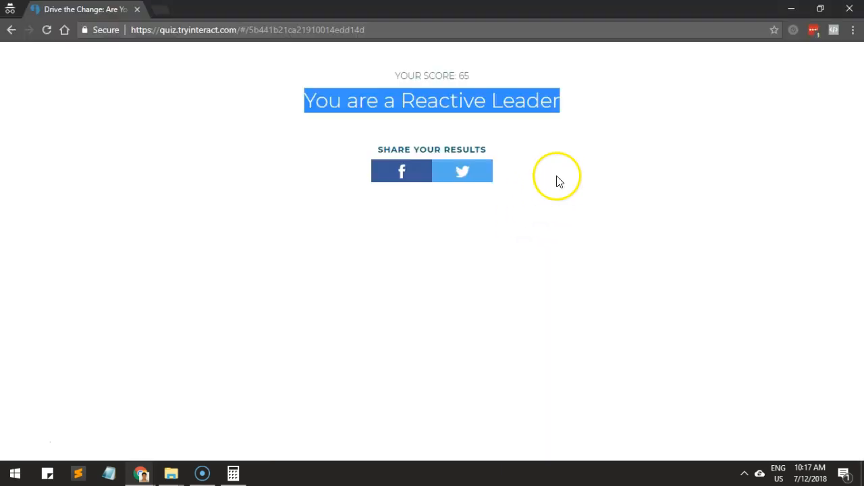
key(alt)
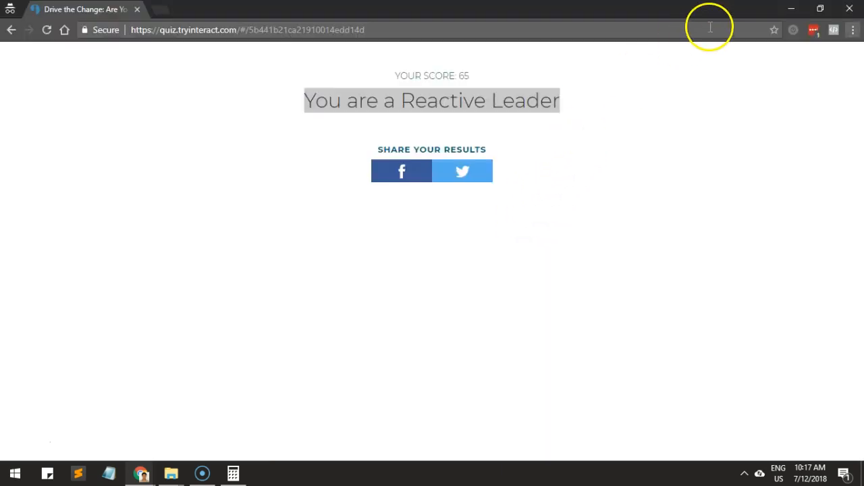
click(804, 10)
Switch to the Reactive zap in Zapier, review the Infusionsoft action's sample contact, and proceed to the zap's activation page.
click(316, 11)
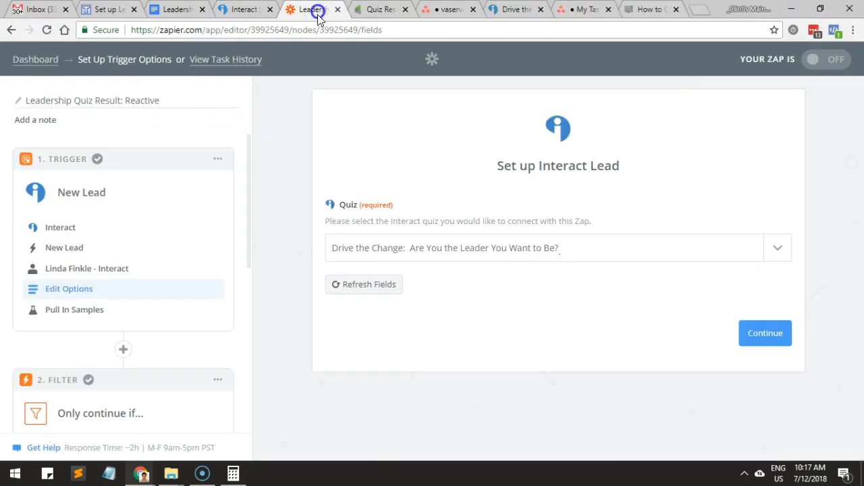
click(766, 333)
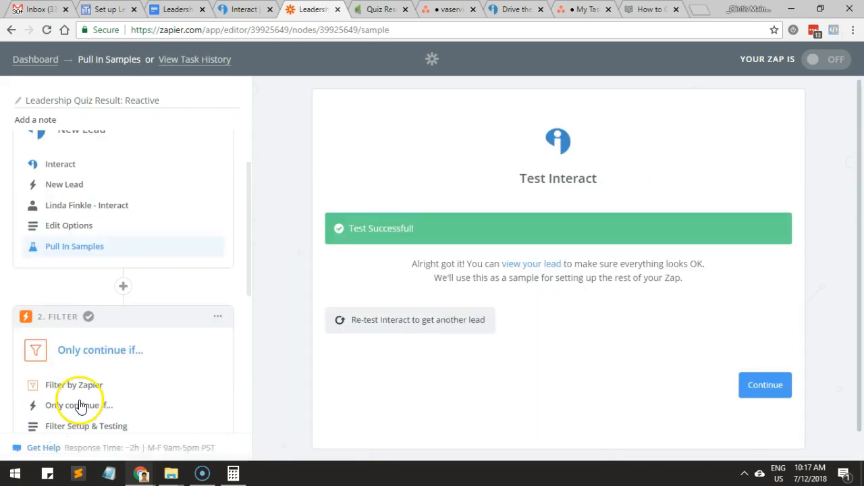
scroll(111, 392, down, 6)
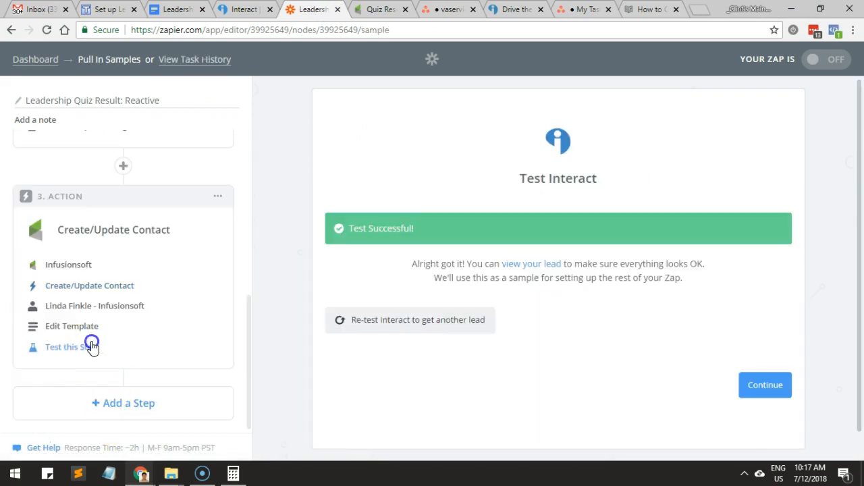
click(92, 347)
scroll(676, 310, down, 5)
scroll(793, 290, down, 1)
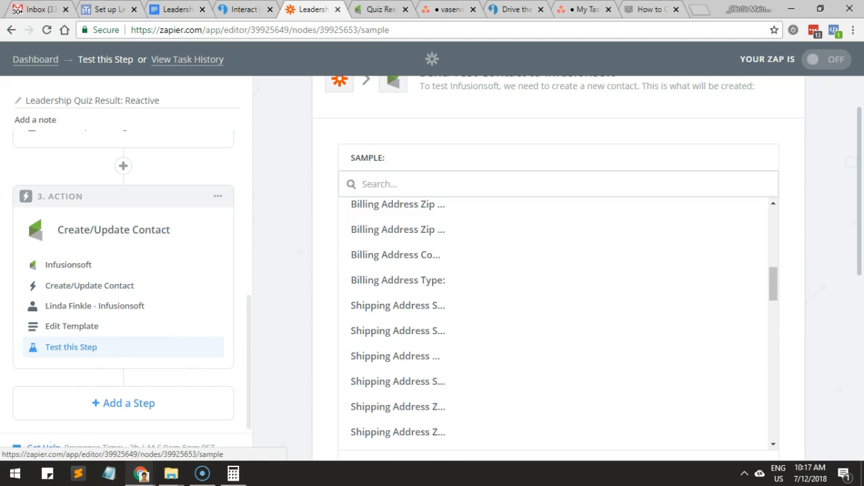
scroll(851, 284, down, 7)
click(755, 363)
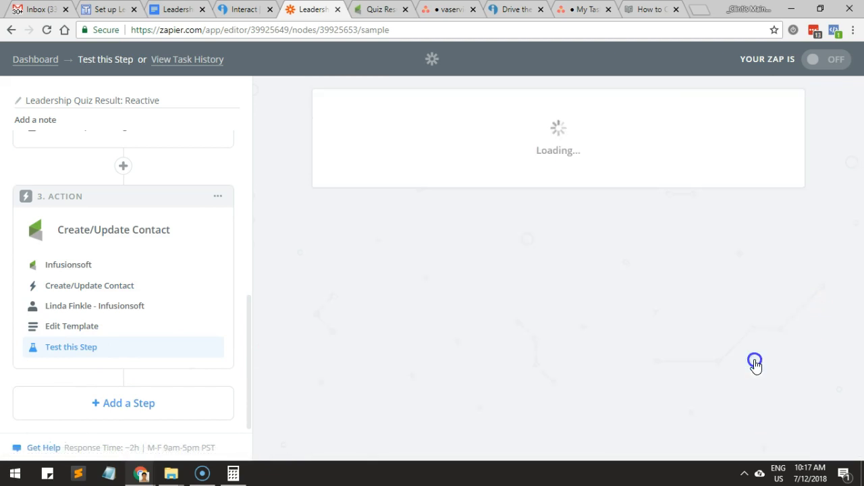
Start the time tracker for the Set up Leadership Quiz task and turn on the Leadership Quiz Result: Reactive zap.
click(793, 29)
click(751, 86)
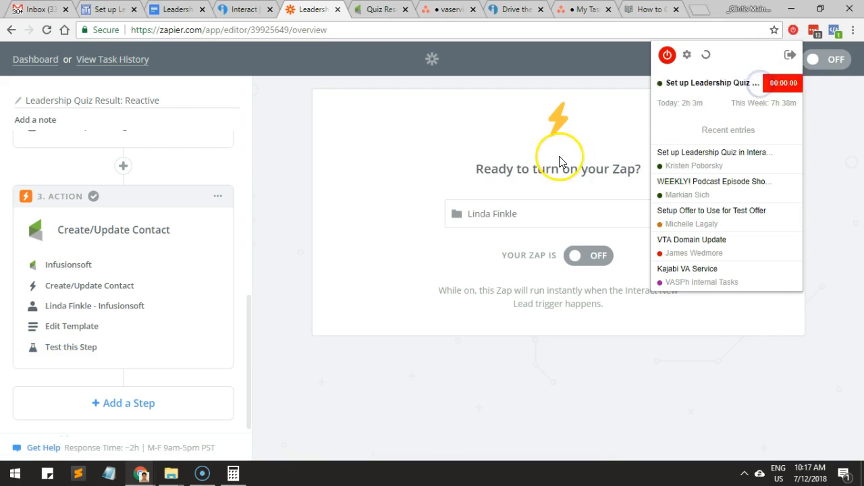
click(397, 166)
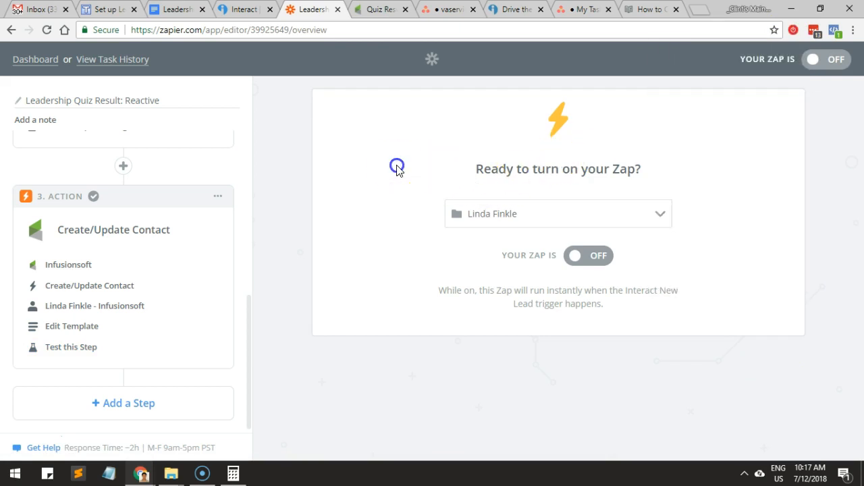
click(793, 30)
click(740, 83)
click(844, 173)
click(591, 263)
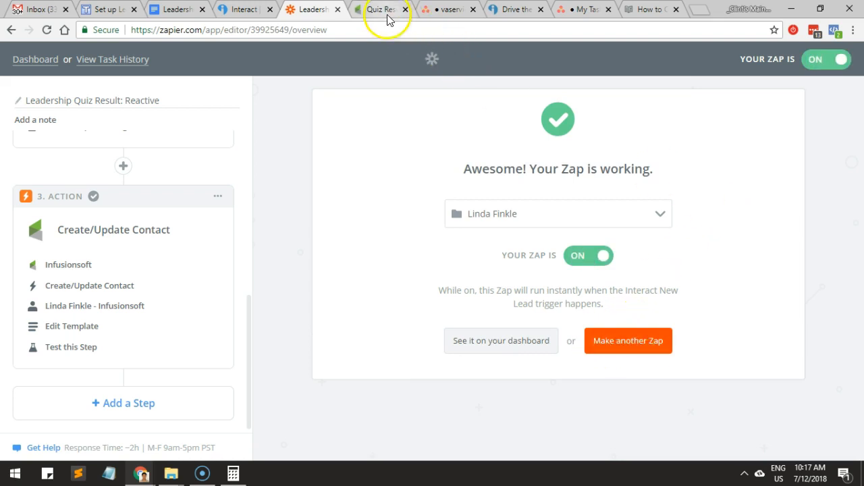
Go back from the old Proactive Leader quiz result page and close its browser tab.
click(515, 9)
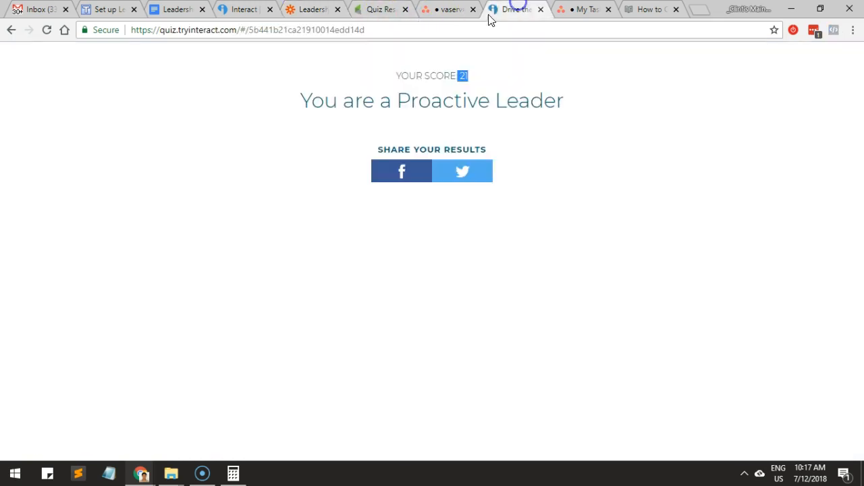
click(455, 27)
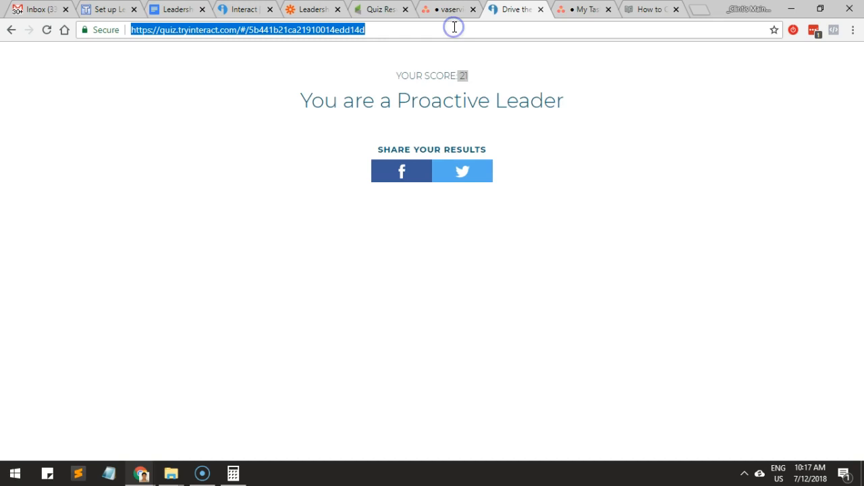
click(8, 31)
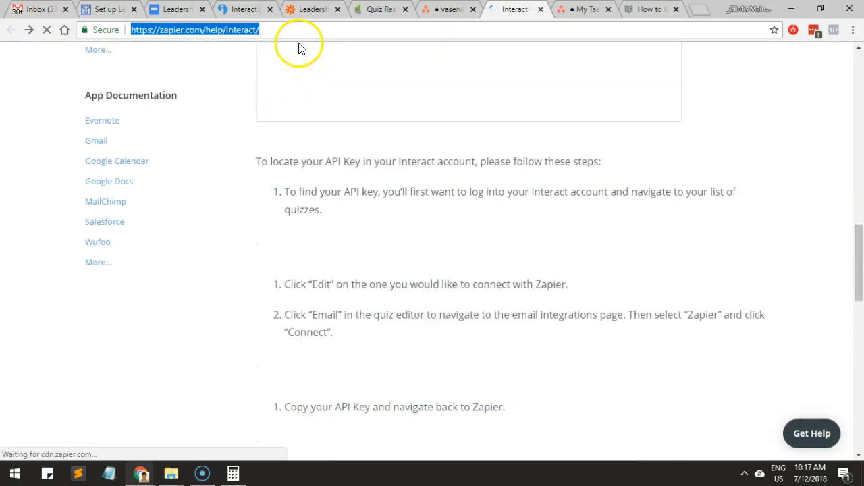
click(541, 10)
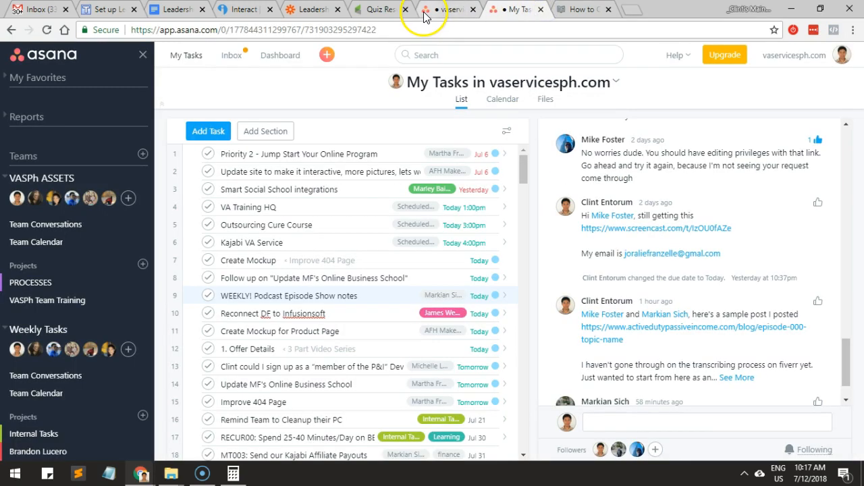
Copy the direct shareable URL of the Drive the Change quiz from Interact, rather than its preview URL.
click(235, 16)
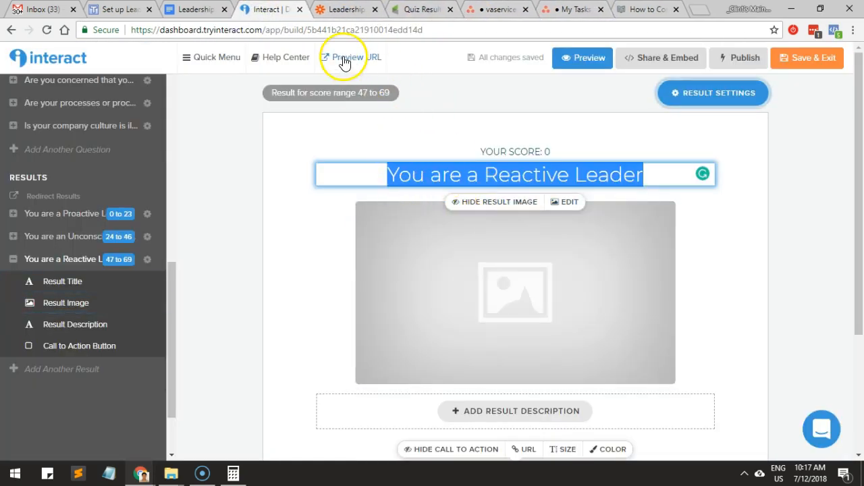
click(344, 59)
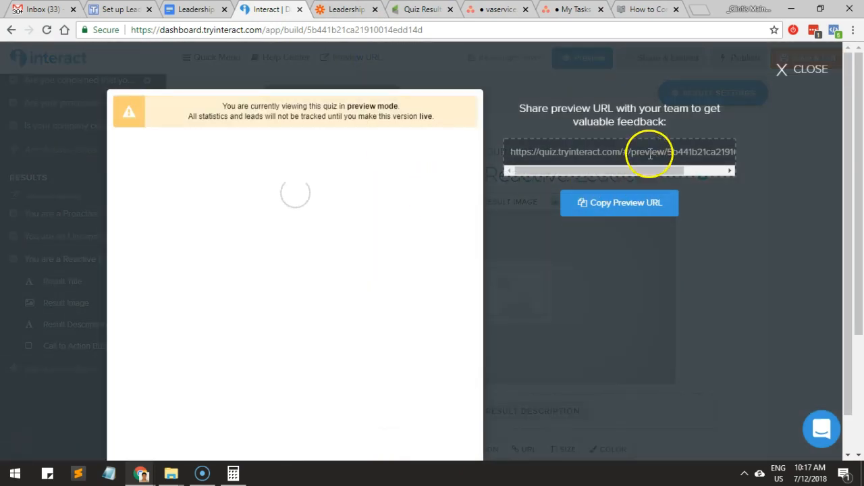
click(801, 71)
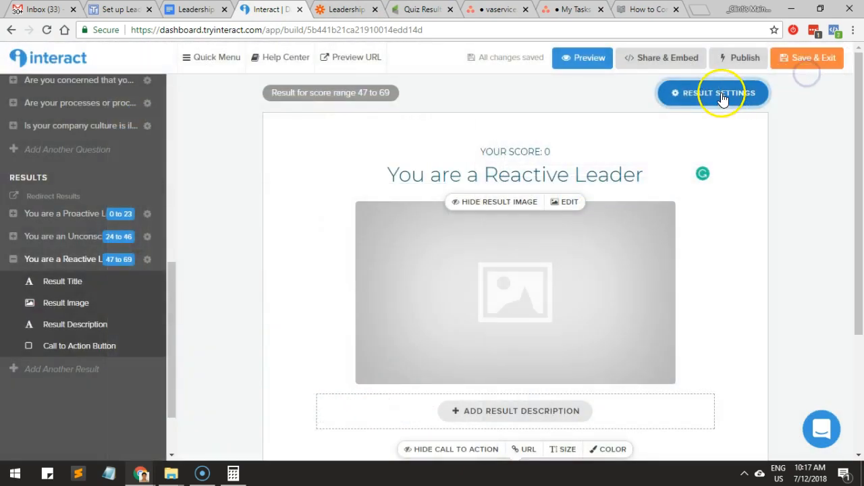
click(633, 67)
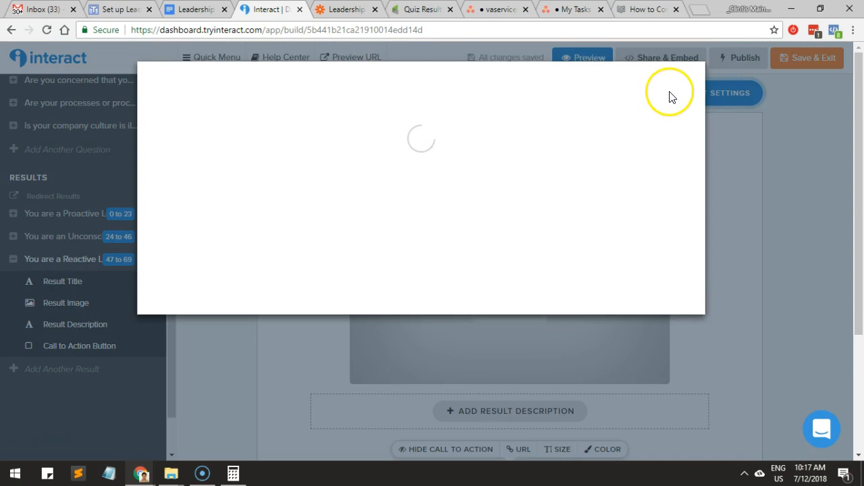
click(464, 166)
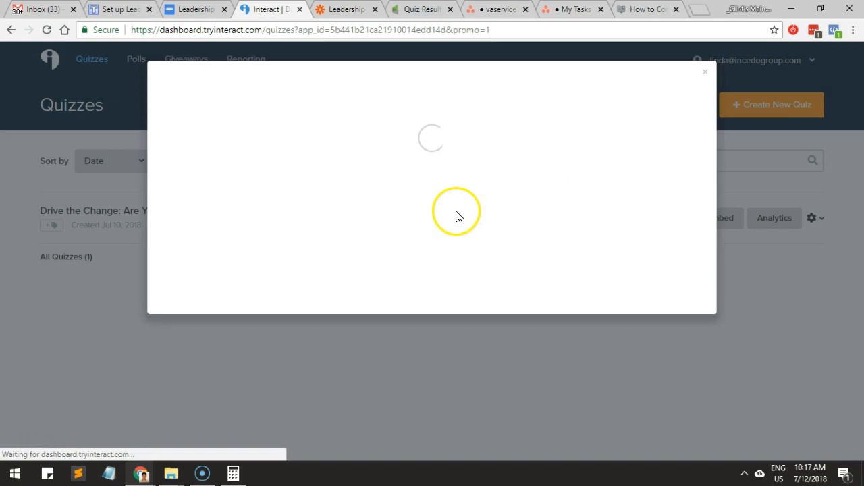
click(454, 314)
click(373, 170)
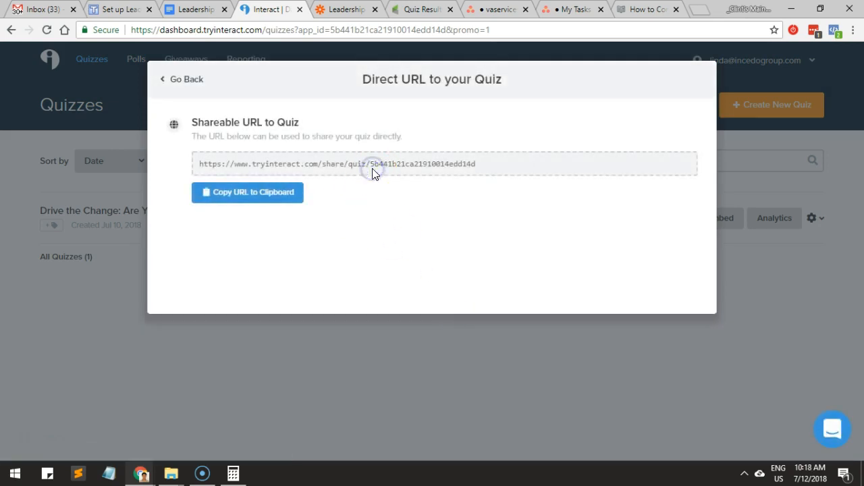
click(288, 196)
mouse_move(141, 471)
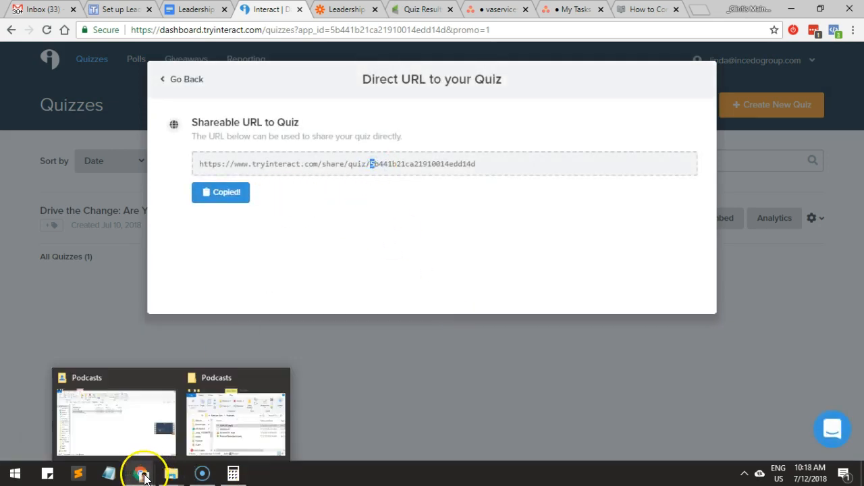
Load the copied Drive the Change quiz link in the incognito browser window and move that window aside.
click(232, 429)
click(388, 30)
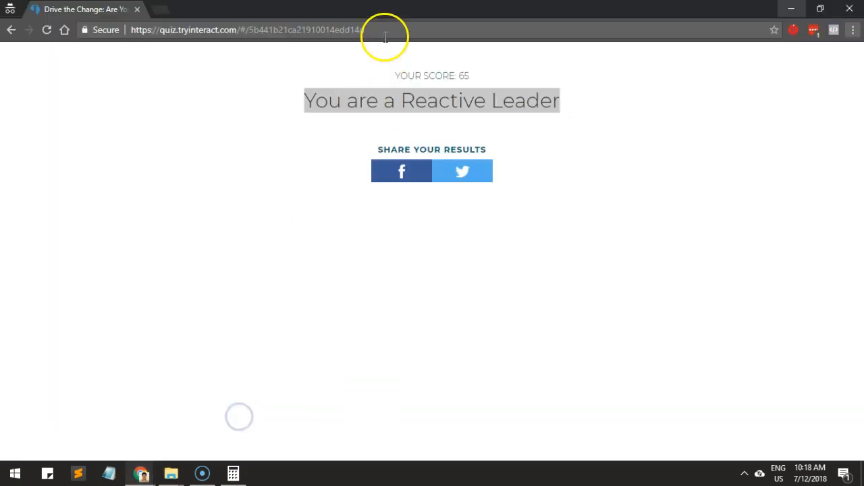
key(ctrl+v)
key(Return)
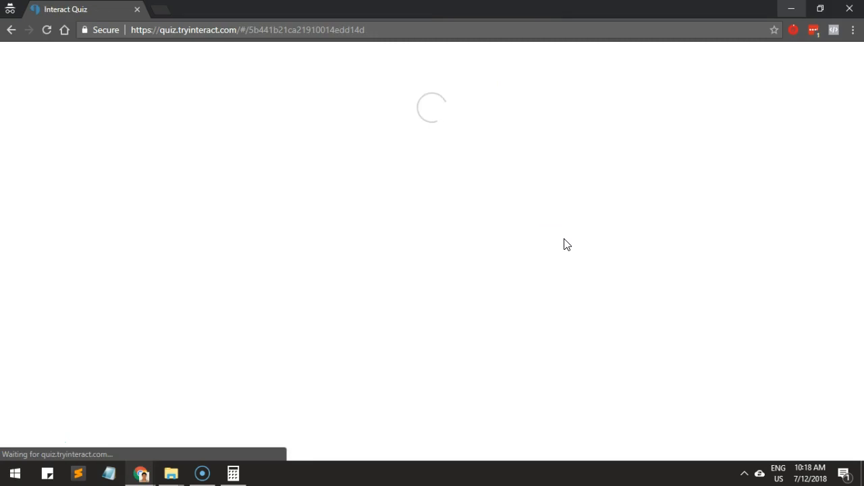
drag(558, 12, 863, 61)
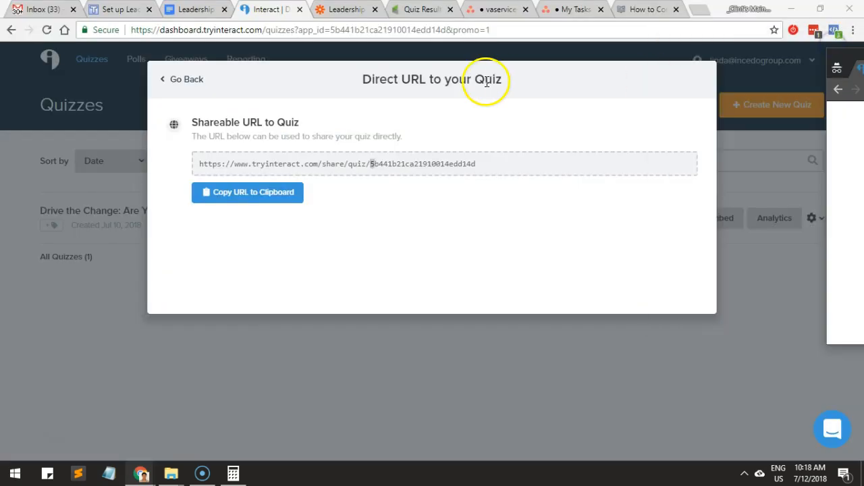
Return to the Zapier dashboard to check the on/off state of the three Leadership Quiz Result zaps, then refocus the quiz window.
click(345, 9)
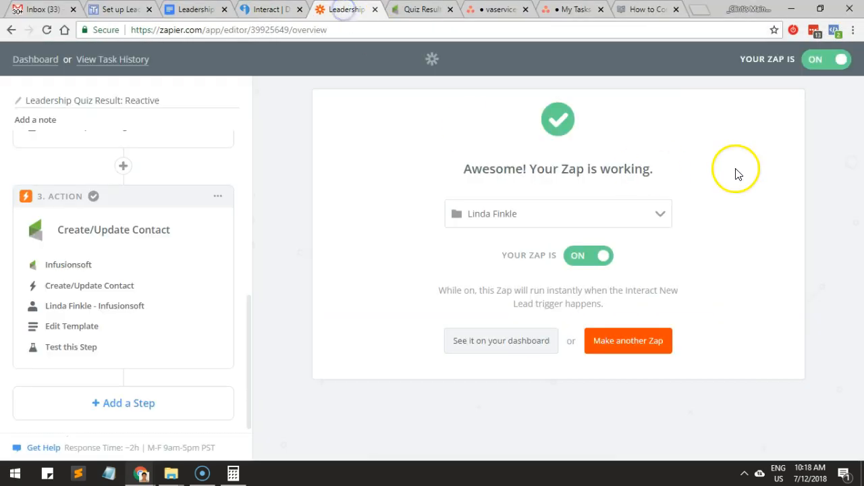
click(32, 59)
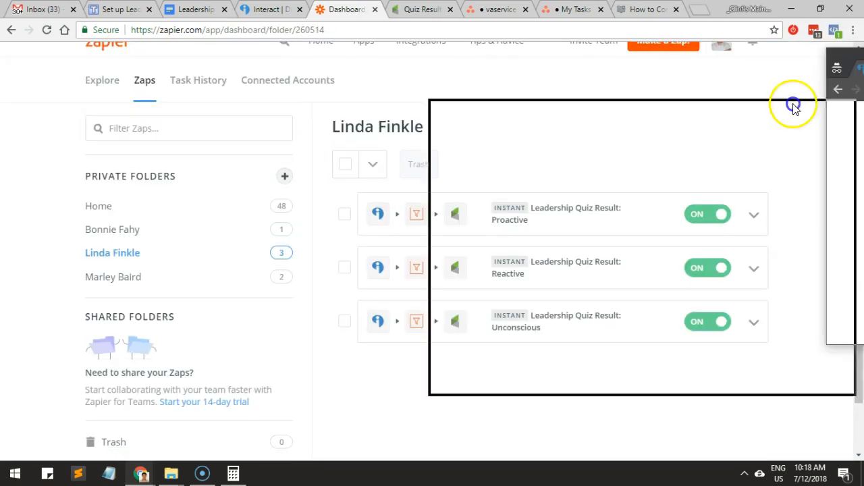
click(556, 117)
Start the Drive the Change quiz and answer all 14 questions.
scroll(432, 304, down, 2)
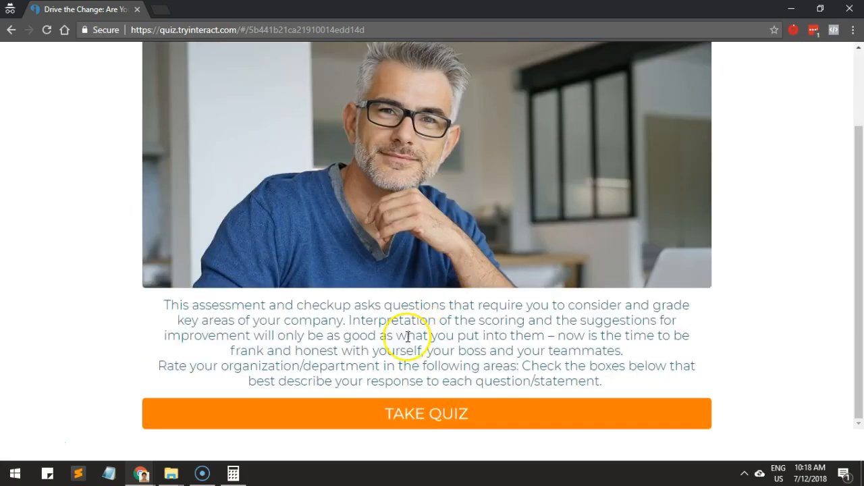
click(403, 412)
scroll(403, 380, down, 2)
click(403, 361)
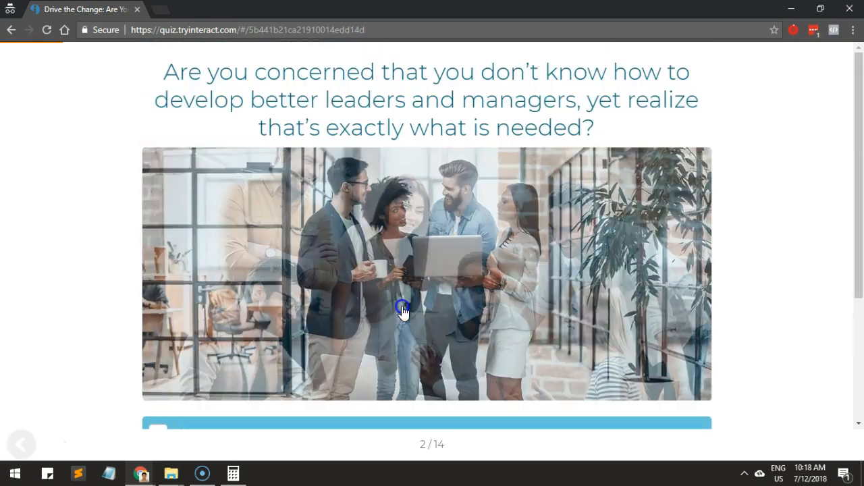
scroll(376, 327, down, 2)
click(373, 303)
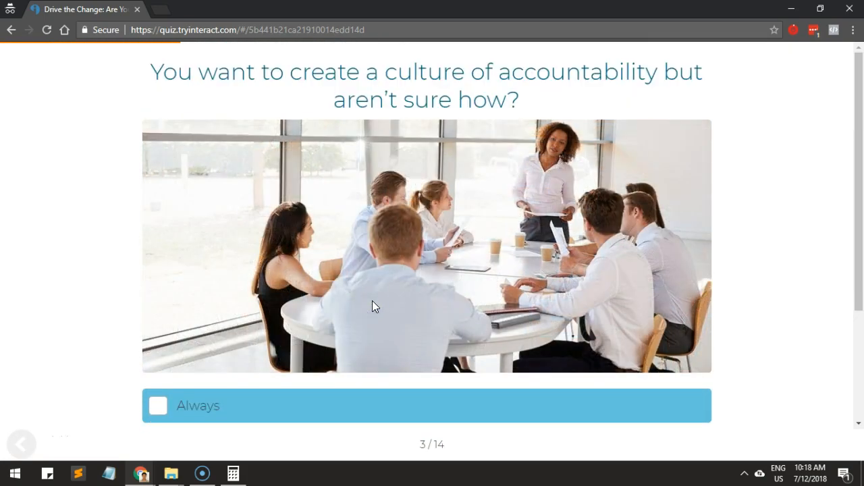
scroll(372, 301, down, 2)
click(378, 243)
scroll(375, 261, down, 2)
click(370, 259)
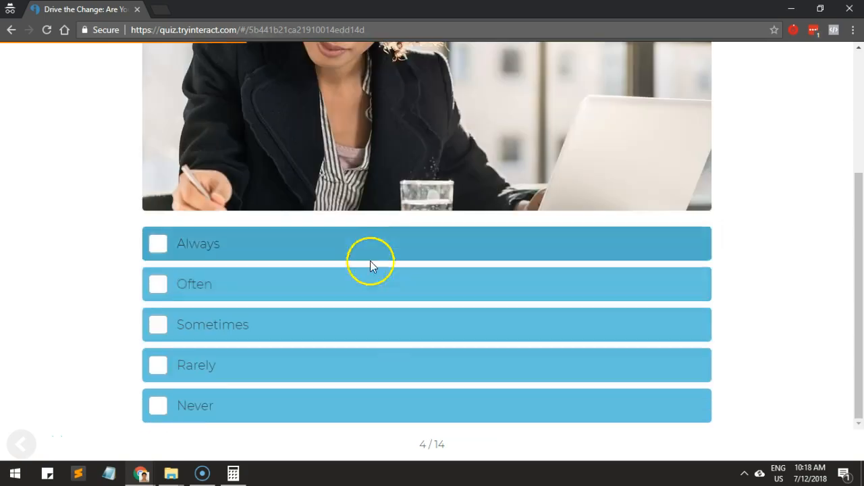
scroll(371, 264, down, 2)
click(368, 258)
scroll(368, 259, down, 2)
click(334, 299)
scroll(338, 276, down, 2)
click(341, 264)
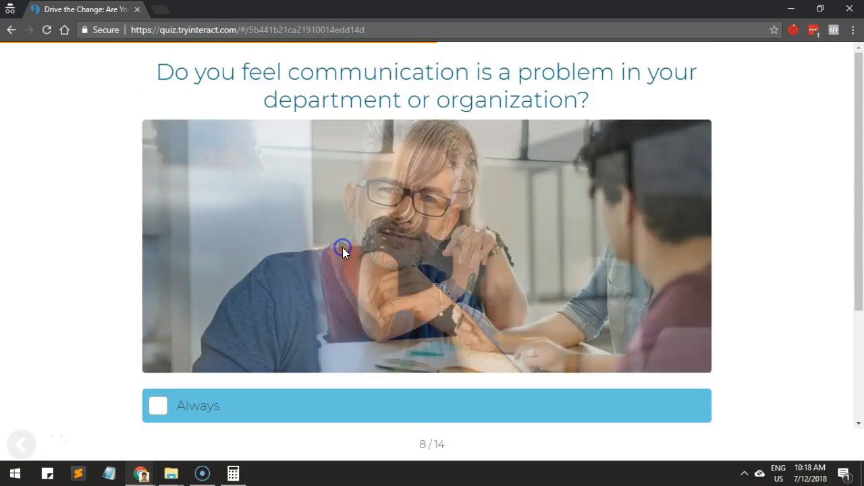
scroll(344, 253, down, 2)
click(338, 264)
scroll(334, 273, down, 2)
click(335, 275)
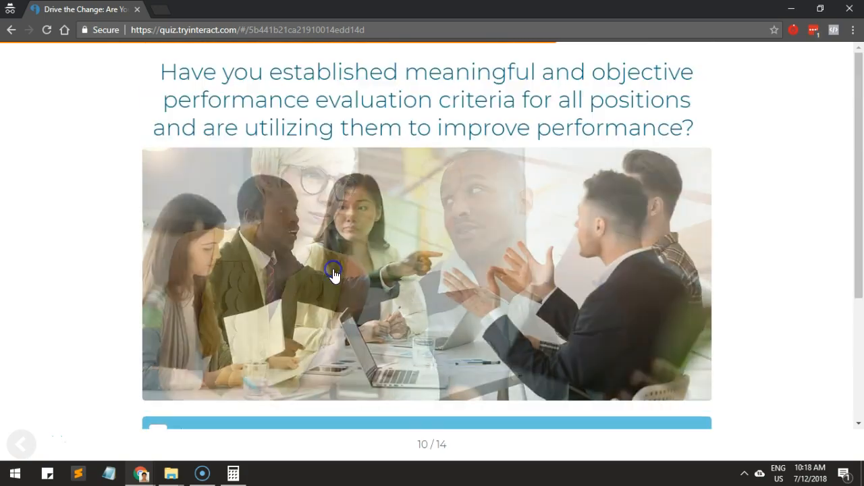
scroll(334, 275, down, 2)
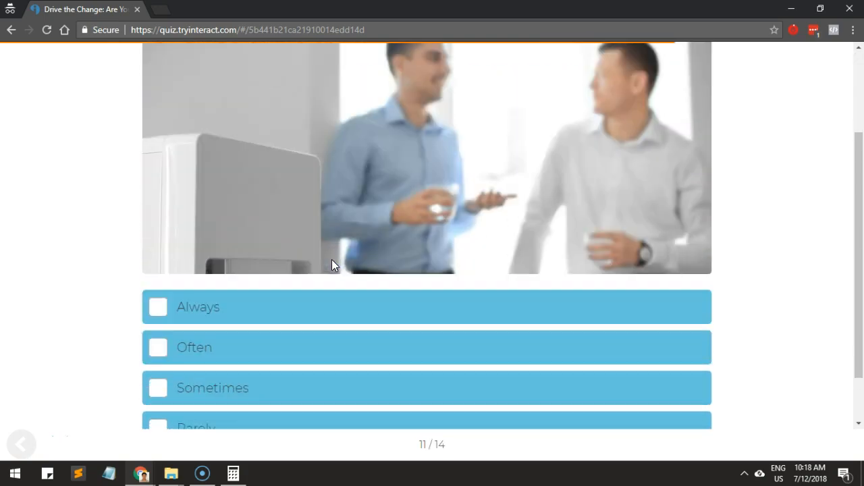
click(294, 297)
click(254, 371)
click(247, 375)
click(260, 313)
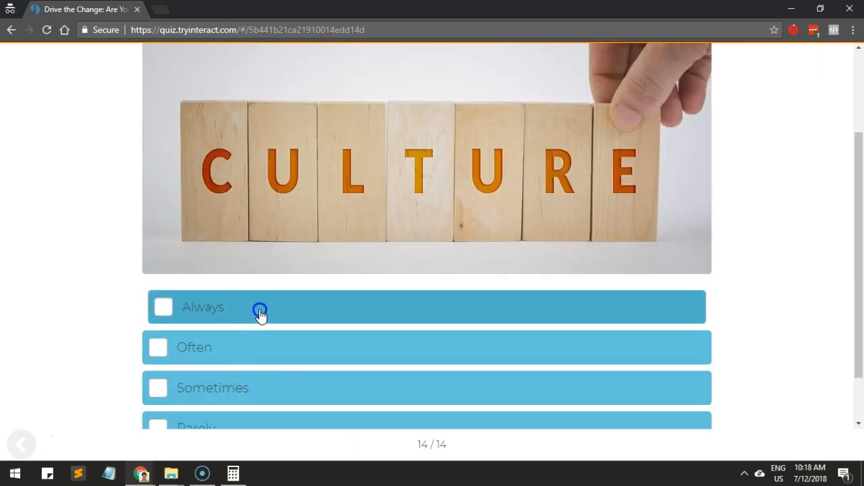
Enter a test email address in the quiz's opt-in form and submit it to see the results.
click(339, 183)
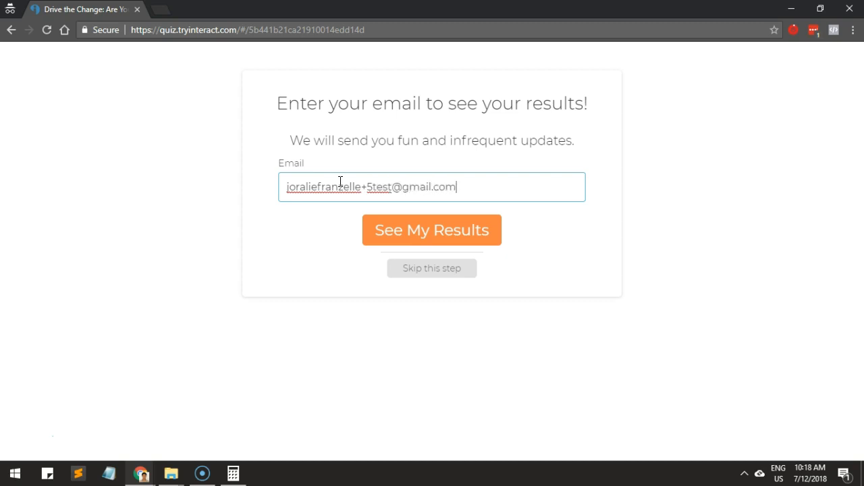
click(388, 233)
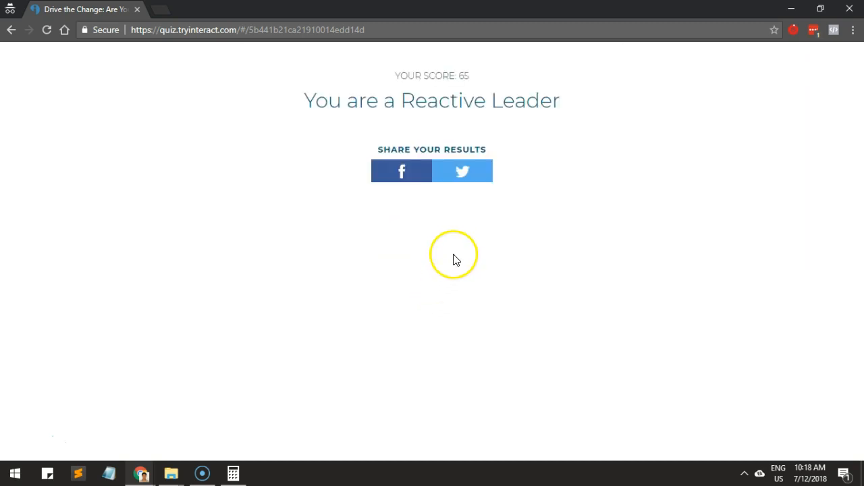
Switch back to Zapier and open the latest Leadership Quiz Result: Reactive run from the task history.
key(alt+Tab)
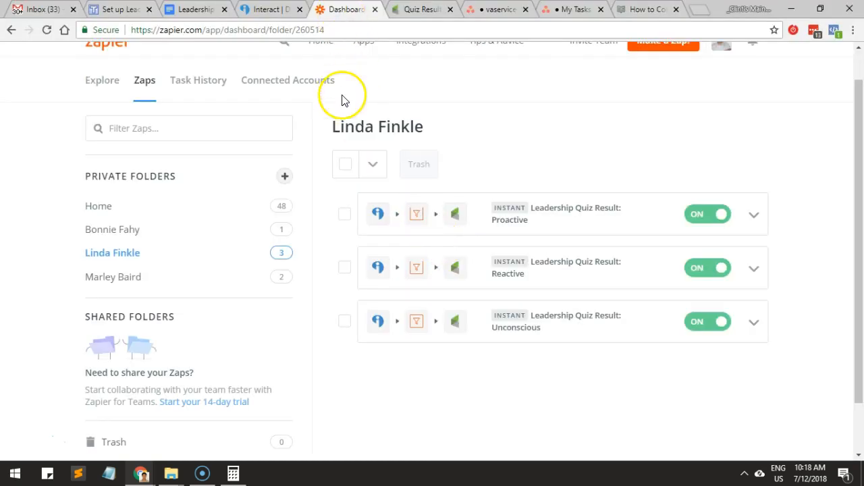
scroll(344, 108, up, 1)
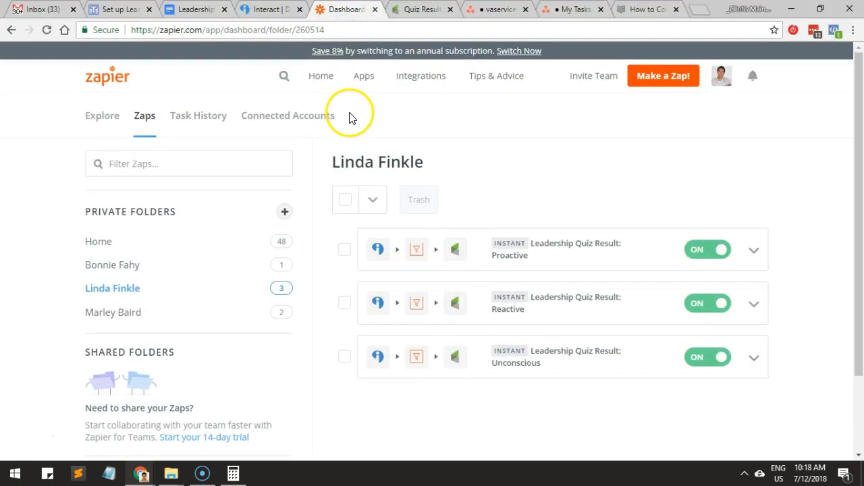
click(188, 127)
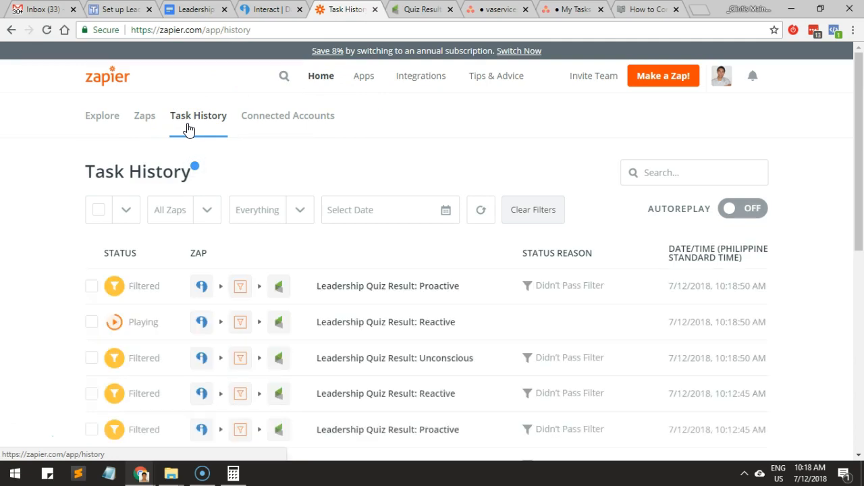
scroll(190, 126, down, 1)
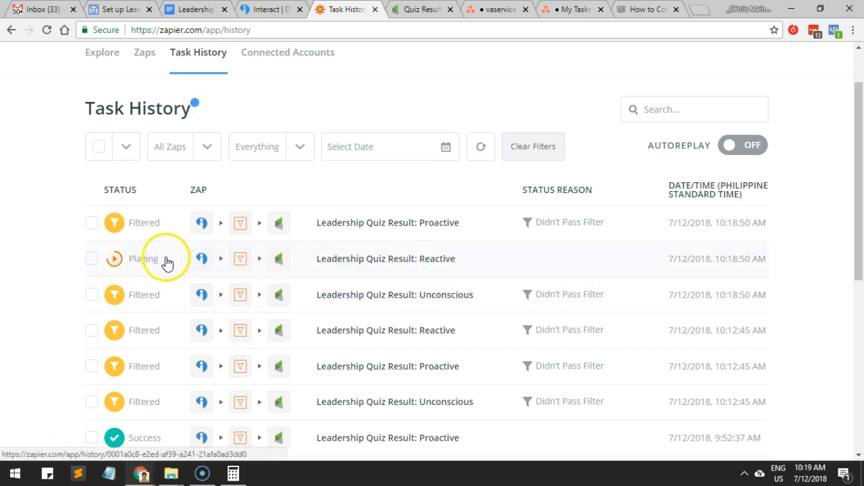
click(405, 263)
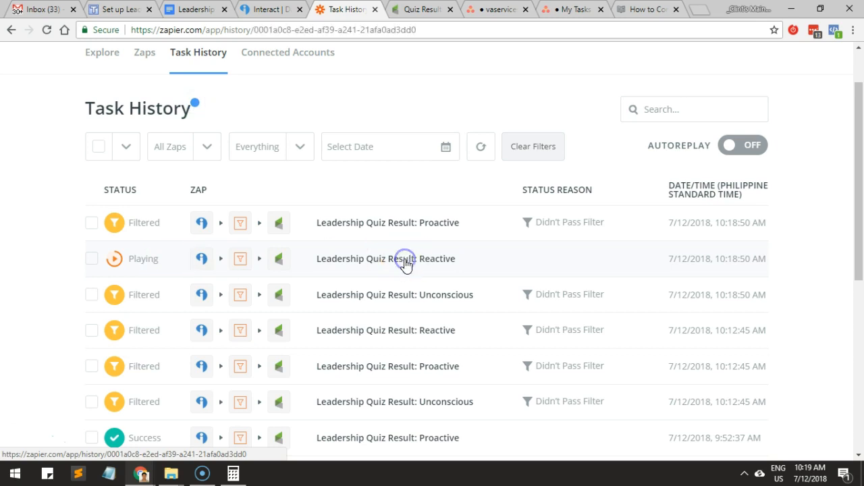
Review the Reactive run's filter rule and the email, name and tag data sent to Infusionsoft.
scroll(405, 263, down, 3)
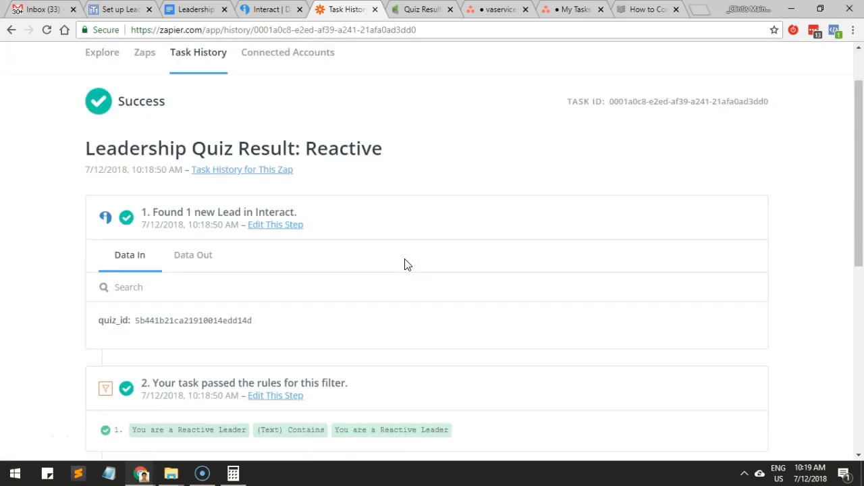
drag(274, 304, 313, 303)
scroll(427, 300, down, 2)
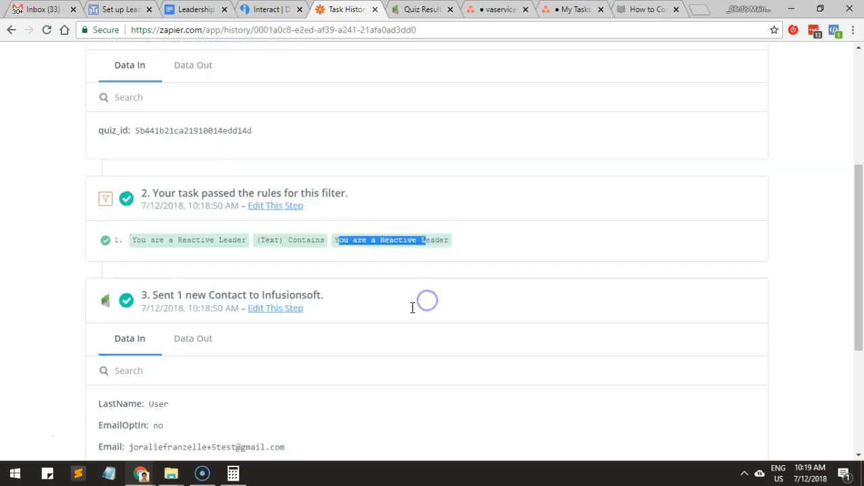
scroll(401, 297, down, 2)
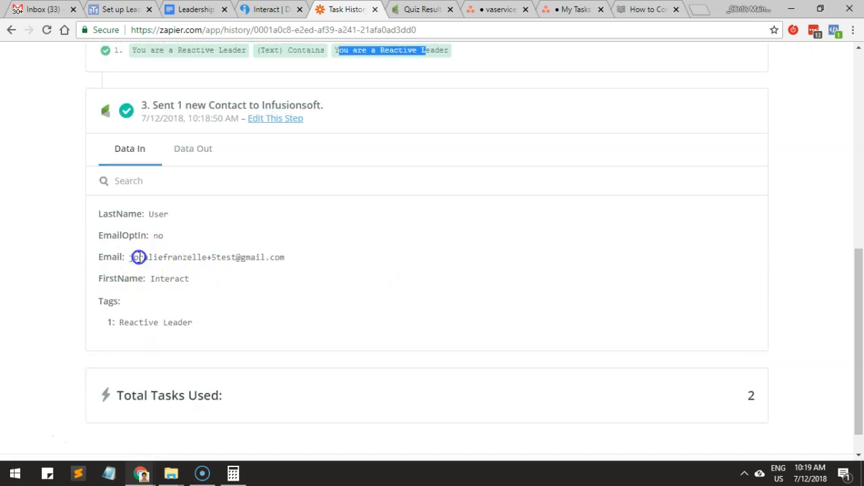
drag(139, 257, 235, 260)
click(155, 278)
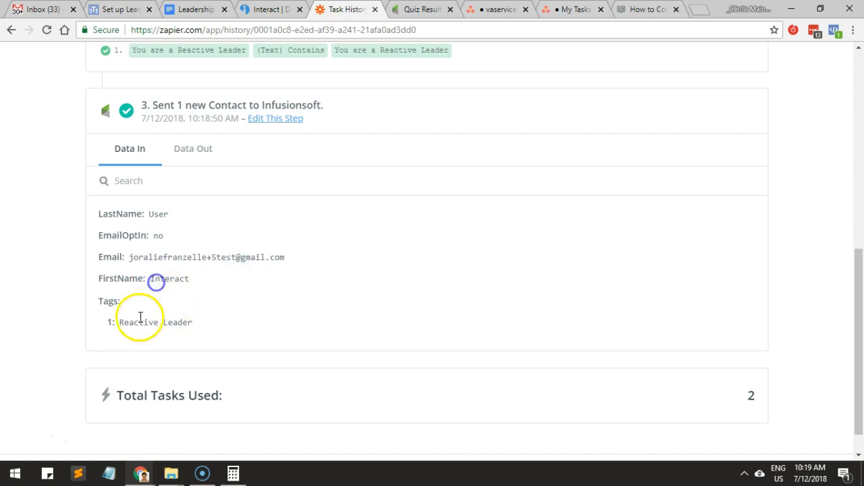
Switch to the Infusionsoft Quiz Results: Leadership Quiz campaign report and check the Reactive Leader goal.
click(405, 11)
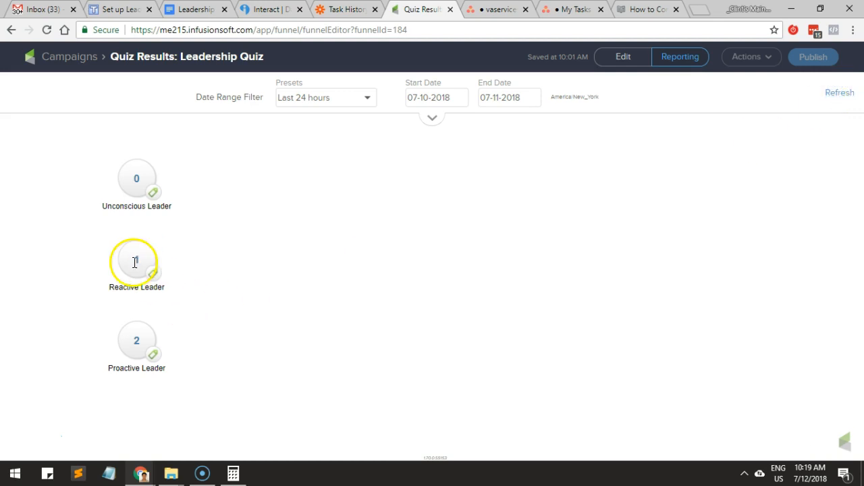
click(263, 249)
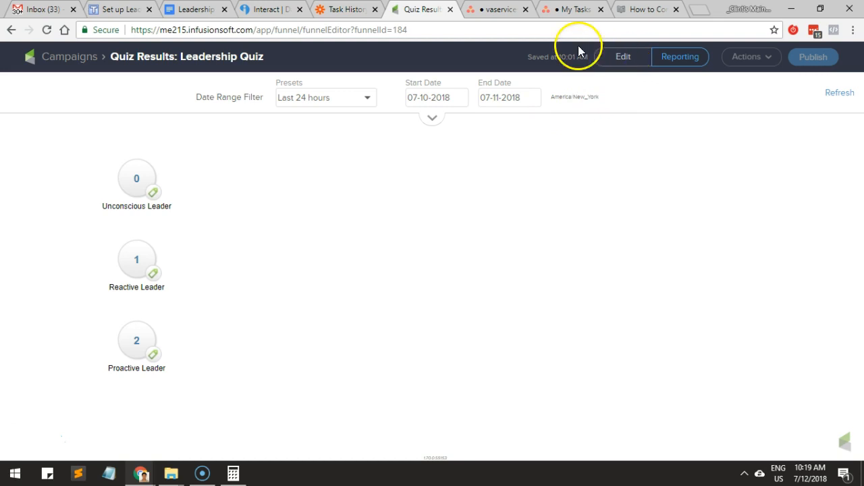
Return to the client's zap folder in Zapier and open the Proactive zap in a separate browser tab and the Unconscious zap in the current one.
click(333, 8)
scroll(247, 169, up, 10)
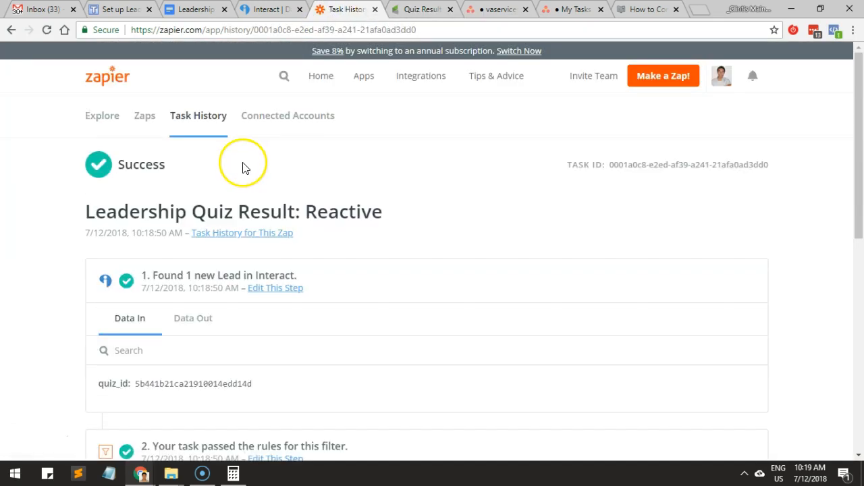
click(146, 119)
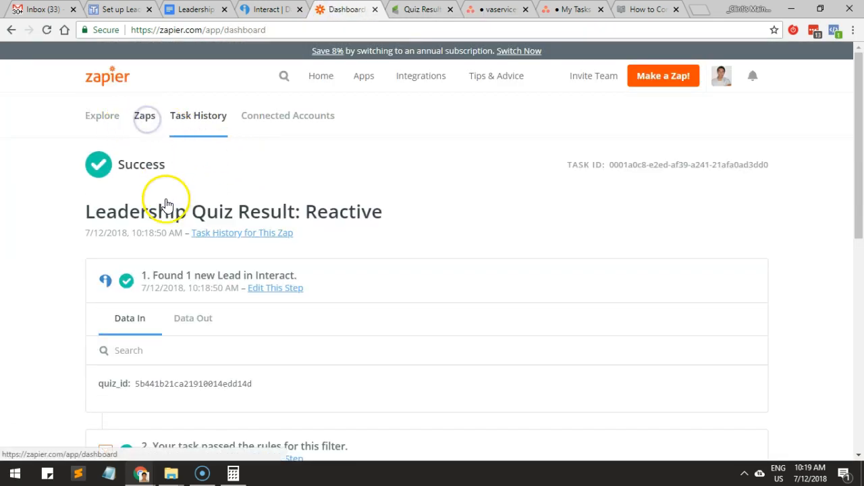
click(119, 287)
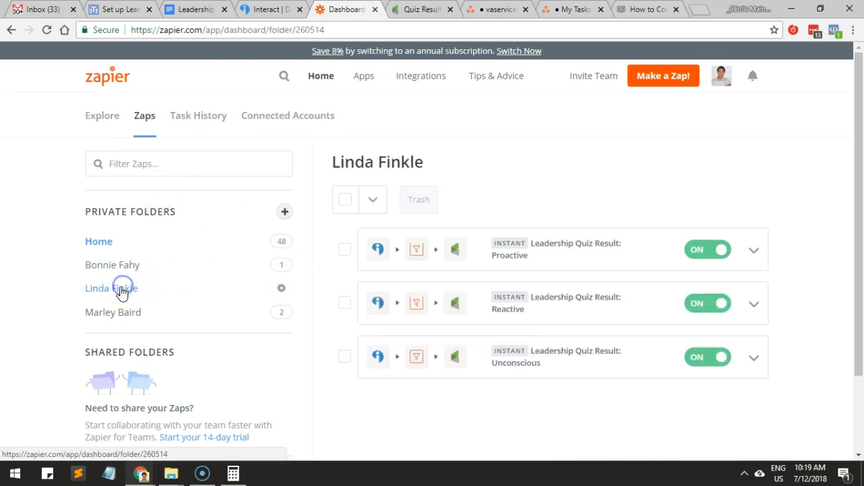
middle_click(551, 244)
click(526, 352)
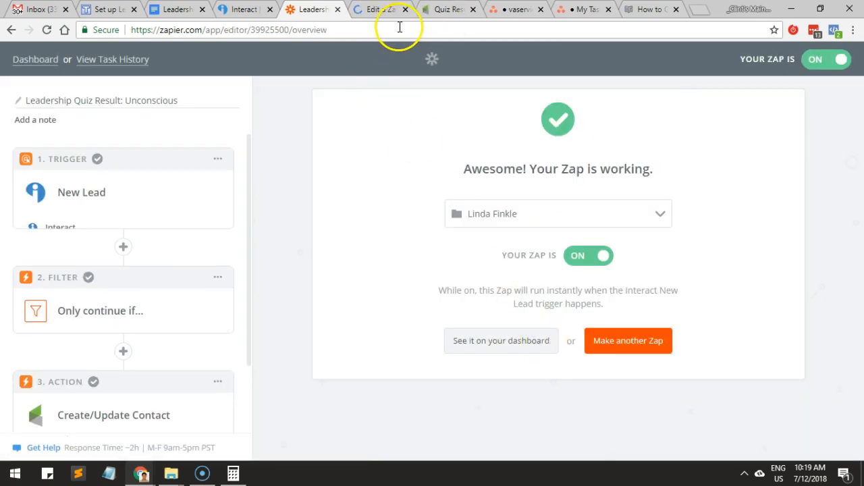
Switch to Interact, close the direct URL dialog, and open the Drive the Change quiz's scoring and correlations setup in the builder.
click(228, 13)
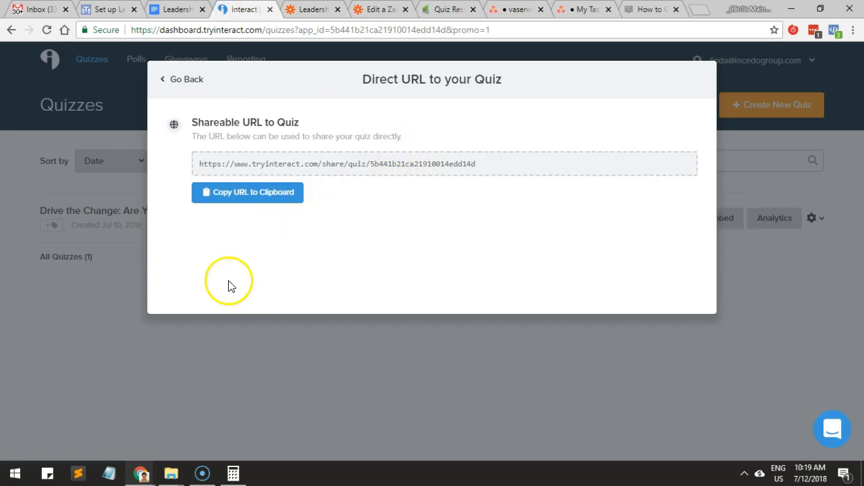
click(181, 328)
click(635, 231)
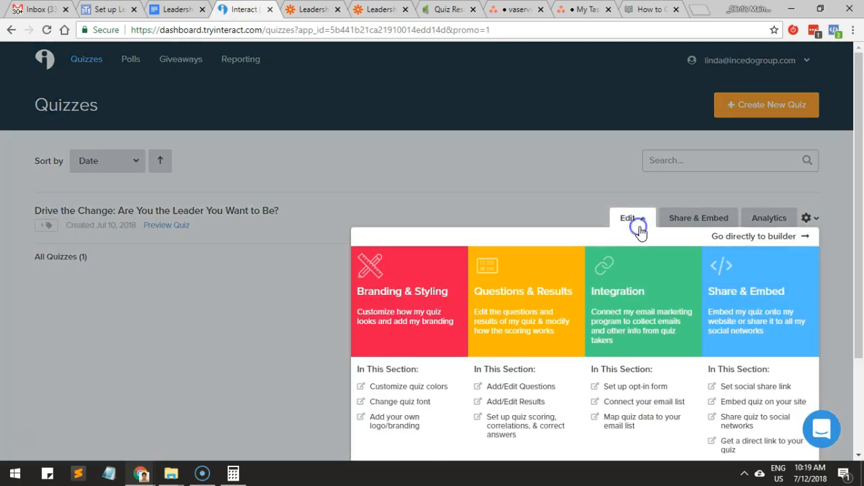
click(527, 426)
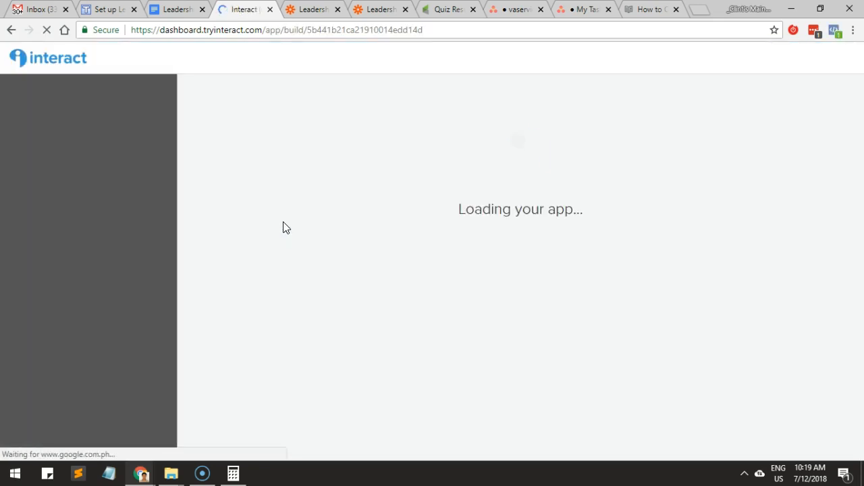
click(276, 221)
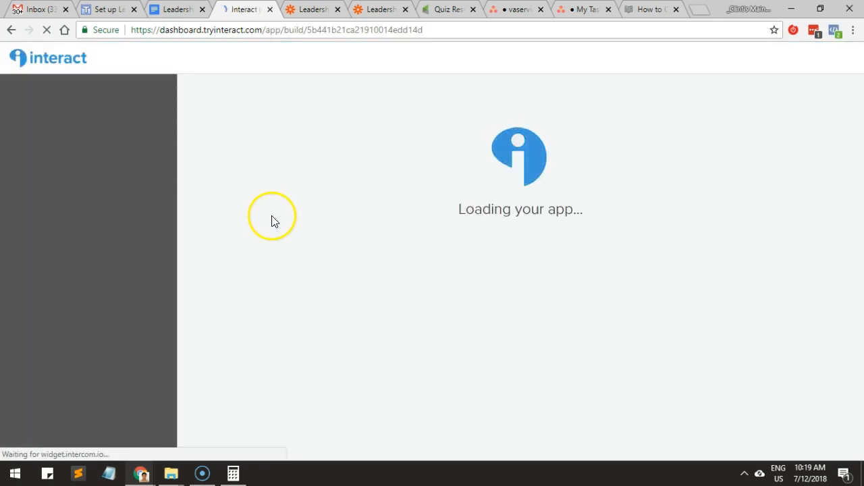
Open the Proactive Leader result in the quiz builder and select its full title, "You are a Proactive Leader", for copying.
scroll(150, 275, down, 1)
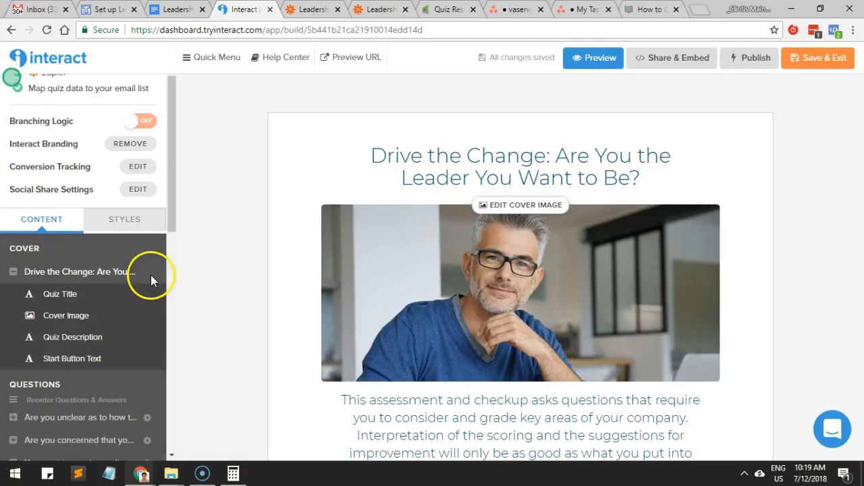
scroll(151, 275, down, 8)
scroll(120, 279, up, 8)
scroll(63, 251, down, 1)
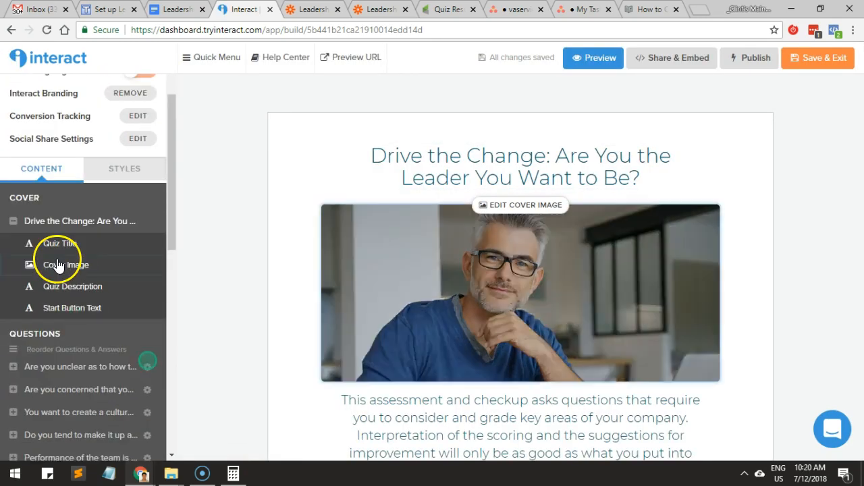
click(58, 168)
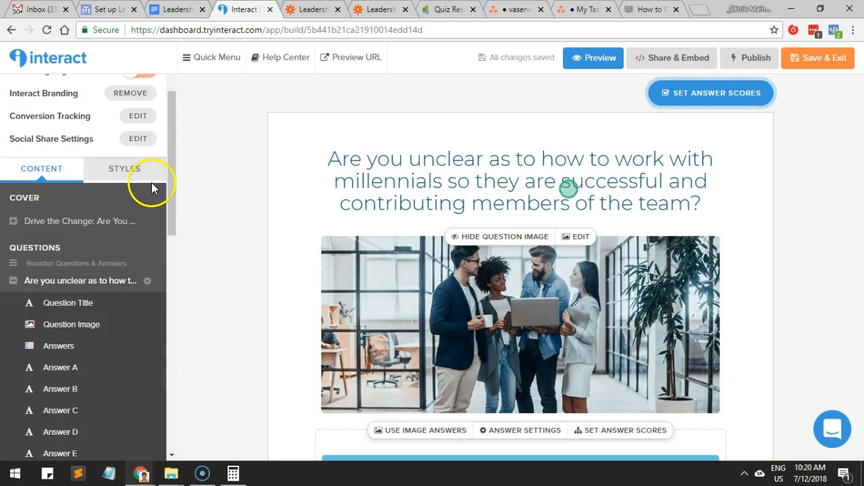
drag(174, 178, 150, 373)
scroll(100, 314, down, 1)
click(63, 282)
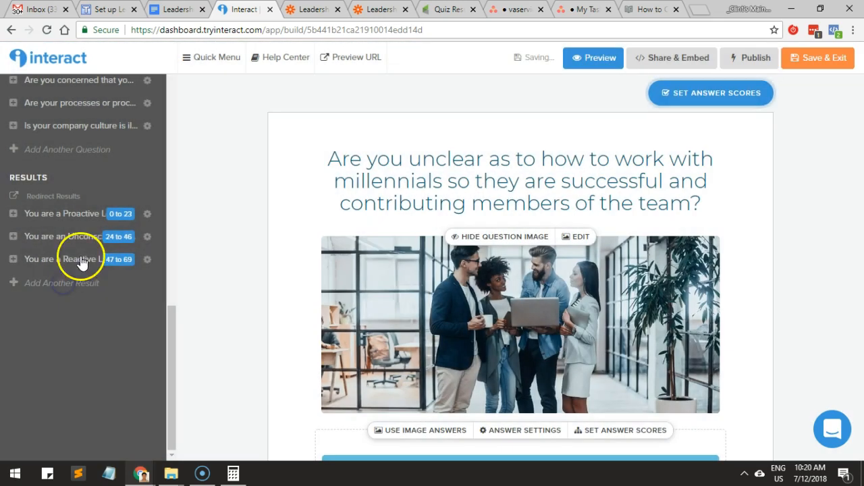
click(76, 215)
click(409, 173)
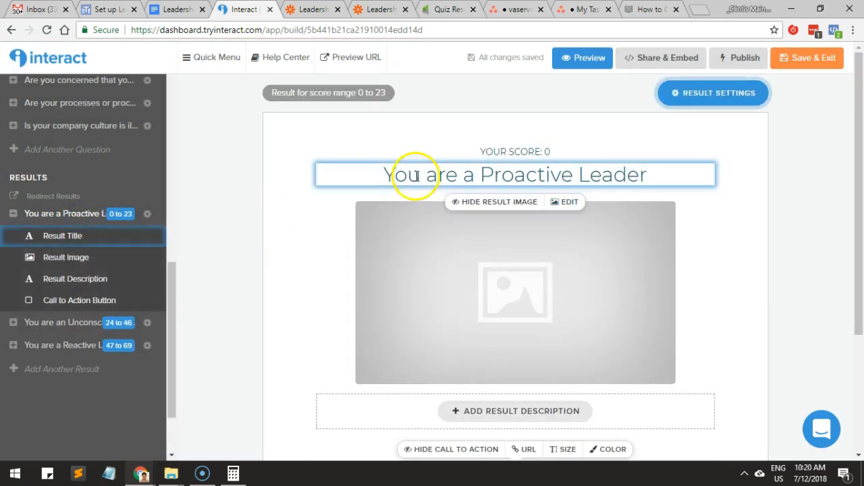
triple_click(417, 175)
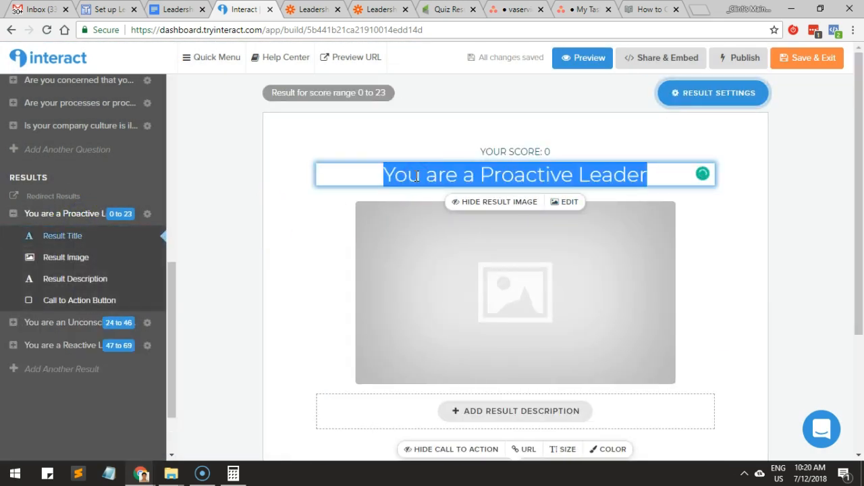
Switch to the Proactive zap in Zapier, open its filter setup, and remove the existing filter conditions.
click(379, 9)
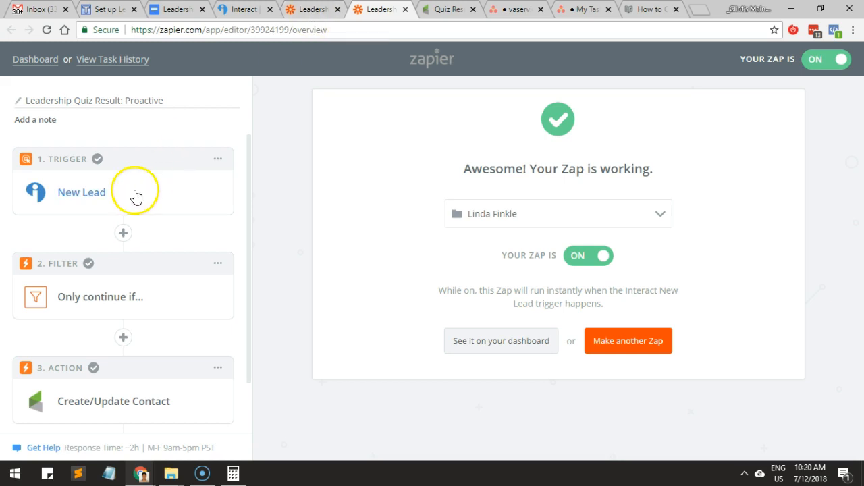
scroll(135, 195, down, 1)
click(89, 252)
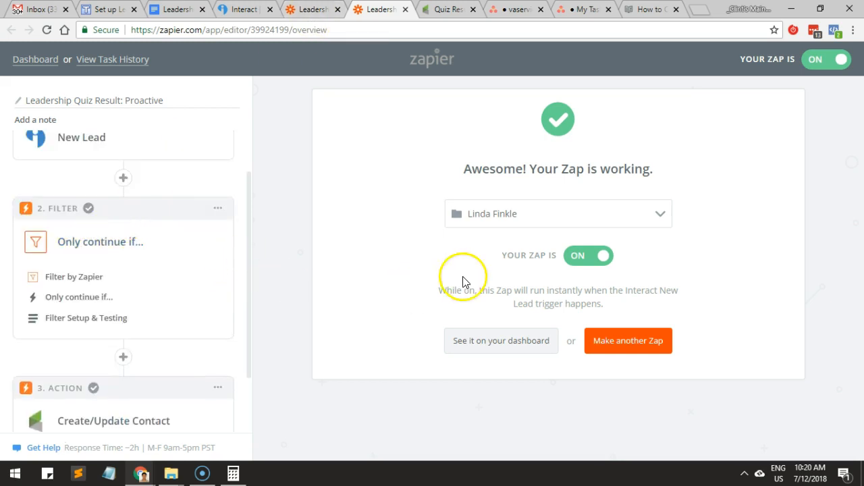
click(106, 292)
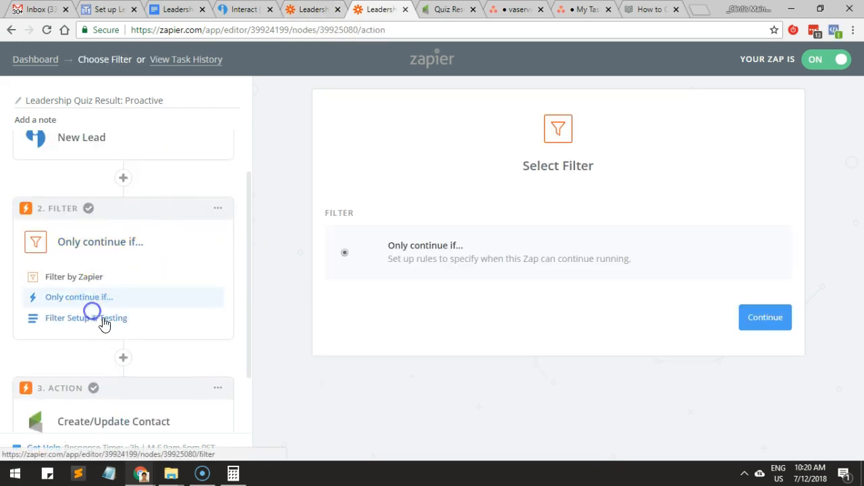
click(103, 319)
click(759, 228)
click(759, 228)
Add a filter condition that Quiz Result (Text) Contains "You are a Proactive Leader", test it, and continue to the action.
click(368, 216)
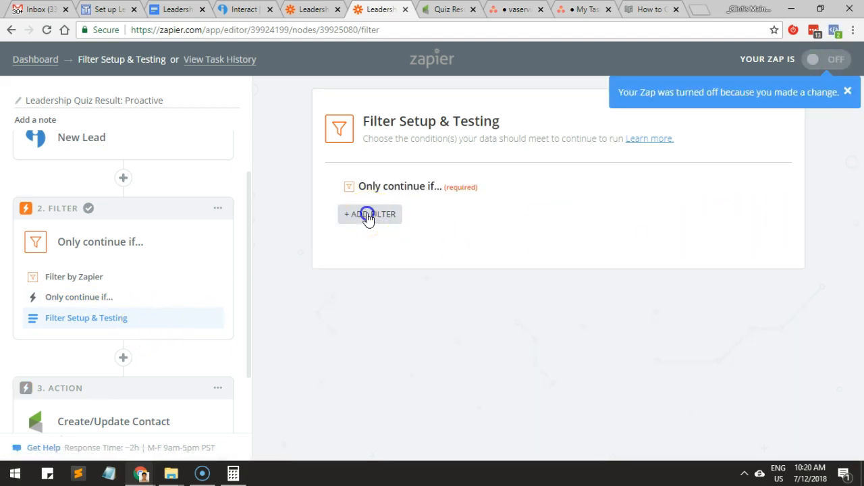
click(374, 238)
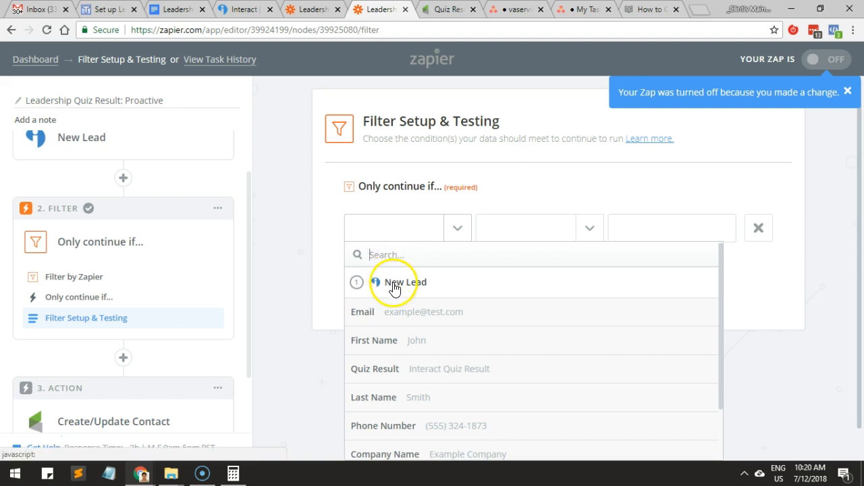
text(q)
click(397, 310)
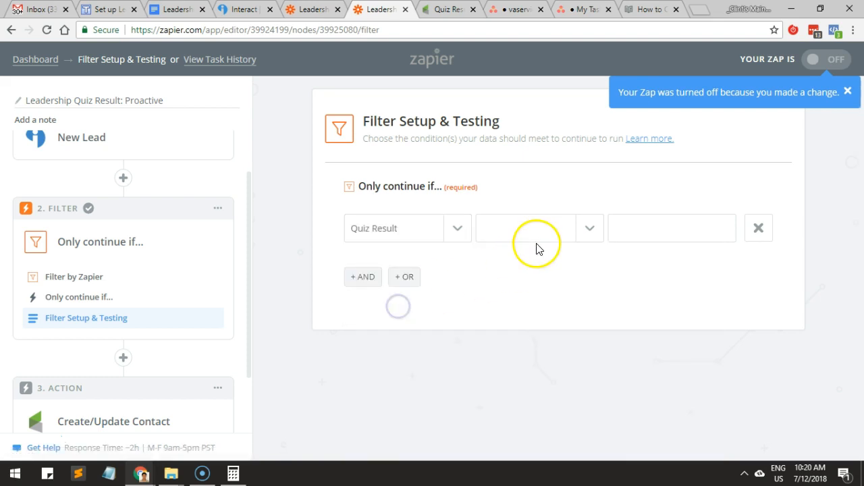
click(540, 236)
click(530, 284)
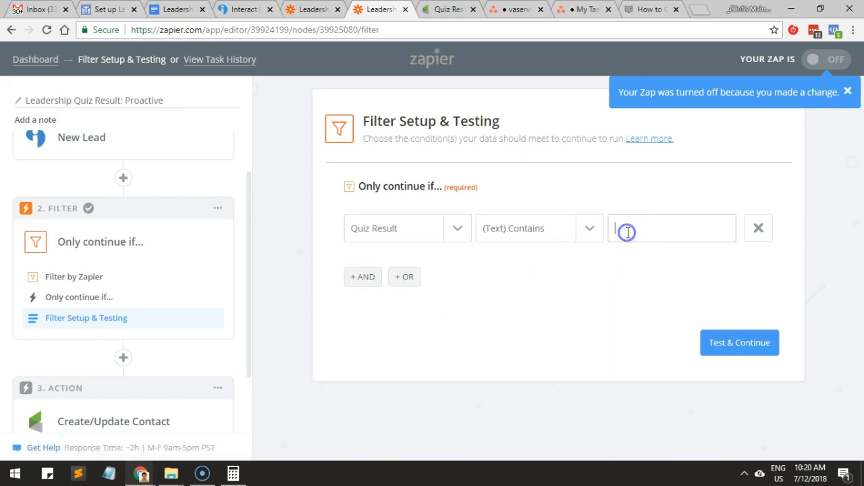
click(729, 342)
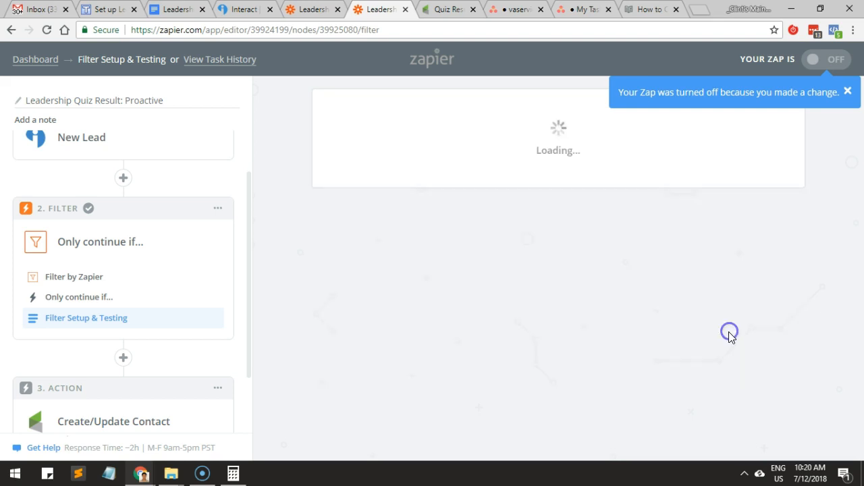
scroll(539, 303, down, 2)
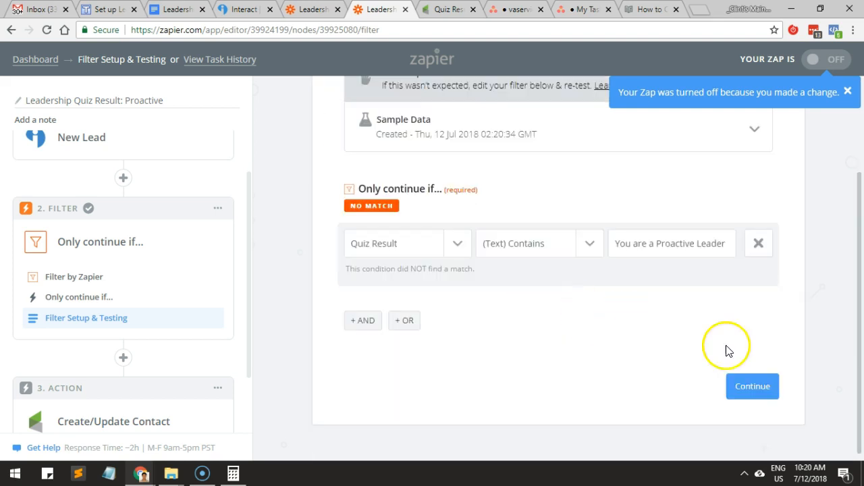
click(739, 386)
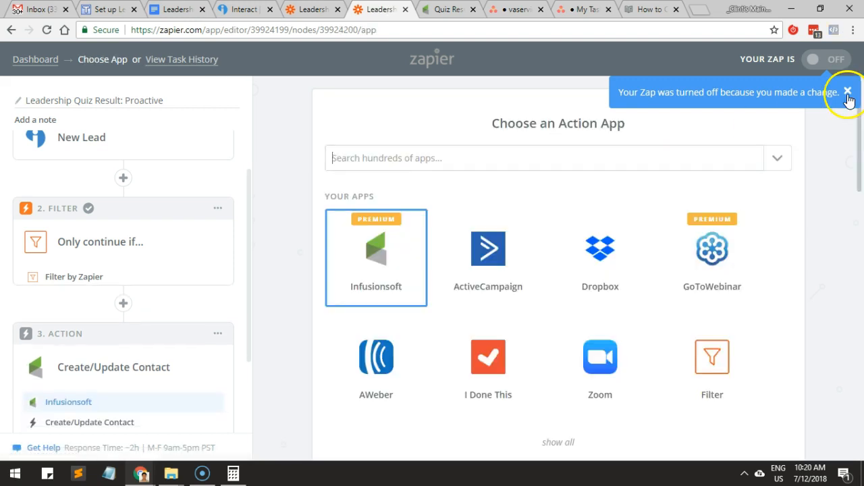
Dismiss the notification, finish the Proactive zap's Infusionsoft step without sending a test contact, and turn the zap back on.
click(847, 92)
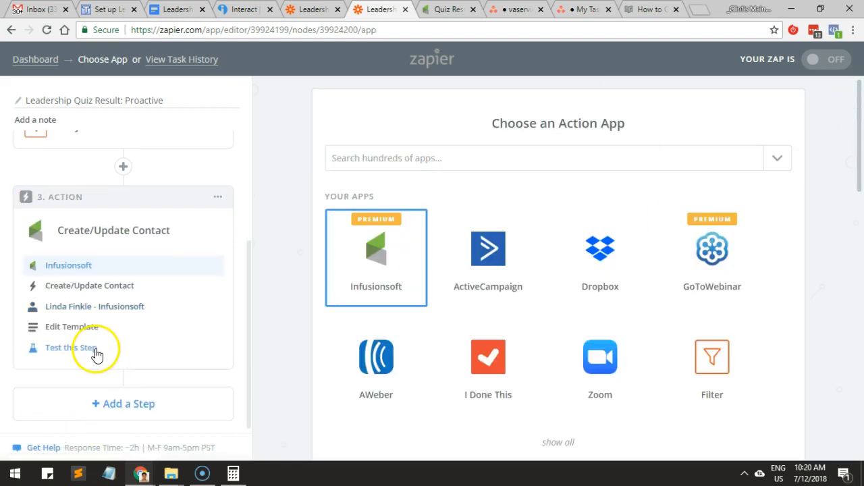
click(96, 350)
scroll(693, 272, down, 5)
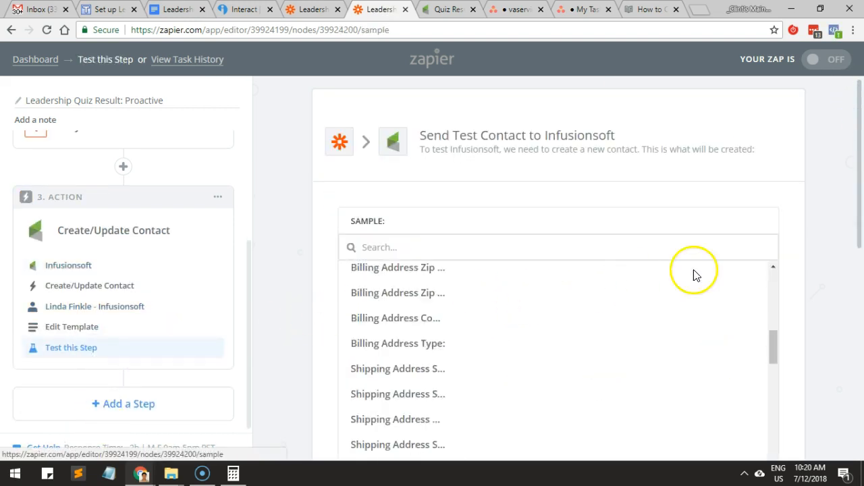
scroll(848, 264, down, 3)
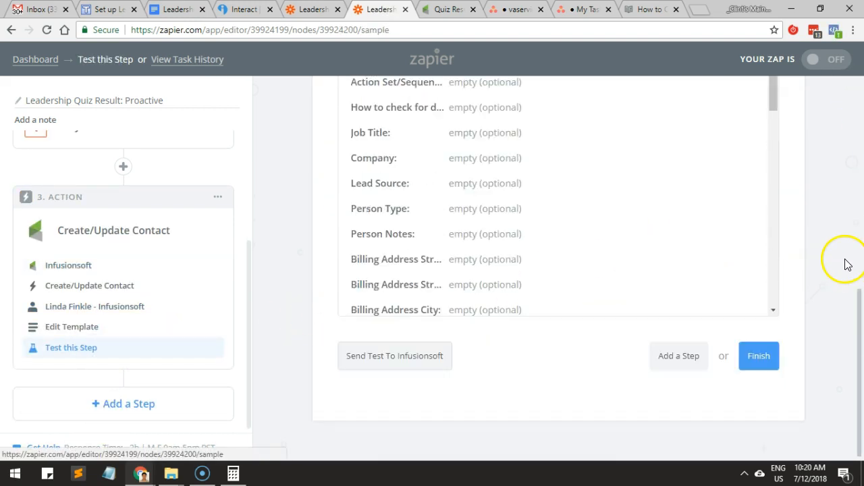
click(770, 365)
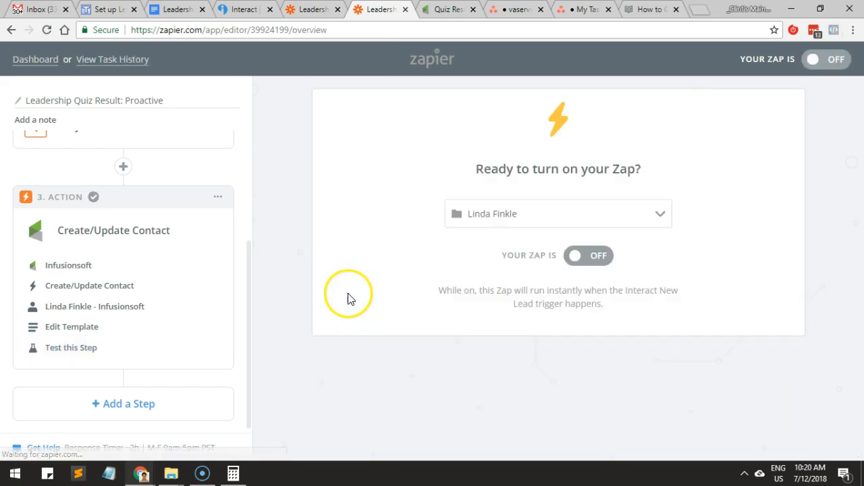
click(821, 57)
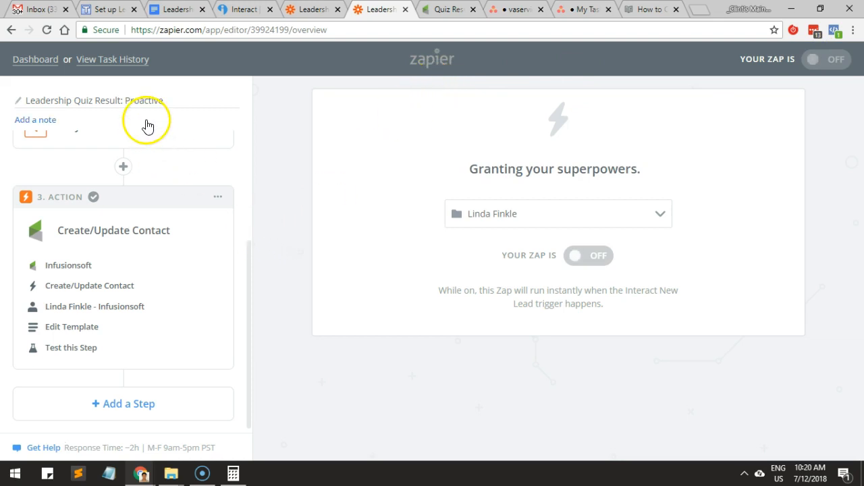
Close the Proactive zap's browser tab and expand the filter step in the Unconscious zap.
click(405, 9)
click(305, 8)
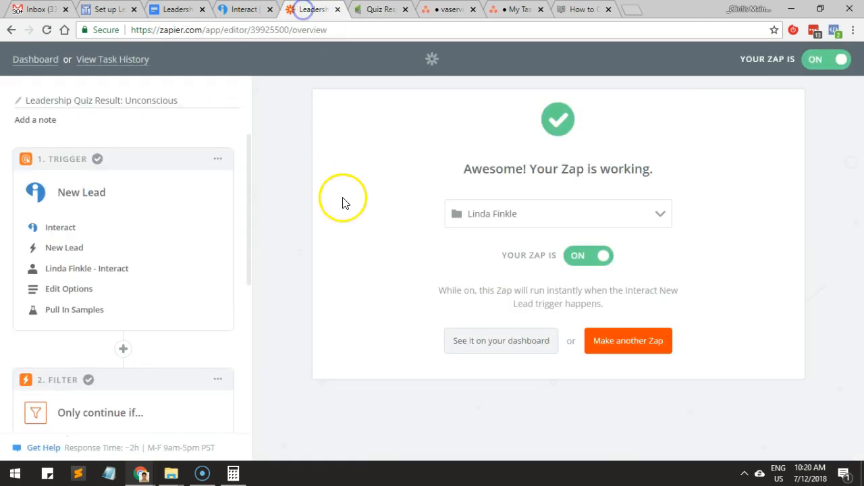
scroll(159, 243, down, 2)
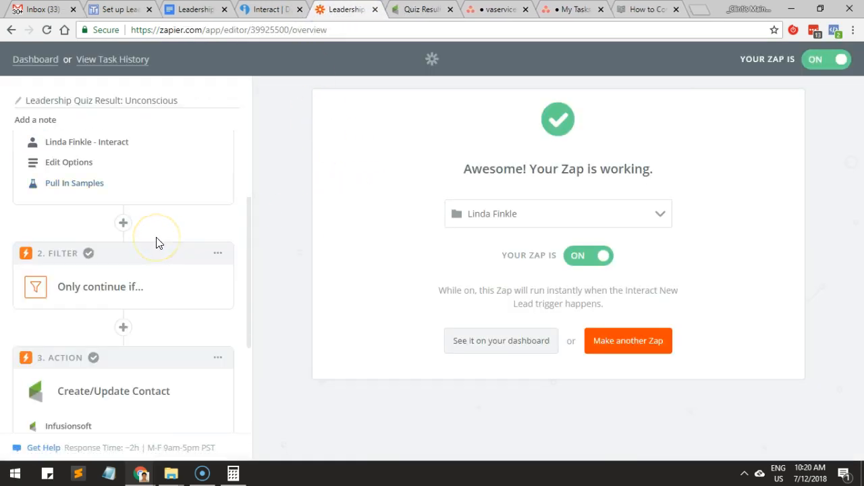
click(97, 285)
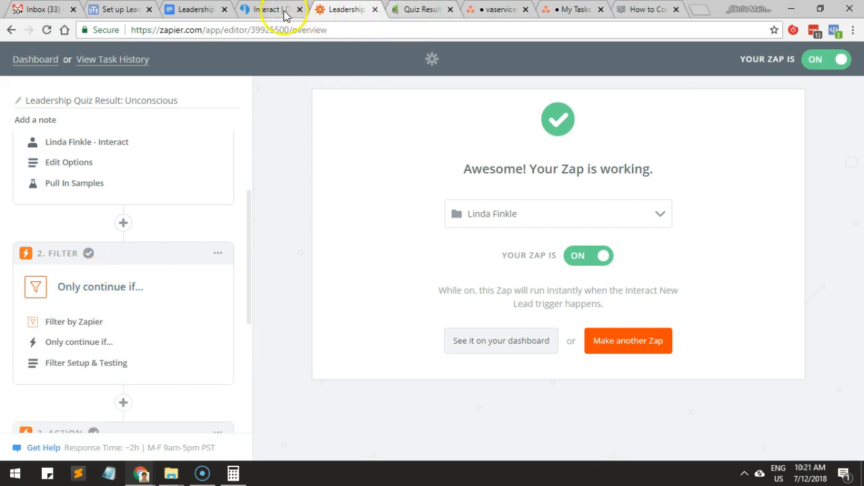
Switch to Interact, open the Unconscious Leader result, and select its full title, "You are an Unconscious Leader", for copying.
click(270, 10)
click(76, 327)
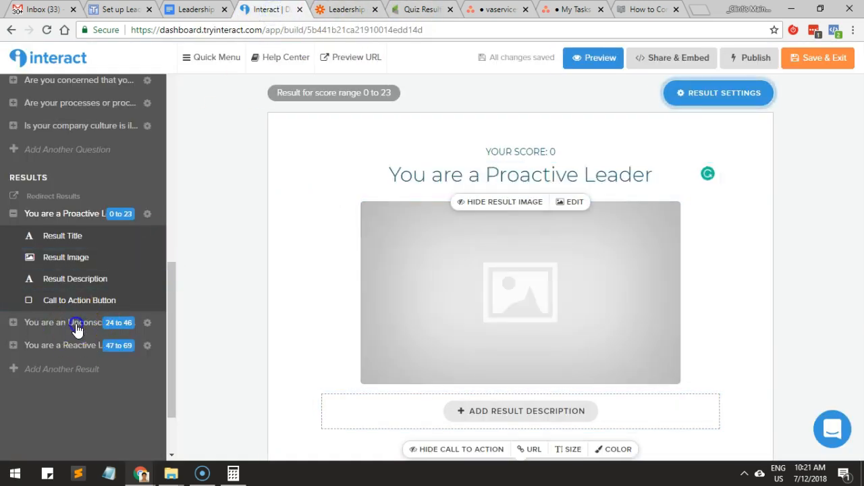
click(421, 181)
triple_click(414, 175)
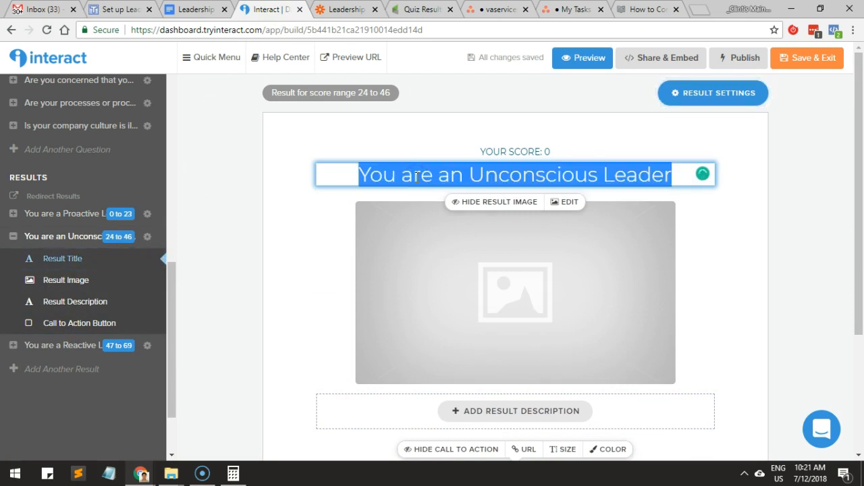
Return to the Unconscious zap in Zapier, open its filter setup, and remove both numeric Quiz Result conditions.
click(337, 9)
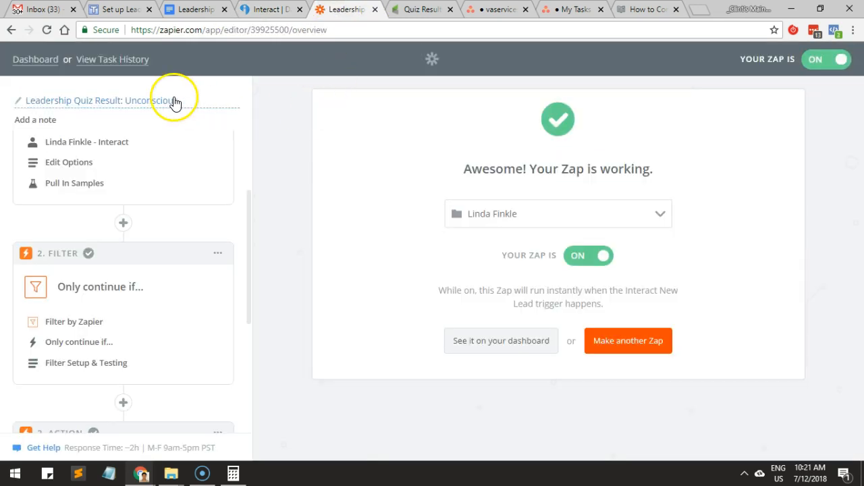
click(73, 362)
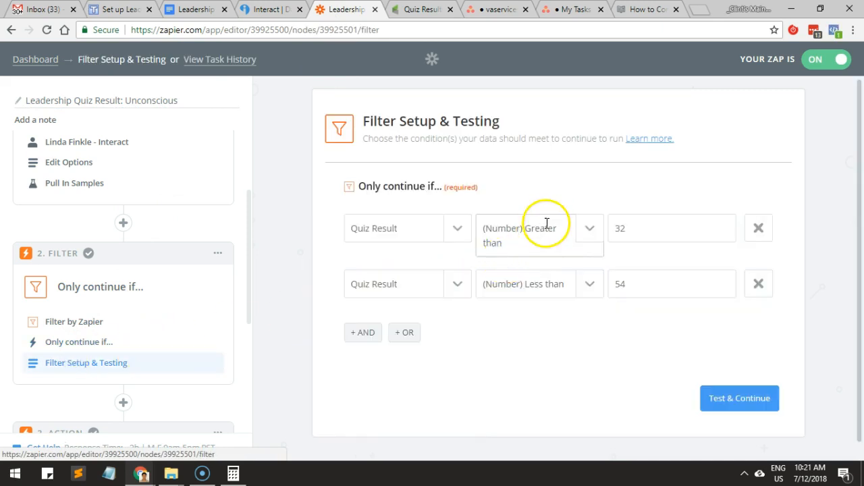
drag(635, 226, 593, 228)
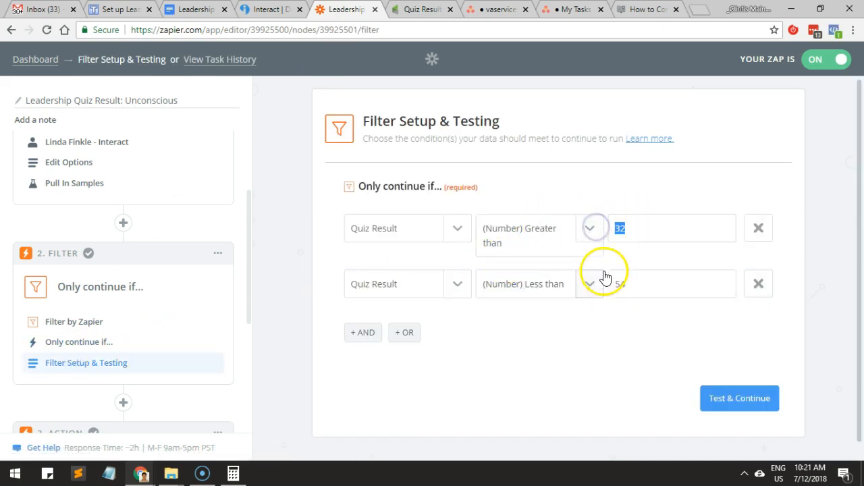
click(770, 234)
click(771, 234)
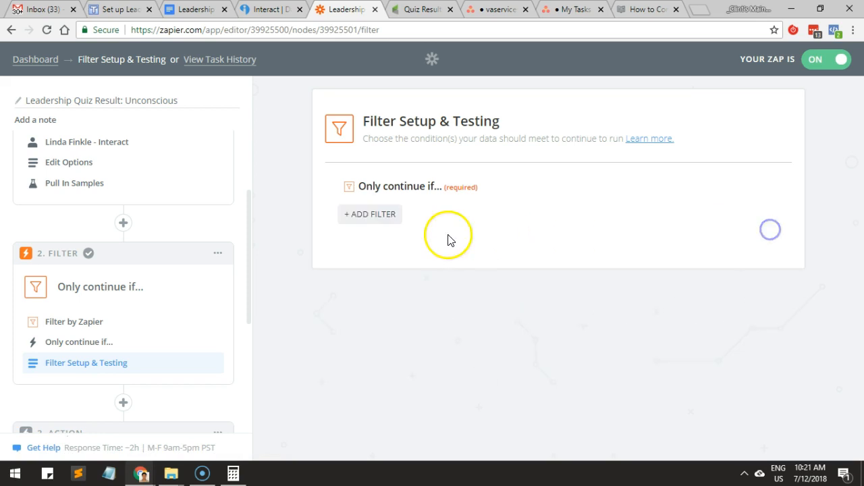
Add a filter condition that Quiz Result (Text) Contains "You are an Unconscious Leader" and test the filter.
click(368, 216)
click(395, 233)
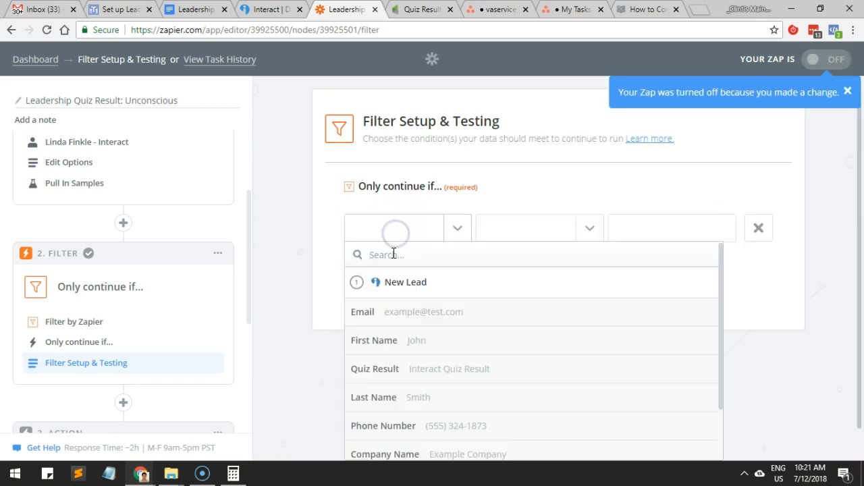
text(q)
click(387, 316)
click(534, 234)
click(517, 281)
click(628, 228)
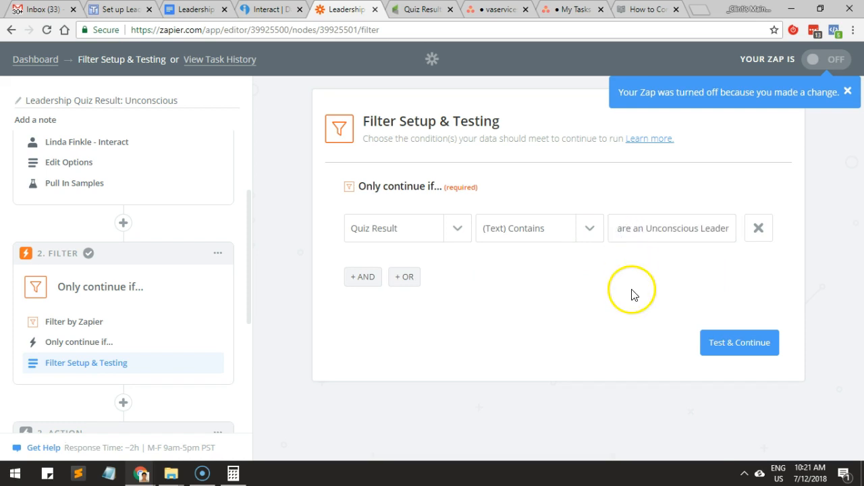
click(740, 341)
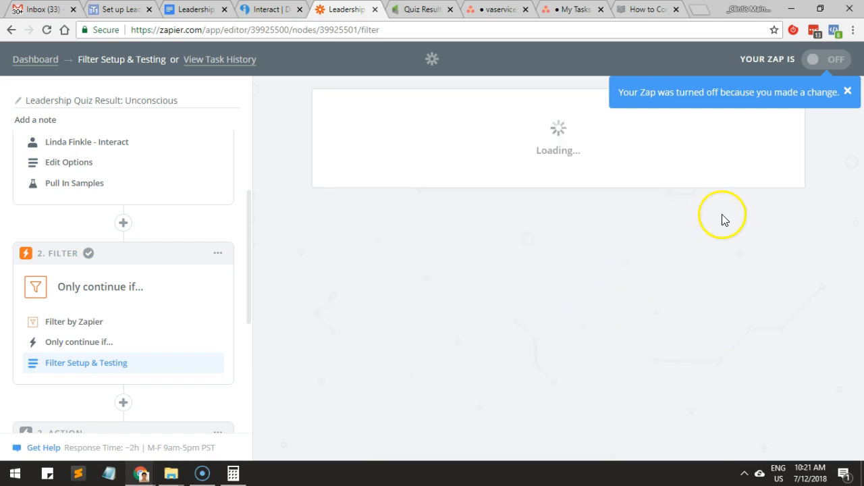
Finish the Unconscious zap from its Infusionsoft test step without sending a test, and turn the zap on.
scroll(108, 368, down, 3)
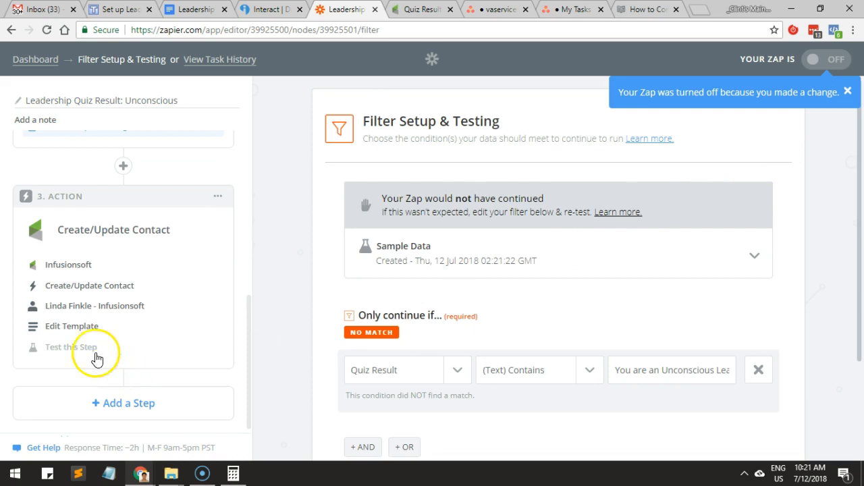
click(69, 346)
scroll(502, 276, down, 5)
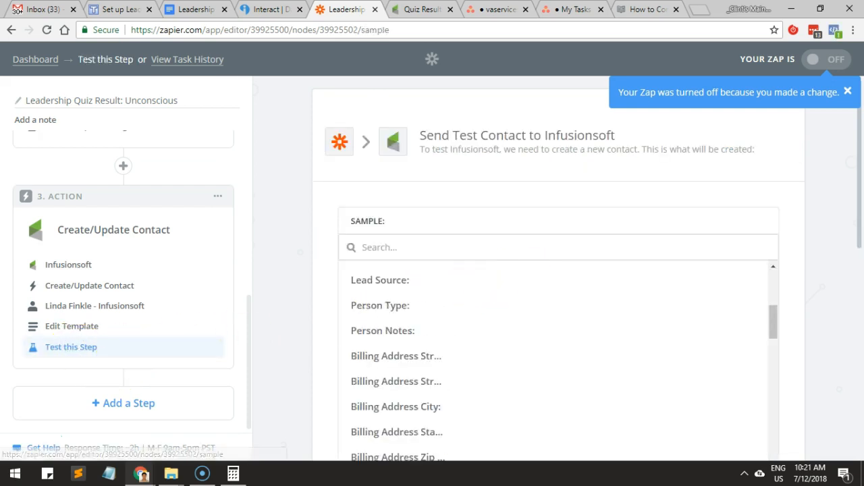
scroll(823, 405, down, 5)
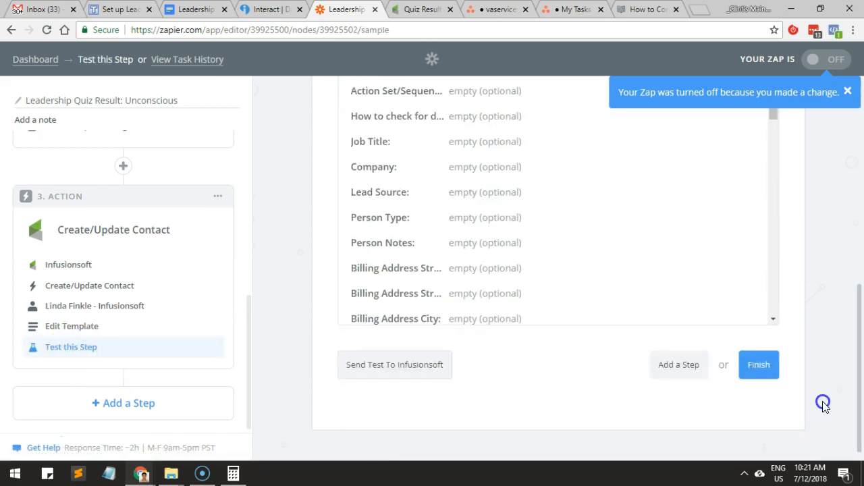
click(761, 361)
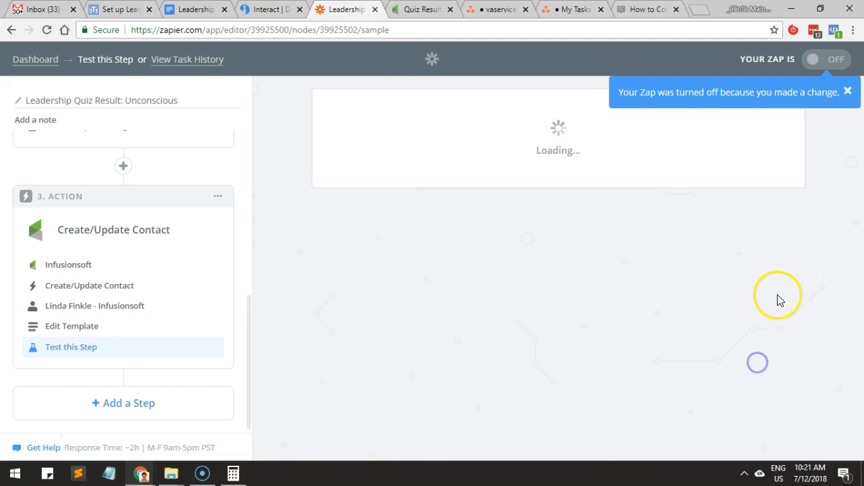
click(845, 94)
click(591, 256)
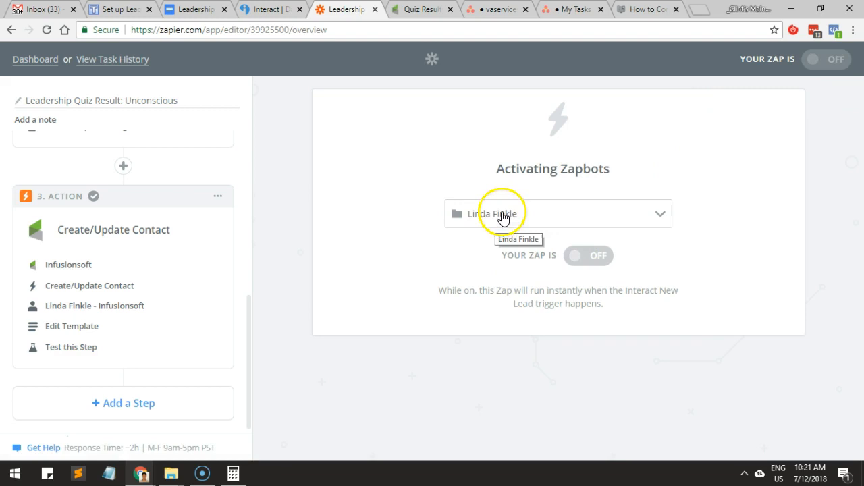
drag(863, 95, 482, 58)
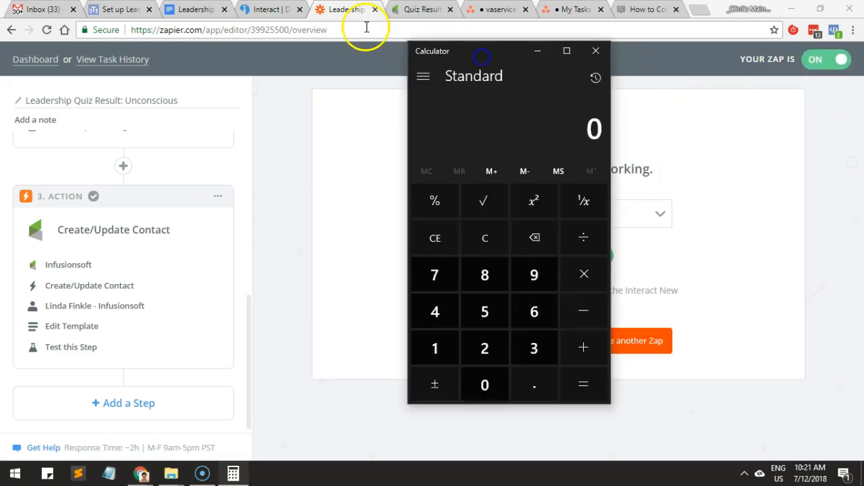
Switch to the Interact quiz builder and check the answer scores of the question about ill-defined company culture.
click(269, 12)
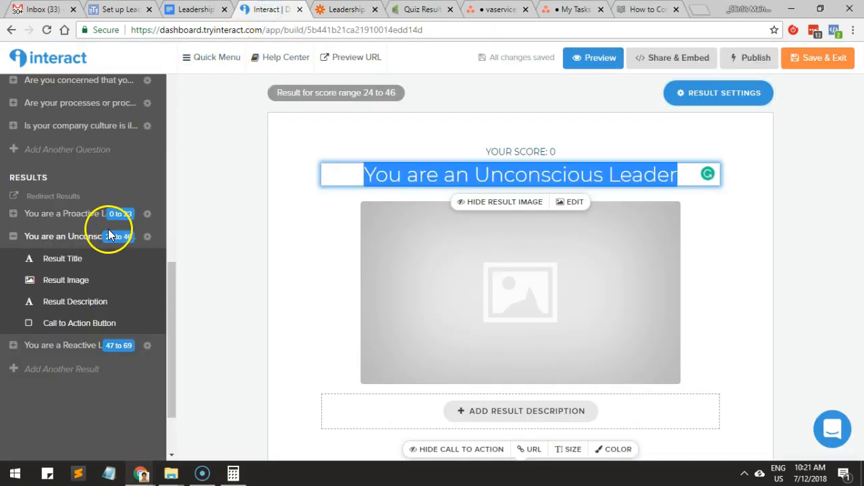
scroll(81, 216, up, 2)
click(79, 192)
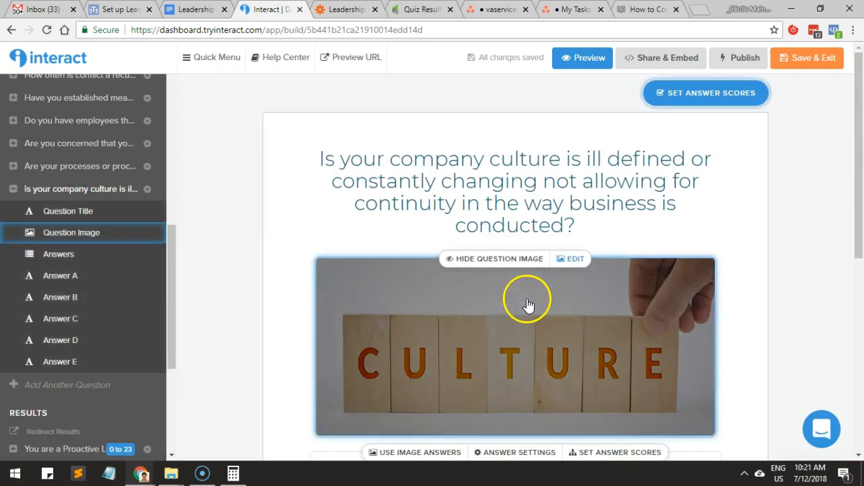
scroll(528, 305, down, 2)
click(611, 321)
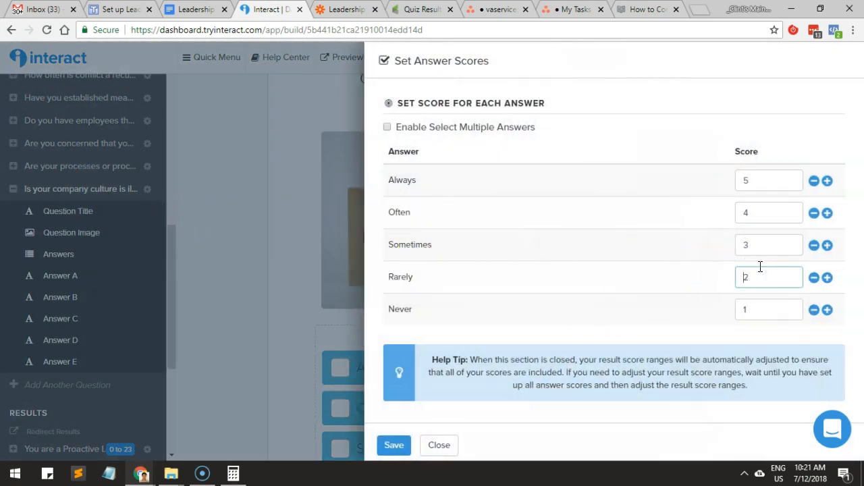
click(772, 239)
click(234, 172)
Check the answer scores of the questions about incomplete processes or procedures and about building bench strength.
click(71, 167)
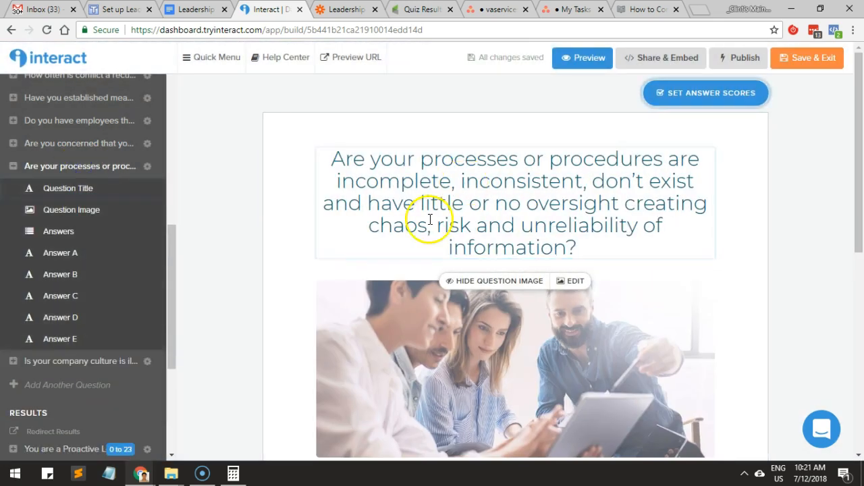
scroll(429, 219, down, 4)
click(630, 232)
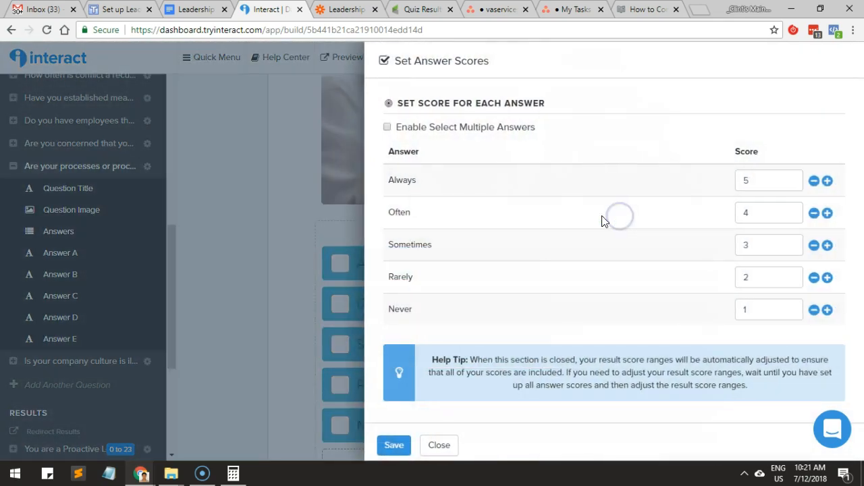
click(194, 213)
click(96, 143)
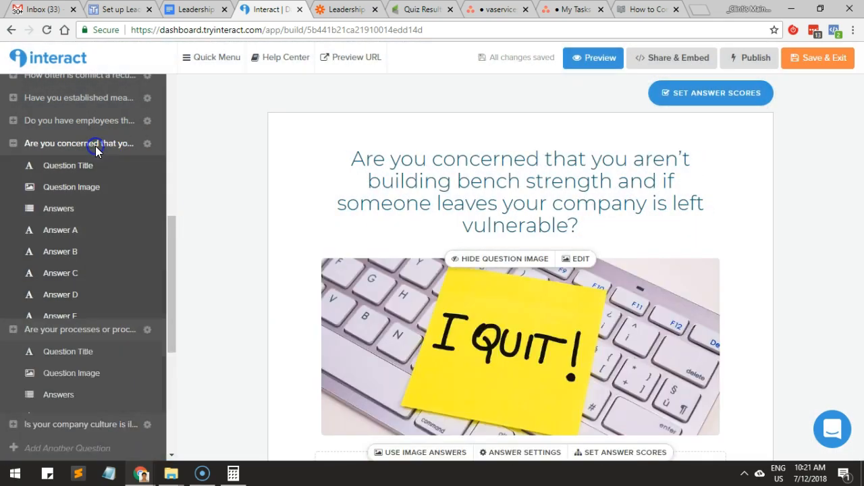
scroll(560, 273, down, 3)
click(601, 265)
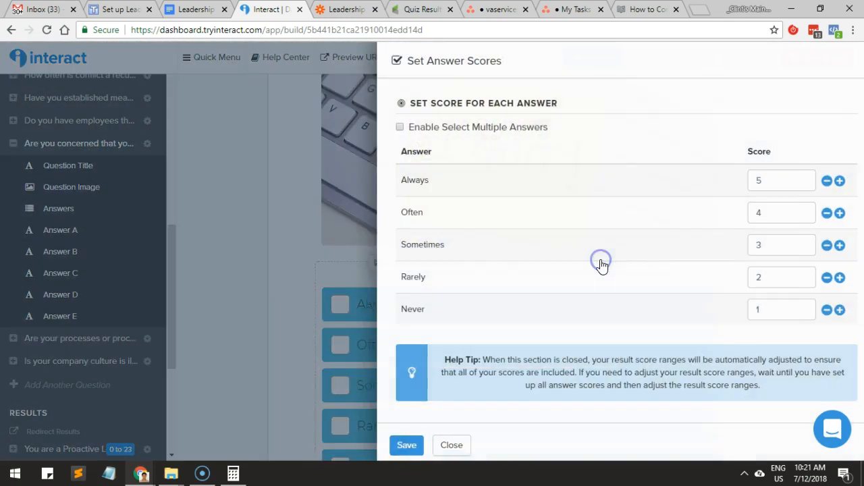
click(191, 222)
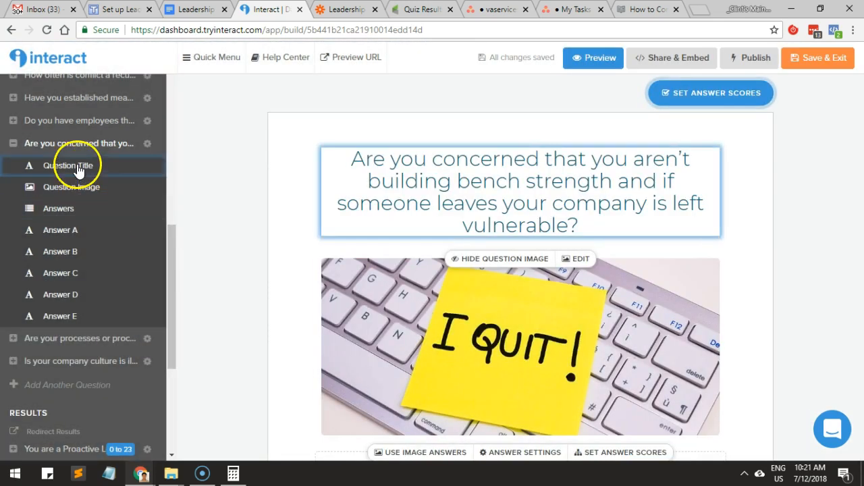
Check the answer scores of the questions about underperforming employees and about making it up as you go along.
click(92, 120)
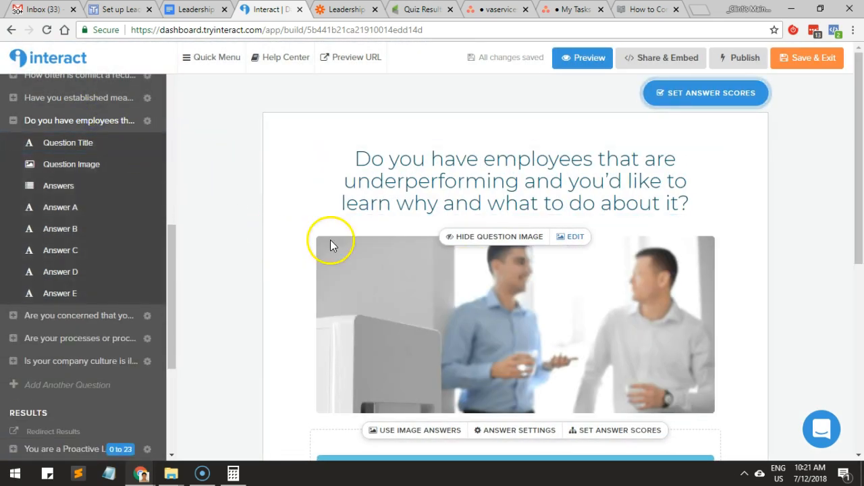
scroll(330, 244, down, 2)
click(599, 314)
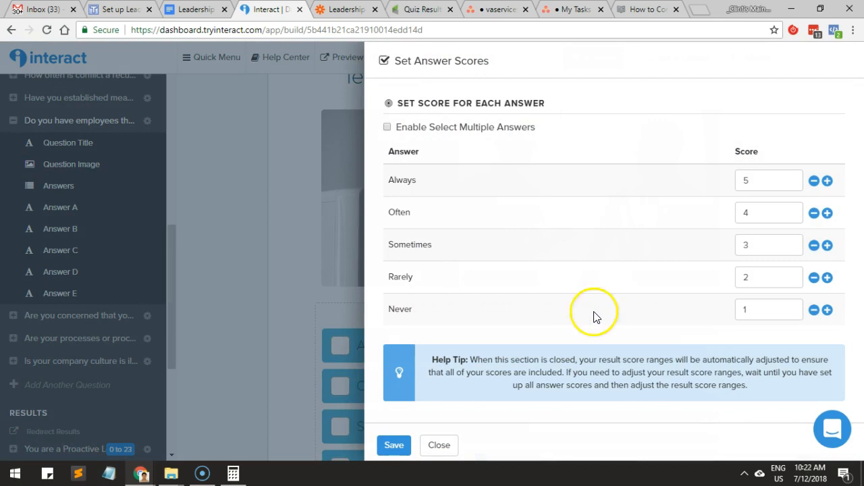
click(172, 198)
scroll(131, 135, up, 3)
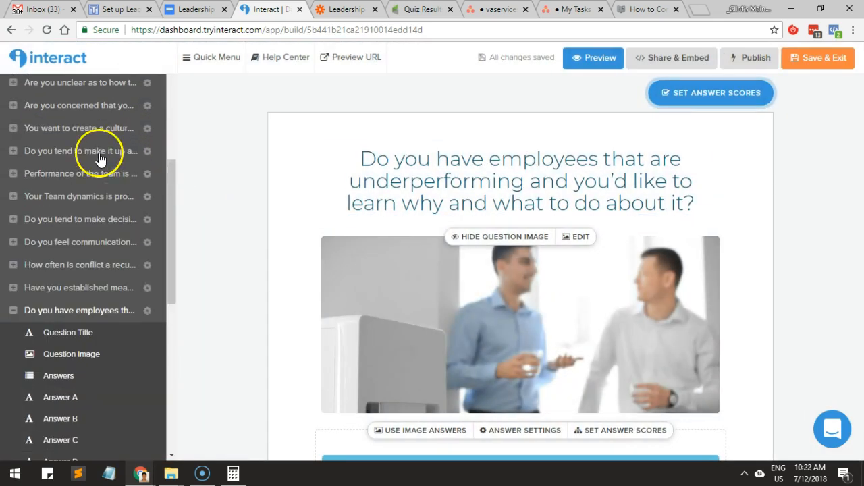
click(88, 154)
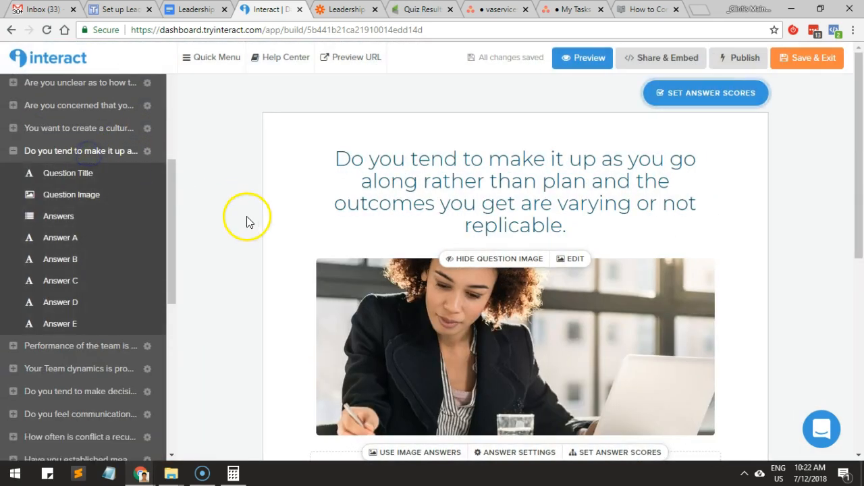
scroll(247, 218, down, 3)
click(622, 324)
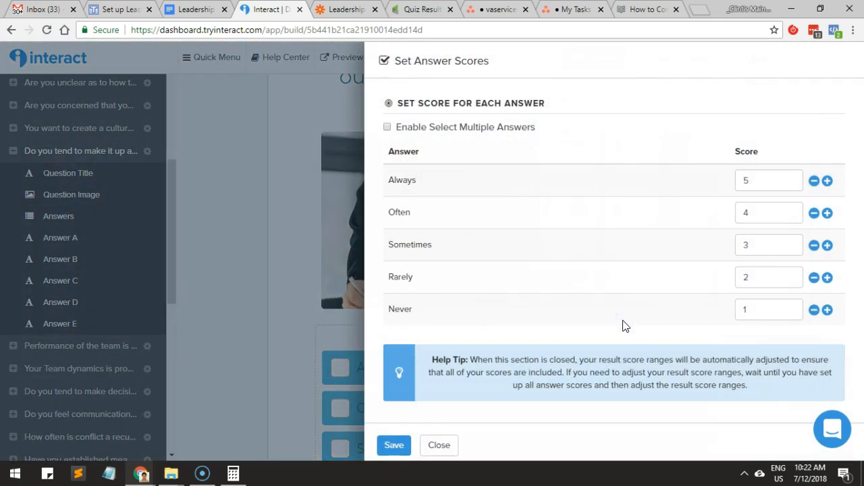
click(337, 239)
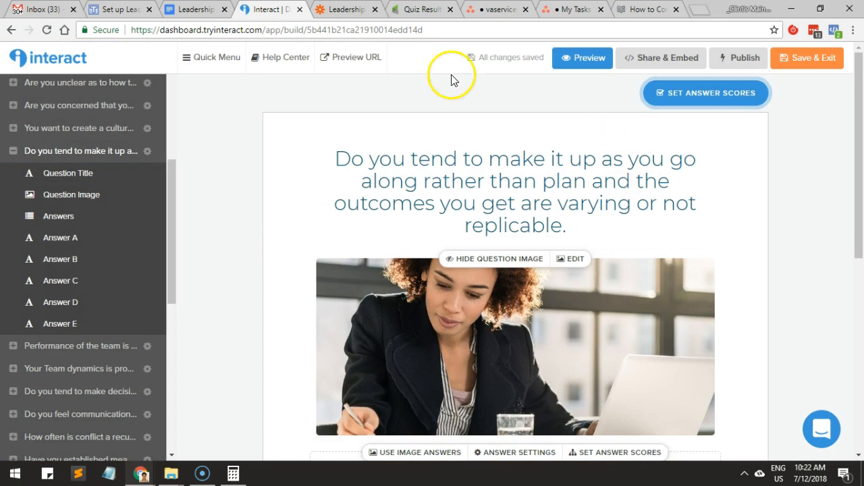
Switch to the incognito browser window with the live quiz, reload the quiz from its URL, and maximize the window.
mouse_move(151, 478)
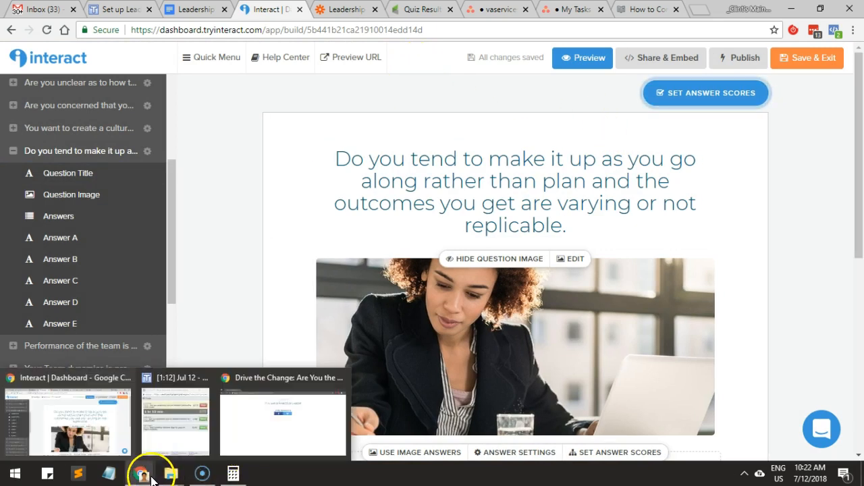
click(269, 433)
double_click(724, 15)
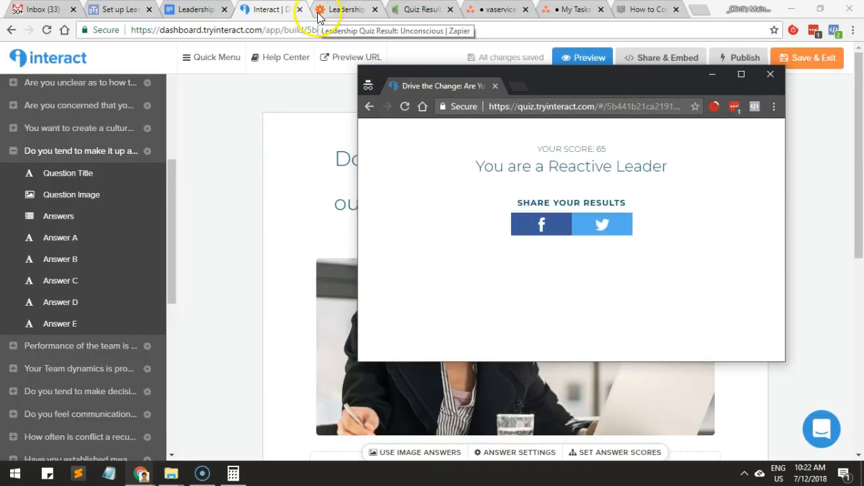
click(323, 11)
key(alt+Tab)
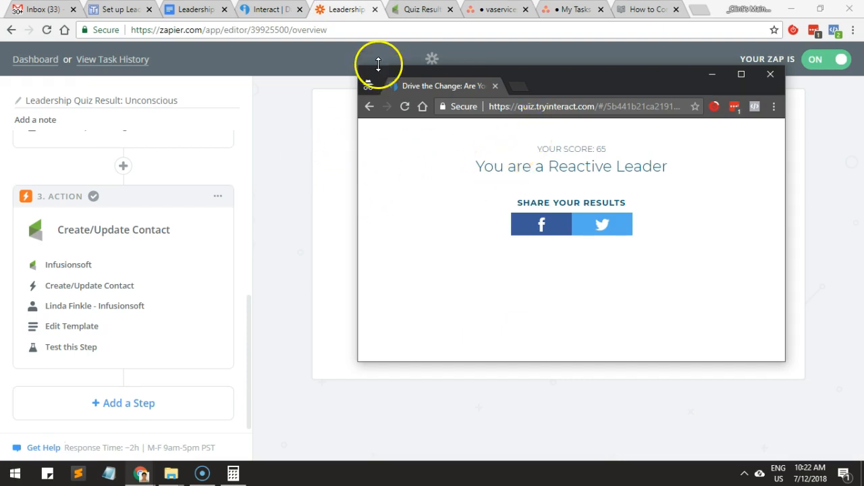
click(543, 108)
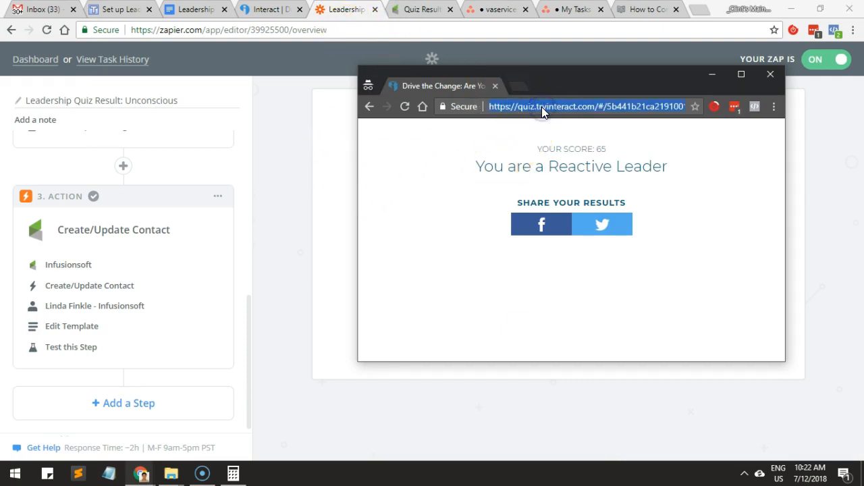
key(Return)
click(742, 75)
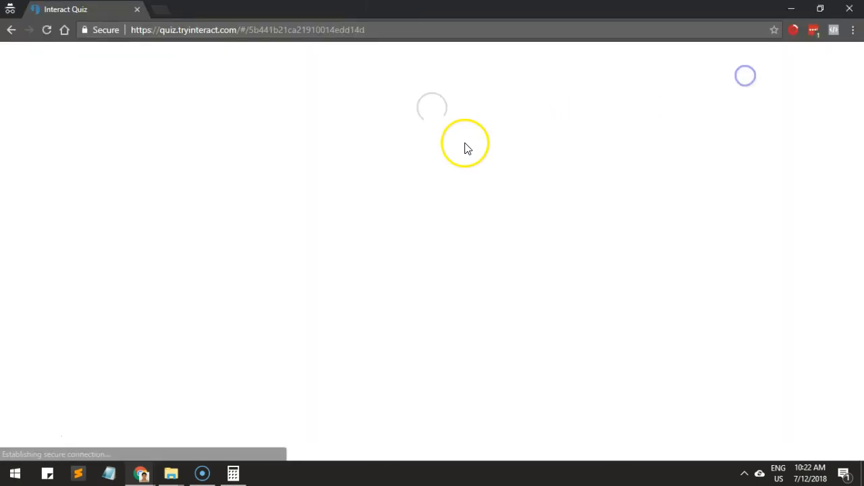
Start the leadership quiz and answer Never to all 14 questions.
scroll(439, 268, down, 2)
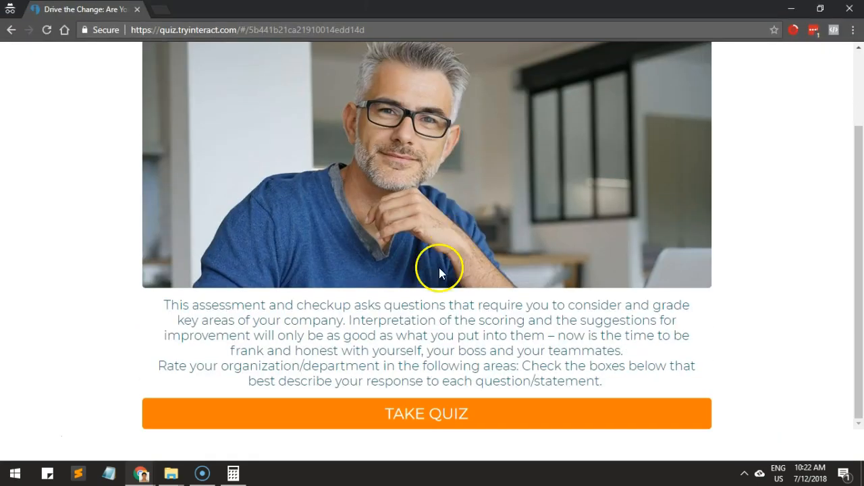
click(386, 410)
scroll(401, 248, down, 3)
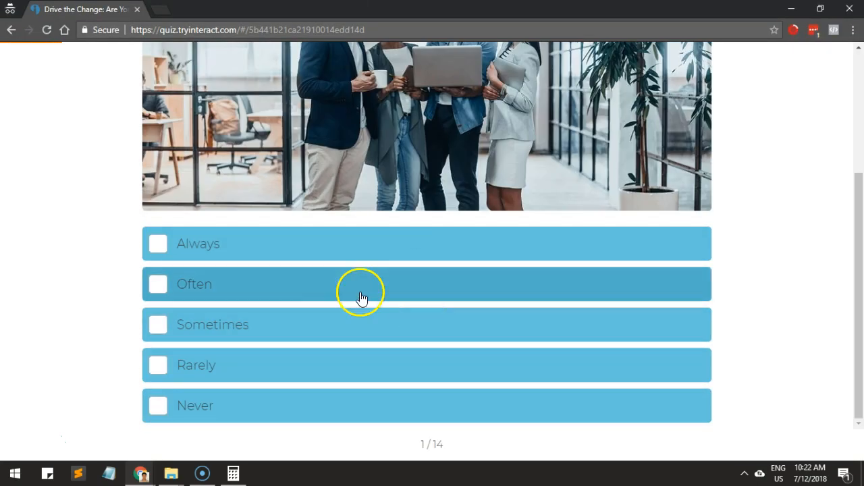
click(327, 406)
scroll(325, 405, down, 3)
click(323, 407)
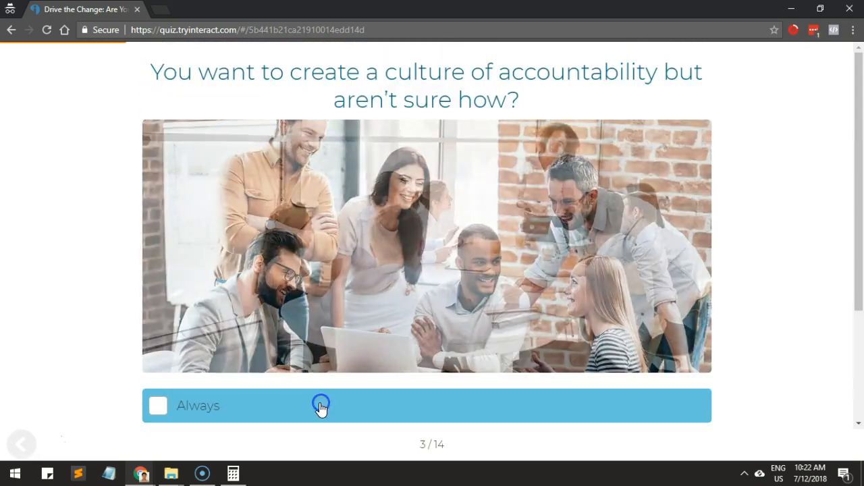
scroll(320, 405, down, 3)
click(320, 406)
scroll(318, 406, down, 3)
click(319, 407)
scroll(317, 405, down, 3)
click(315, 405)
scroll(315, 405, down, 3)
click(313, 404)
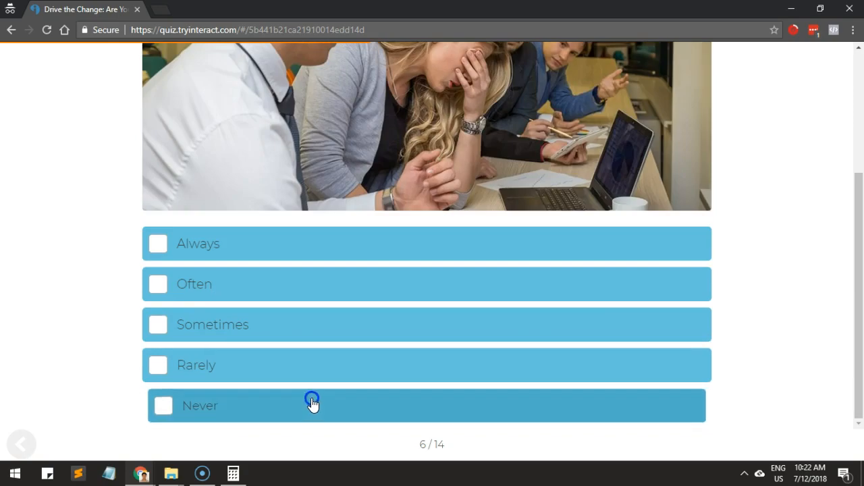
scroll(289, 413, down, 3)
click(287, 411)
scroll(286, 414, down, 3)
click(286, 415)
scroll(286, 413, down, 3)
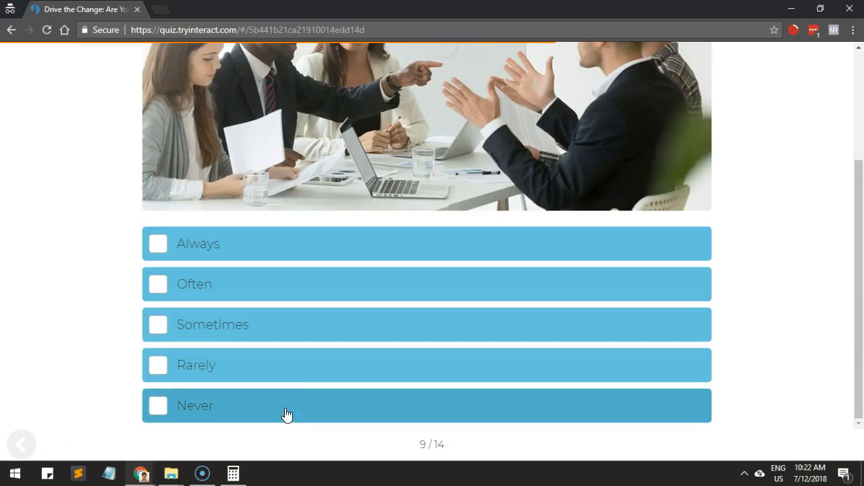
click(286, 412)
scroll(284, 413, down, 3)
click(285, 407)
scroll(284, 408, down, 3)
click(281, 410)
scroll(281, 409, down, 3)
click(282, 409)
scroll(280, 408, down, 3)
click(280, 407)
scroll(280, 408, down, 3)
click(280, 408)
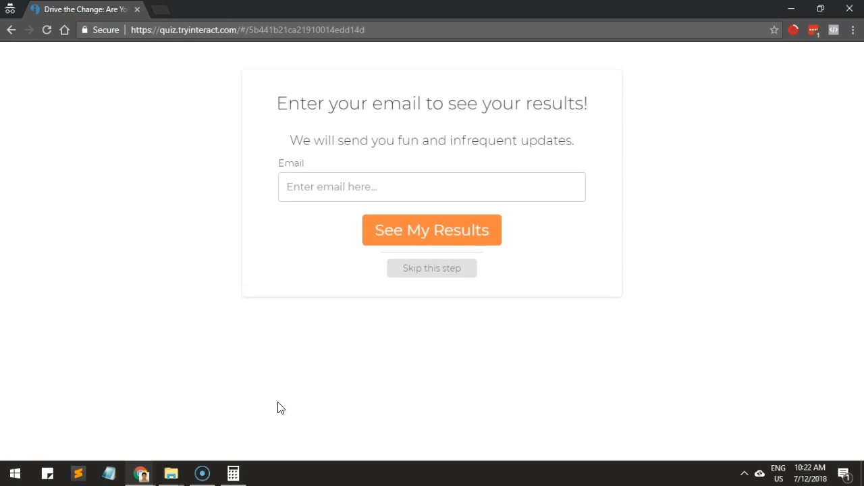
Enter the test lead's email address, submit it to see the results, and highlight "Proactive" in the result title.
click(348, 190)
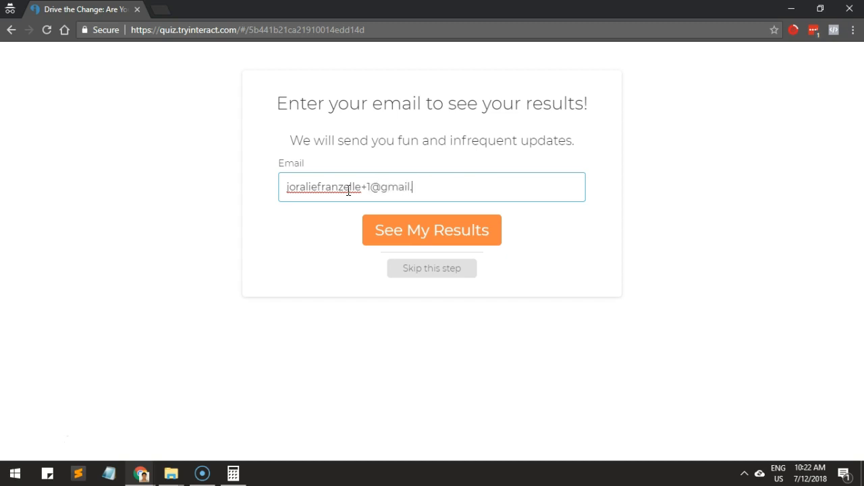
click(414, 227)
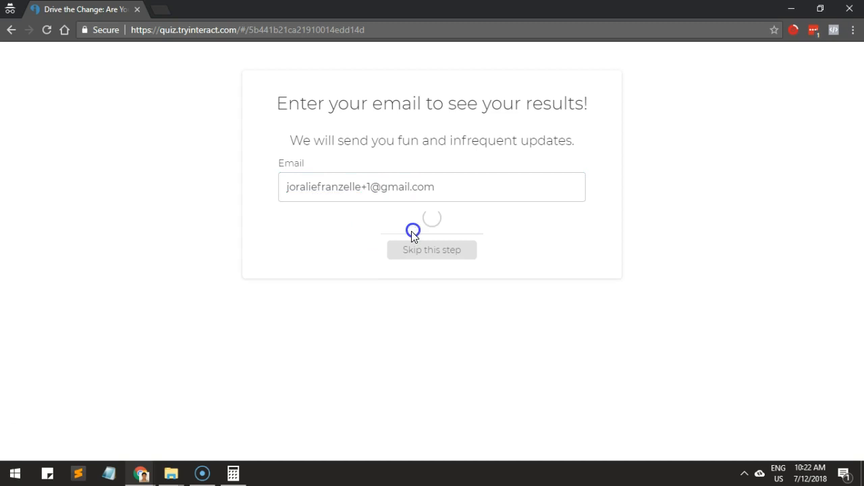
click(475, 233)
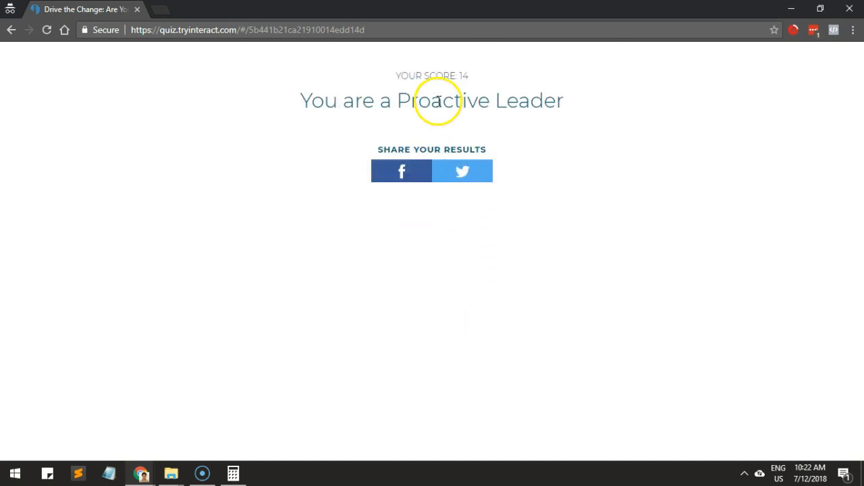
drag(401, 101, 500, 99)
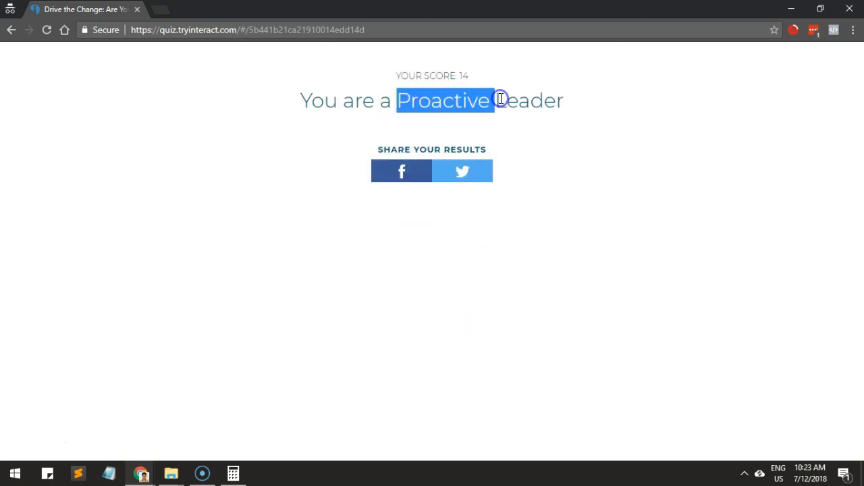
Return to the main browser window and check the score ranges for each leader type in the Leadership Quiz document.
key(alt+Tab)
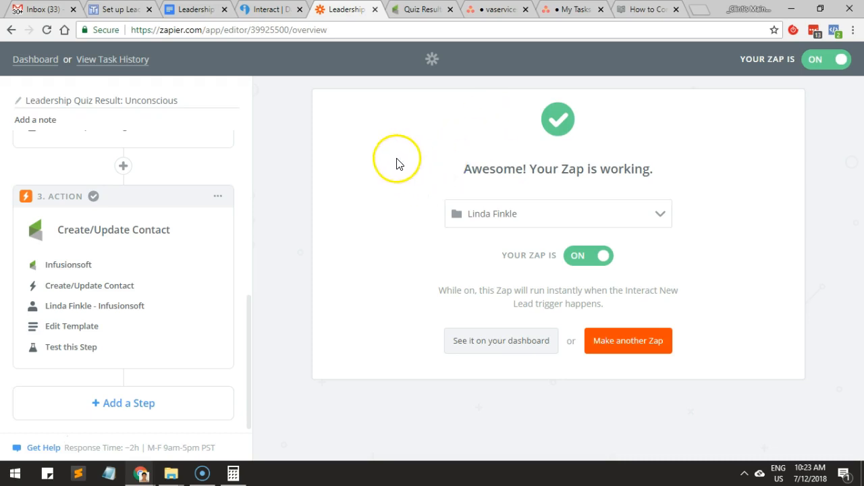
click(263, 9)
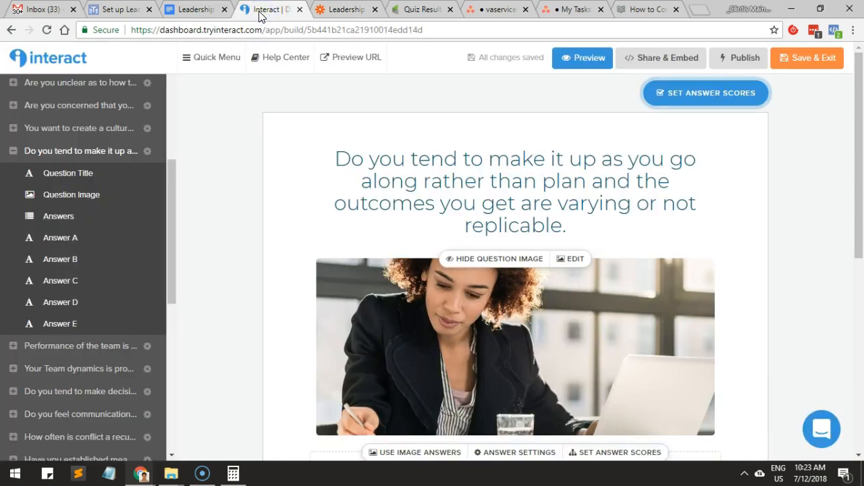
click(120, 10)
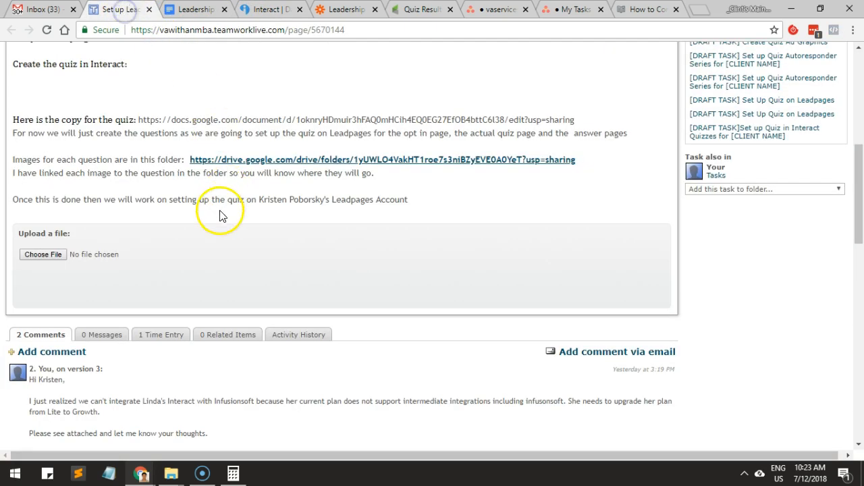
click(192, 14)
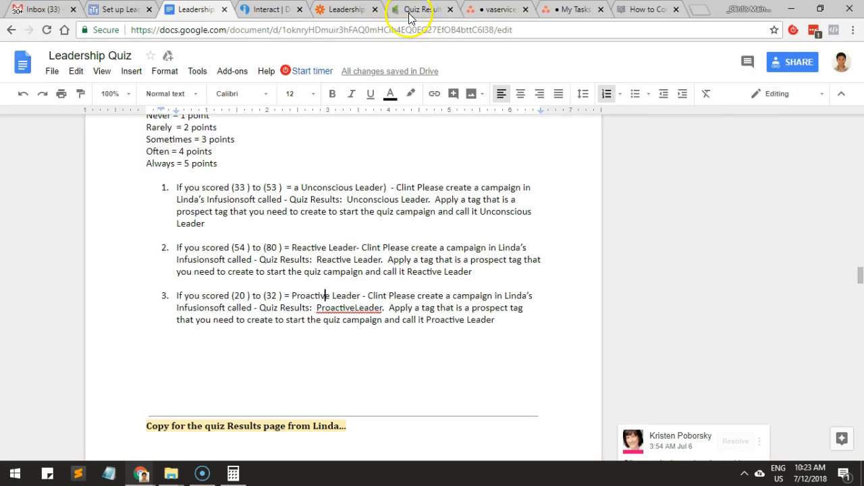
Switch to Zapier and open the task history of the "Leadership Quiz Result: Unconscious" zap.
click(325, 14)
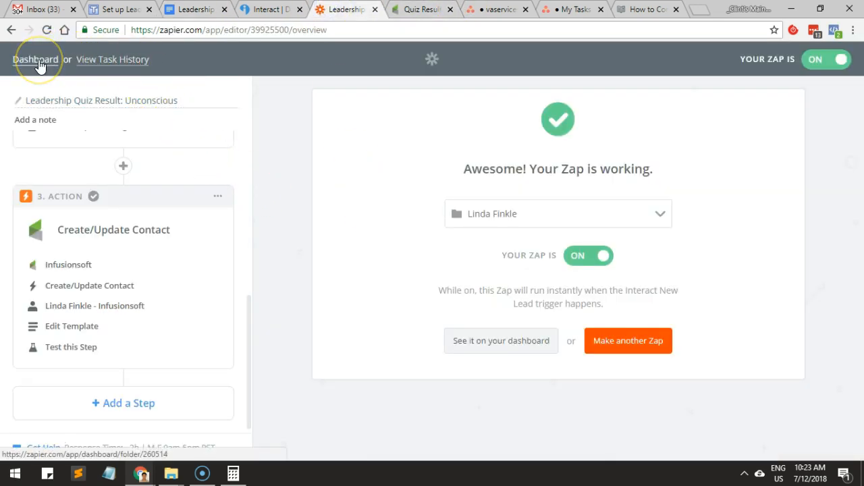
click(94, 59)
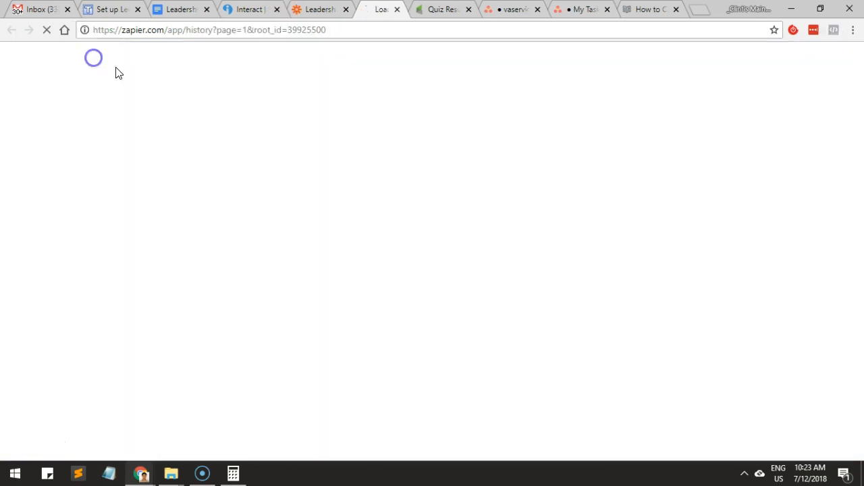
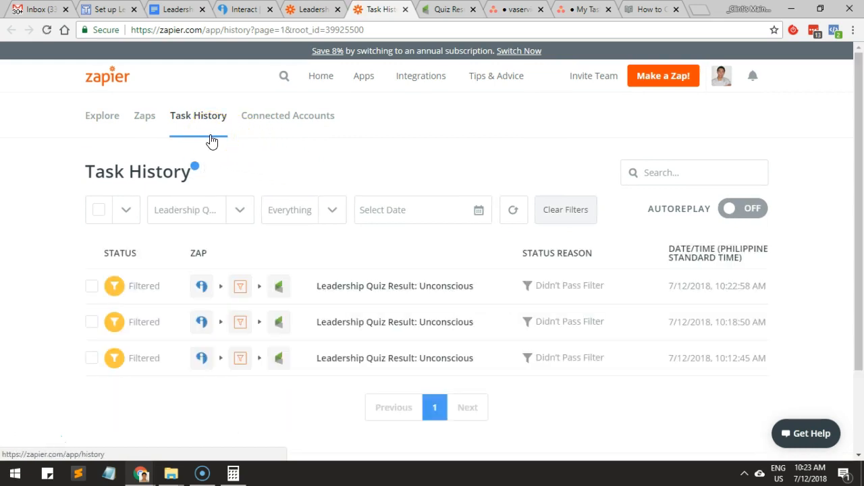
Show the task history for all Zaps and examine the successful Leadership Quiz Result: Proactive run down to the contact data sent to Infusionsoft.
click(231, 210)
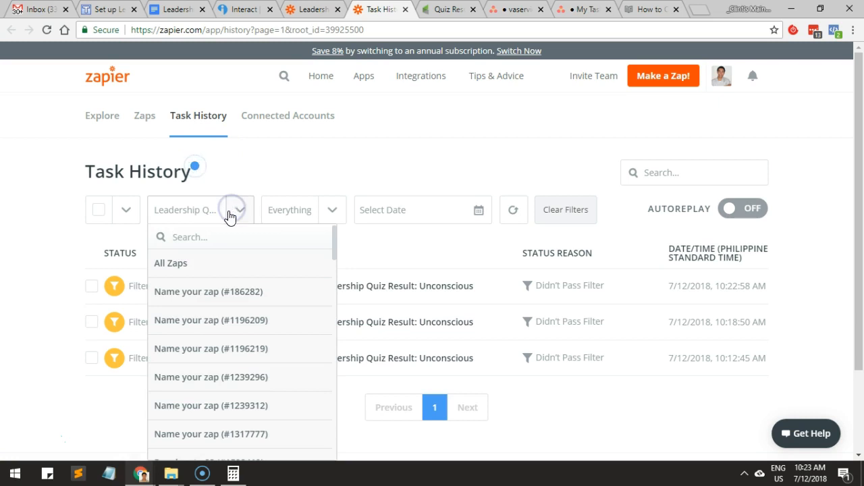
click(194, 260)
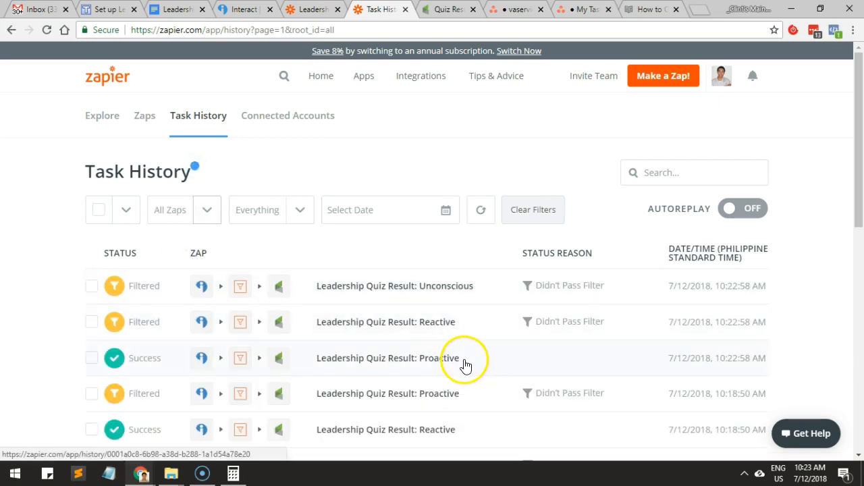
scroll(460, 361, down, 1)
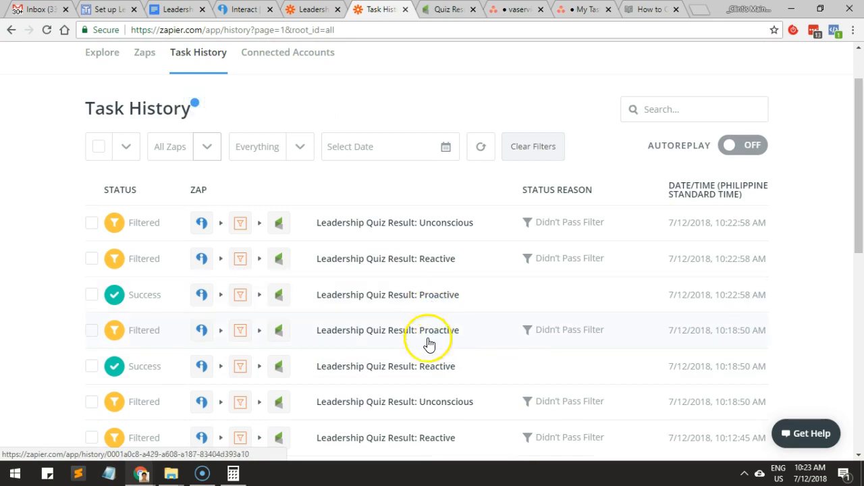
click(430, 305)
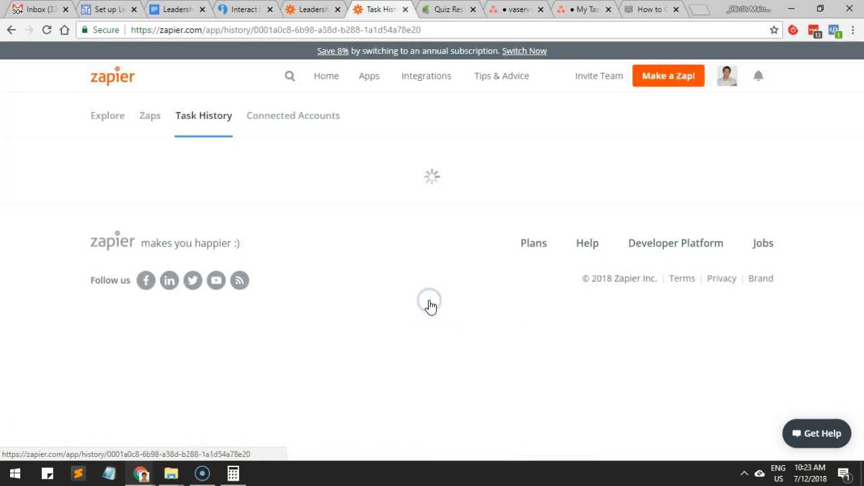
scroll(227, 333, down, 4)
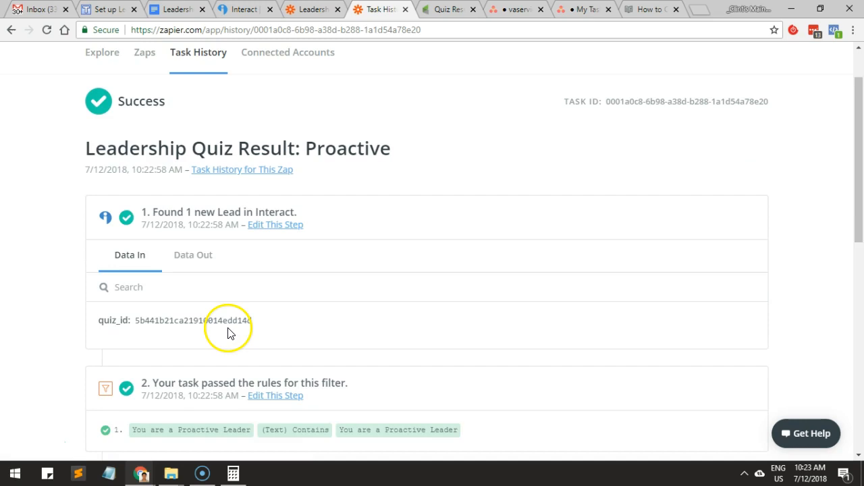
scroll(261, 316, down, 1)
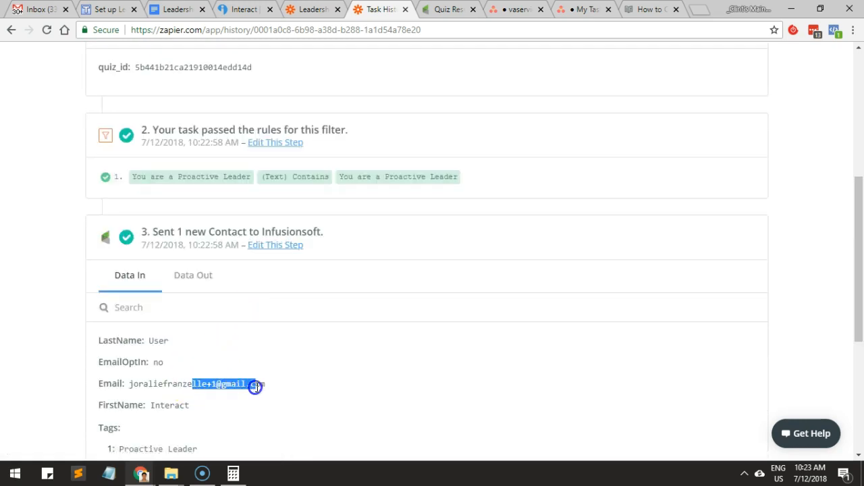
Switch to Infusionsoft, refresh the Leadership Quiz campaign report and compare the Proactive Leader goal with the quiz's result page.
click(449, 10)
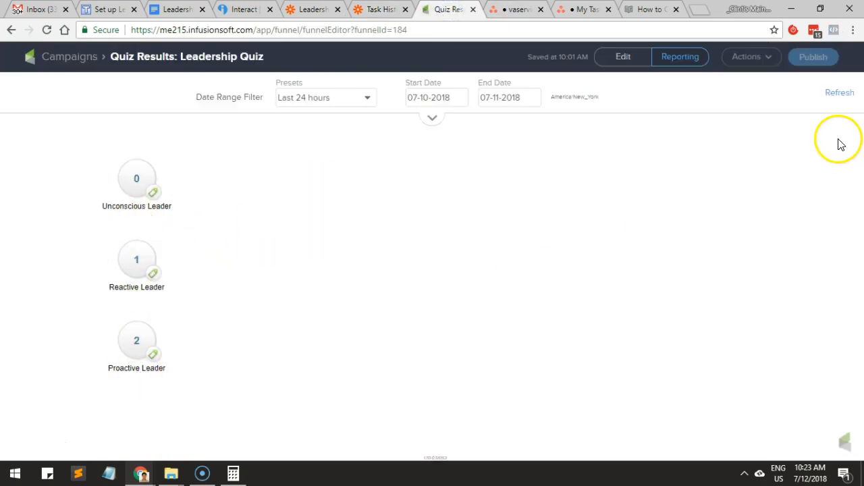
click(840, 95)
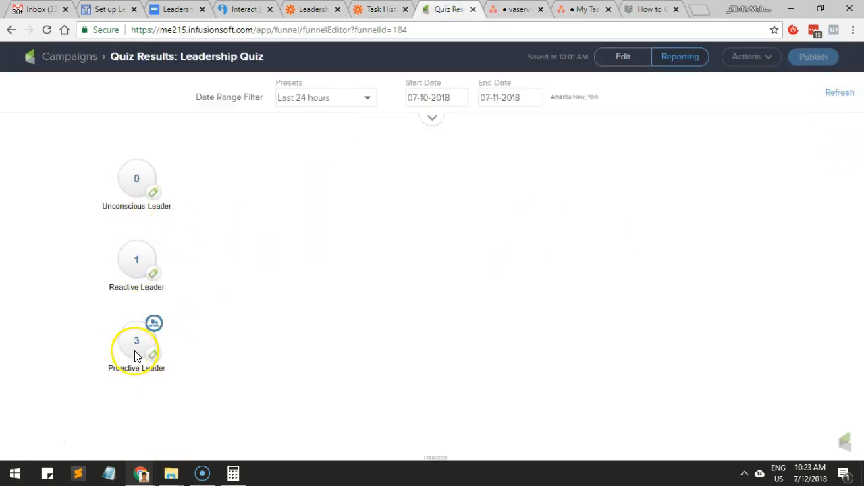
key(alt+Tab)
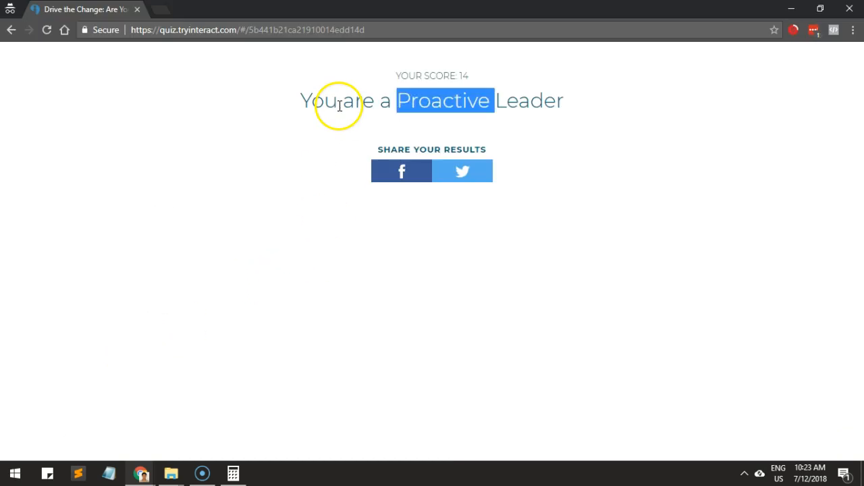
click(250, 127)
key(alt+Tab)
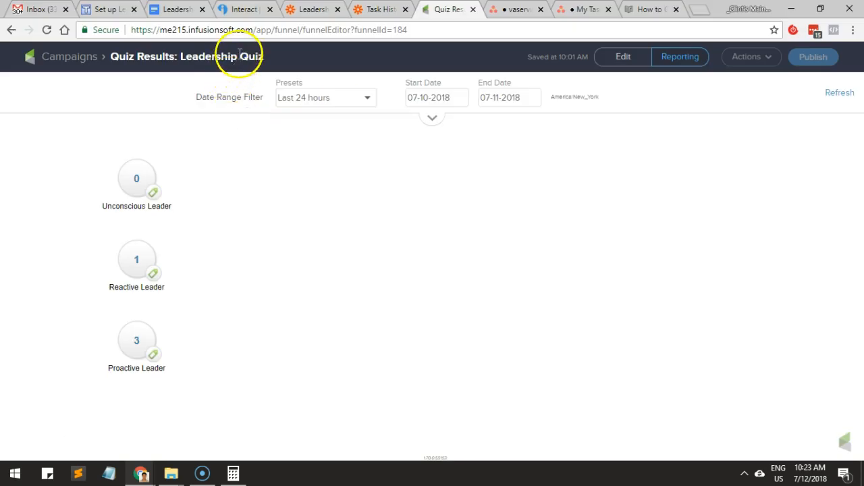
Look up the Unconscious Leader score range in the Leadership Quiz document and multiply 14 by 4 in Calculator.
click(170, 11)
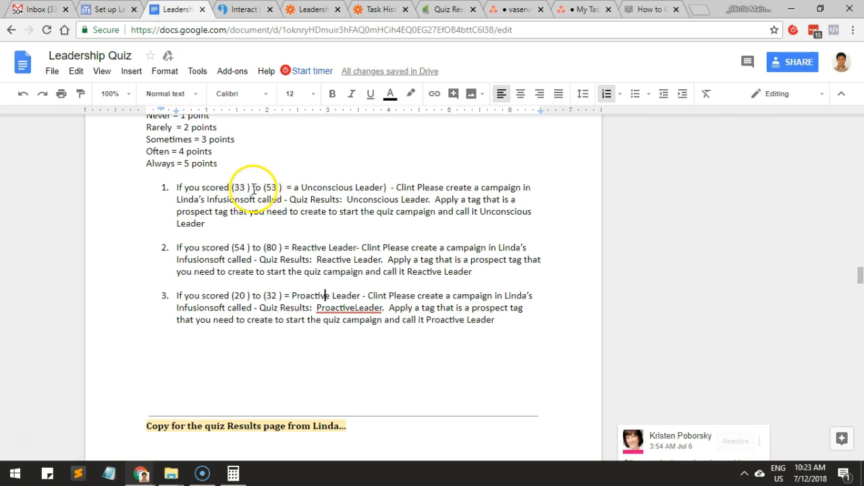
double_click(239, 187)
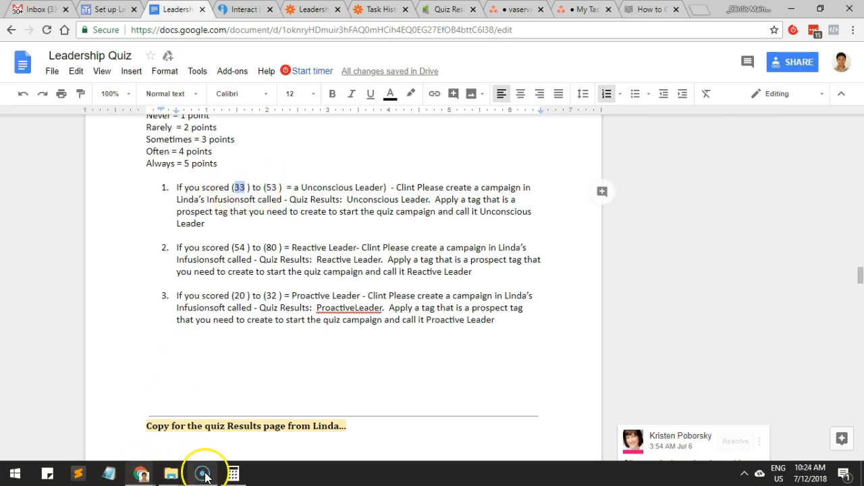
click(233, 472)
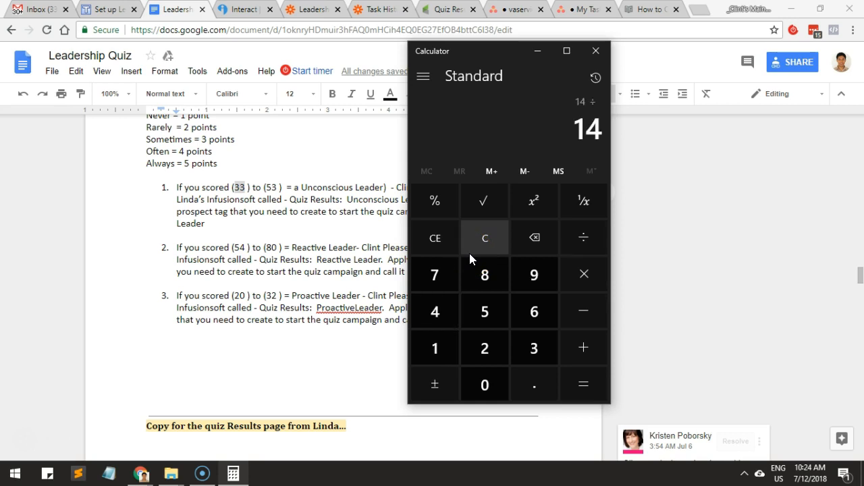
text(14/*4)
key(Return)
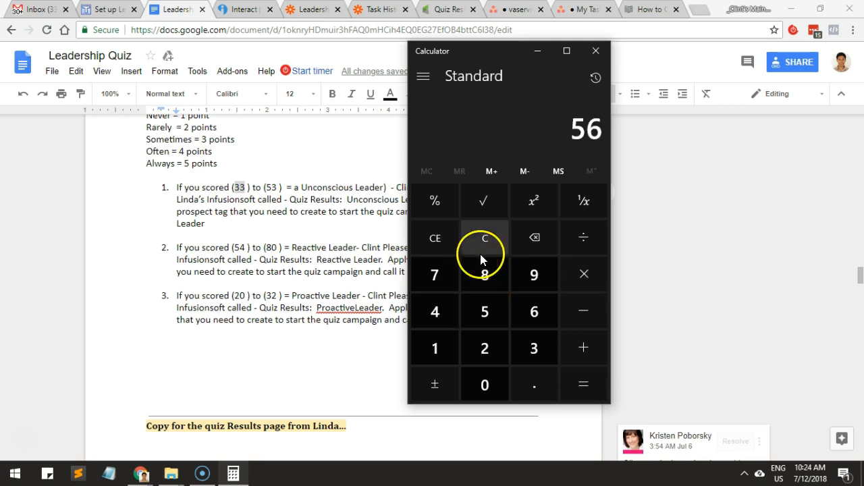
Multiply 14 by 3 in Calculator and compare the product with the Unconscious Leader range in the document.
click(480, 253)
text(14)
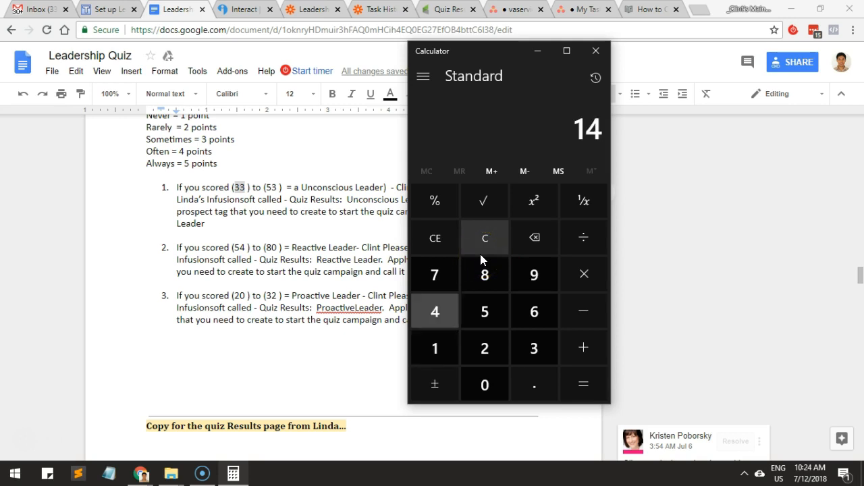
text(3)
key(Return)
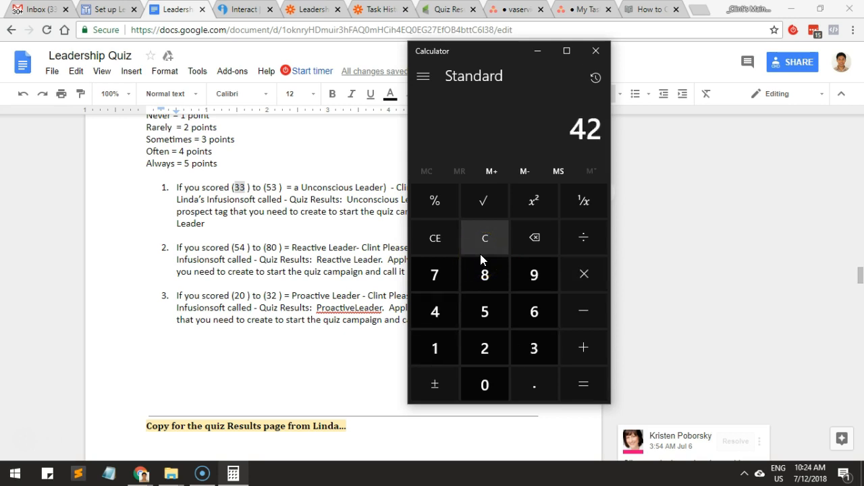
click(388, 251)
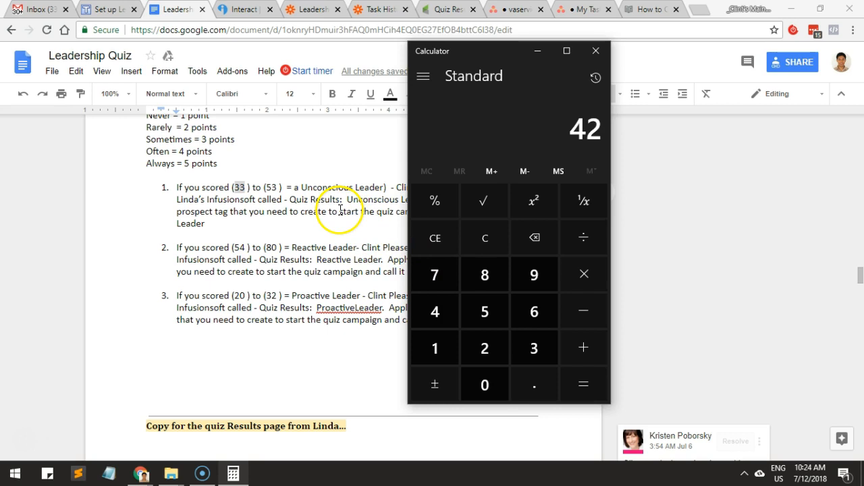
key(alt+Tab)
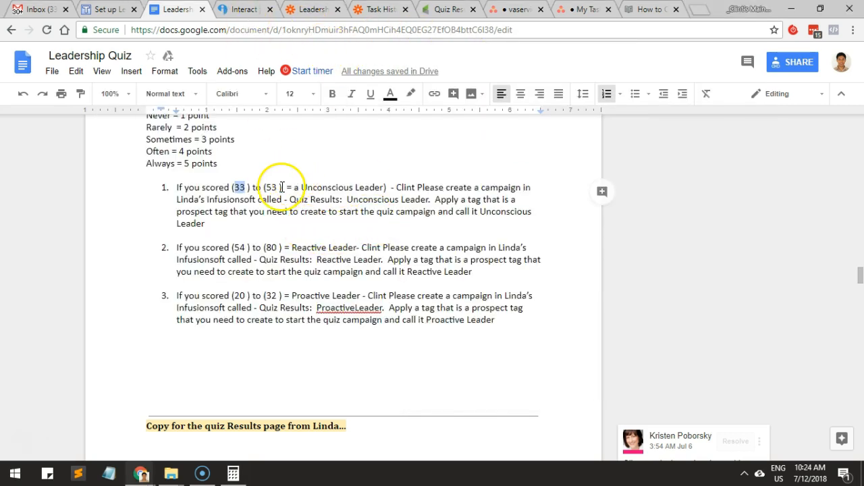
key(alt+Tab)
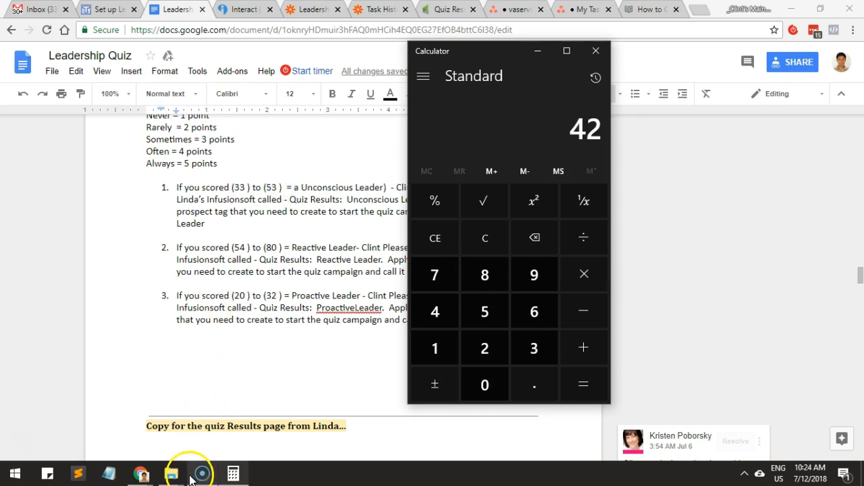
Switch to the incognito quiz window, reload the leadership quiz and start a new attempt.
mouse_move(141, 473)
click(260, 398)
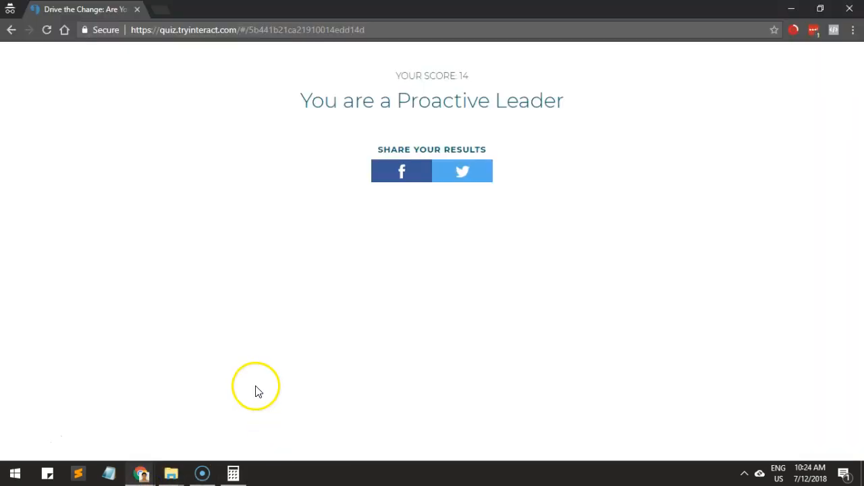
key(F5)
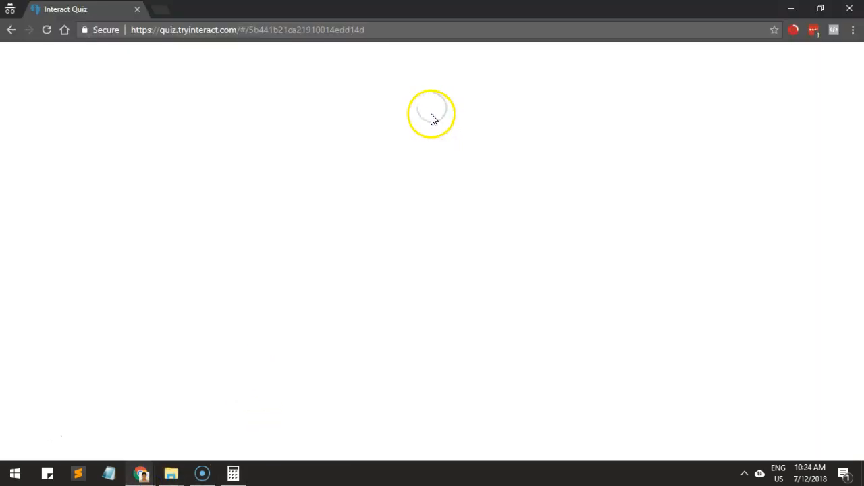
scroll(466, 192, down, 3)
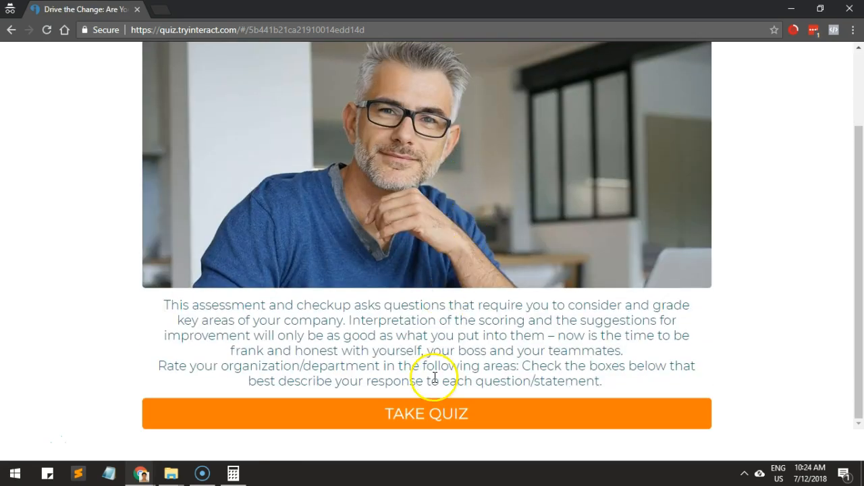
click(432, 410)
Answer all 14 quiz questions with Sometimes.
scroll(428, 357, down, 2)
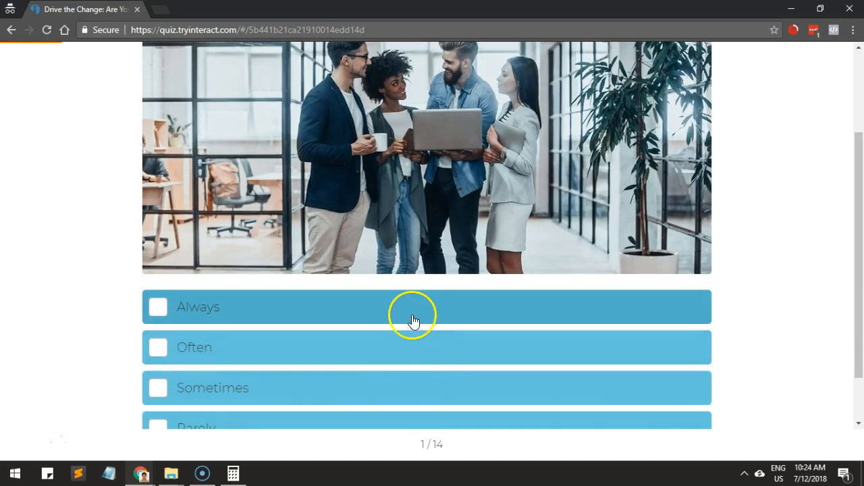
scroll(380, 375, down, 1)
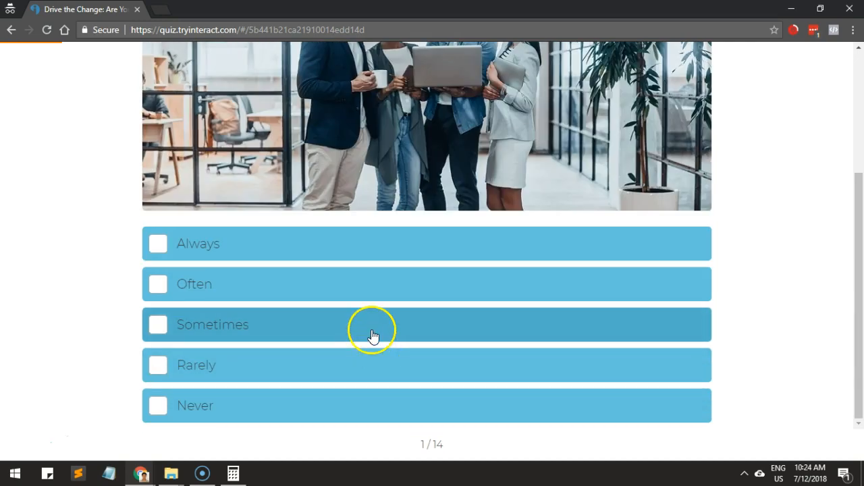
click(372, 335)
scroll(371, 331, down, 3)
click(372, 331)
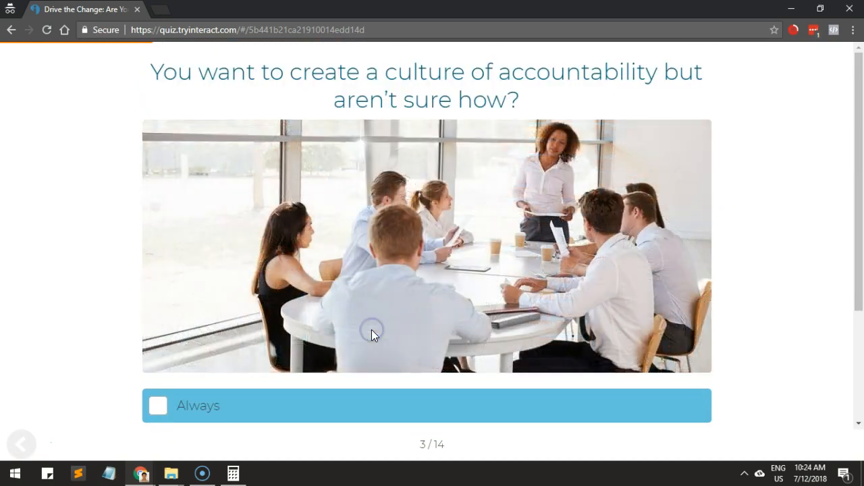
scroll(372, 331, down, 2)
click(371, 335)
scroll(372, 332, down, 3)
click(372, 331)
scroll(372, 332, down, 3)
click(372, 332)
scroll(370, 330, down, 3)
click(353, 384)
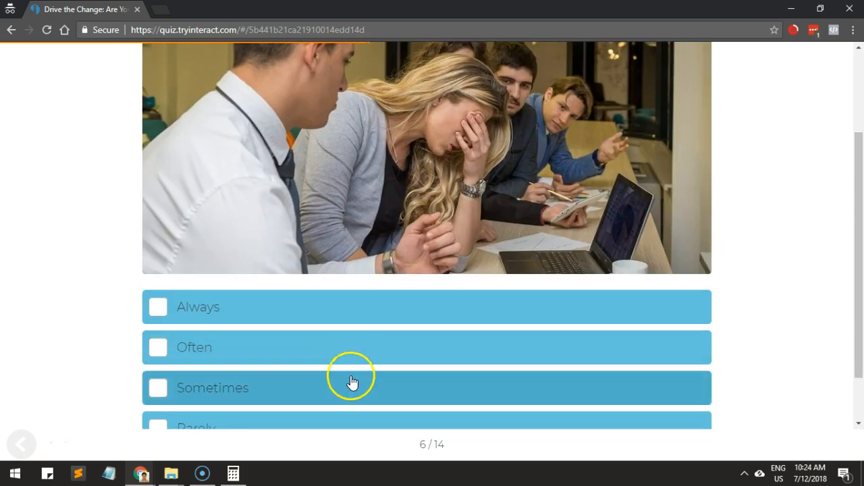
scroll(341, 397, down, 3)
click(344, 362)
scroll(344, 348, down, 3)
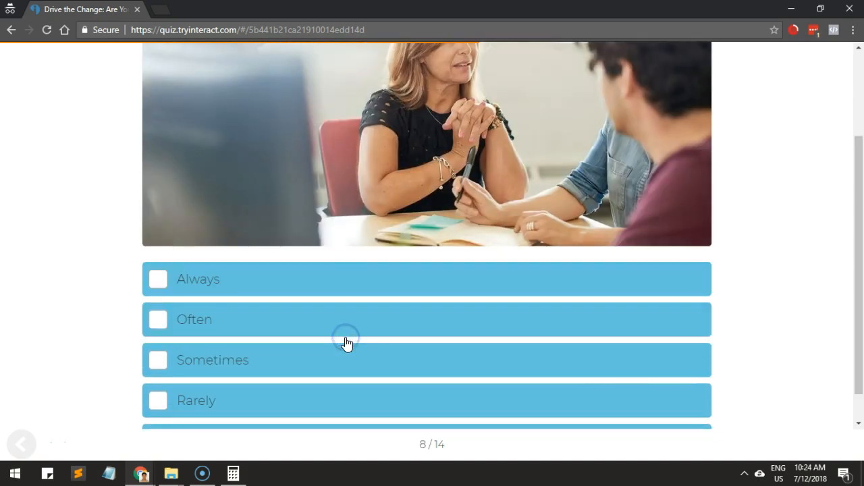
click(345, 350)
scroll(345, 352, down, 3)
click(344, 349)
scroll(338, 367, down, 3)
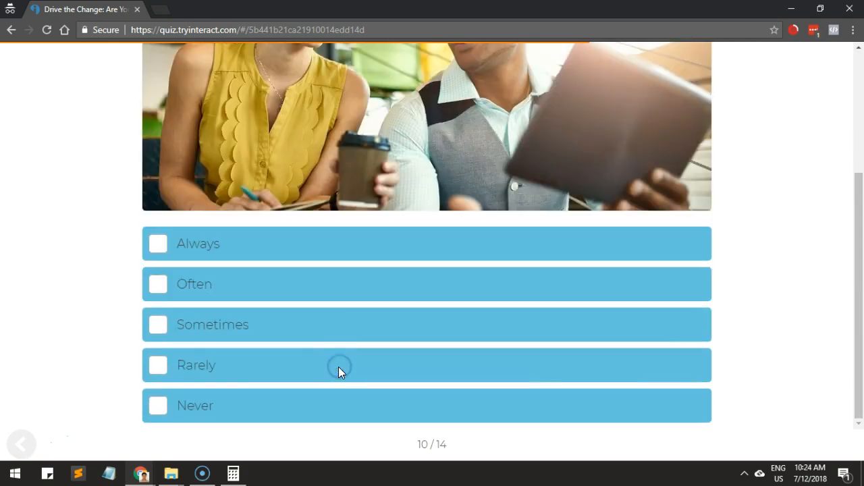
click(341, 343)
scroll(341, 337, down, 3)
click(342, 339)
scroll(342, 341, down, 3)
click(343, 340)
scroll(340, 338, down, 3)
click(341, 341)
scroll(343, 334, down, 3)
click(342, 336)
Submit a test e-mail address to see the quiz results, compare the score with Calculator and close Calculator.
click(388, 180)
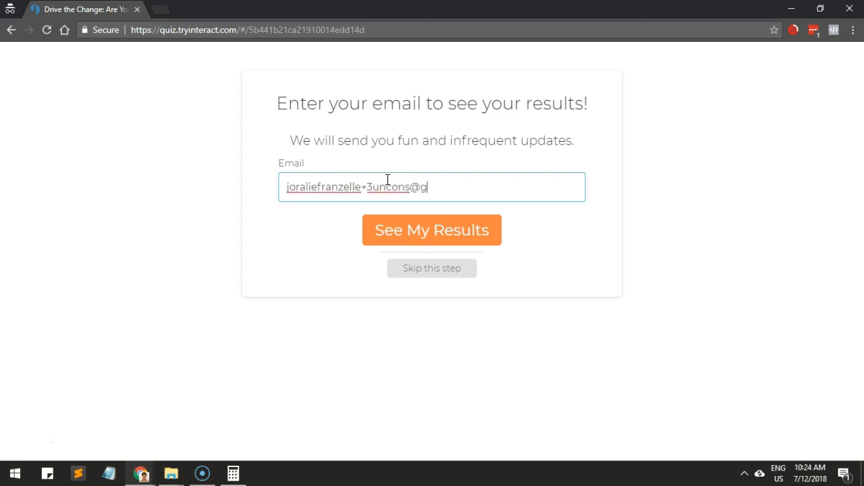
click(382, 229)
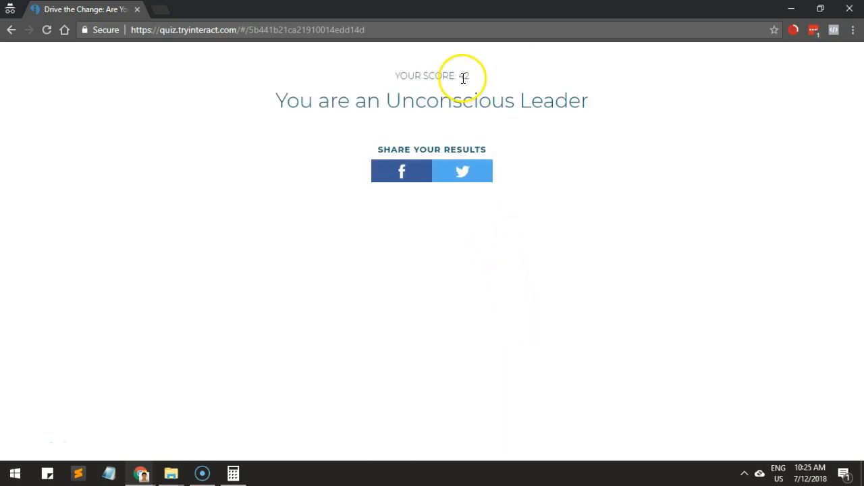
key(alt+Tab)
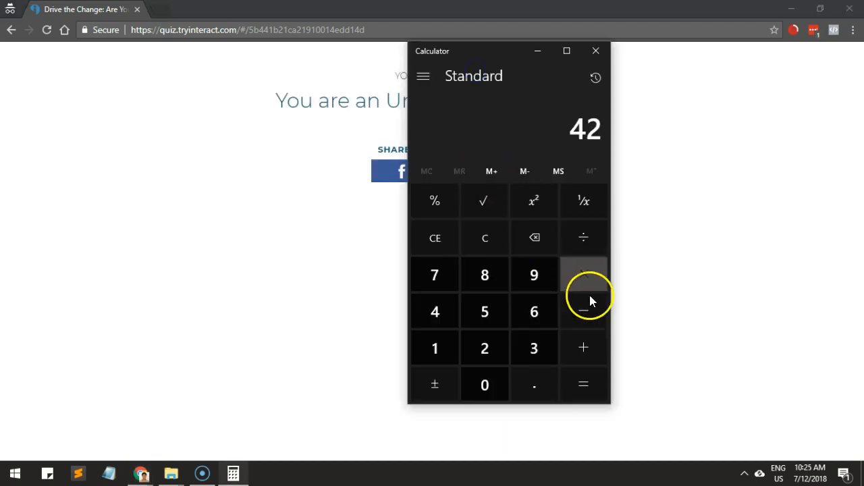
click(601, 57)
Minimize the quiz window and return to Zapier's full task history to check the runs triggered by the new quiz submission.
click(790, 9)
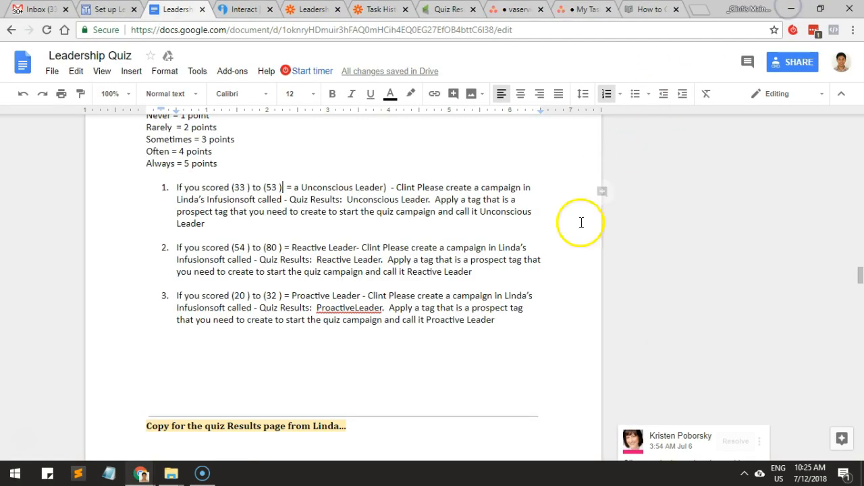
click(351, 12)
scroll(233, 263, up, 5)
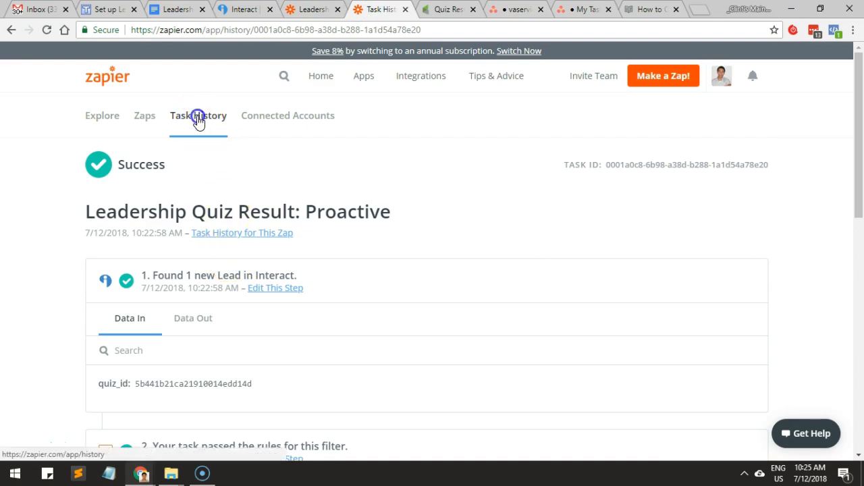
click(198, 119)
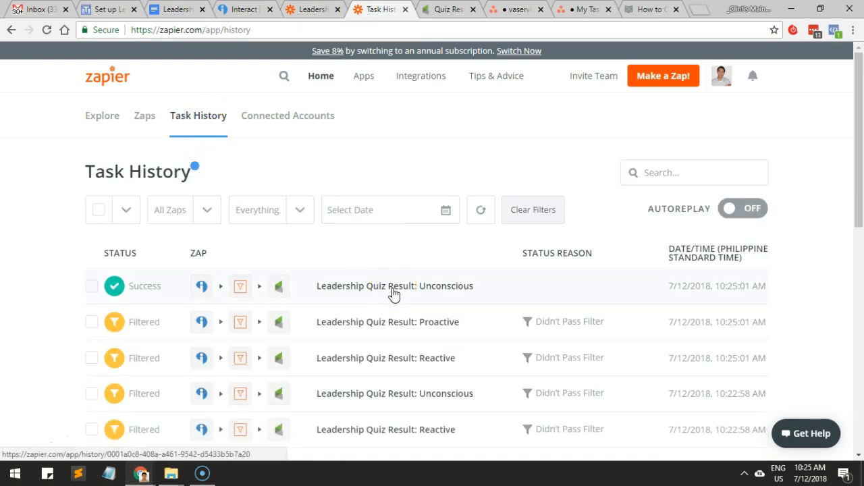
Switch to the Infusionsoft Quiz Results: Leadership Quiz campaign and refresh its report to check the contact counts for the three leader tags.
click(448, 11)
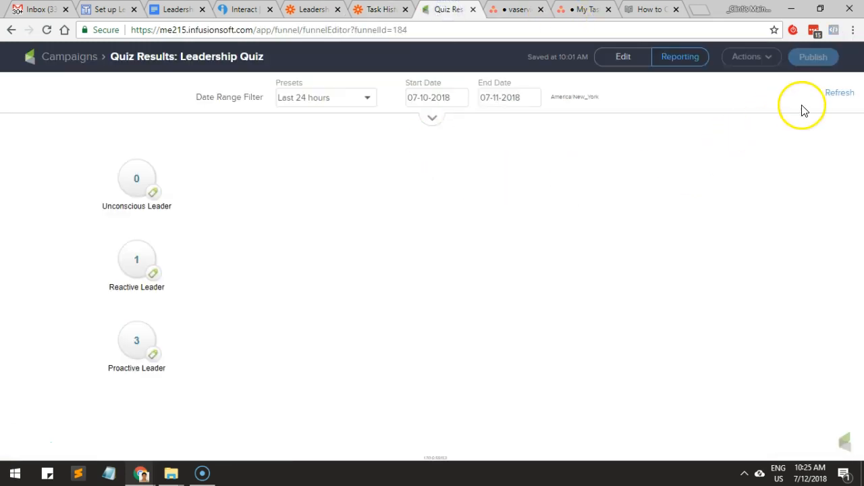
click(839, 93)
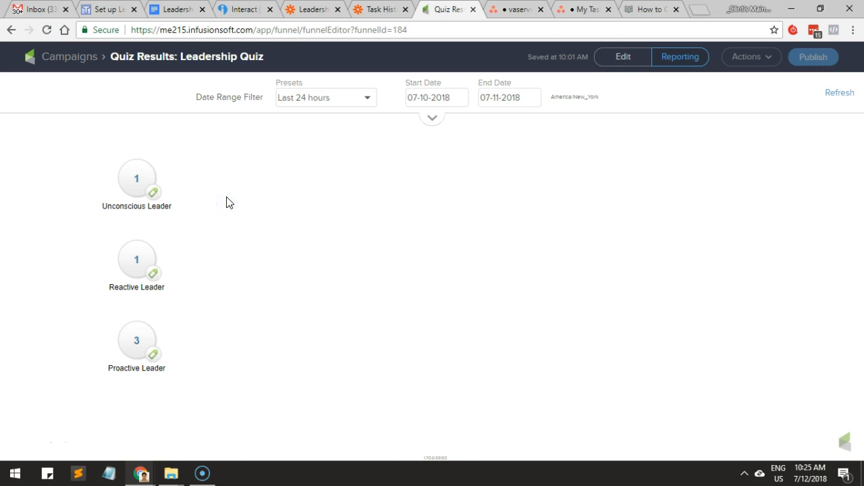
click(196, 338)
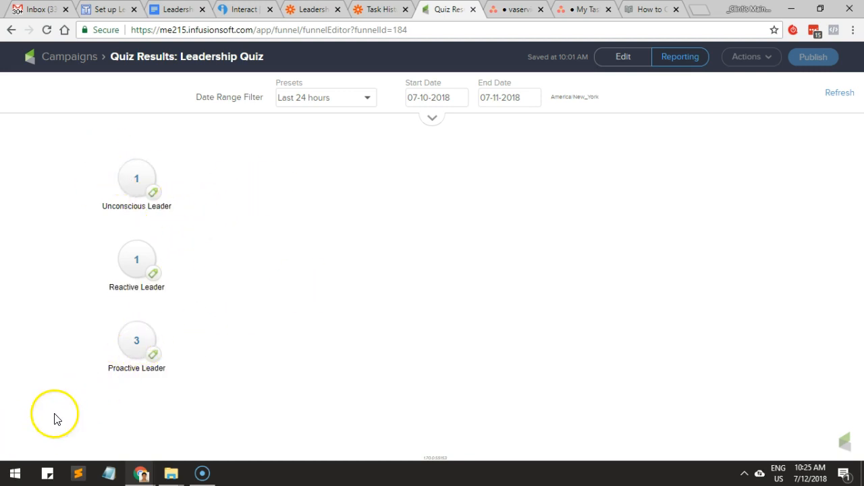
Open the campaign for editing, add a sequence connected from the Unconscious Leader goal, and place it slightly above that goal's level.
click(624, 58)
drag(37, 139, 408, 172)
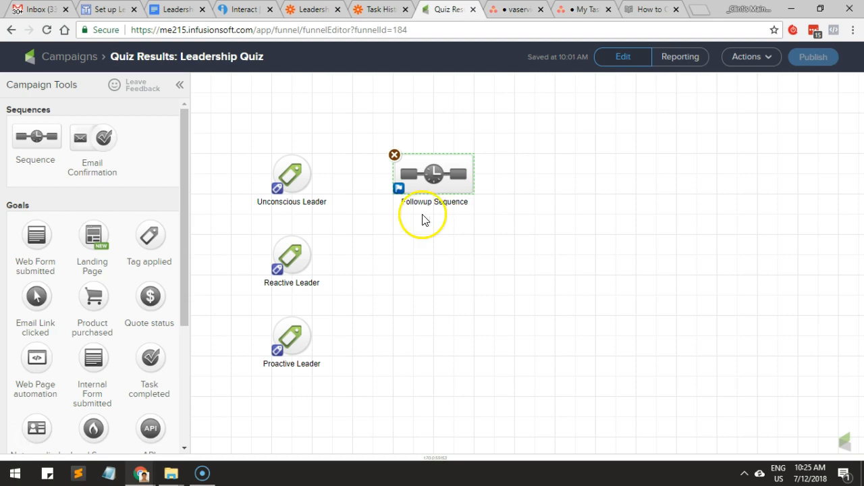
drag(312, 174, 409, 181)
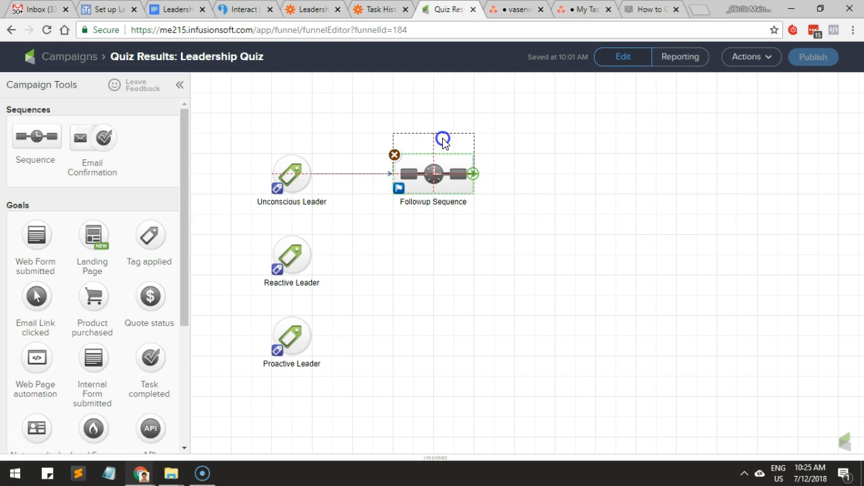
drag(442, 140, 440, 160)
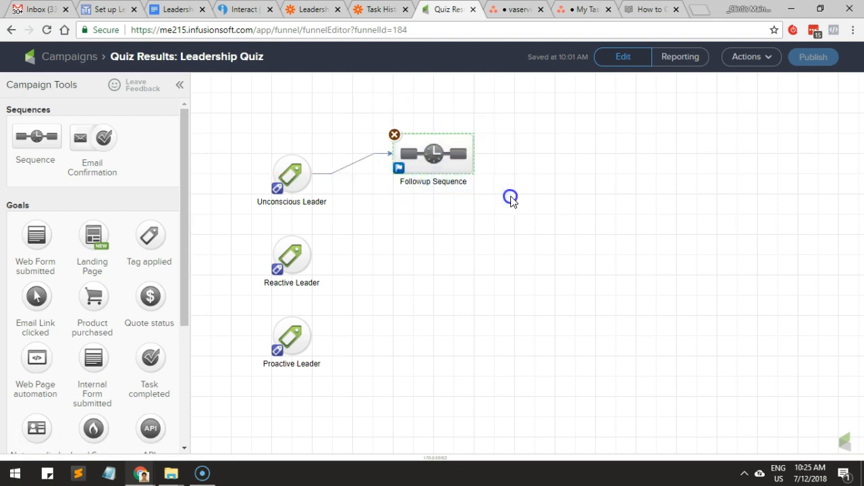
drag(510, 142, 355, 412)
click(440, 363)
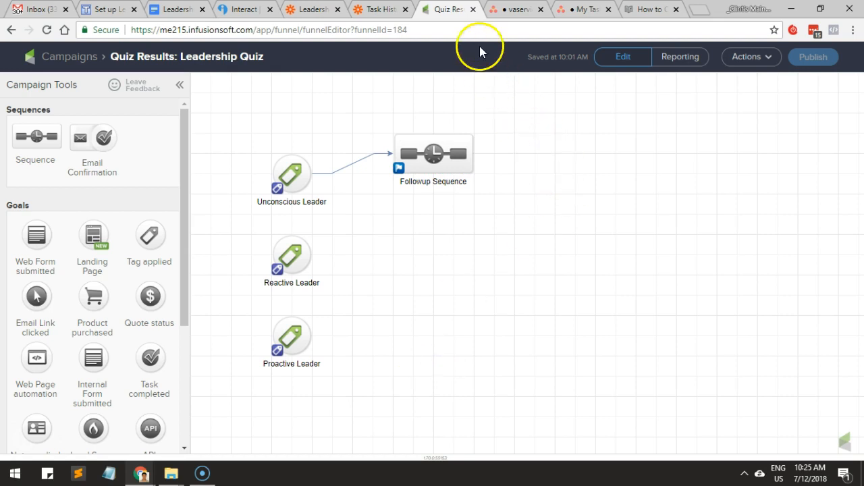
Review the leadership quiz runs in Zapier's task history against the Infusionsoft campaign layout.
click(381, 14)
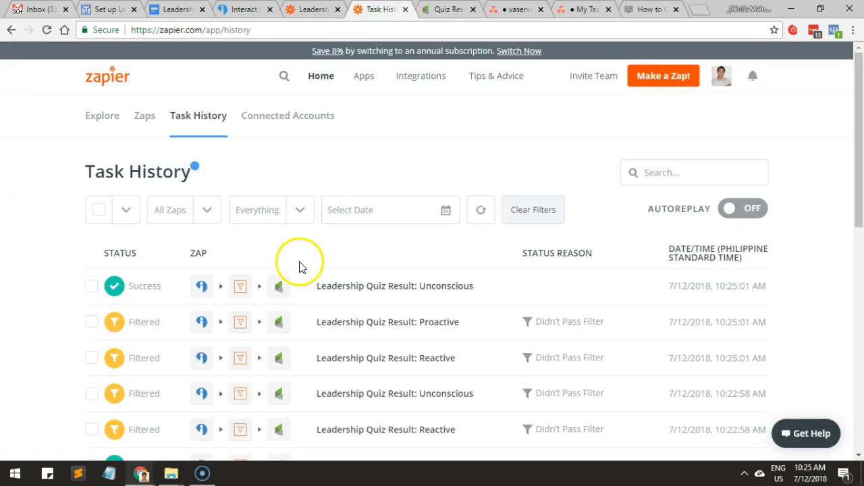
scroll(300, 267, down, 3)
scroll(307, 273, up, 3)
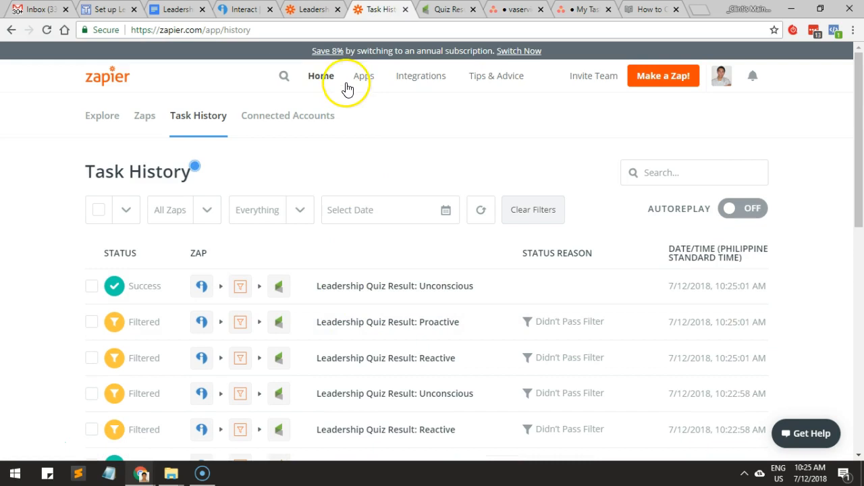
click(439, 10)
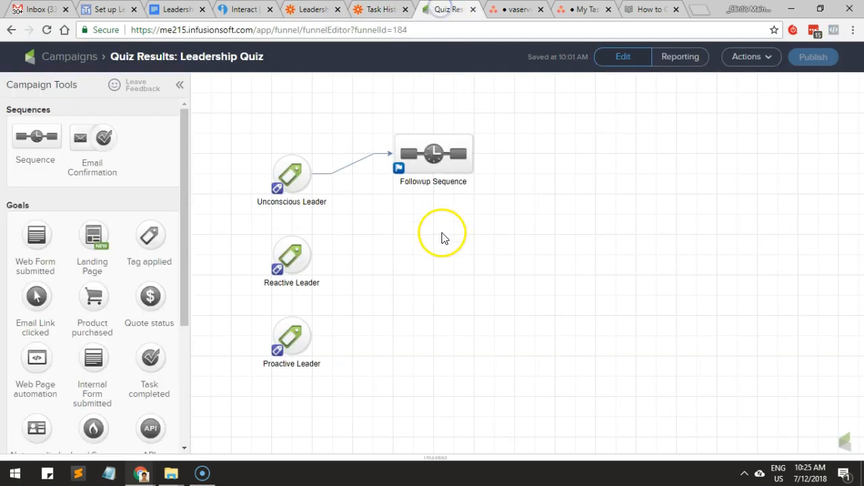
click(379, 12)
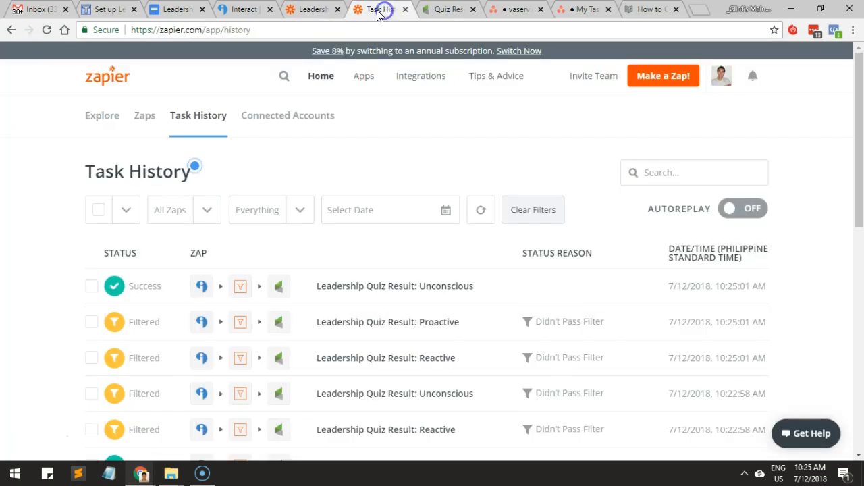
Switch to the Leadership Quiz Result: Unconscious Zap and review its trigger, filter and action steps.
click(314, 9)
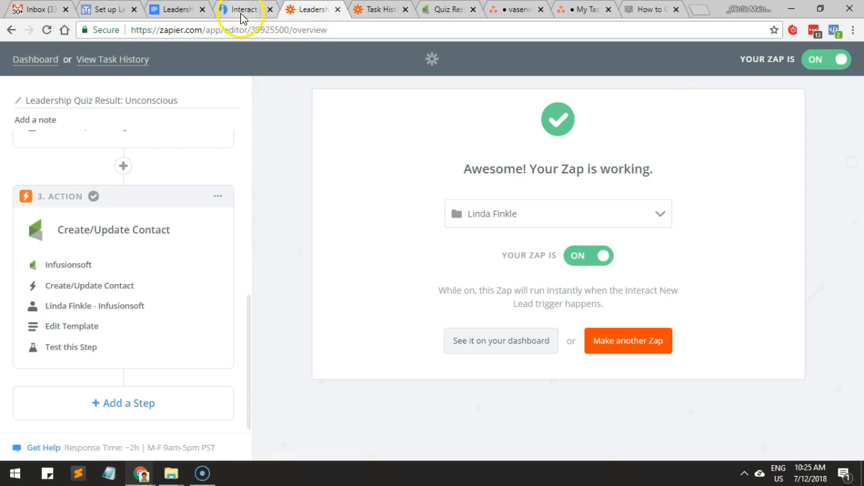
scroll(162, 246, up, 4)
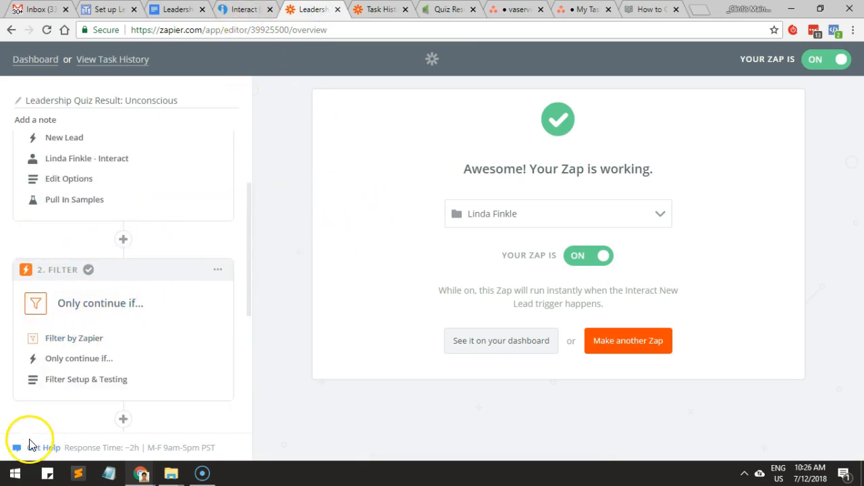
click(297, 224)
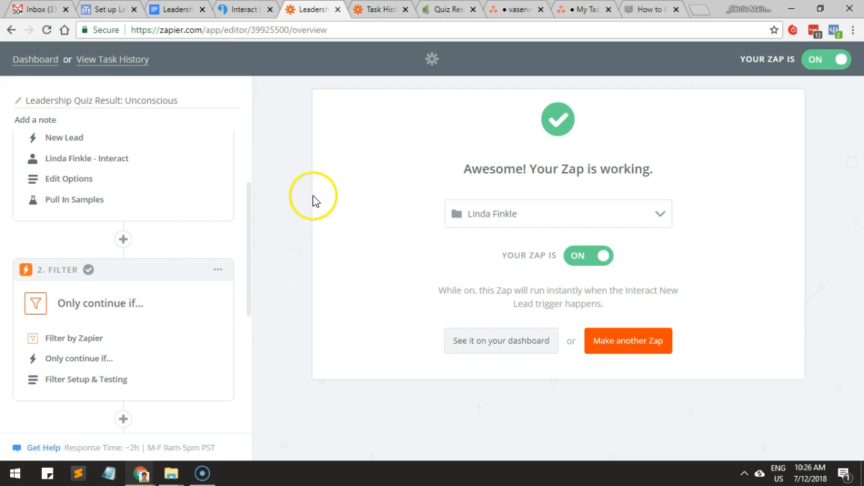